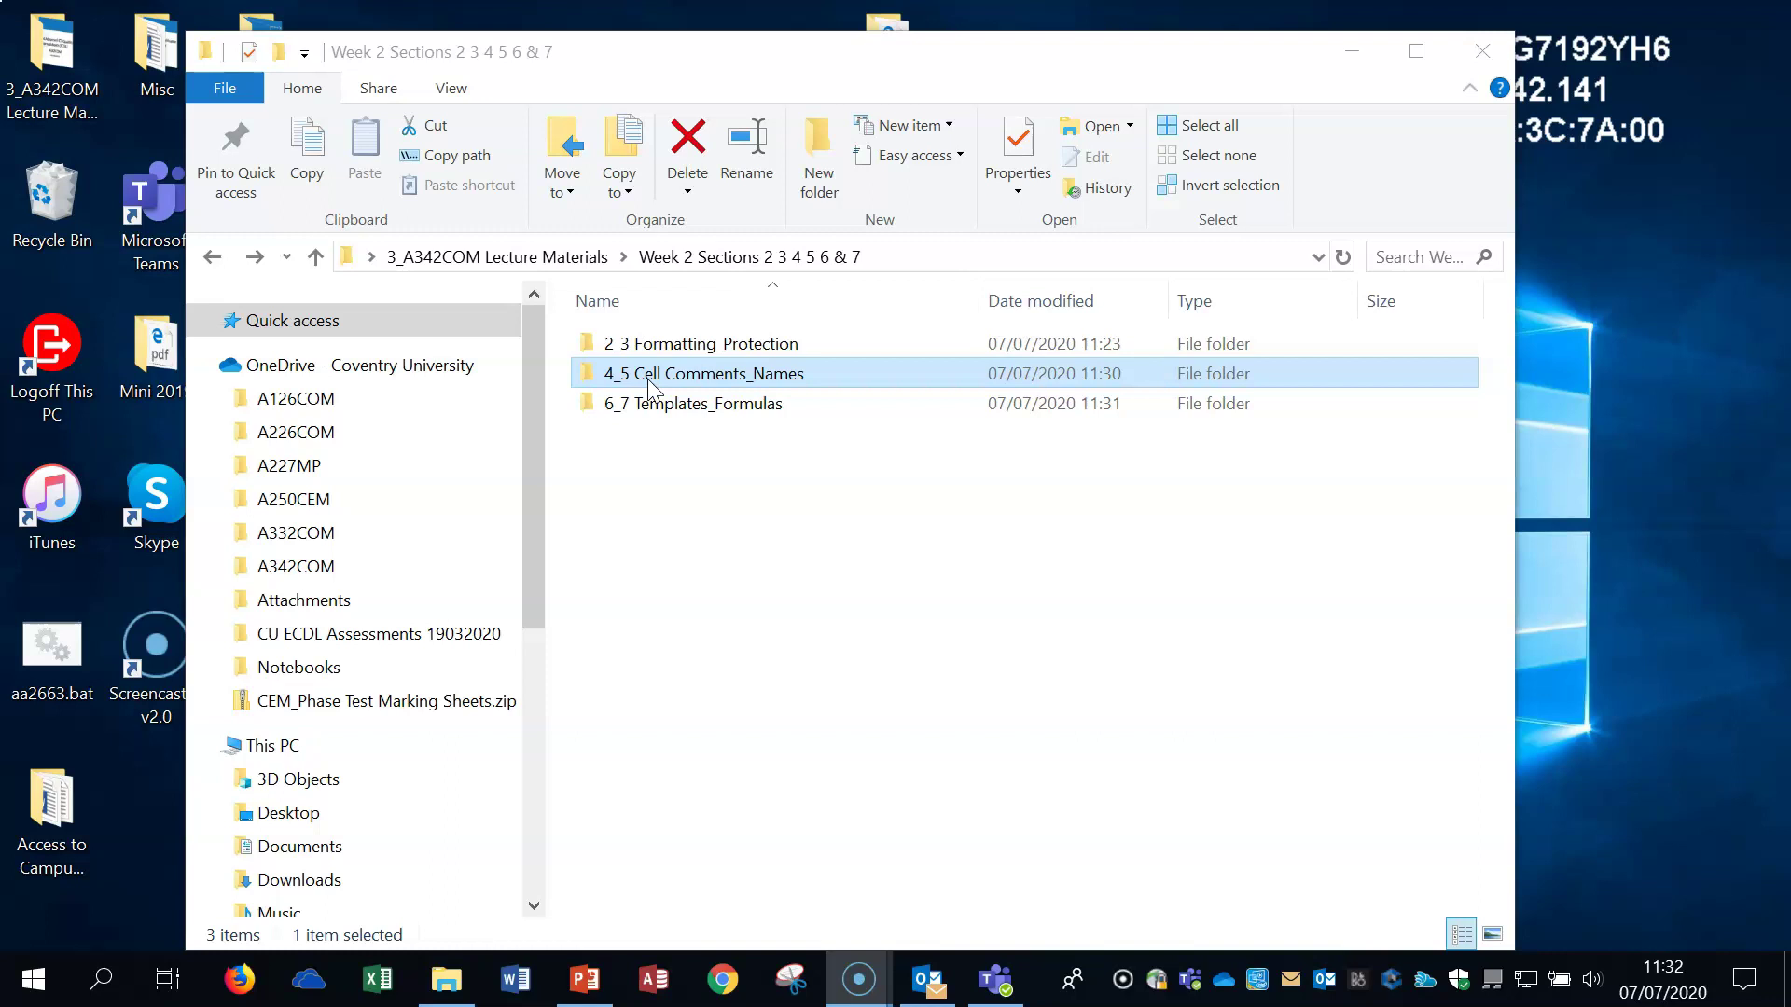
# - Open the 4_5 Cell Comments_Names folder and open the workbook 1_Comments.xlsx from it
pyautogui.click(435, 266)
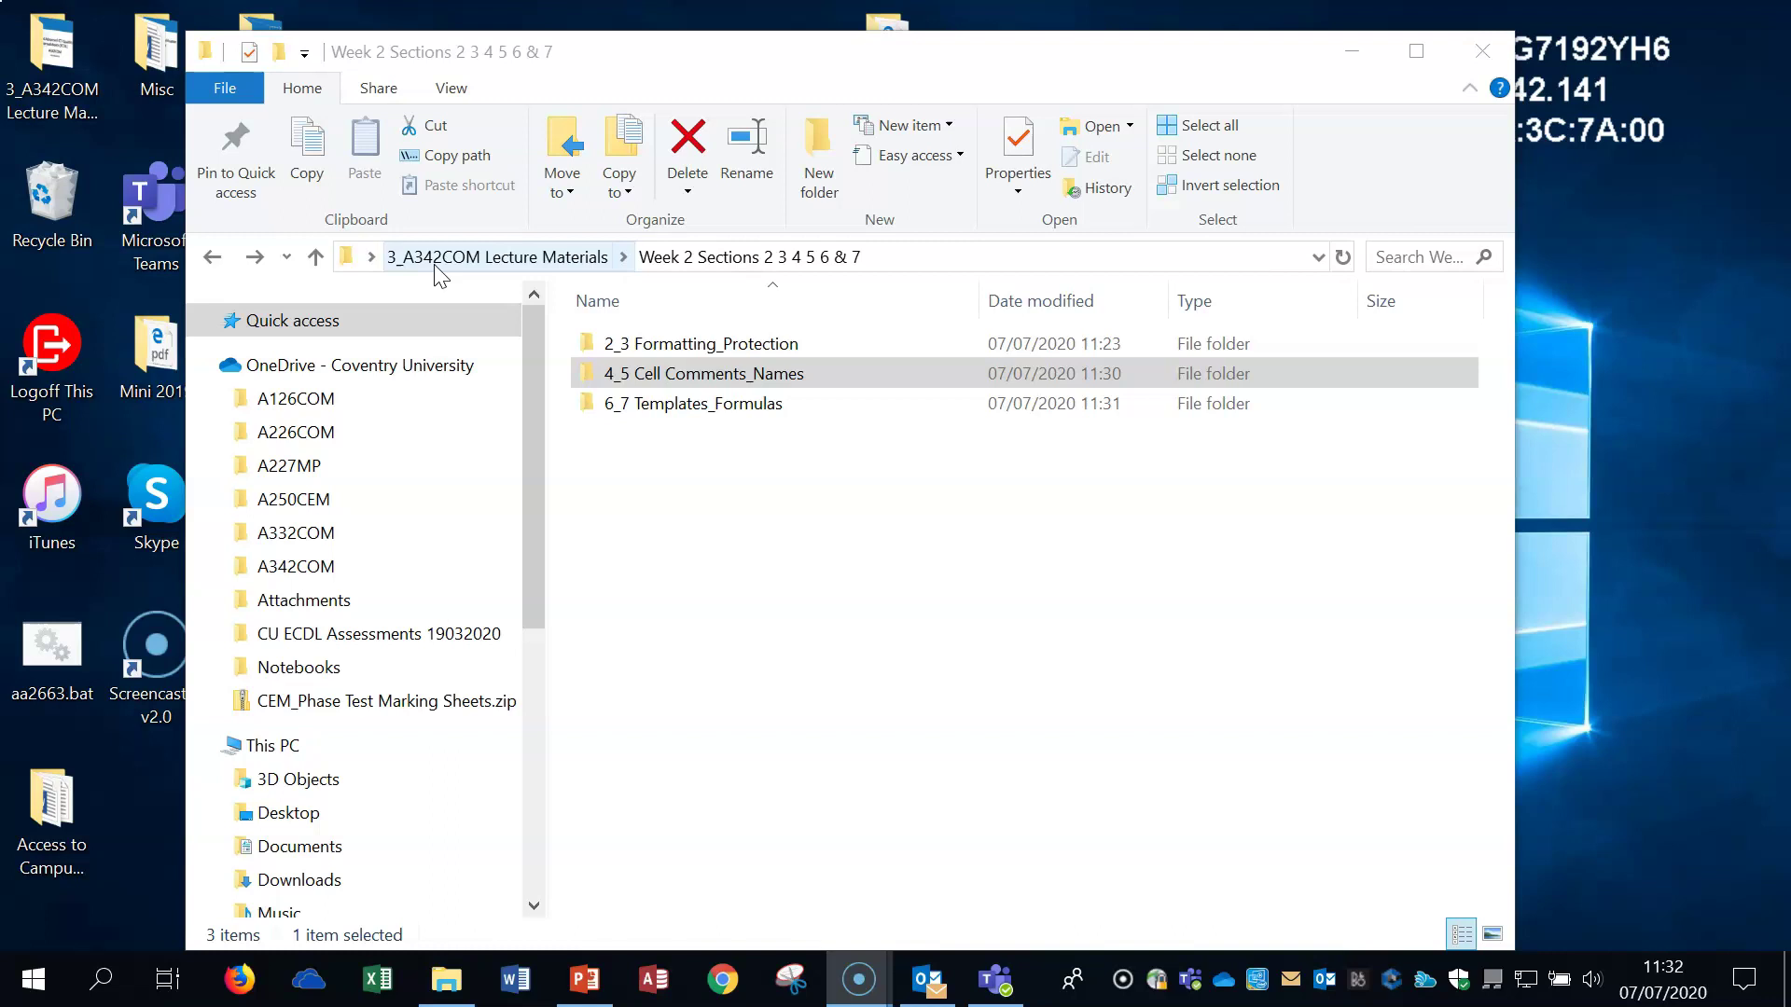
pyautogui.click(708, 380)
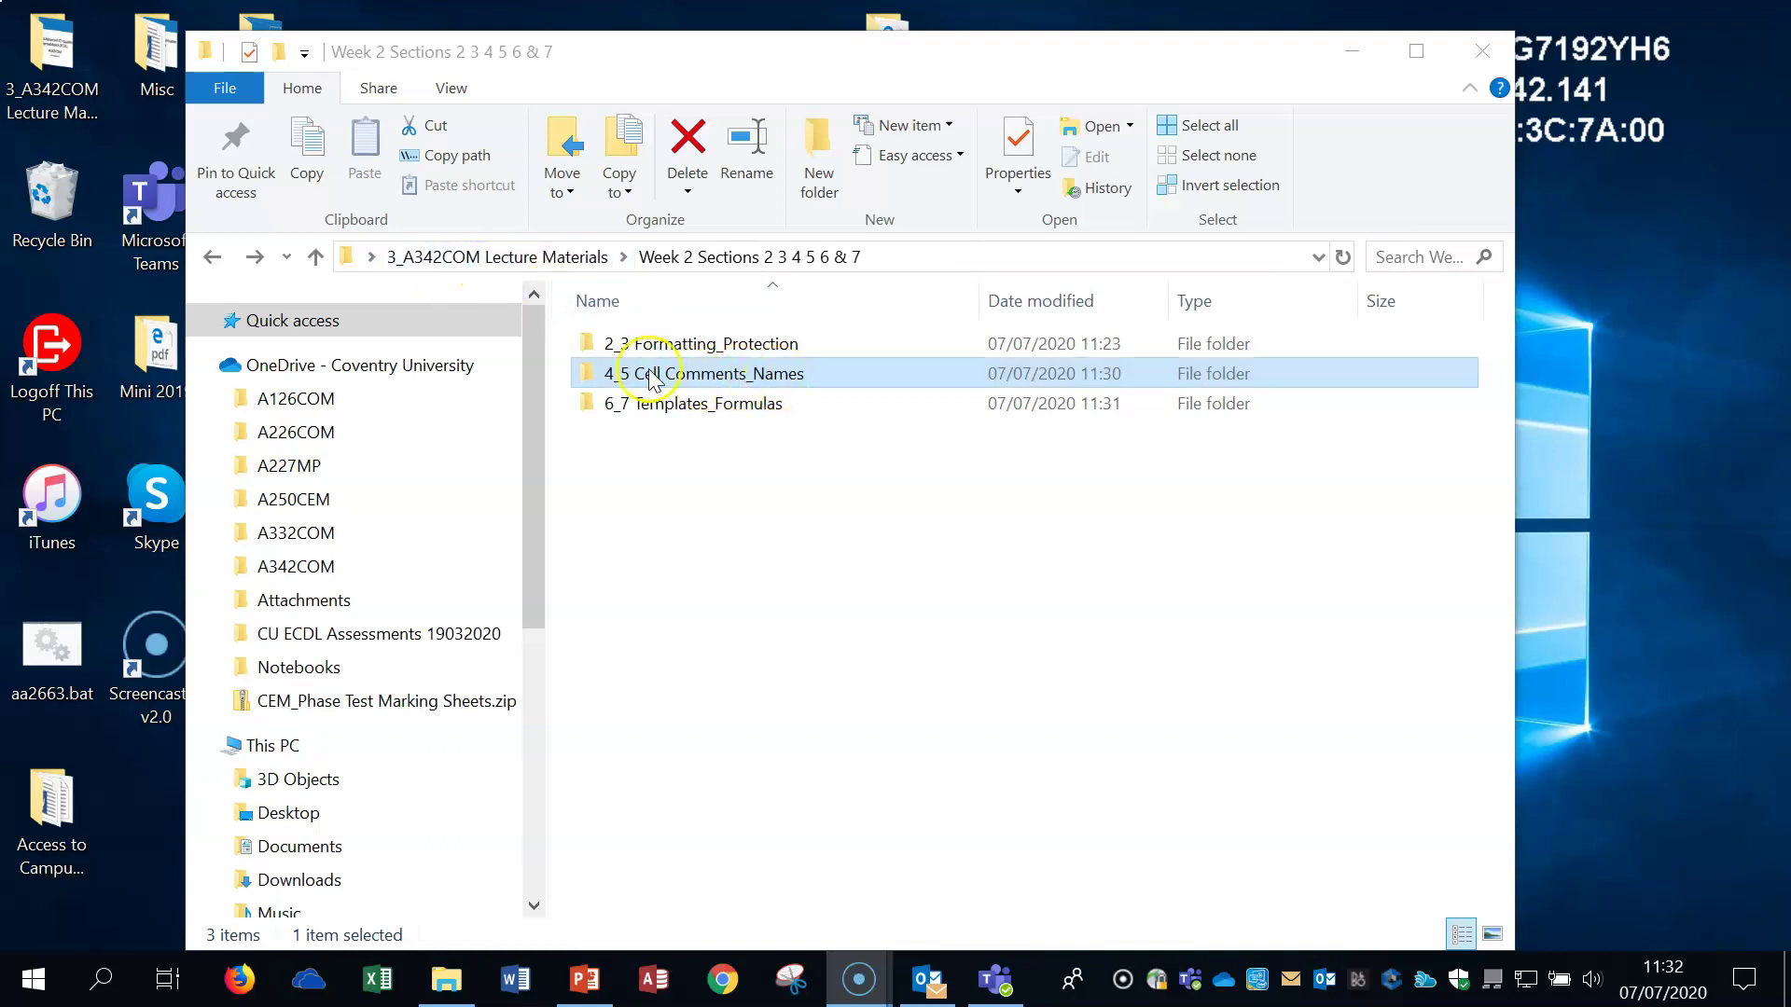
pyautogui.doubleClick(709, 380)
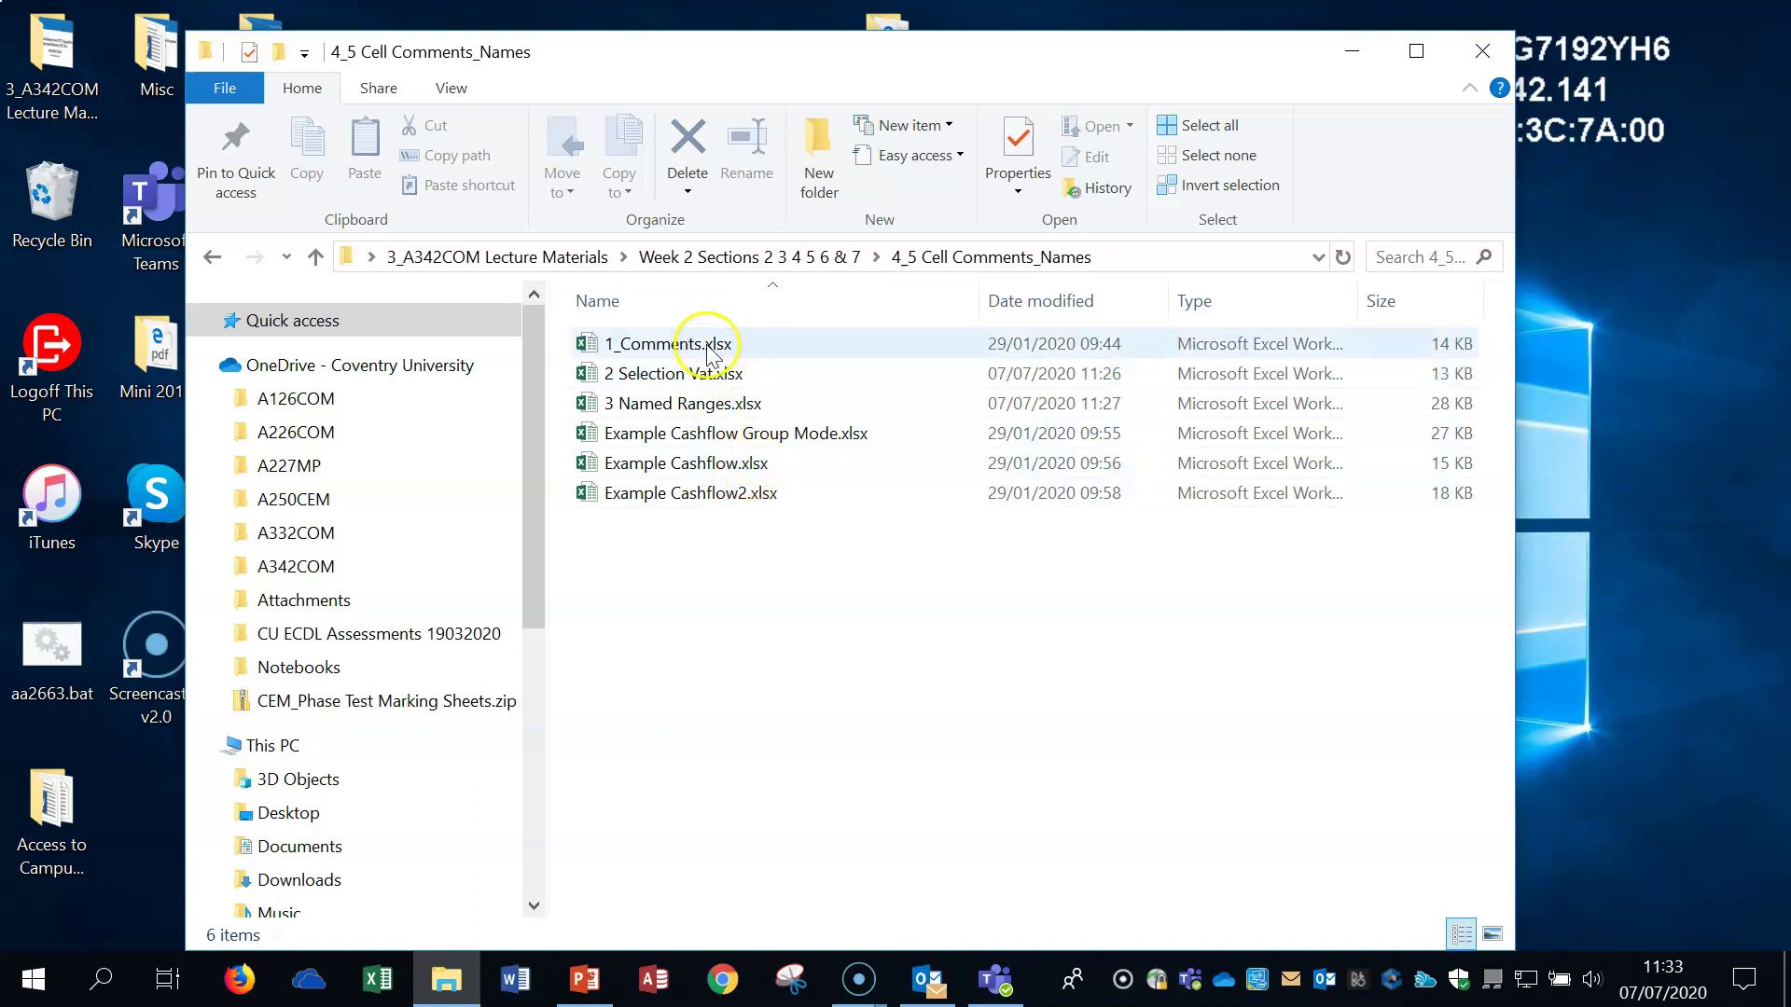
pyautogui.click(708, 351)
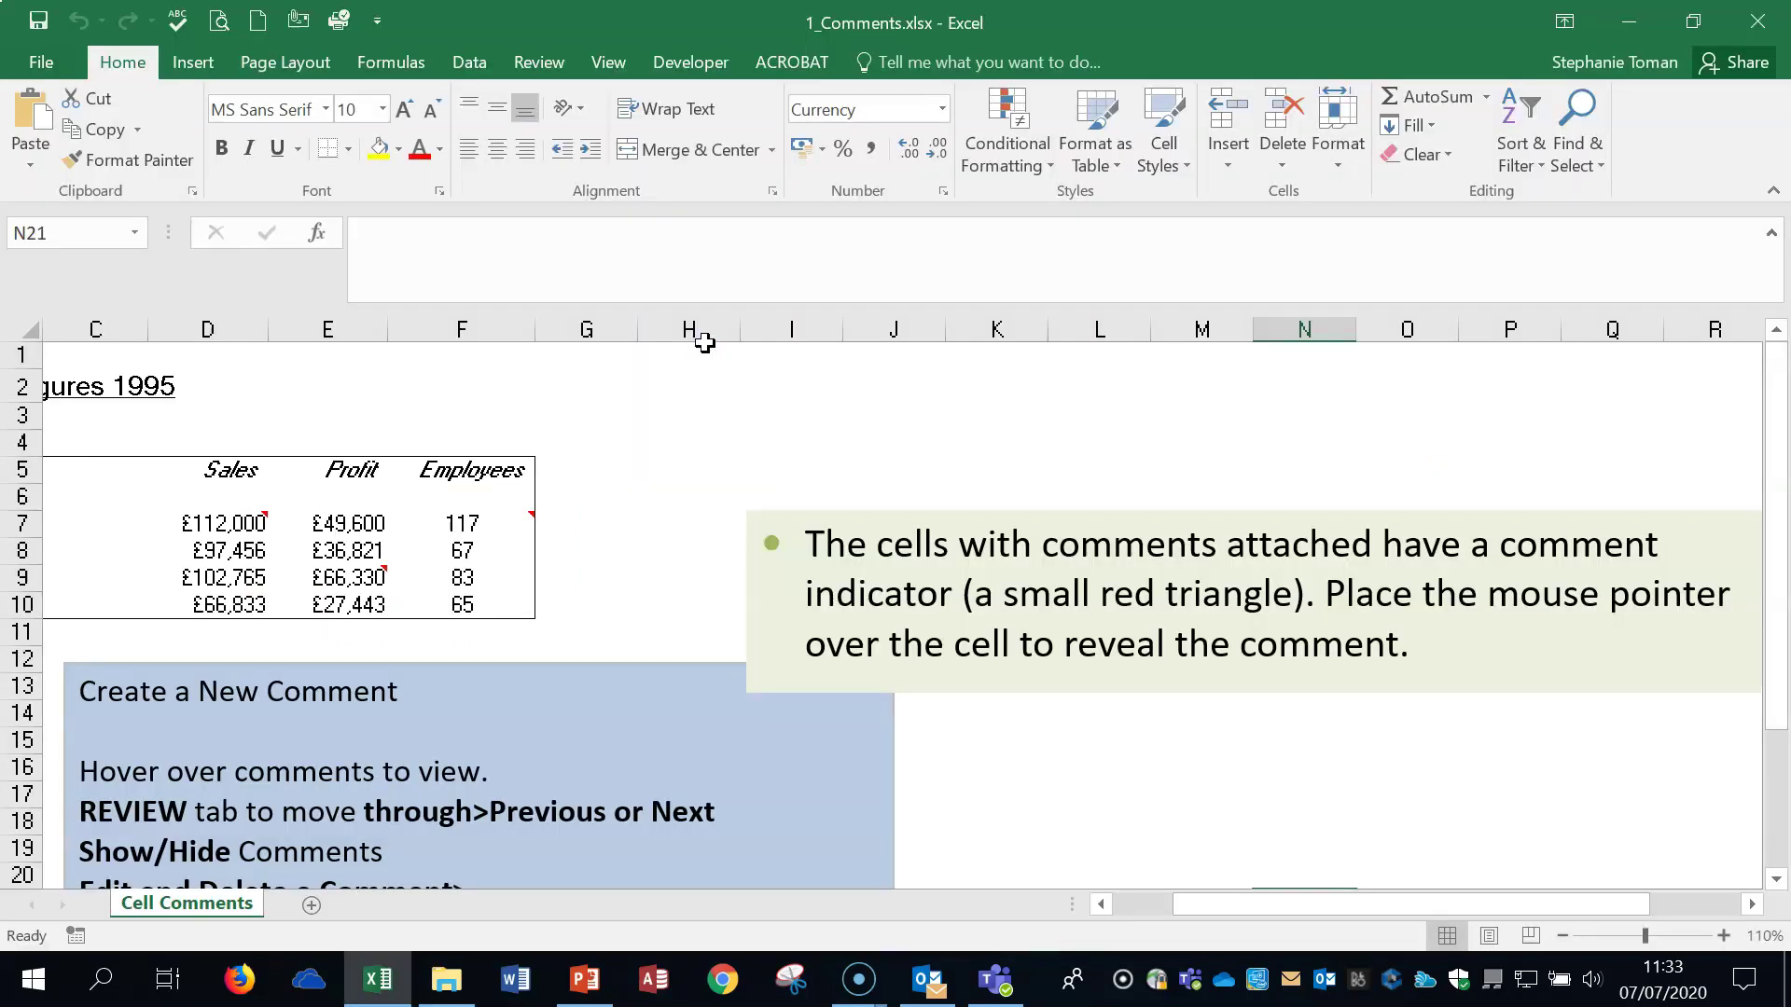
# - View the comments attached to the North employees cell F7 and the profit cell E9
pyautogui.scroll(-1, 918, 513)
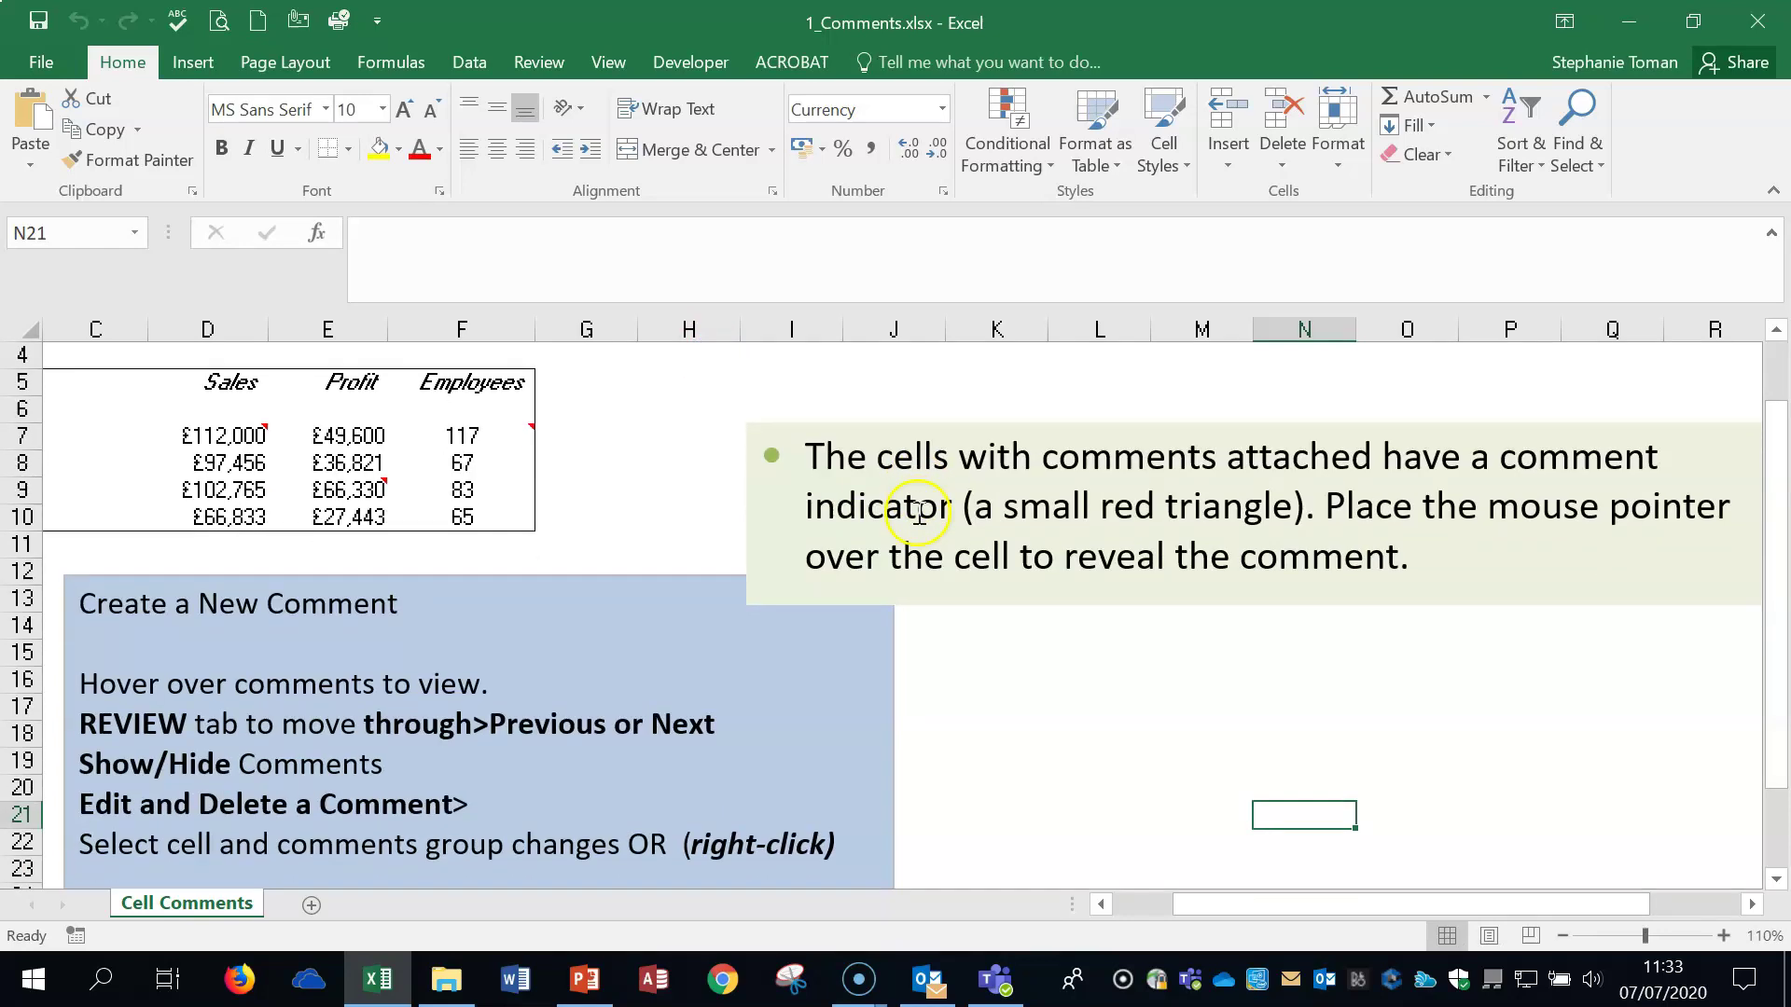
pyautogui.click(501, 436)
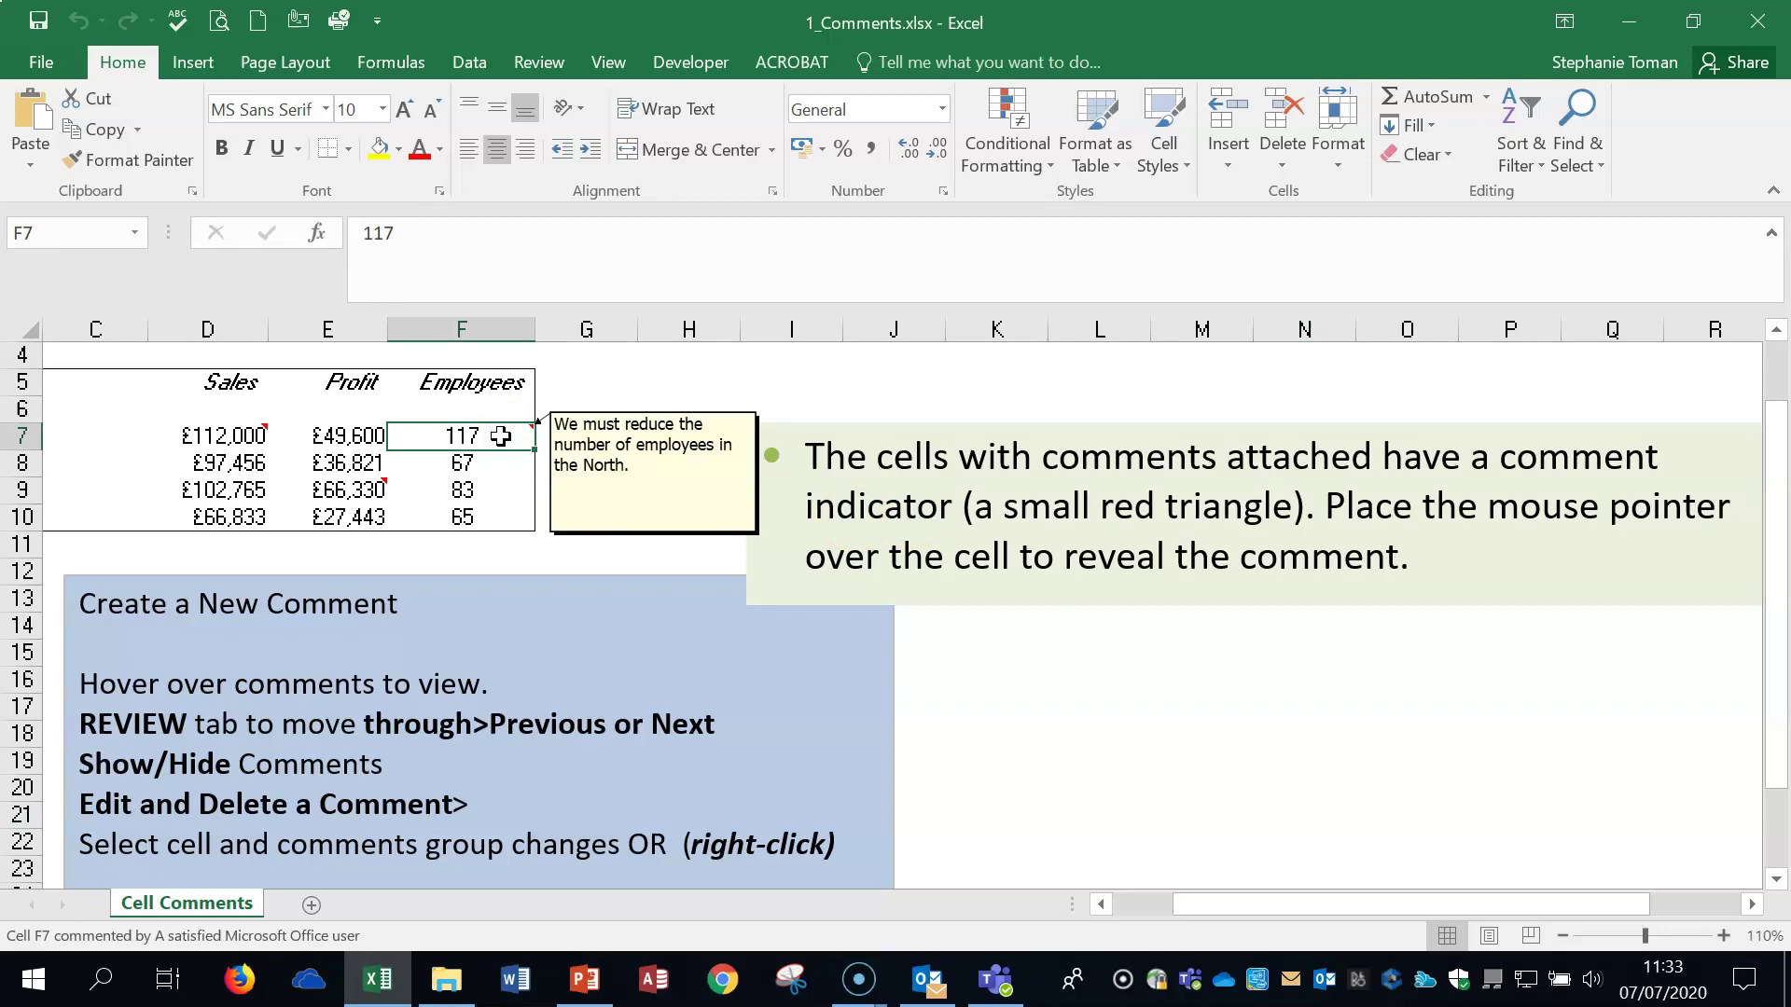
pyautogui.click(539, 62)
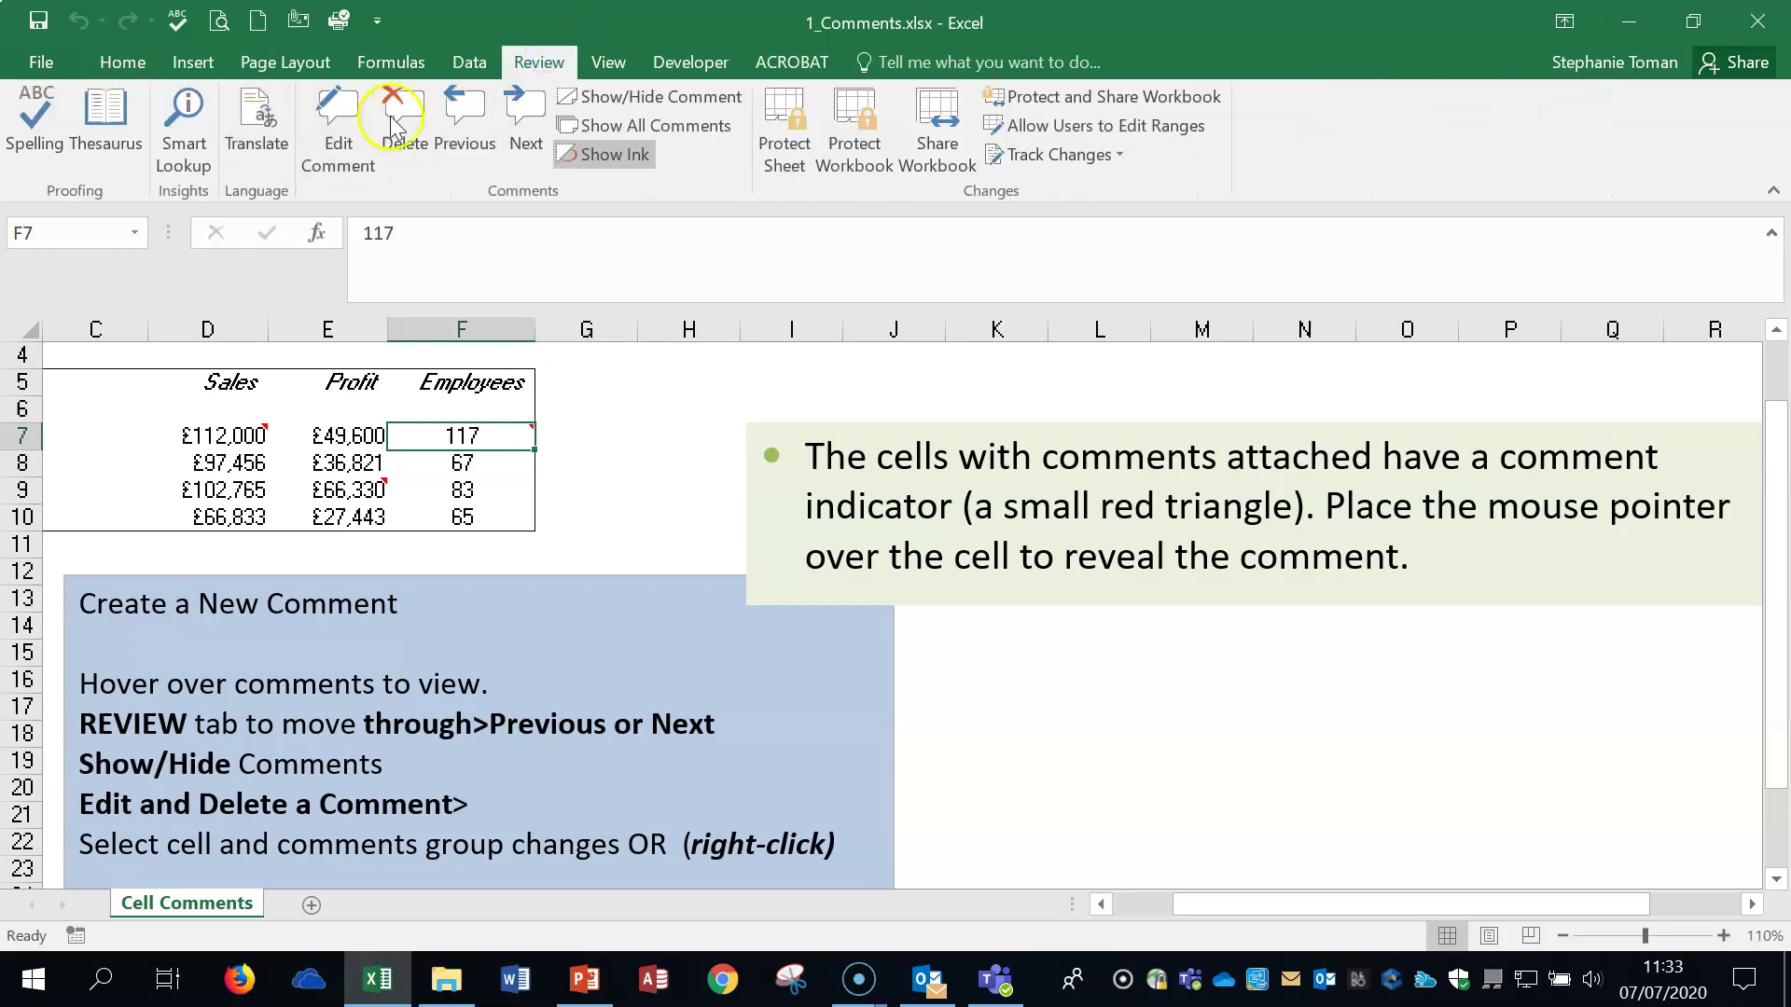
pyautogui.moveTo(364, 486)
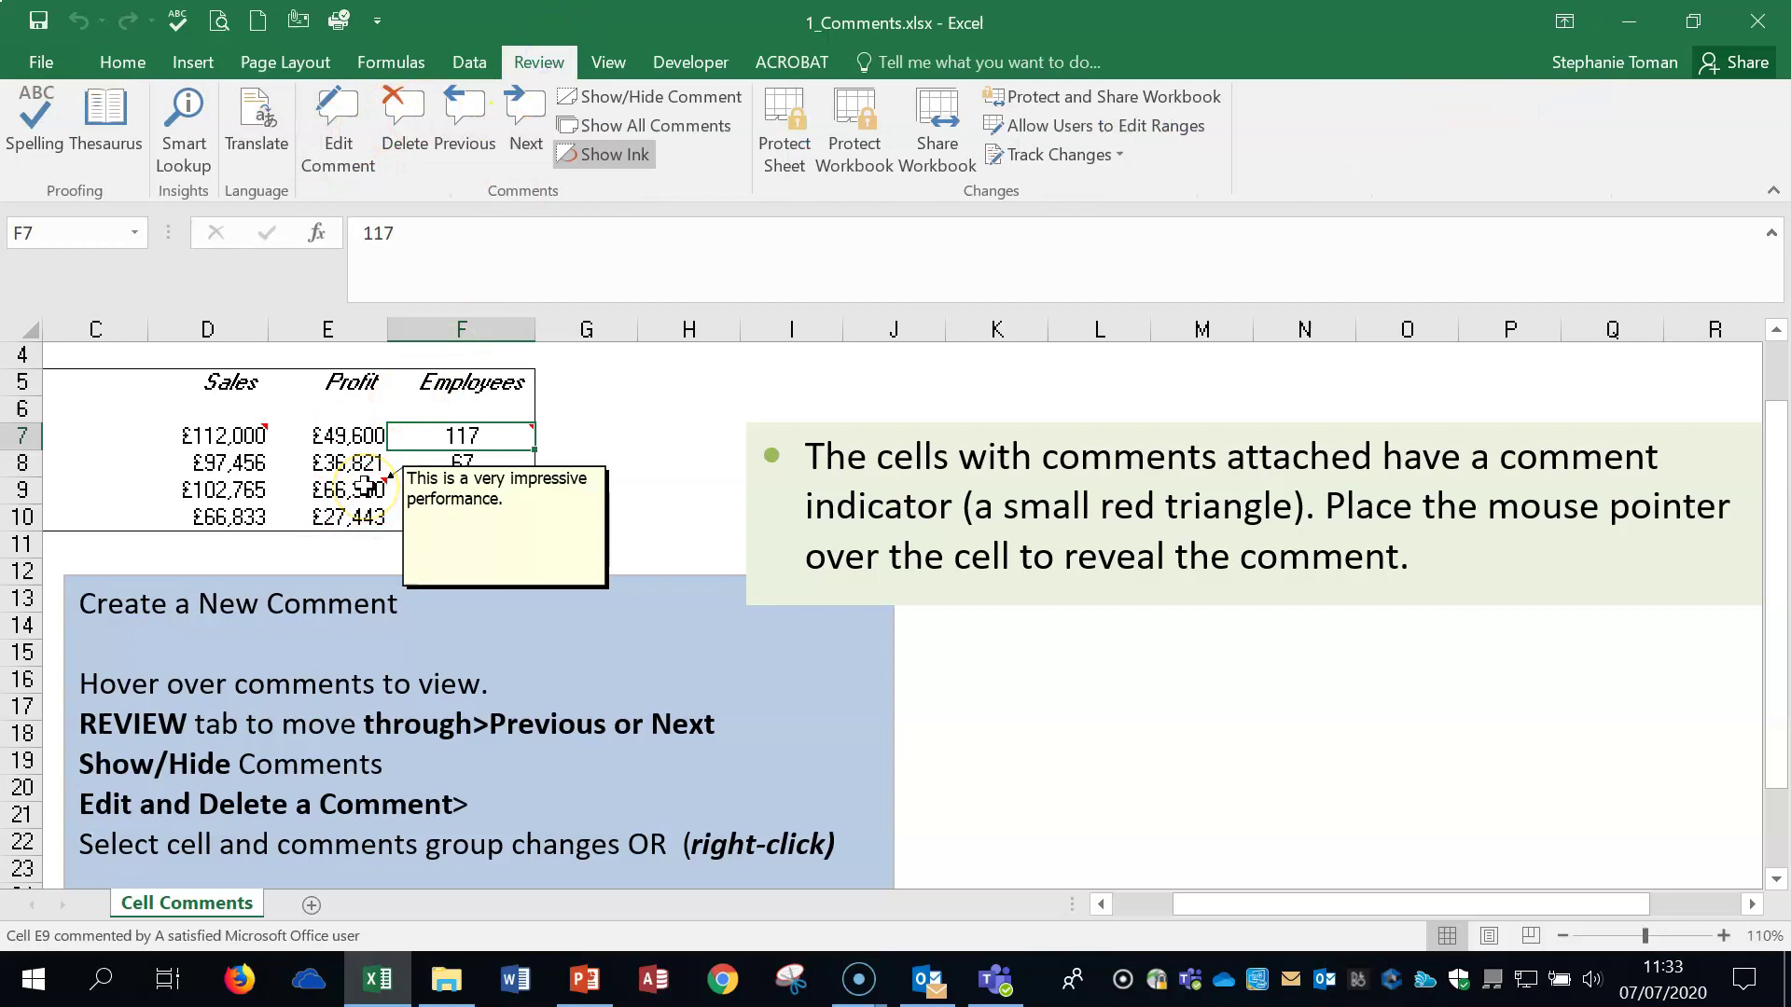
# - Display the comment on sales cell D7 permanently, and hide it again
pyautogui.rightClick(247, 433)
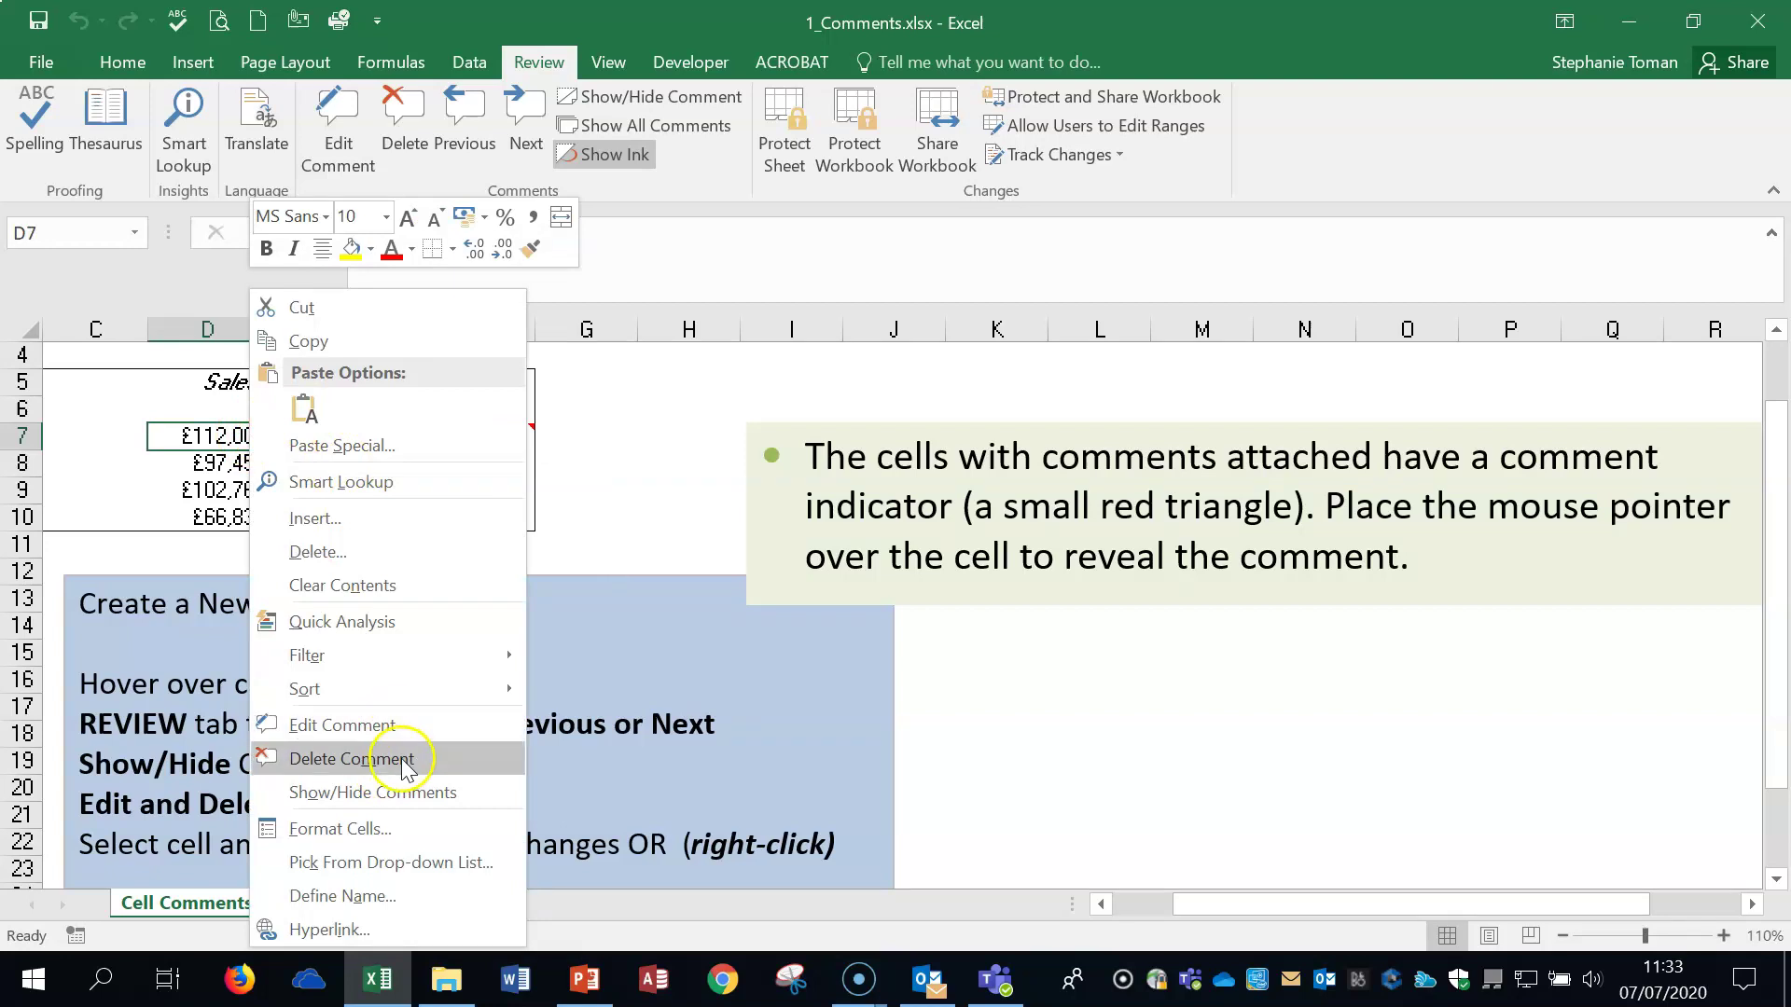
pyautogui.click(401, 795)
pyautogui.click(609, 473)
pyautogui.click(239, 434)
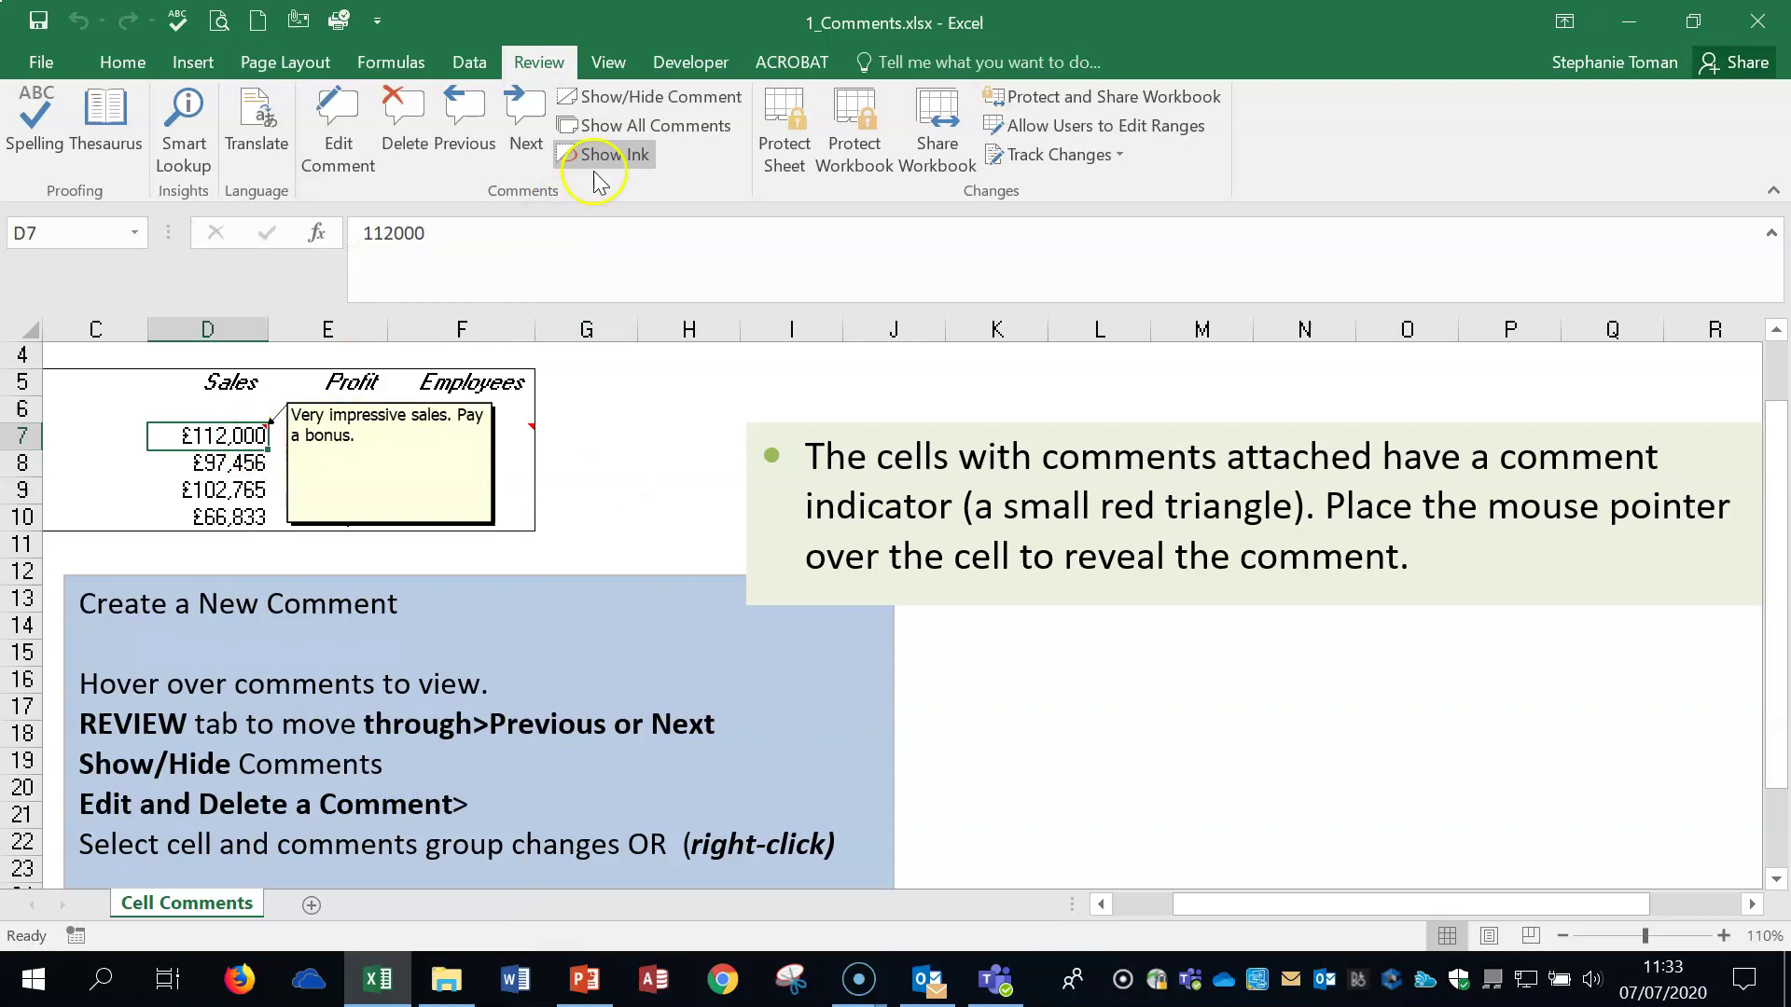
pyautogui.click(657, 98)
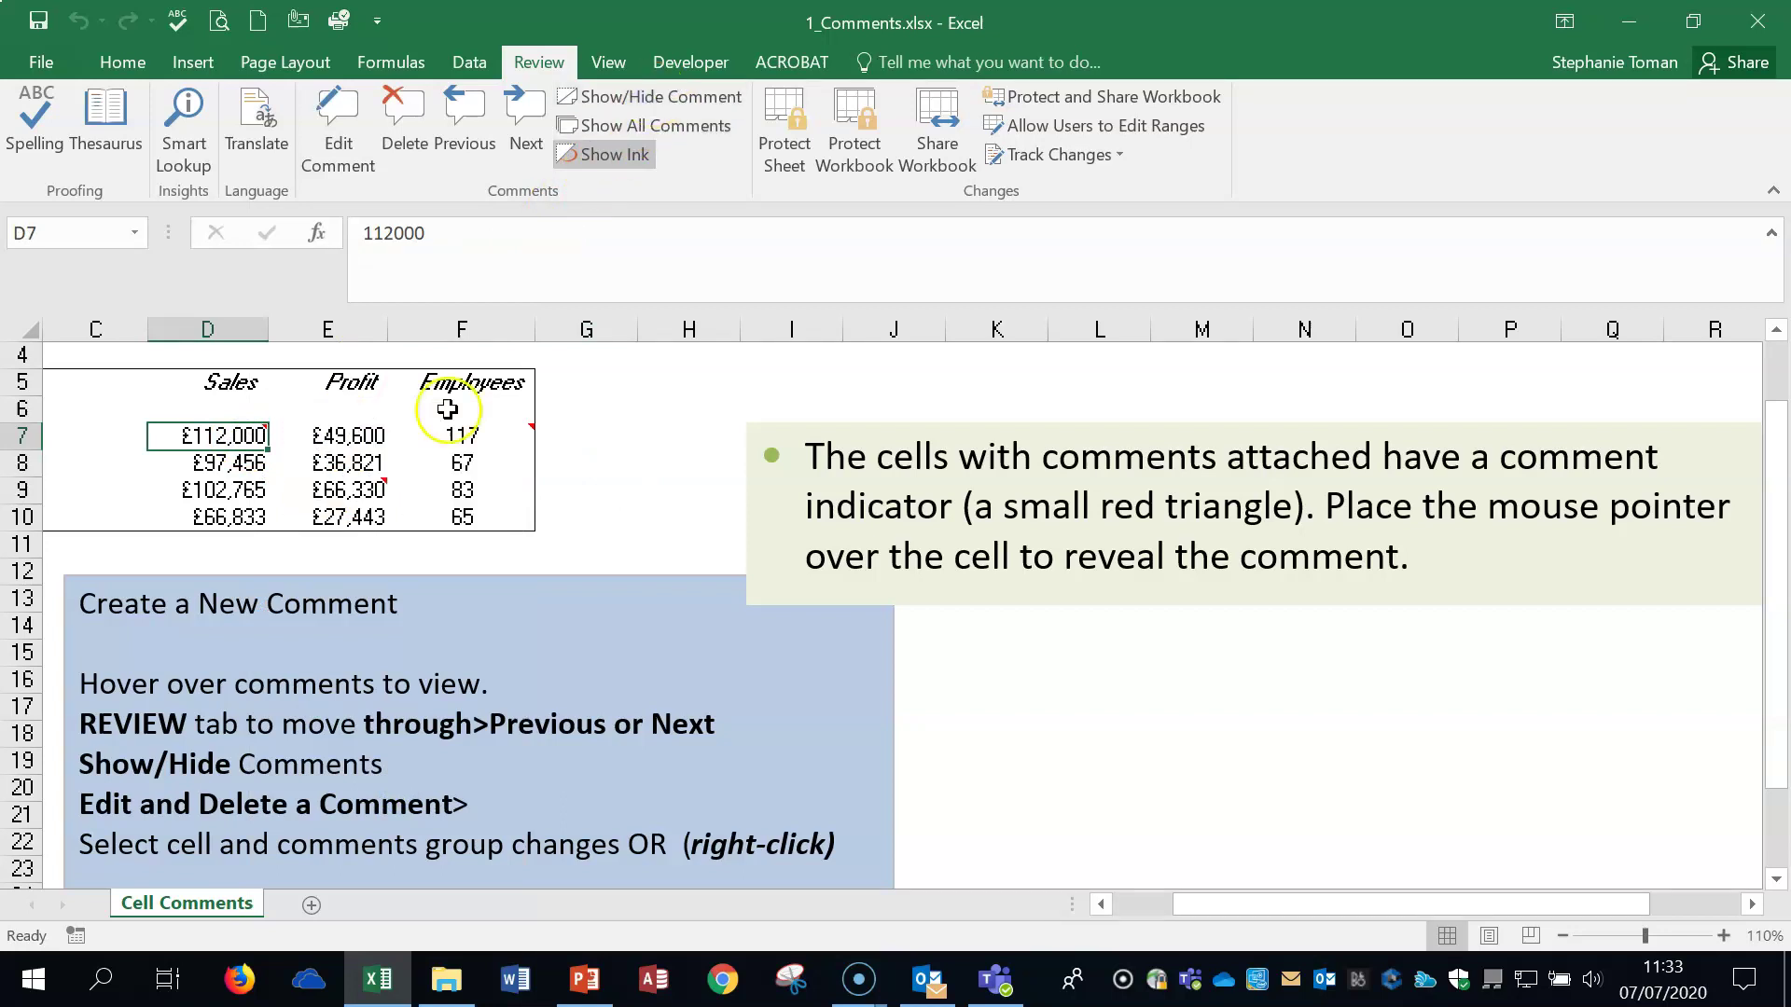
# - Keep the comment on profit cell E9 permanently displayed on the sheet
pyautogui.click(347, 487)
pyautogui.click(620, 110)
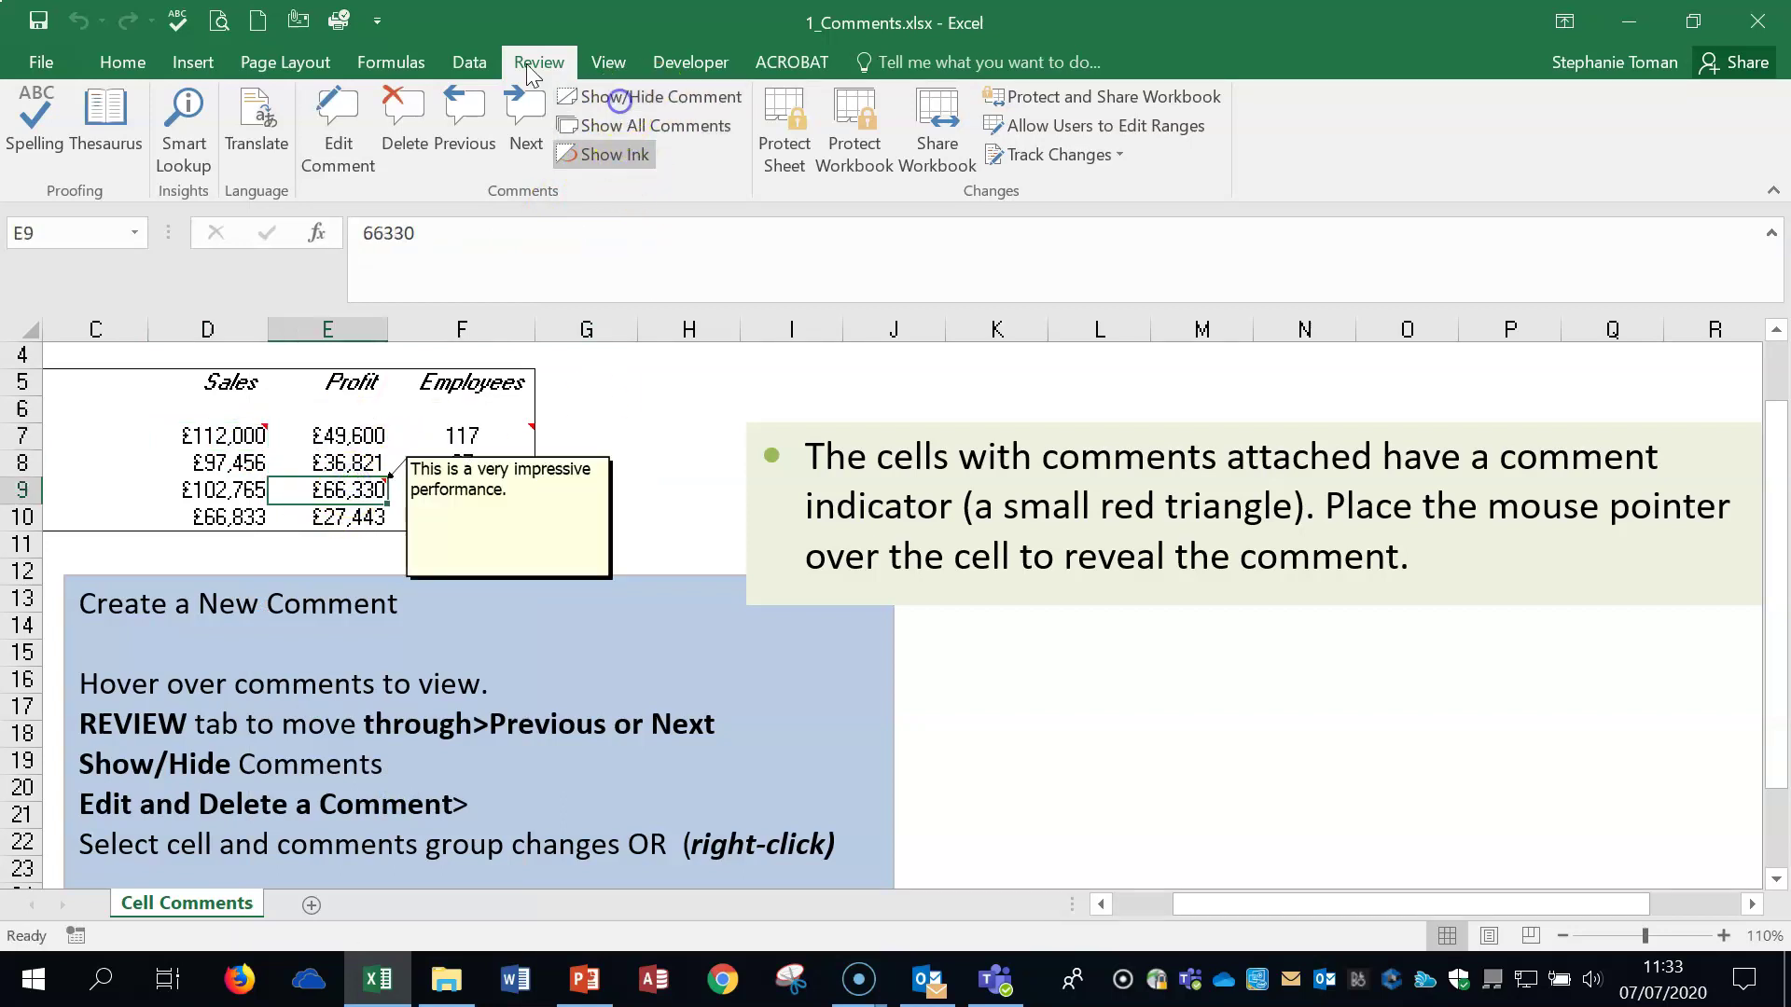
pyautogui.click(1370, 741)
pyautogui.scroll(-2, 1370, 741)
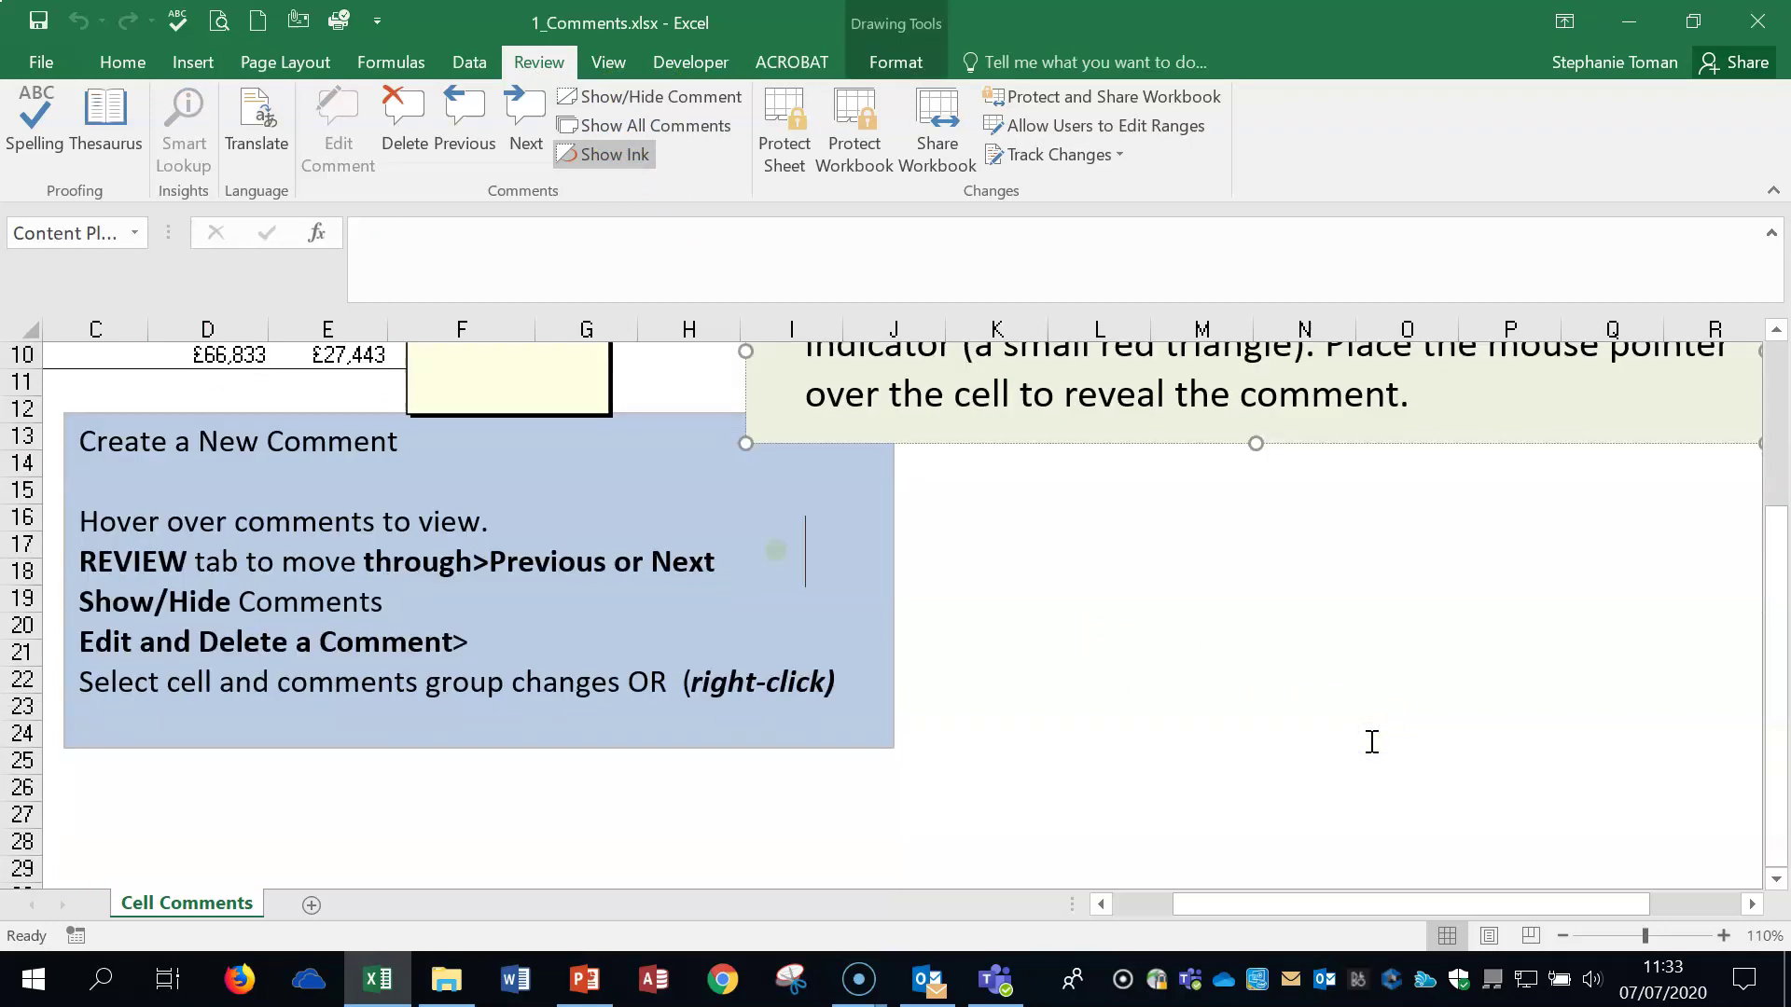
pyautogui.scroll(2, 1372, 741)
# - Edit the comment on cell E9, adding the text "uhuhuhuh" after its last sentence
pyautogui.rightClick(355, 487)
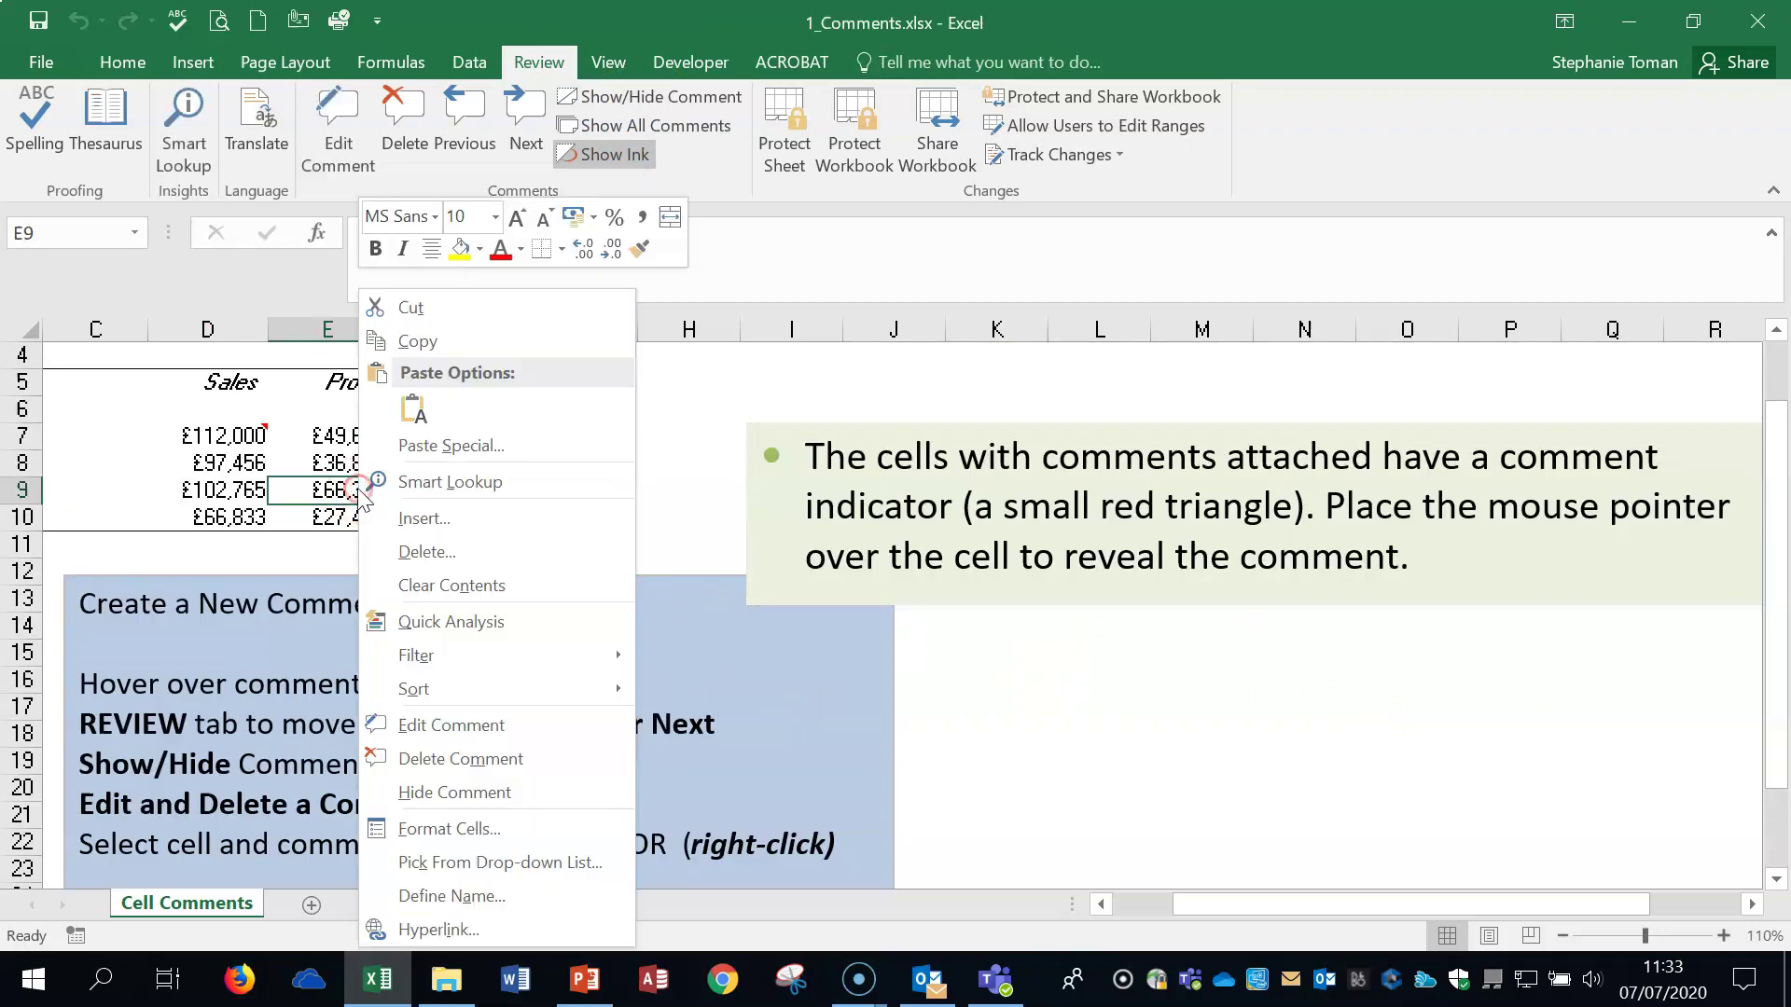
pyautogui.click(457, 724)
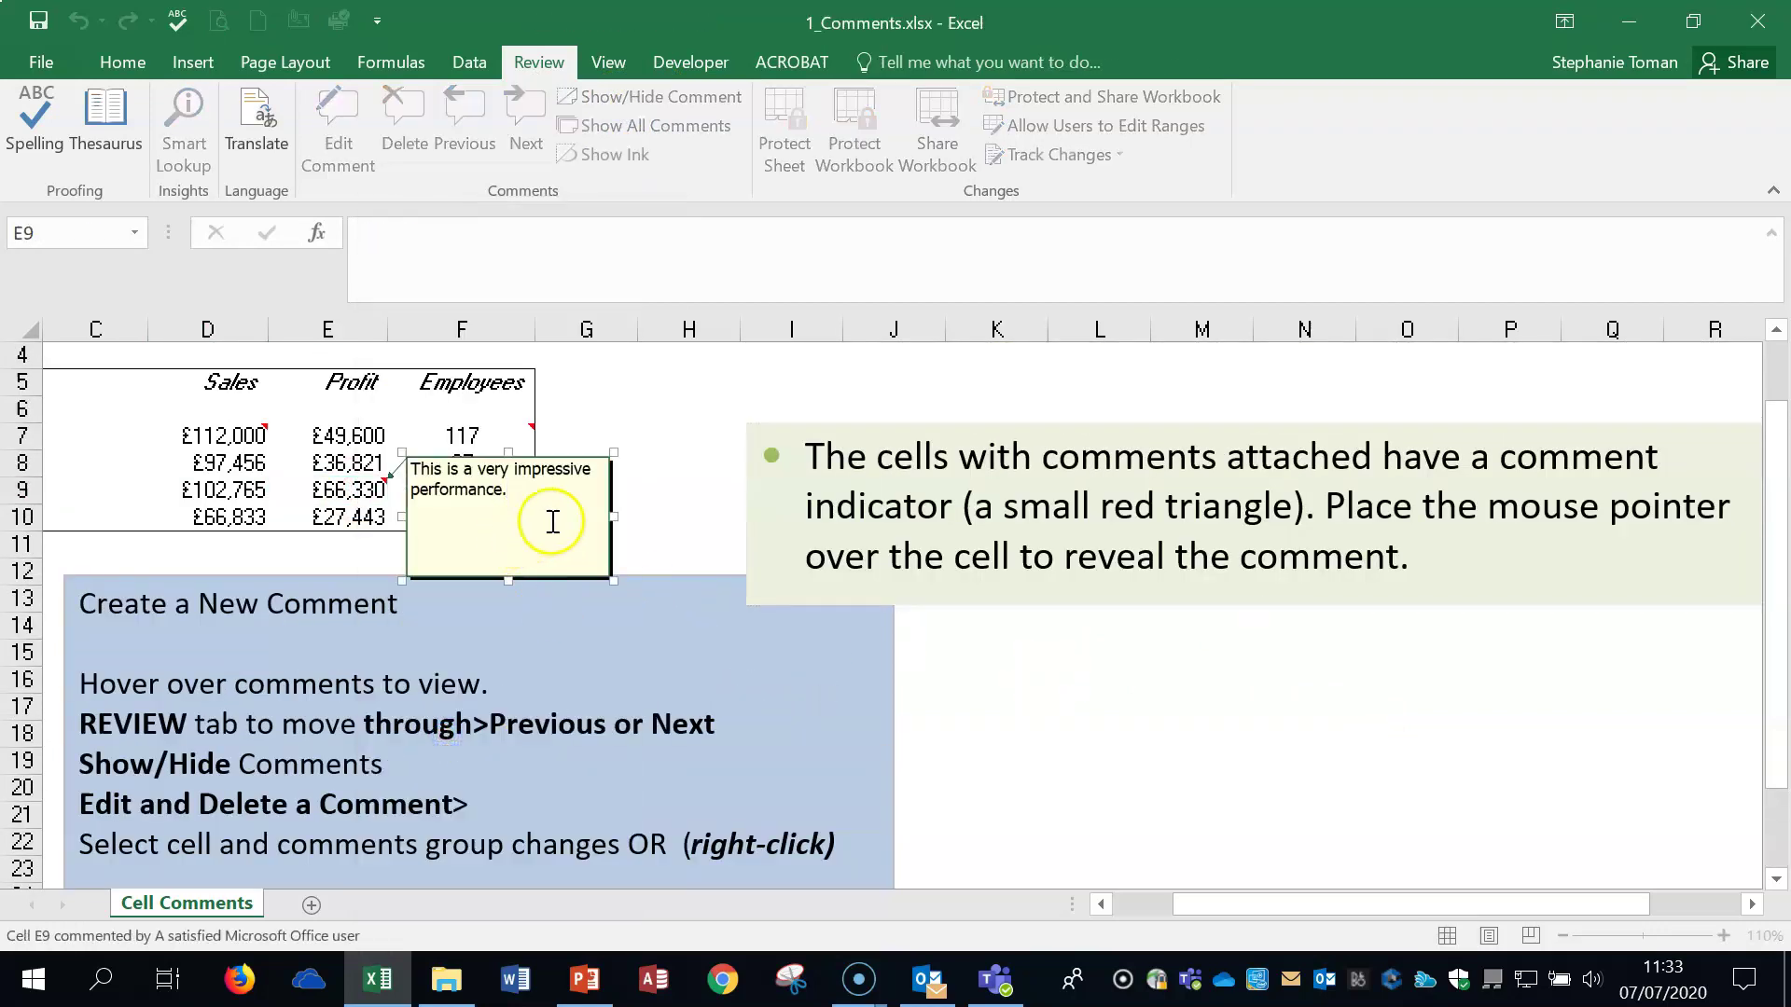
pyautogui.write('uhuhuhuh')
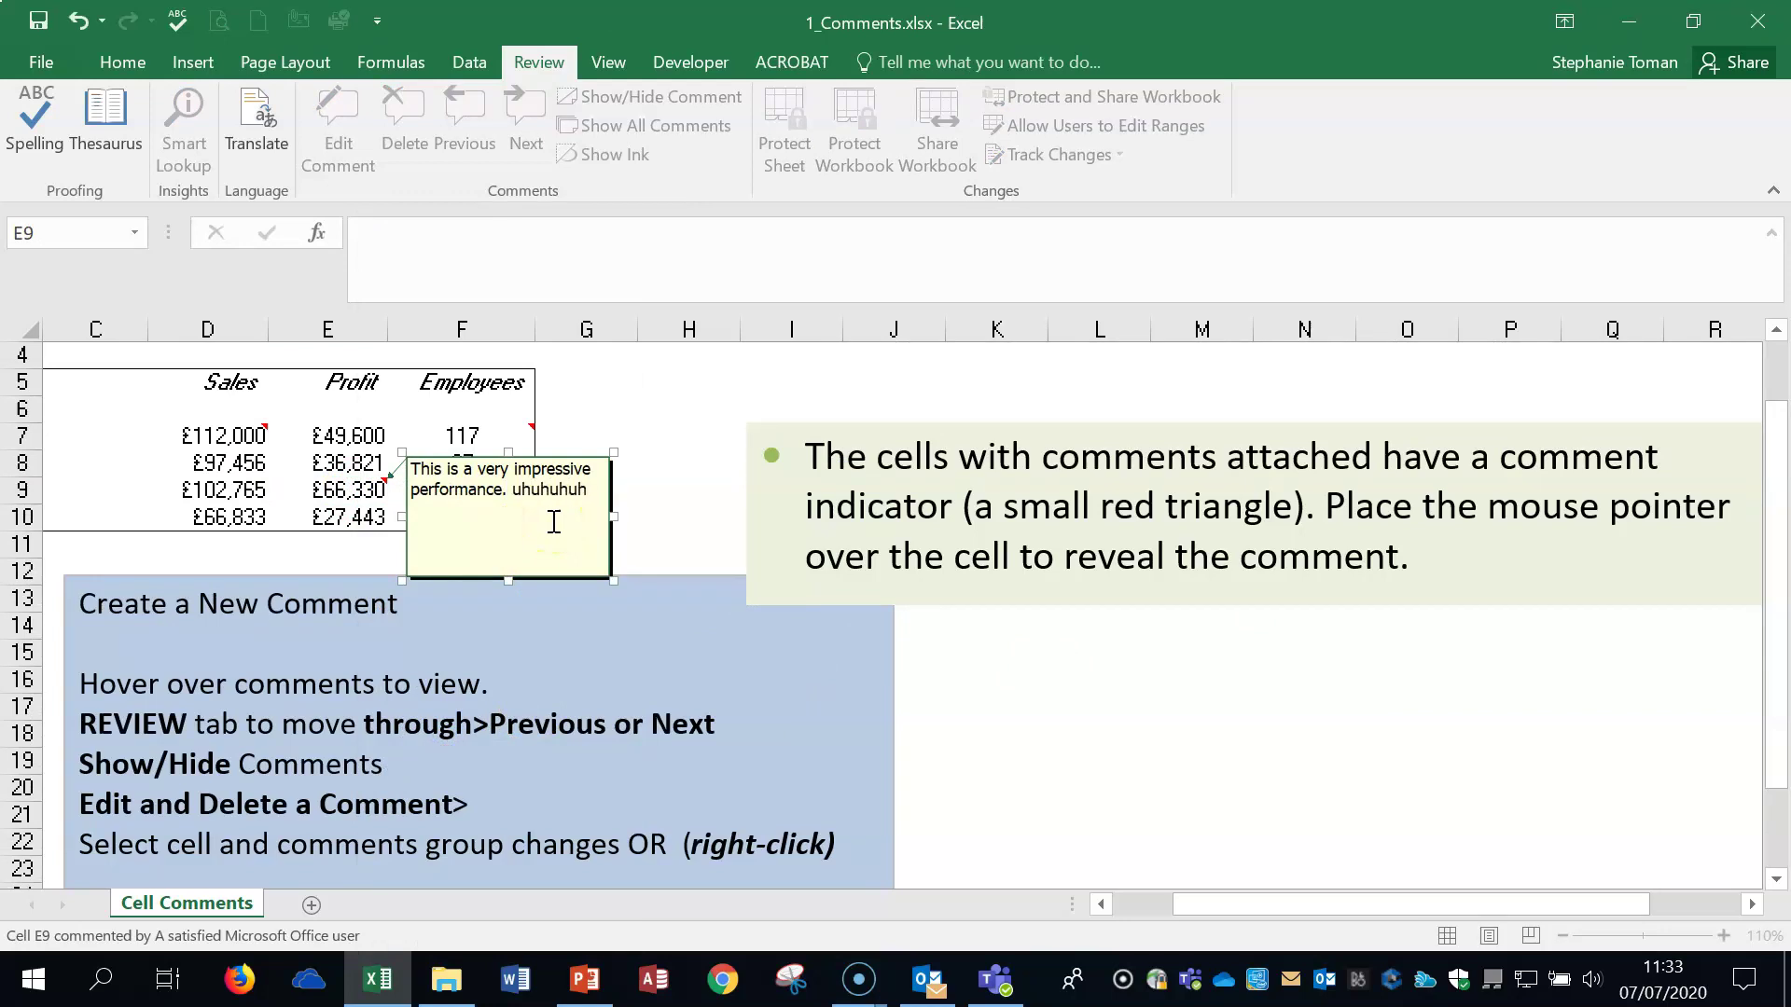
pyautogui.click(1271, 723)
# - Remove the added "uhuhuhuh" from the comment on cell E9
pyautogui.click(366, 491)
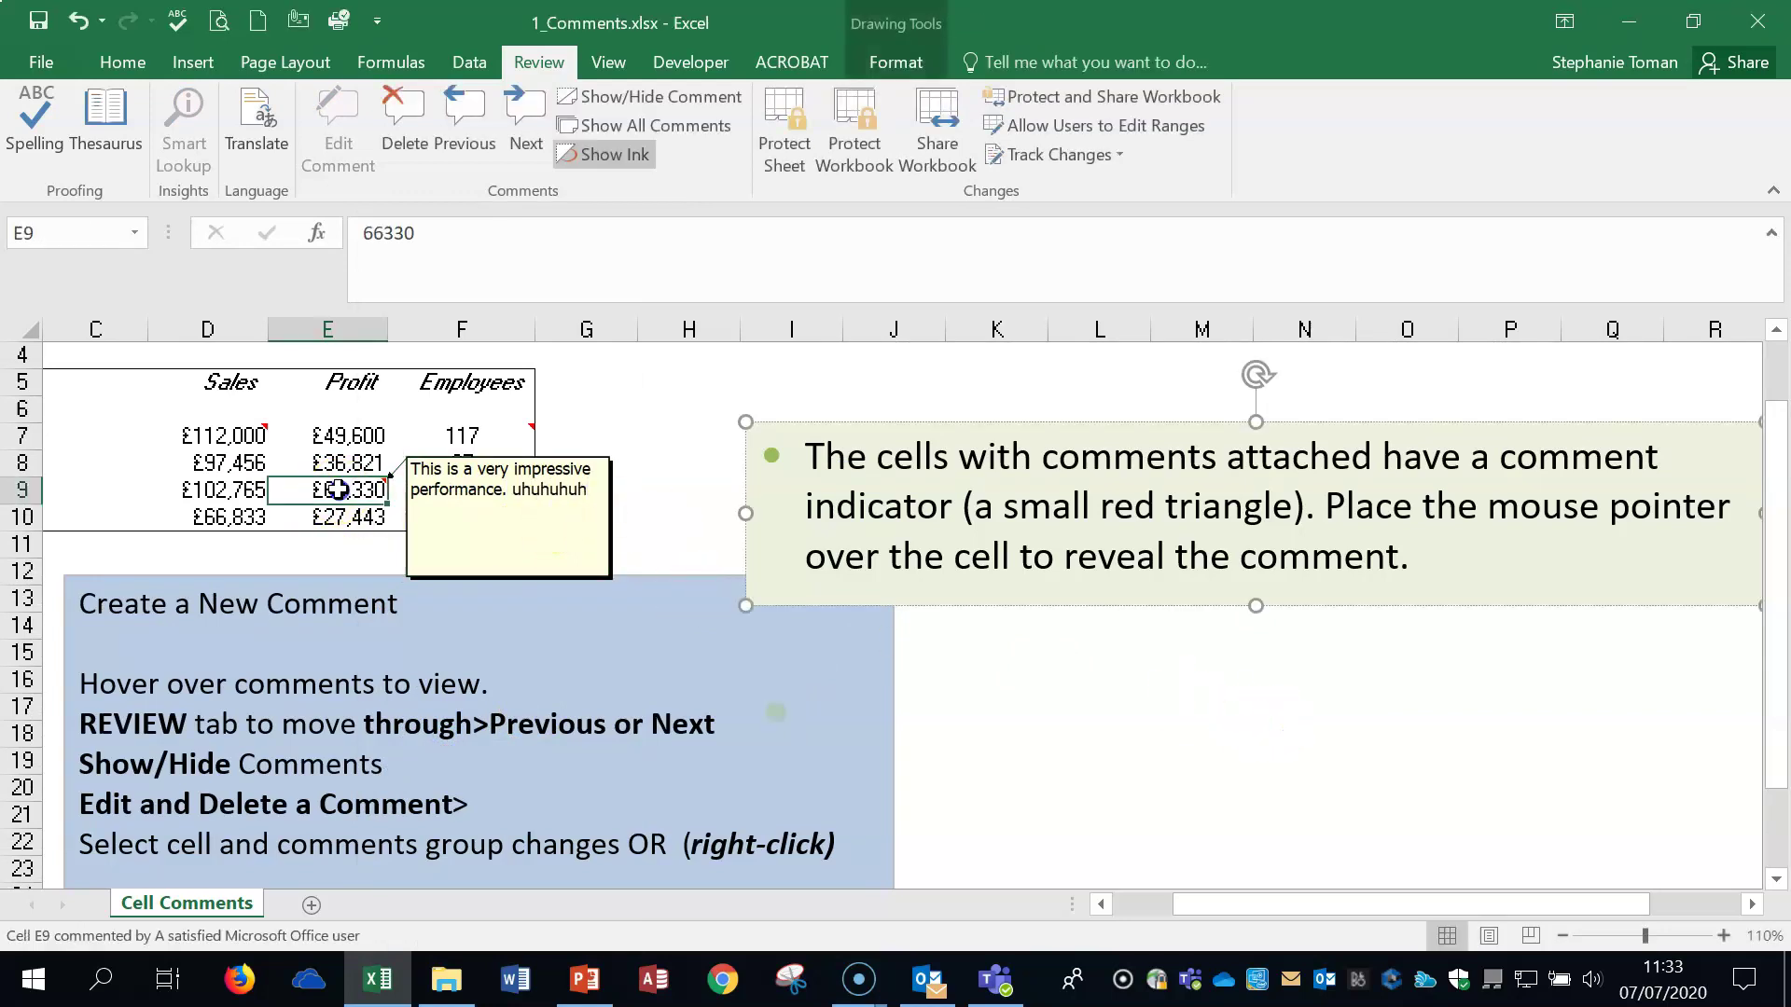
pyautogui.click(514, 499)
pyautogui.moveTo(513, 492); pyautogui.dragTo(619, 492)
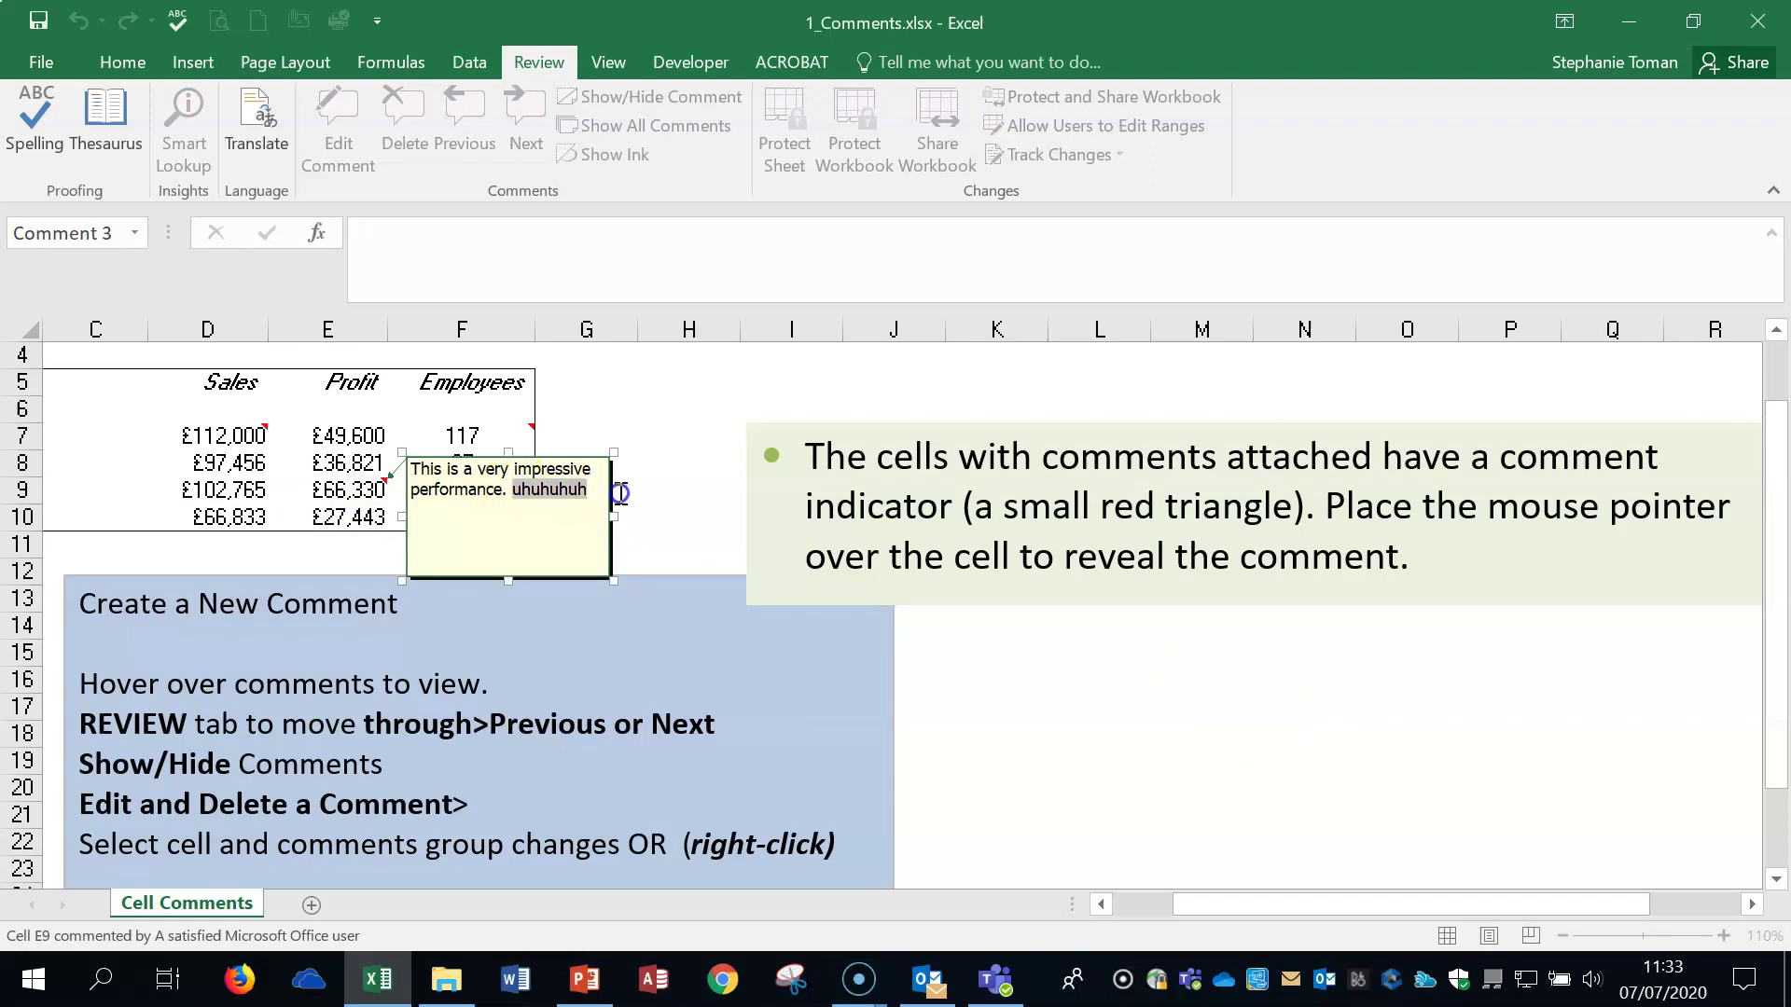
pyautogui.press('Delete')
pyautogui.click(1203, 730)
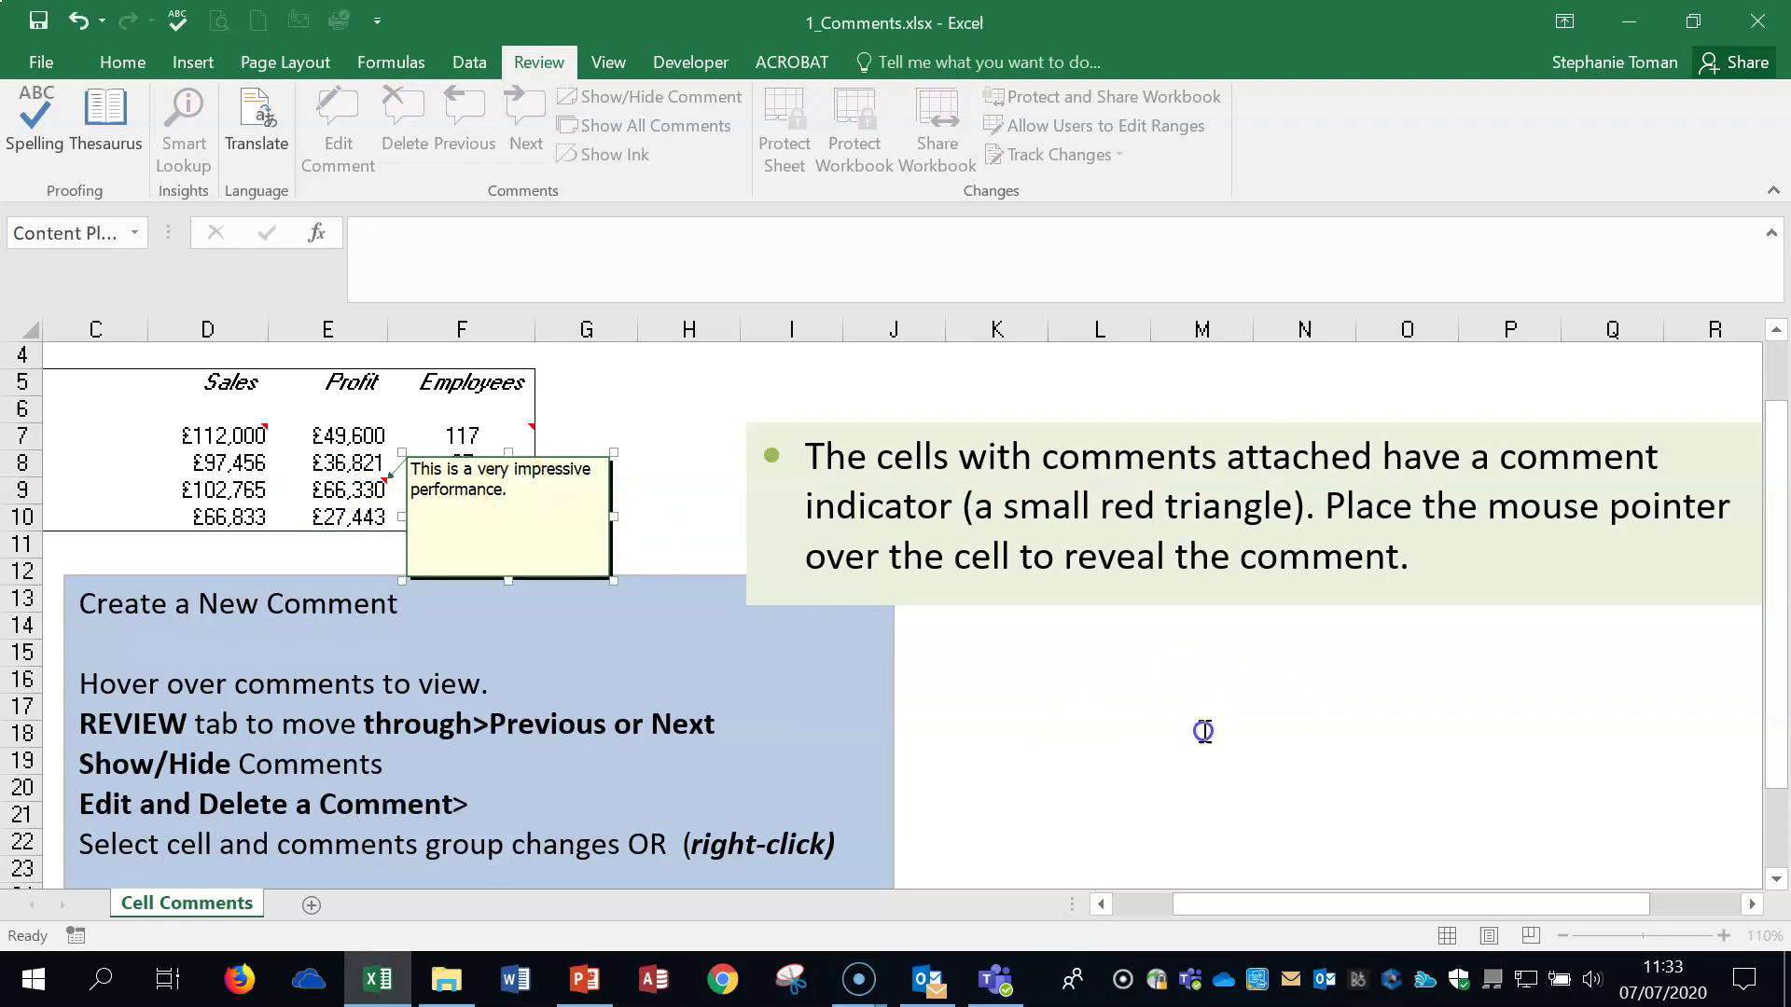
# - Close the 1_Comments.xlsx workbook without saving the changes
pyautogui.scroll(-1, 1202, 728)
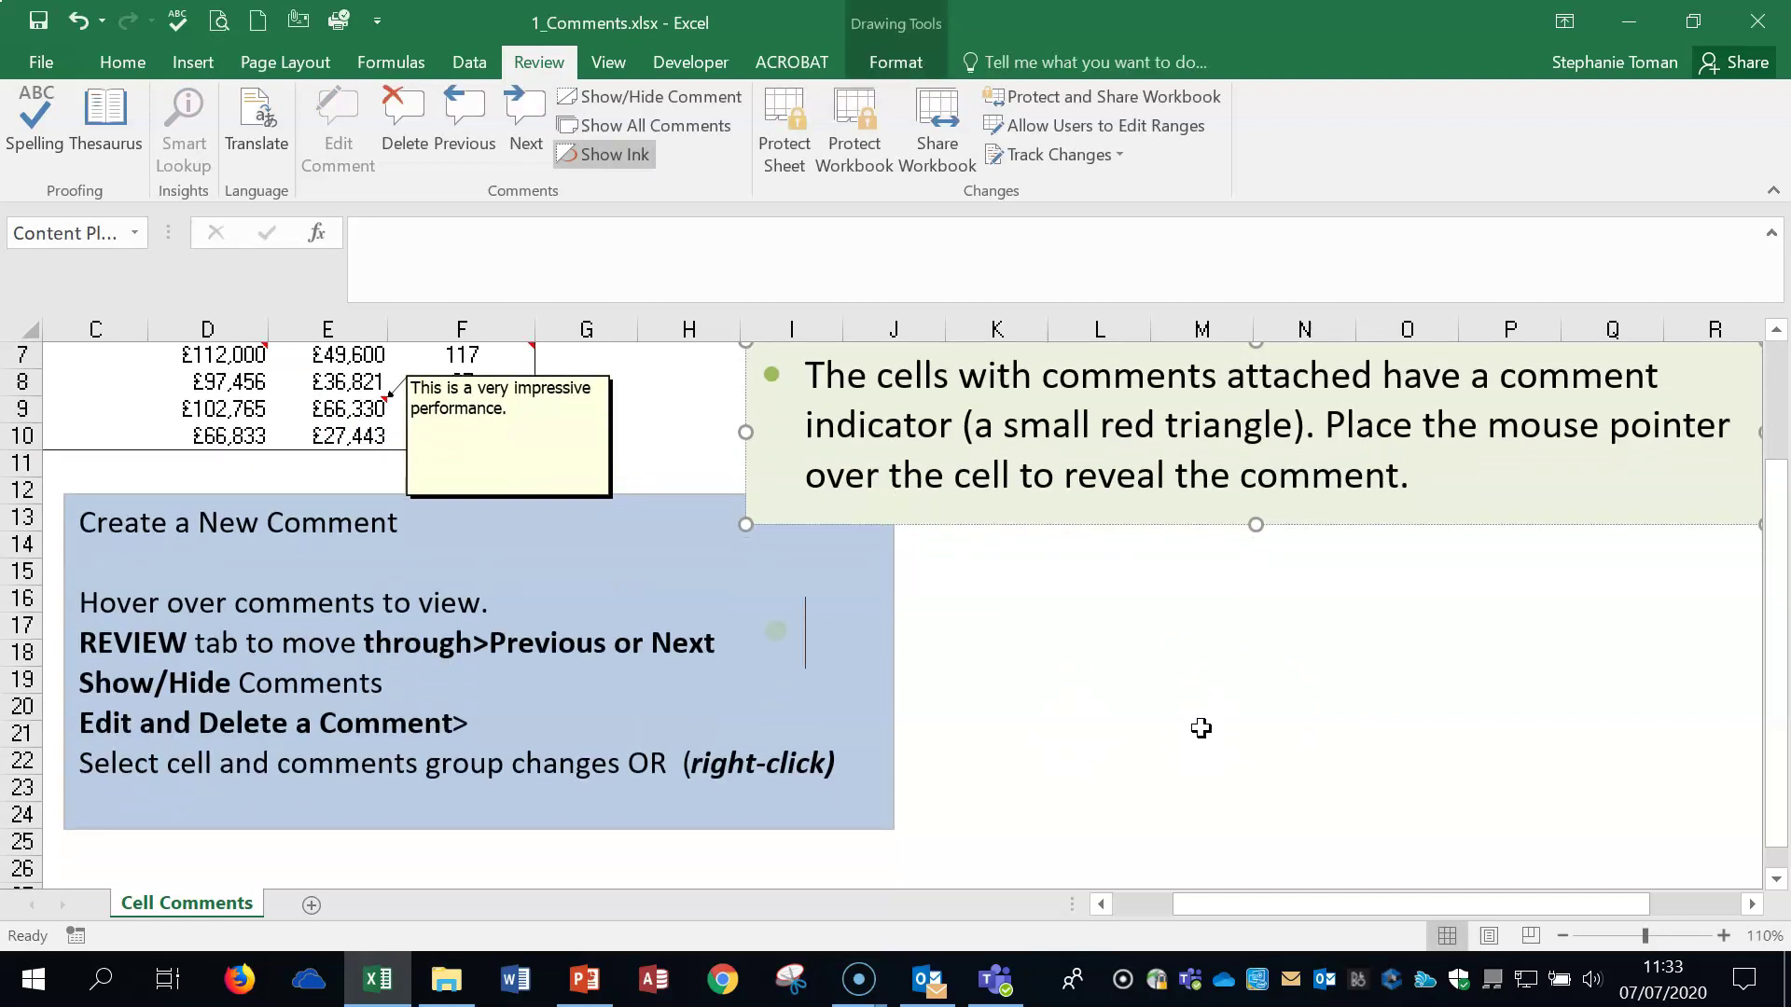
pyautogui.scroll(1, 1202, 728)
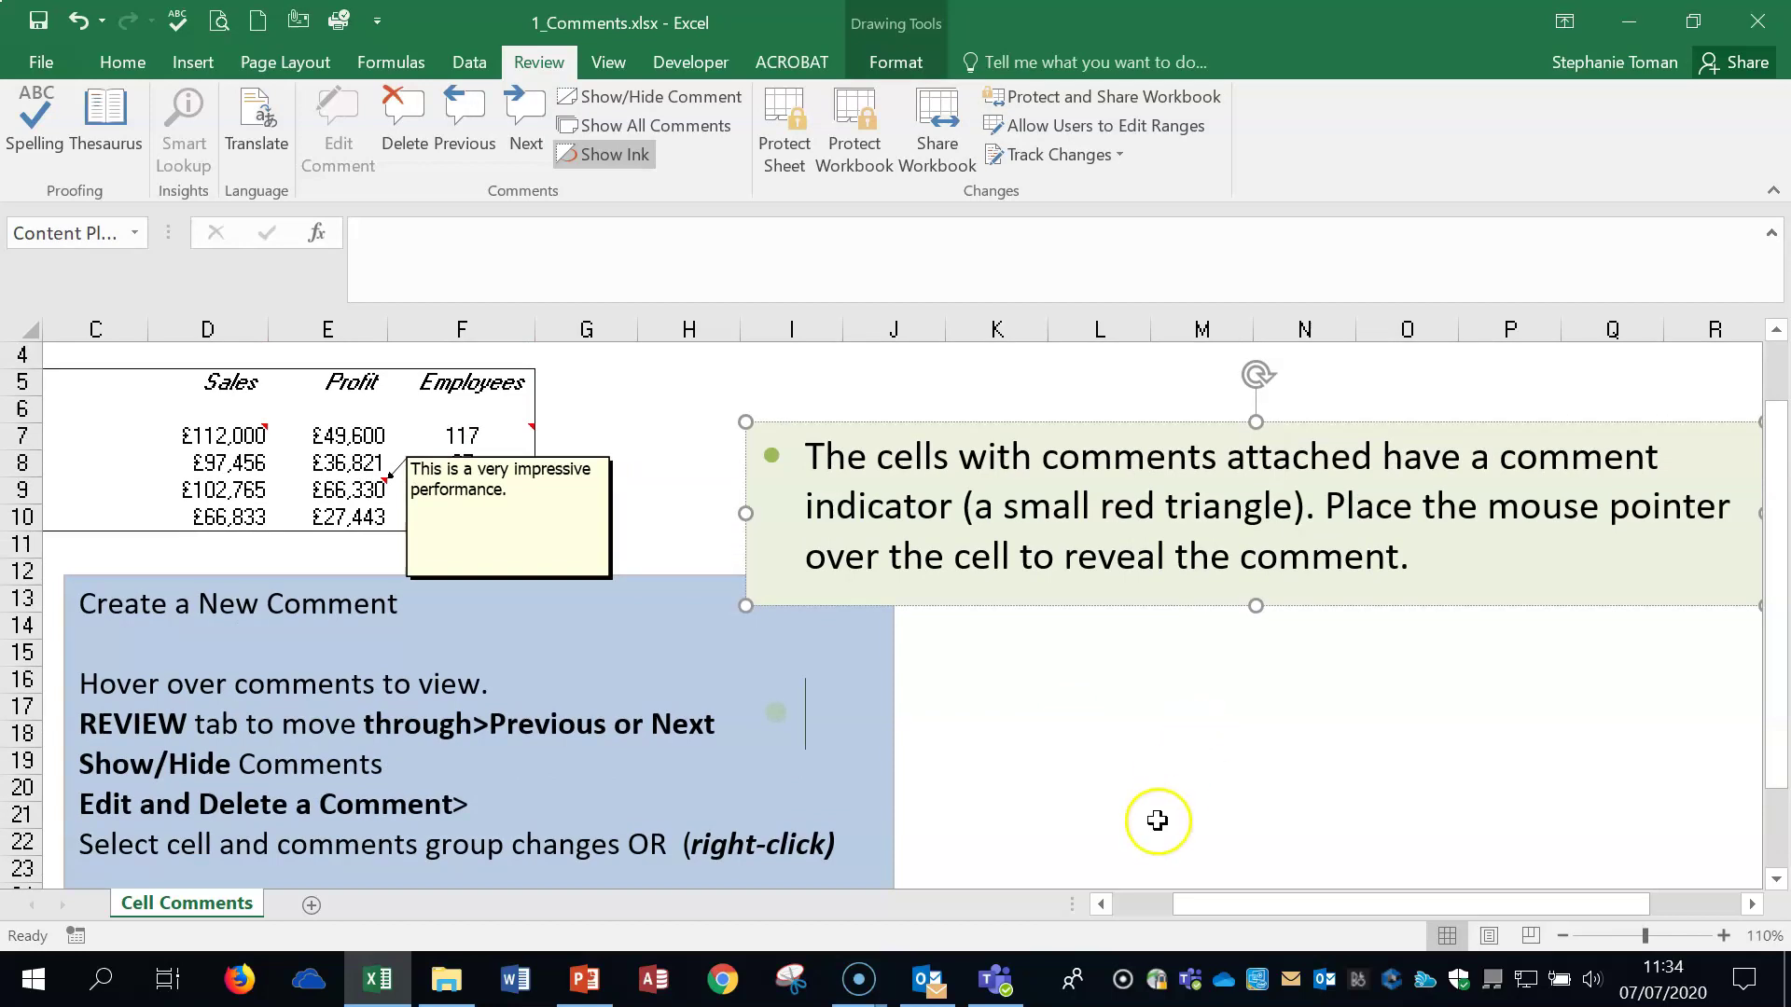
pyautogui.click(1756, 26)
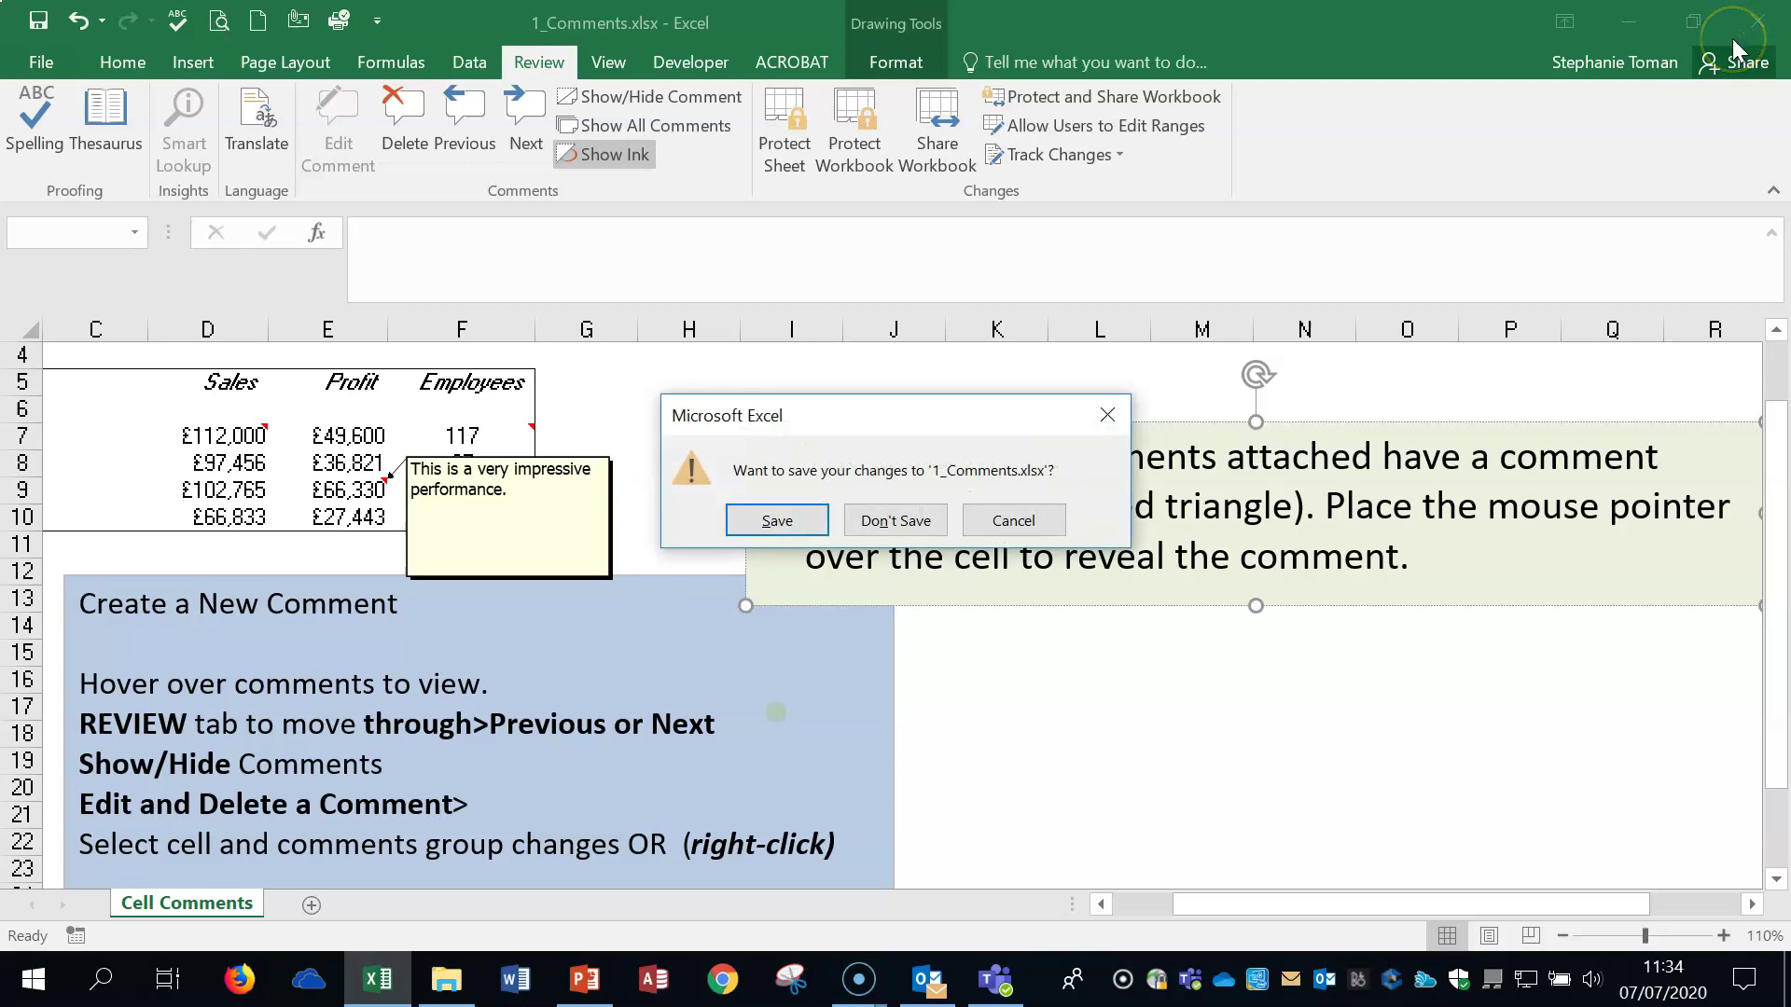
pyautogui.click(894, 515)
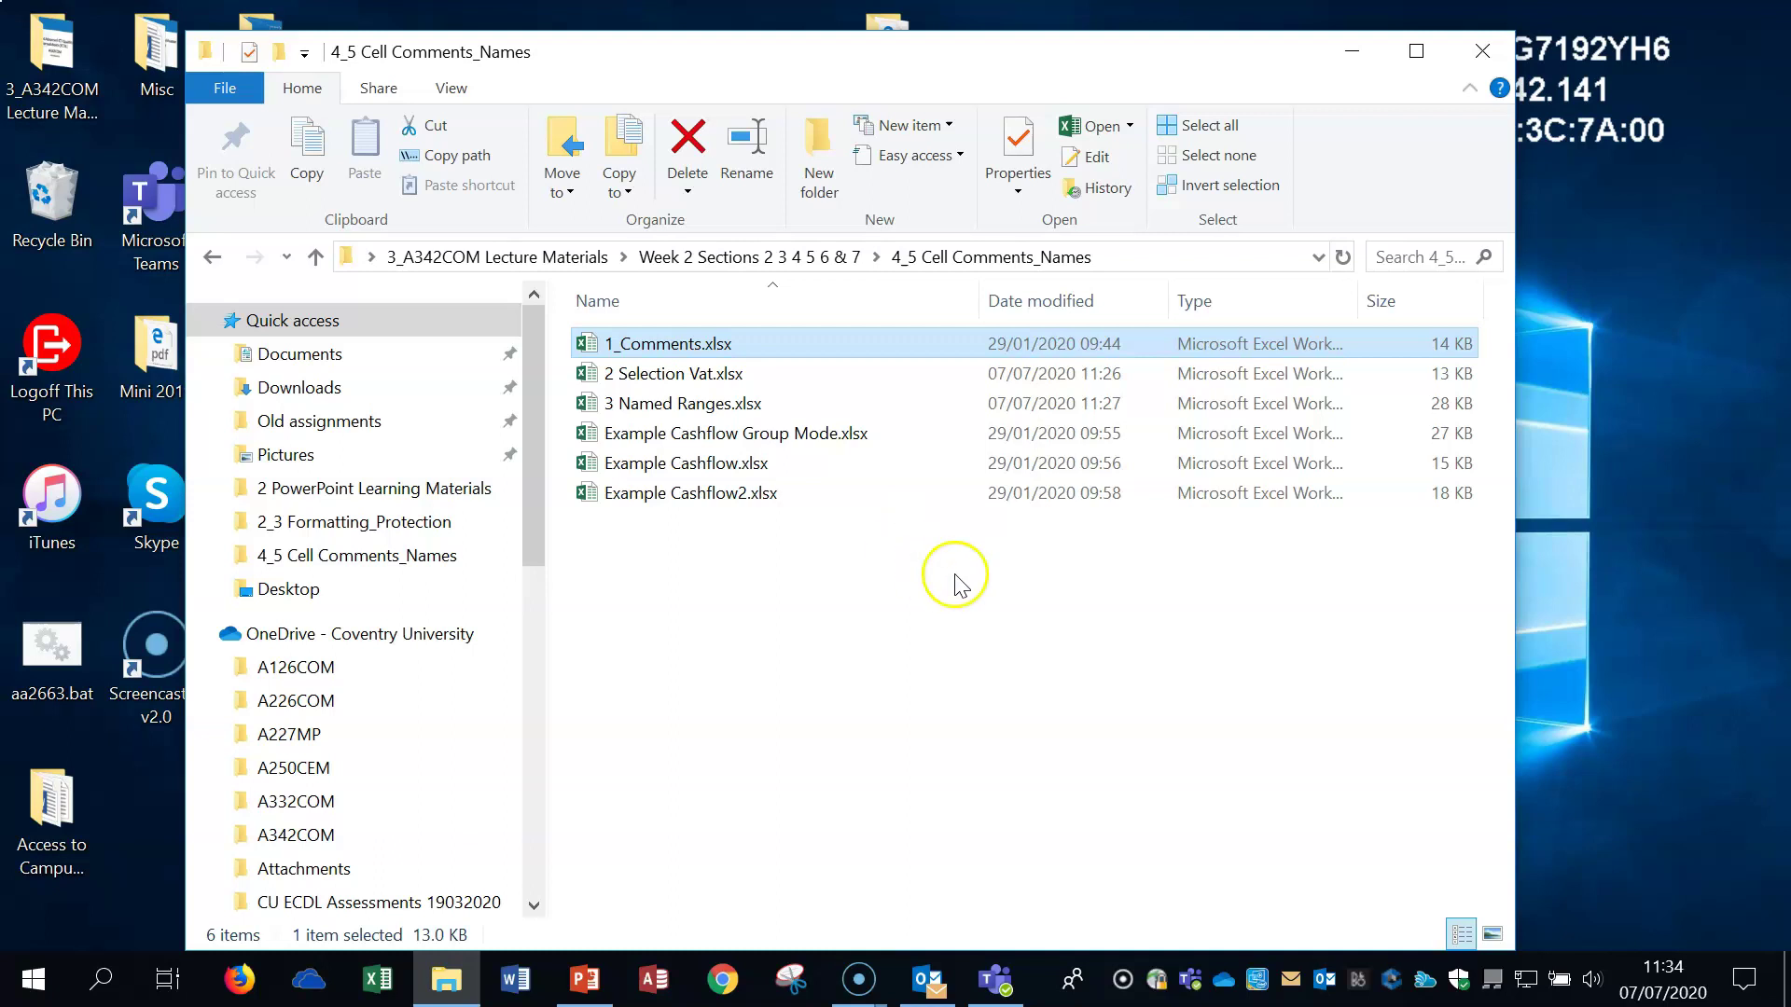
# - Open the workbook 2 Selection Vat.xlsx and reduce the sheet zoom to 90%
pyautogui.doubleClick(687, 375)
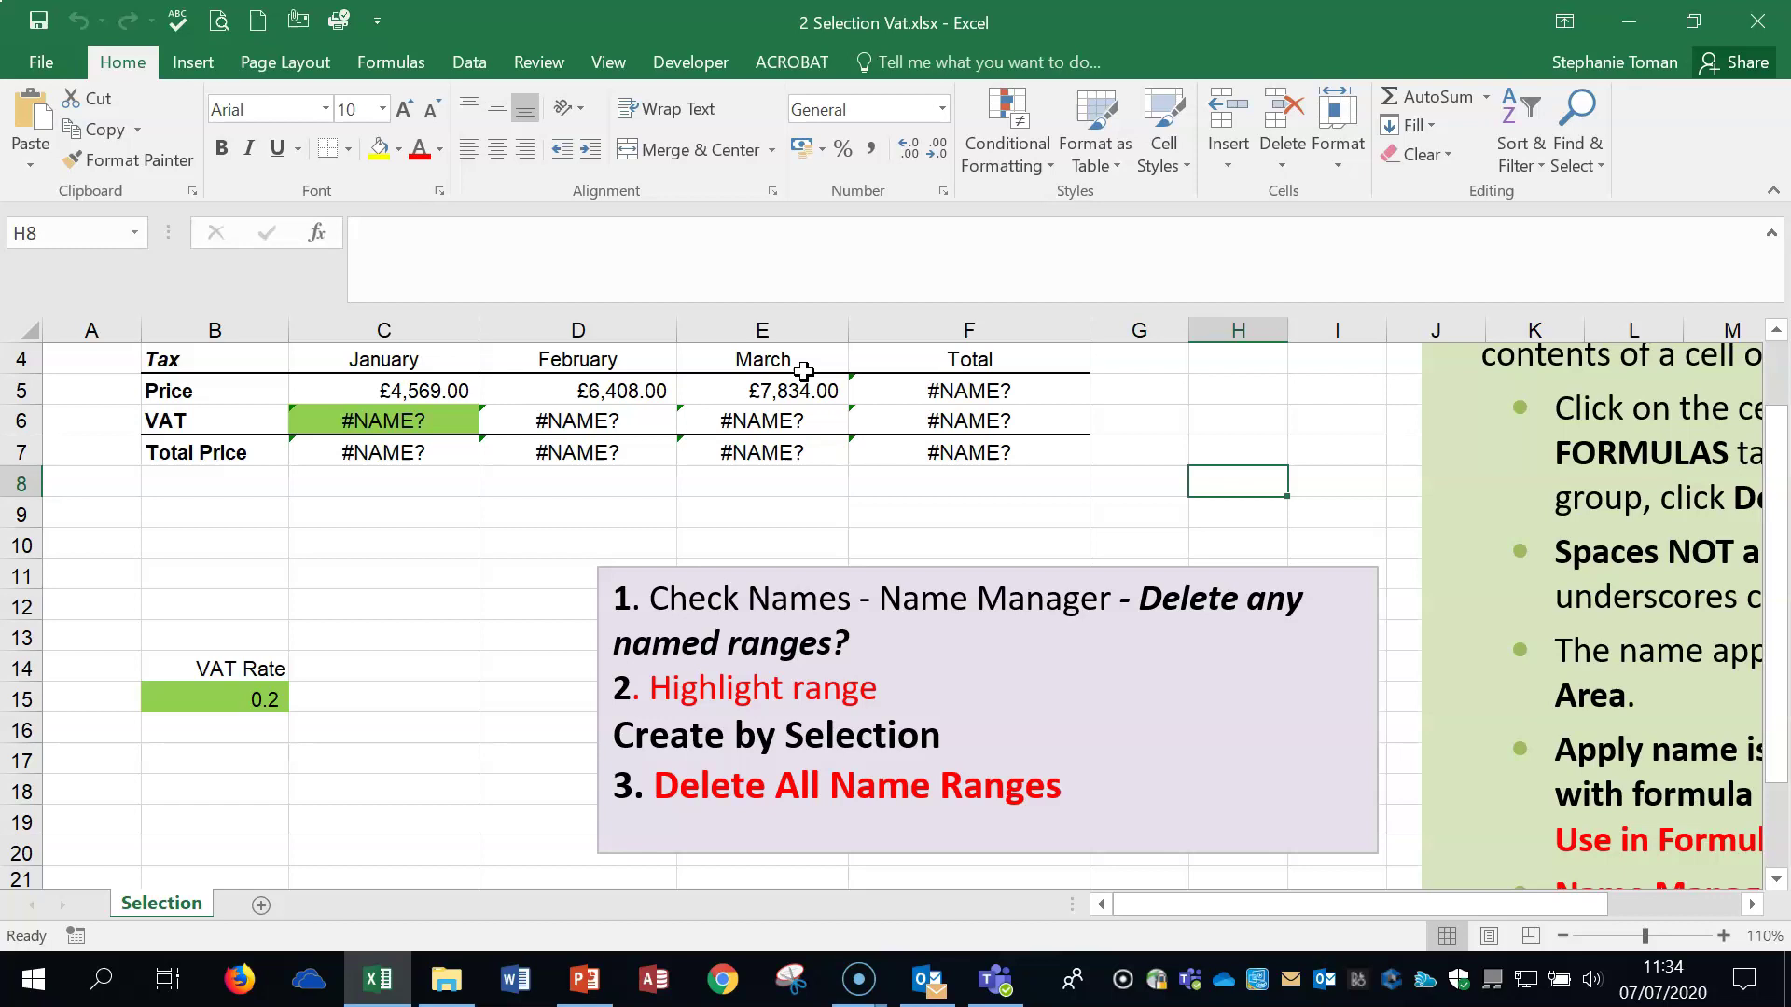
pyautogui.click(1563, 936)
pyautogui.click(1564, 935)
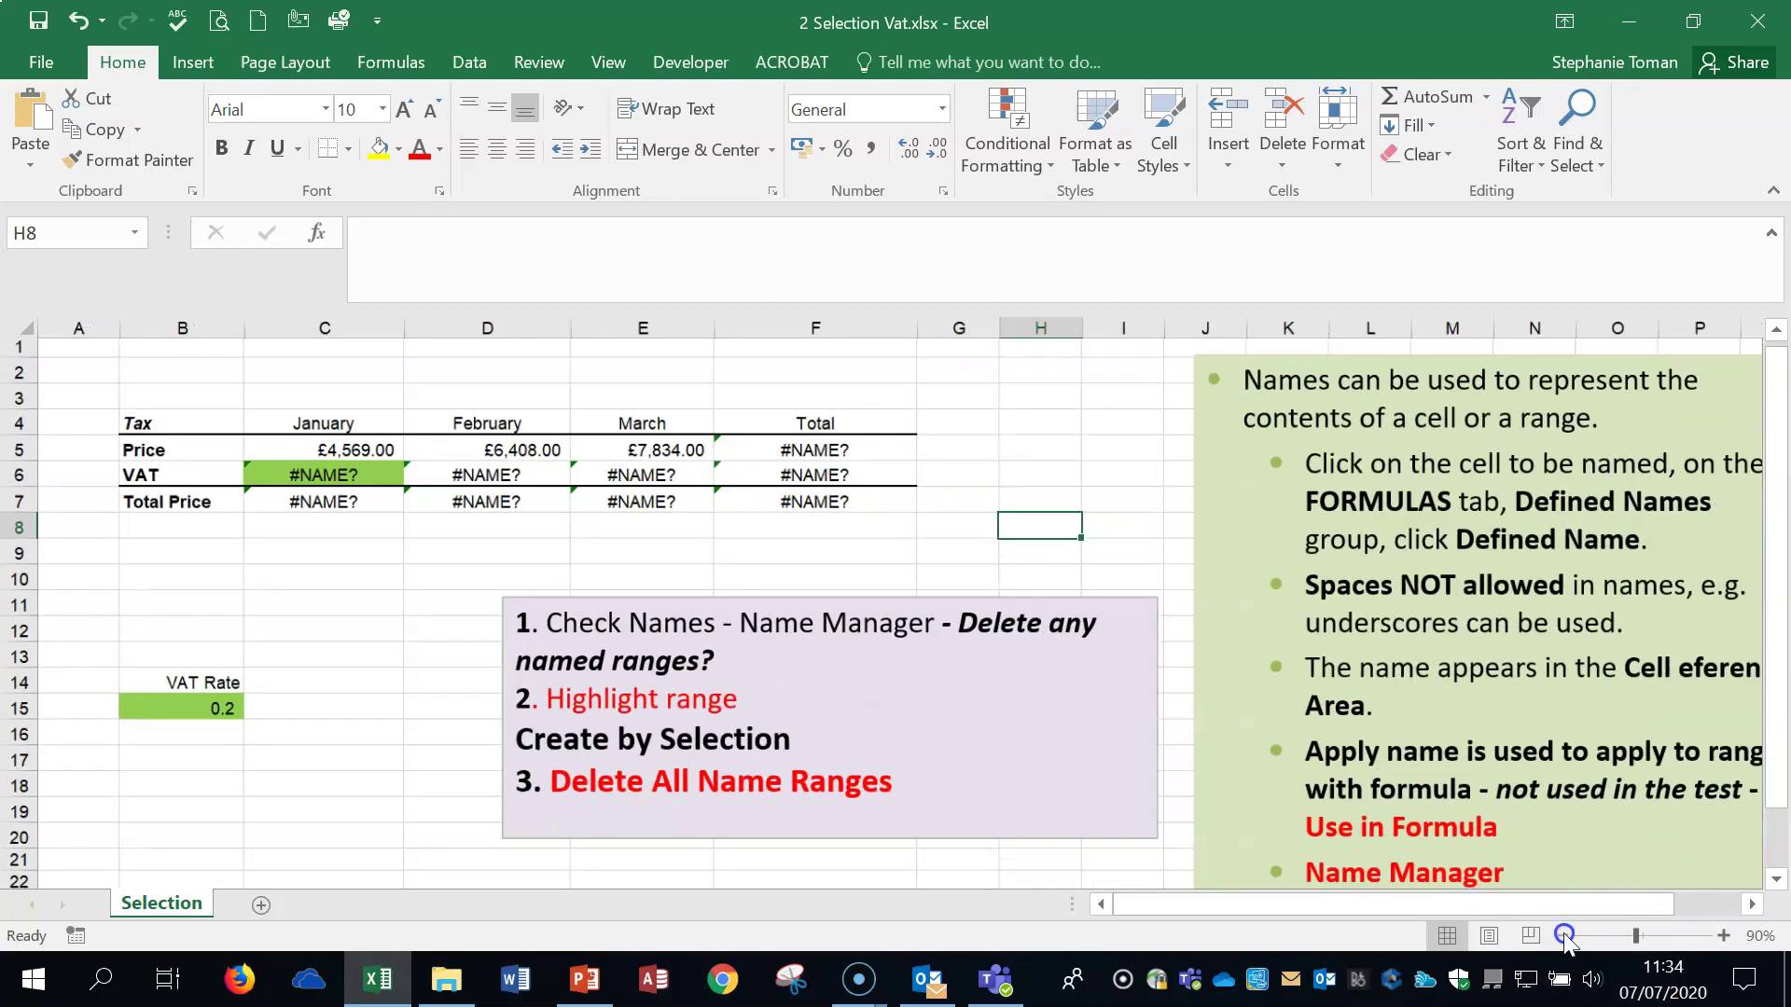
pyautogui.scroll(-1, 1596, 785)
pyautogui.scroll(1, 1597, 784)
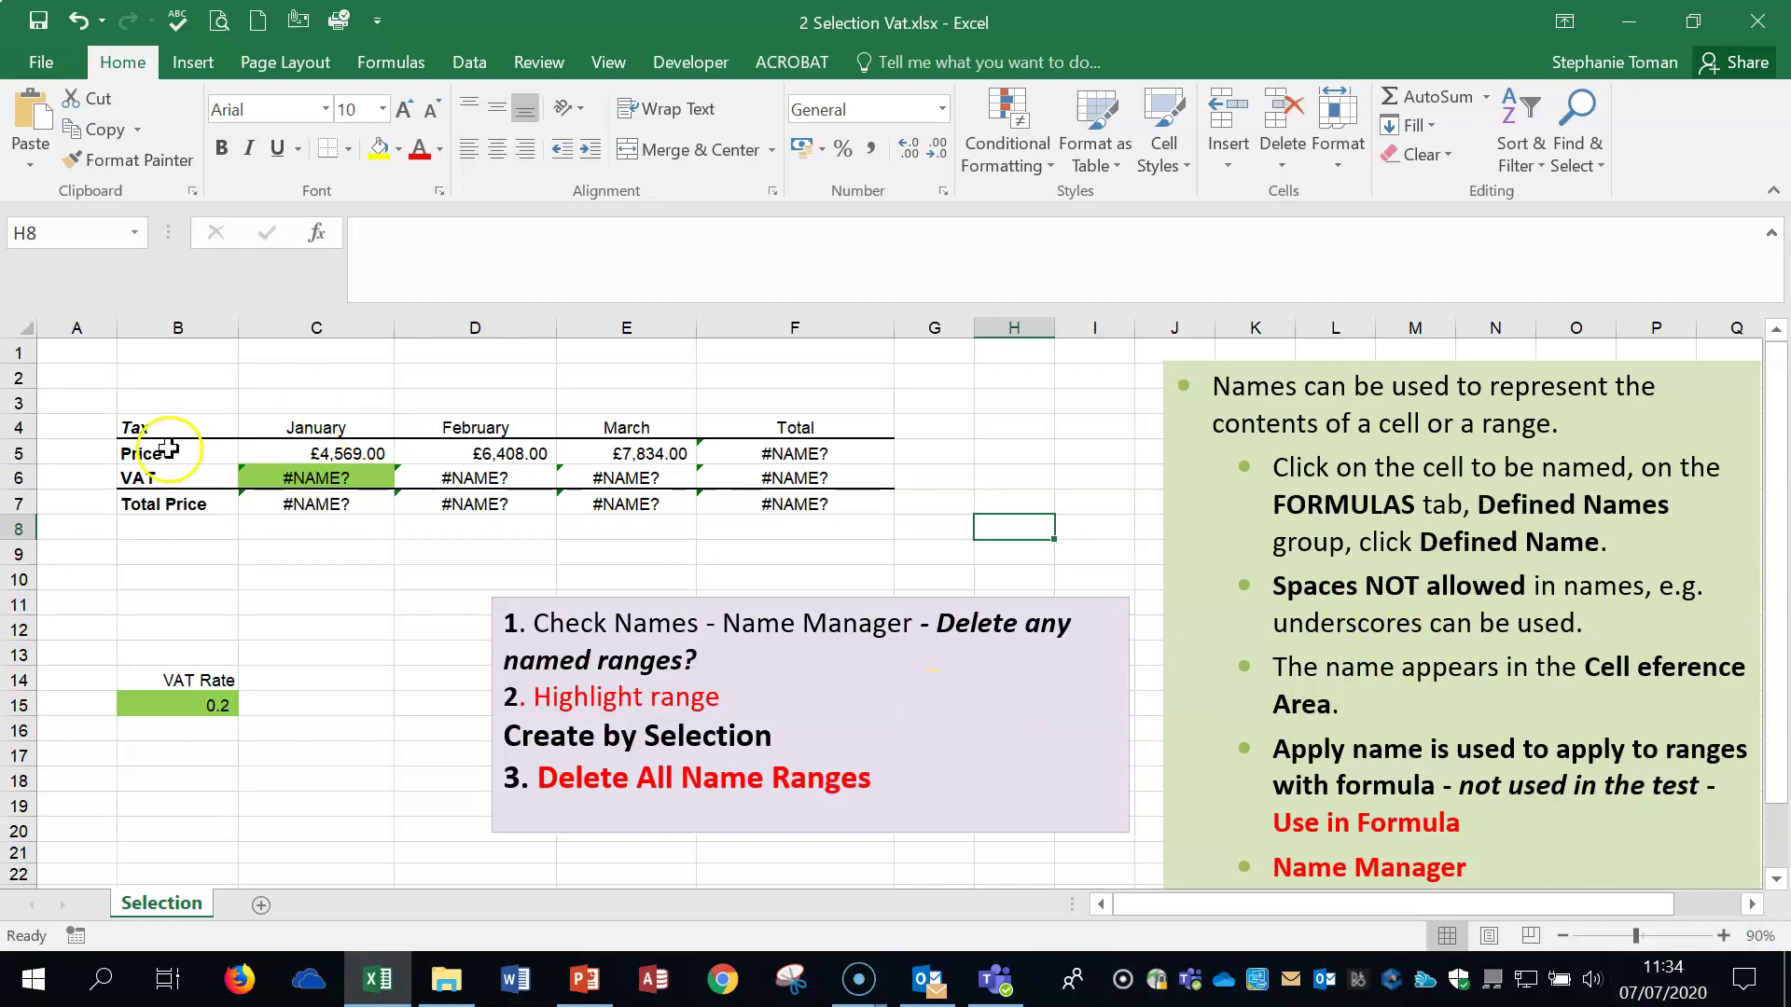
# - Select the tax table B4:F7 and look over the available commands for defining and applying names
pyautogui.moveTo(167, 429); pyautogui.dragTo(821, 499)
pyautogui.click(383, 62)
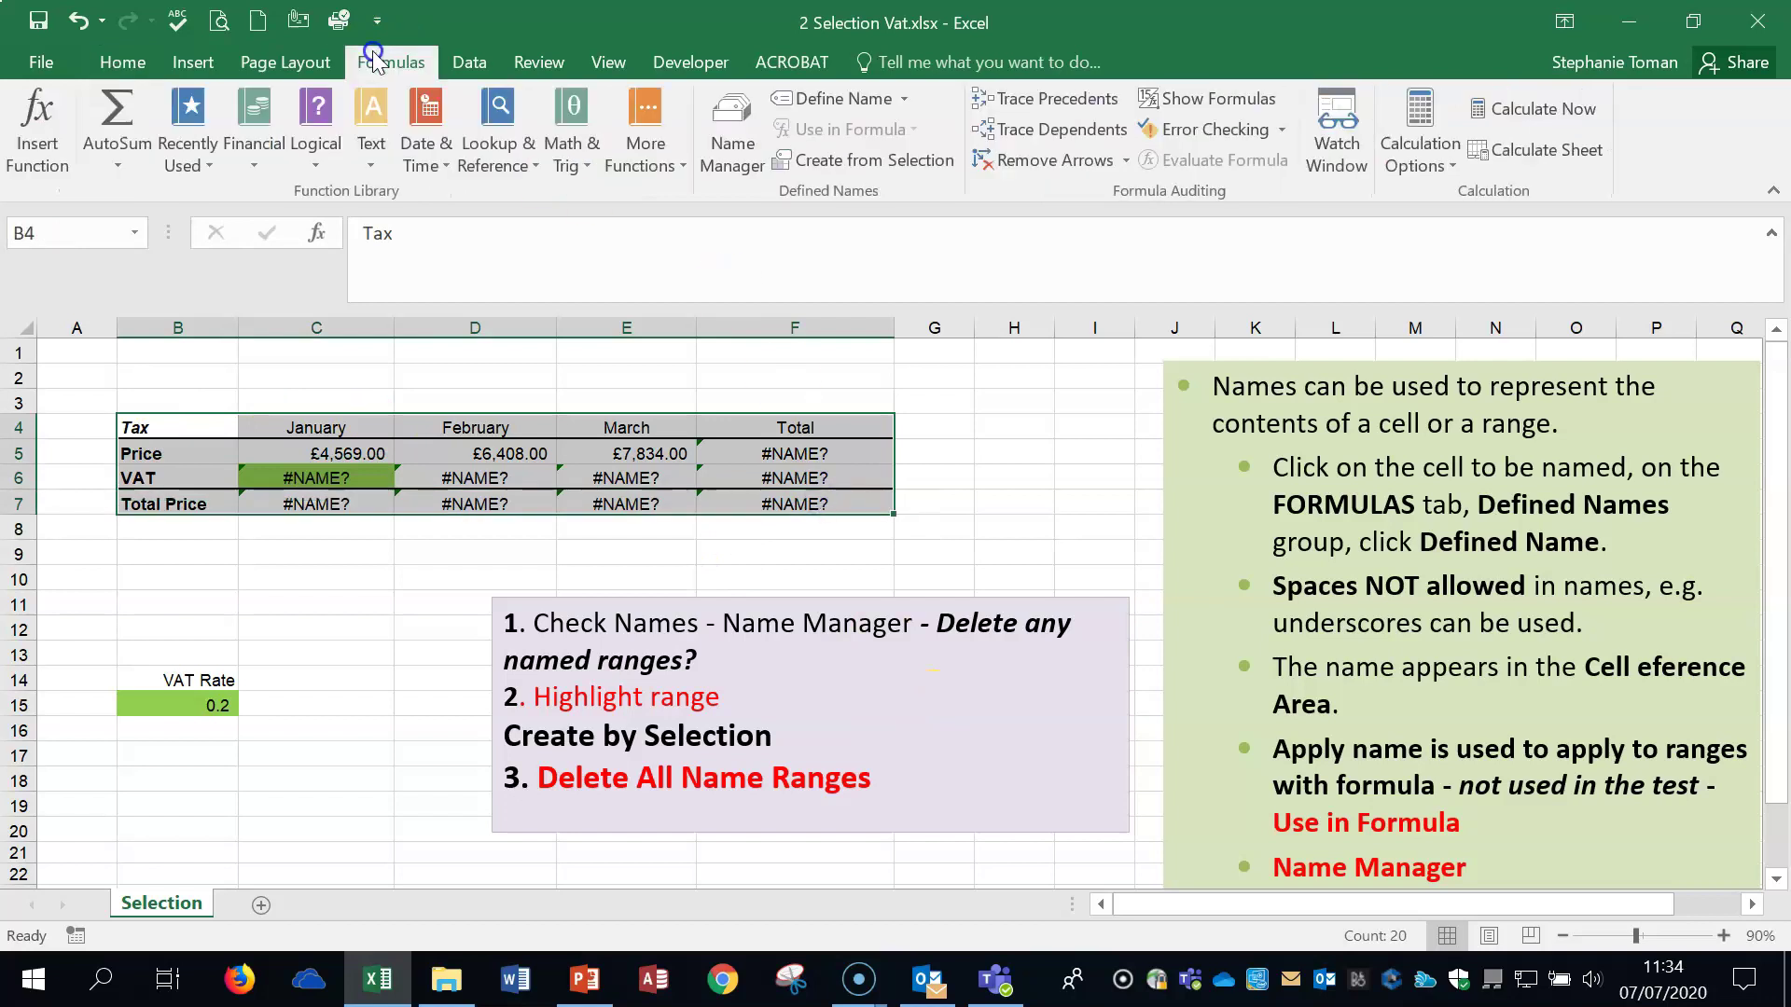
pyautogui.click(732, 130)
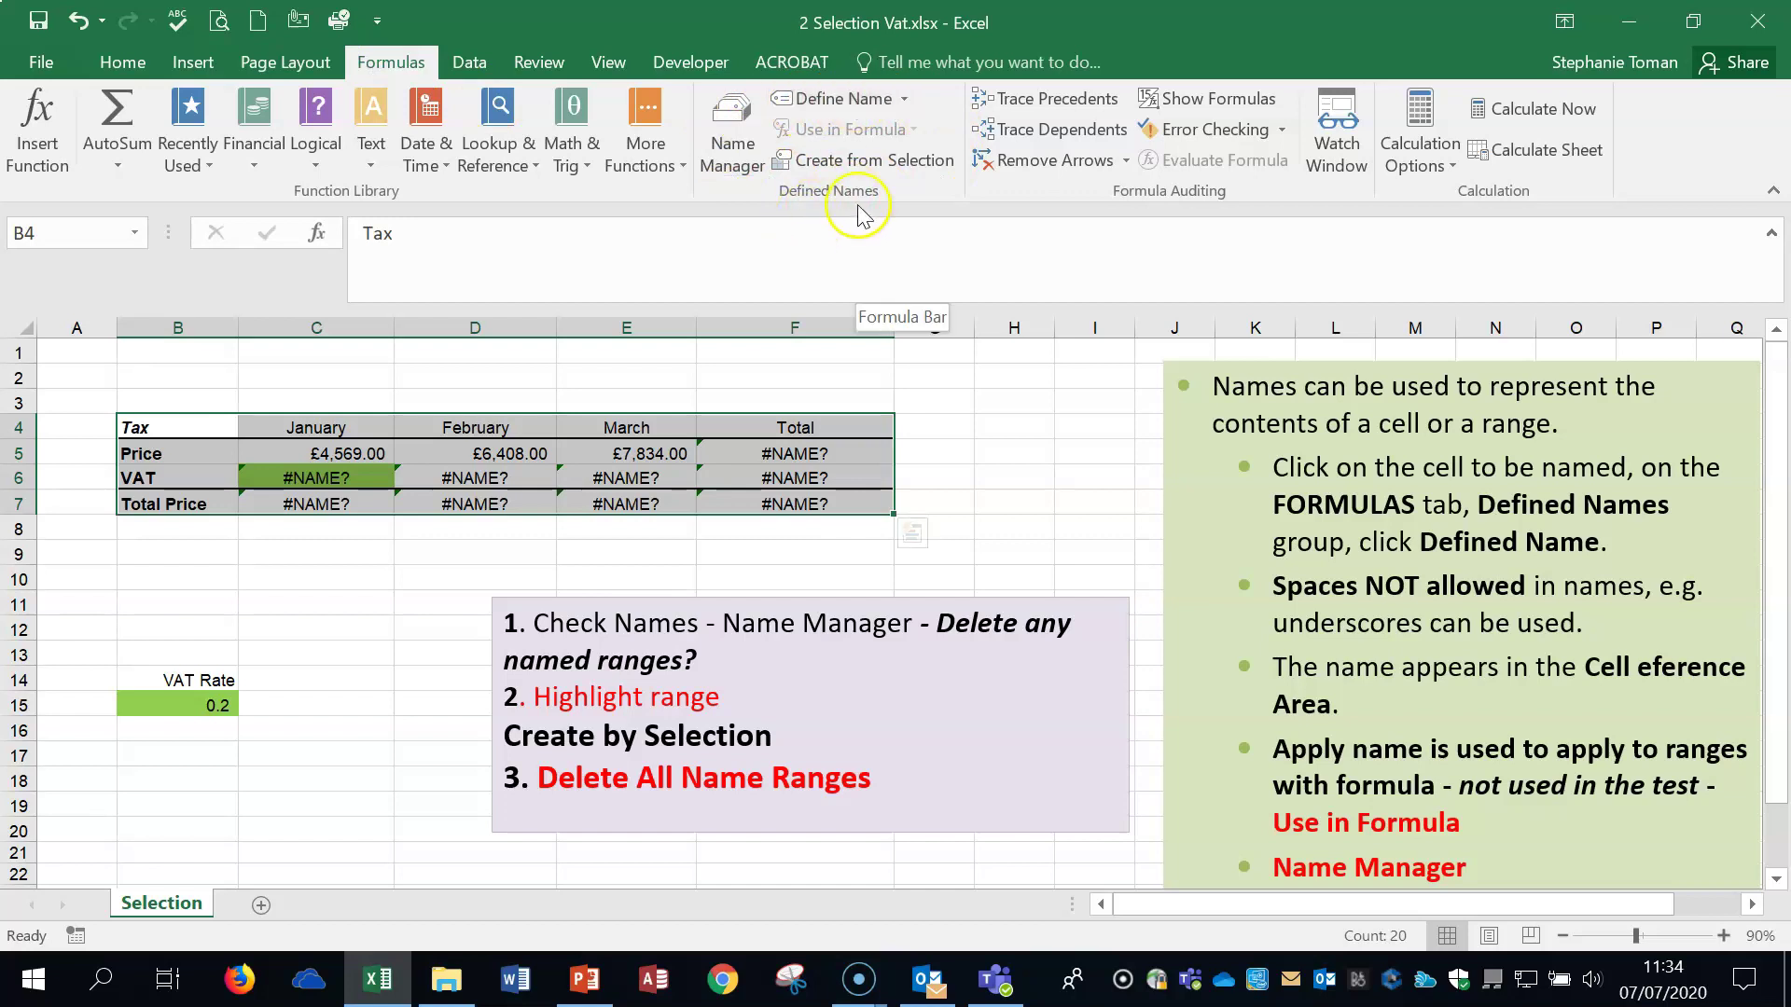
pyautogui.click(726, 130)
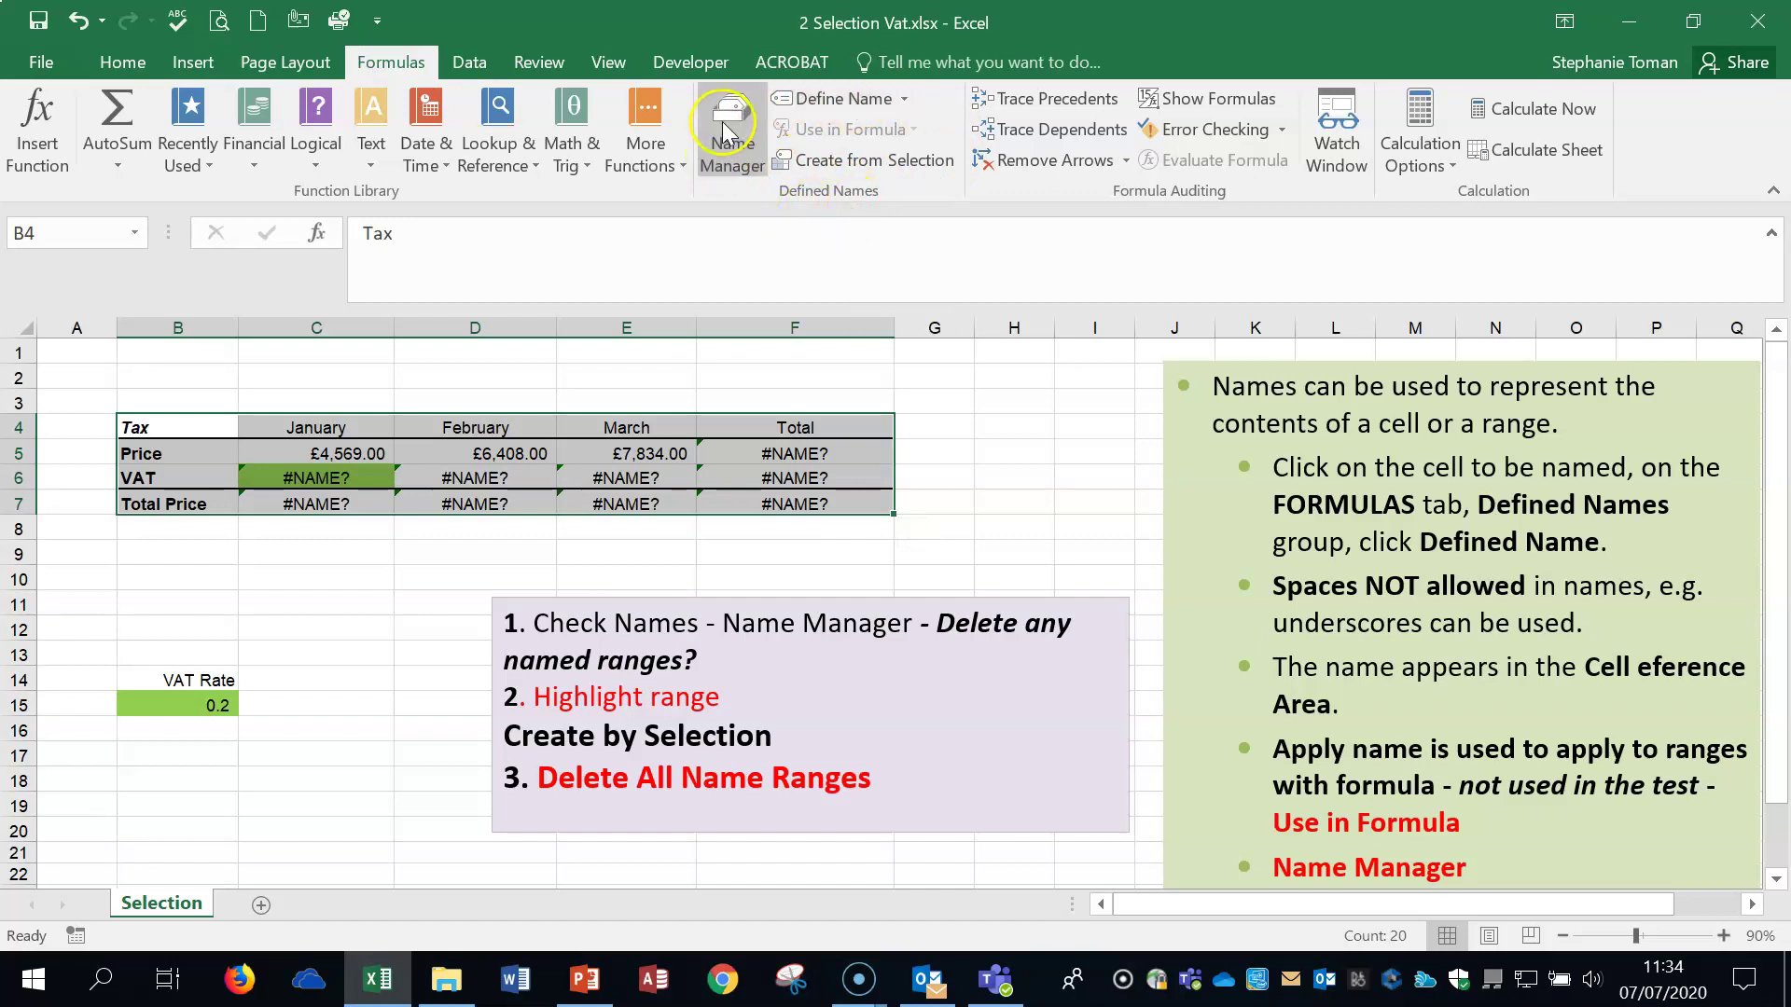
pyautogui.click(904, 97)
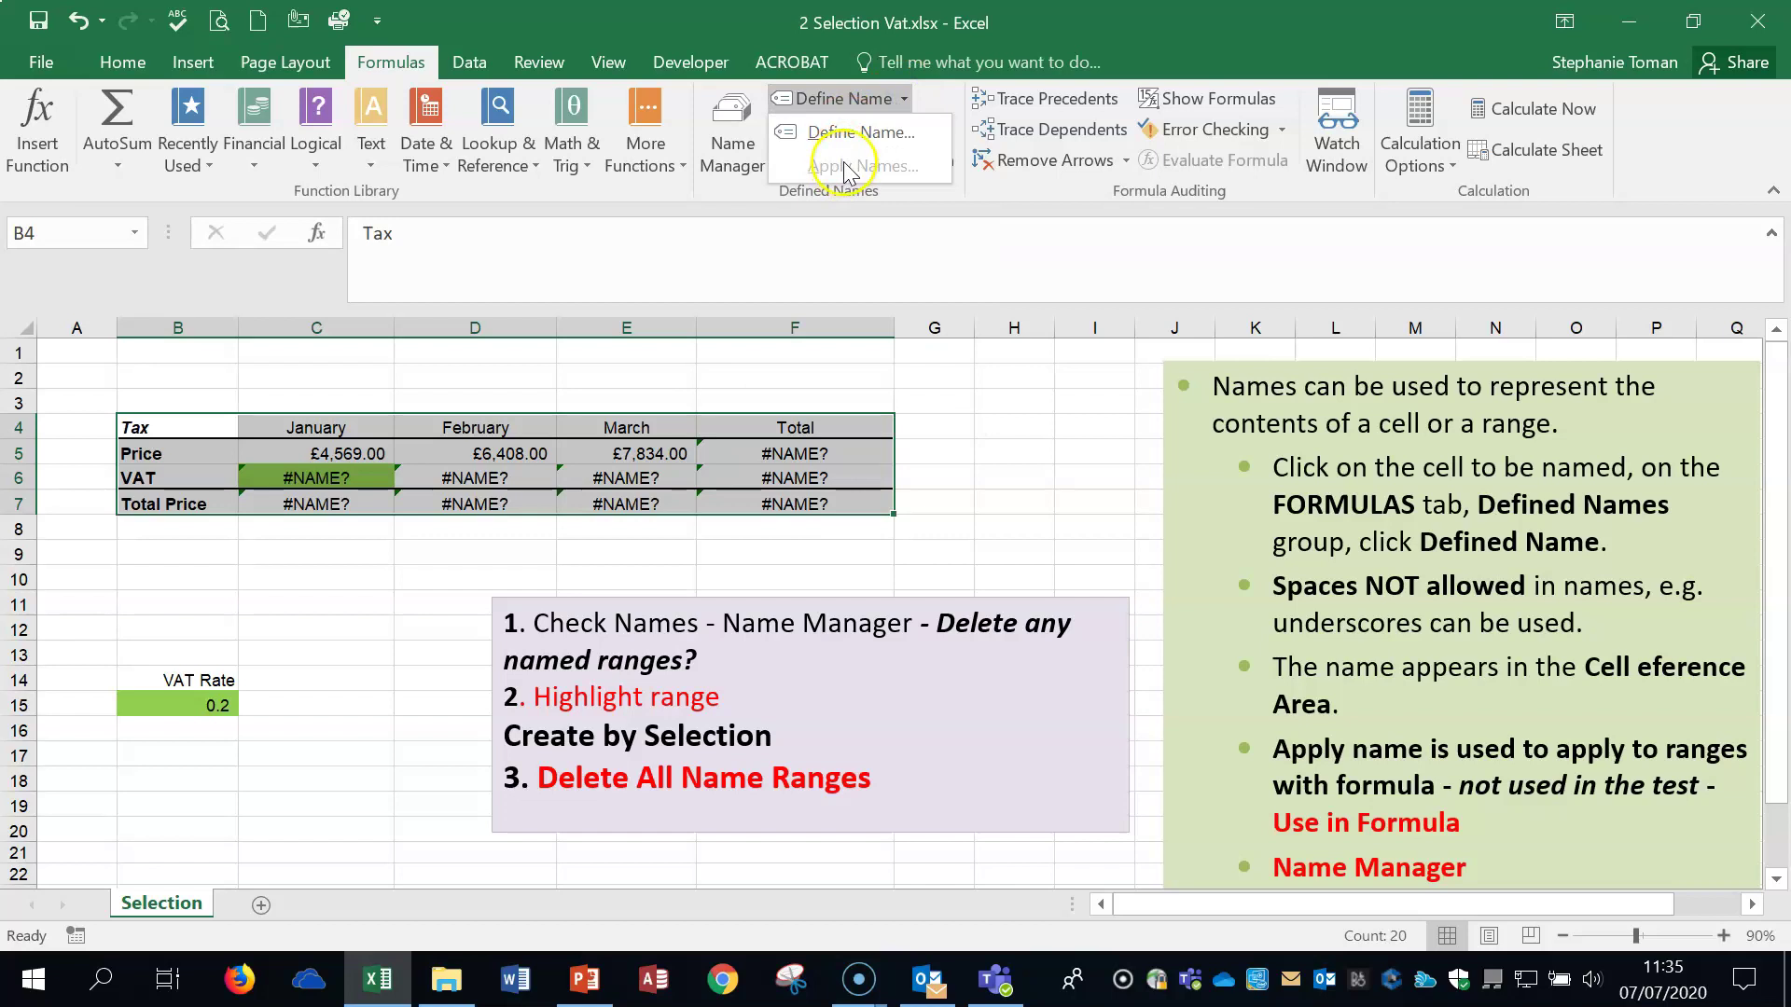
pyautogui.click(1071, 427)
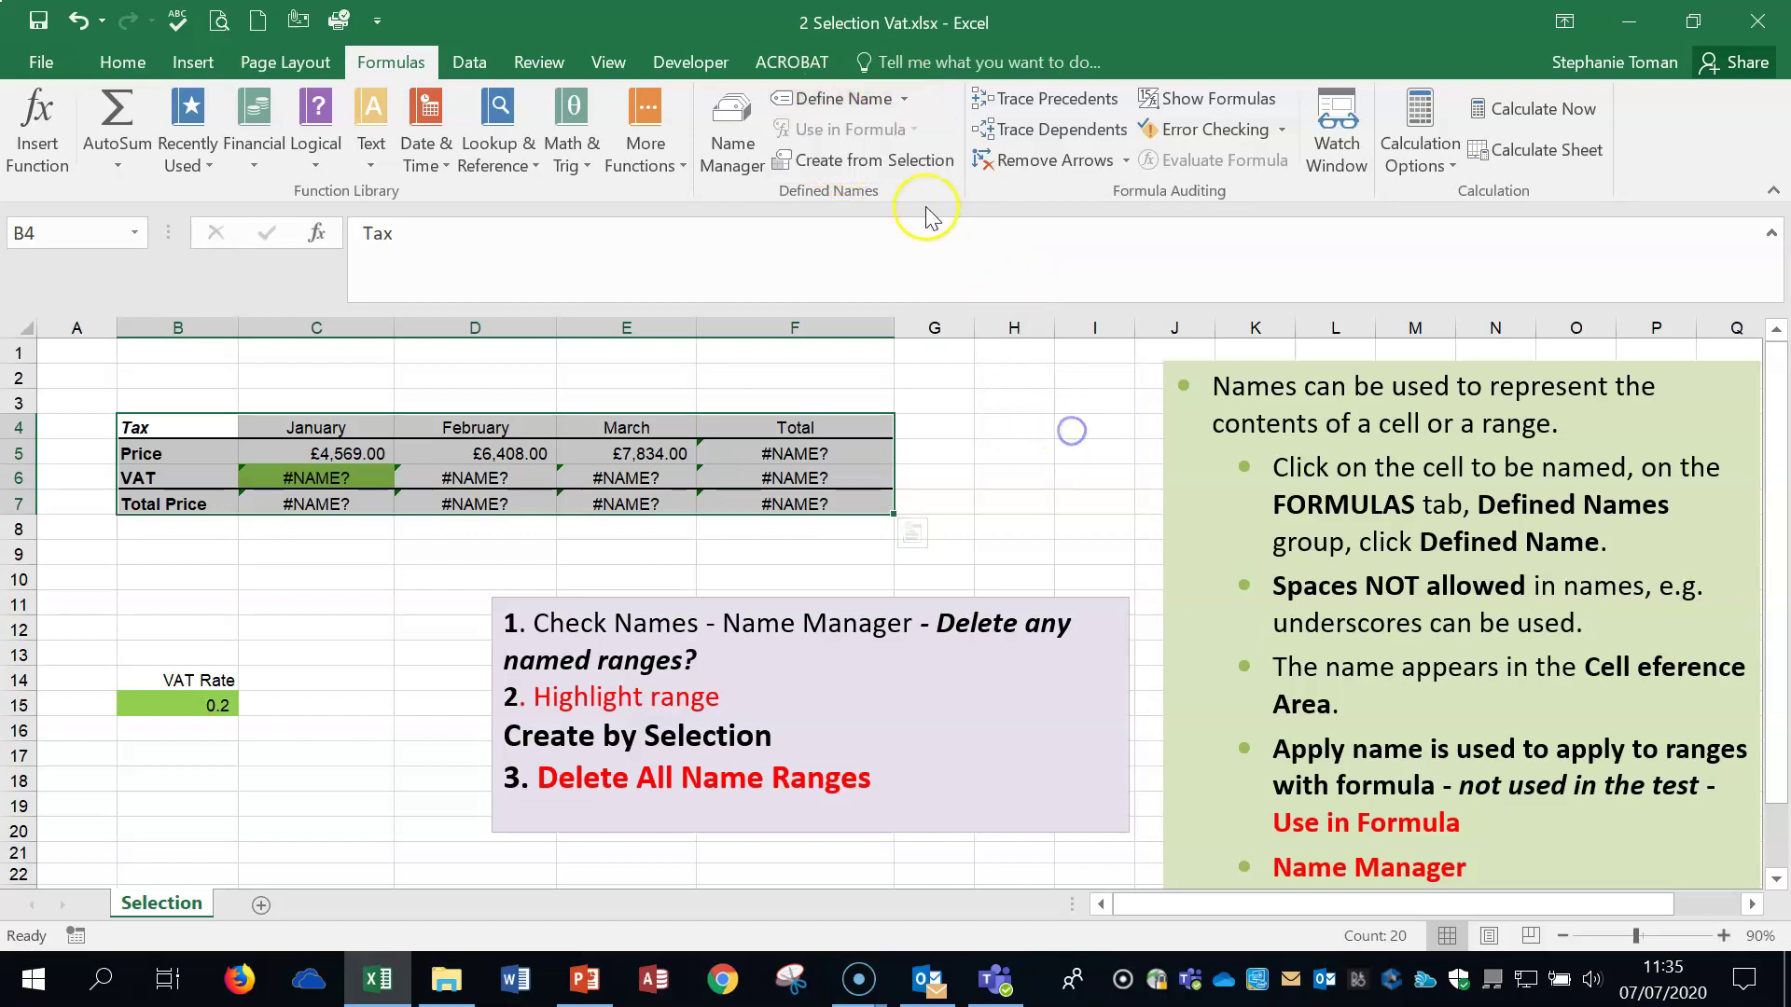
# - Inspect the contents of January's Price cell C5 and Total Price cell C7
pyautogui.click(385, 503)
pyautogui.click(359, 454)
pyautogui.click(345, 503)
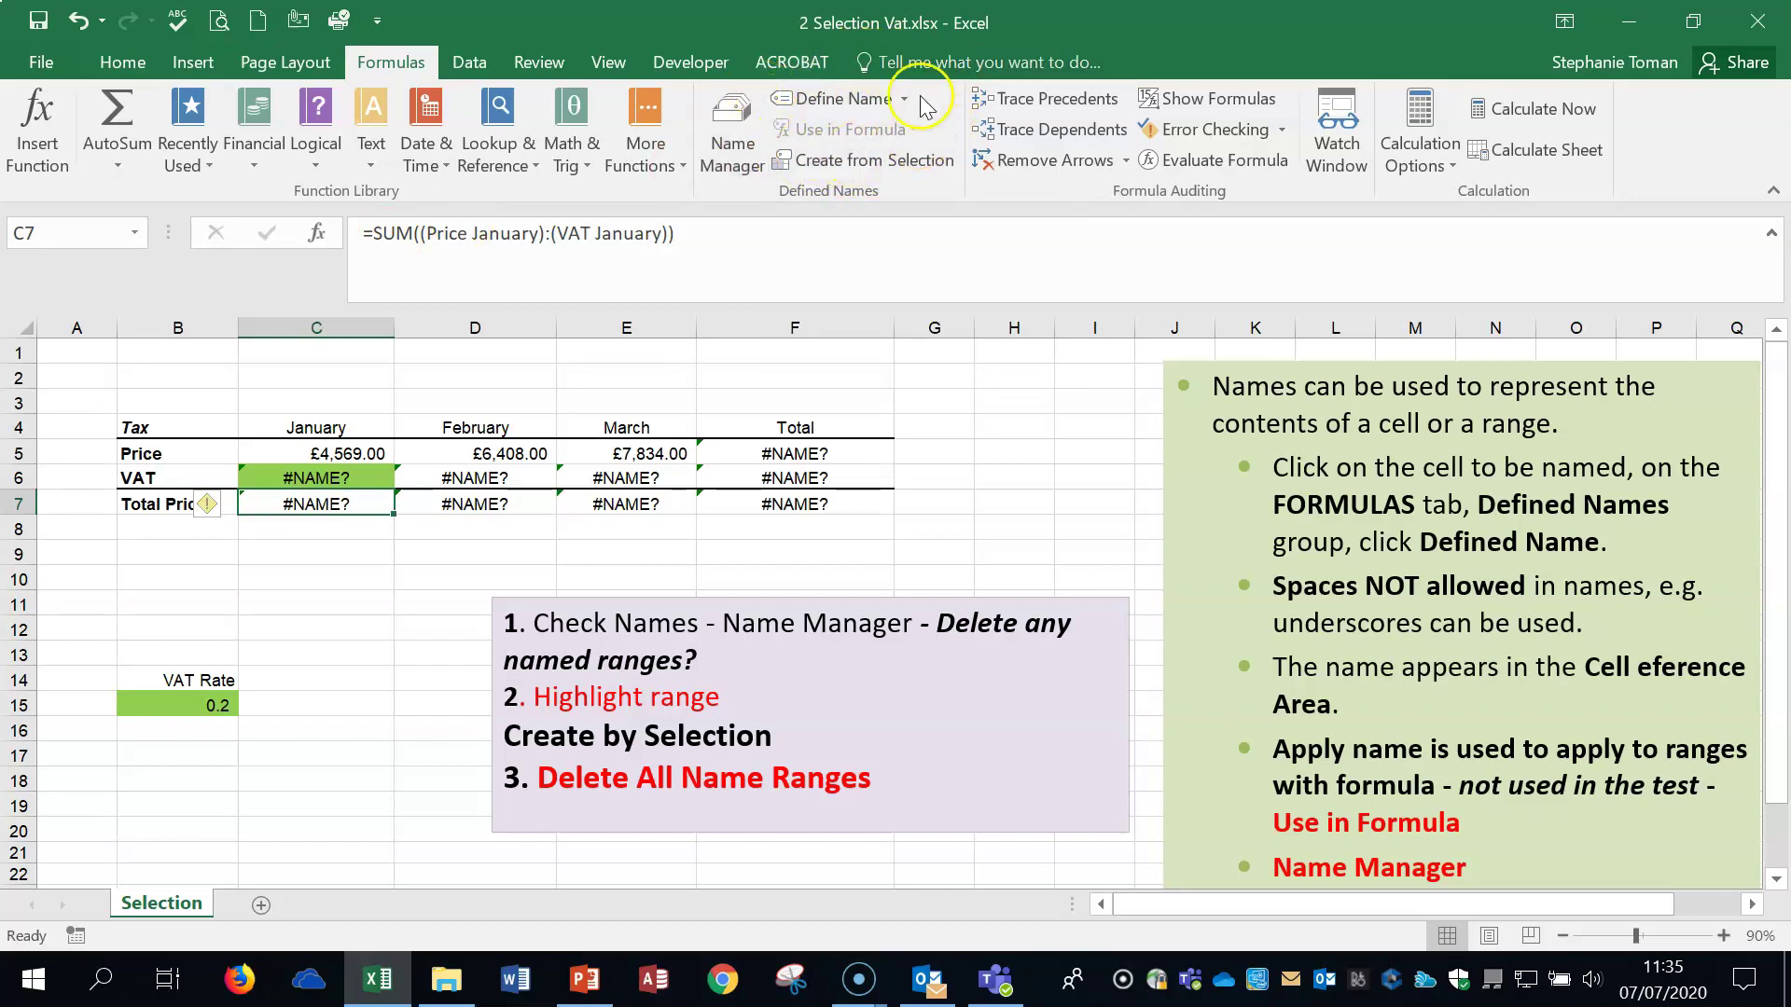
# - Open the Name Manager to check for existing named ranges, moving its dialog clear of the tax table
pyautogui.click(1034, 476)
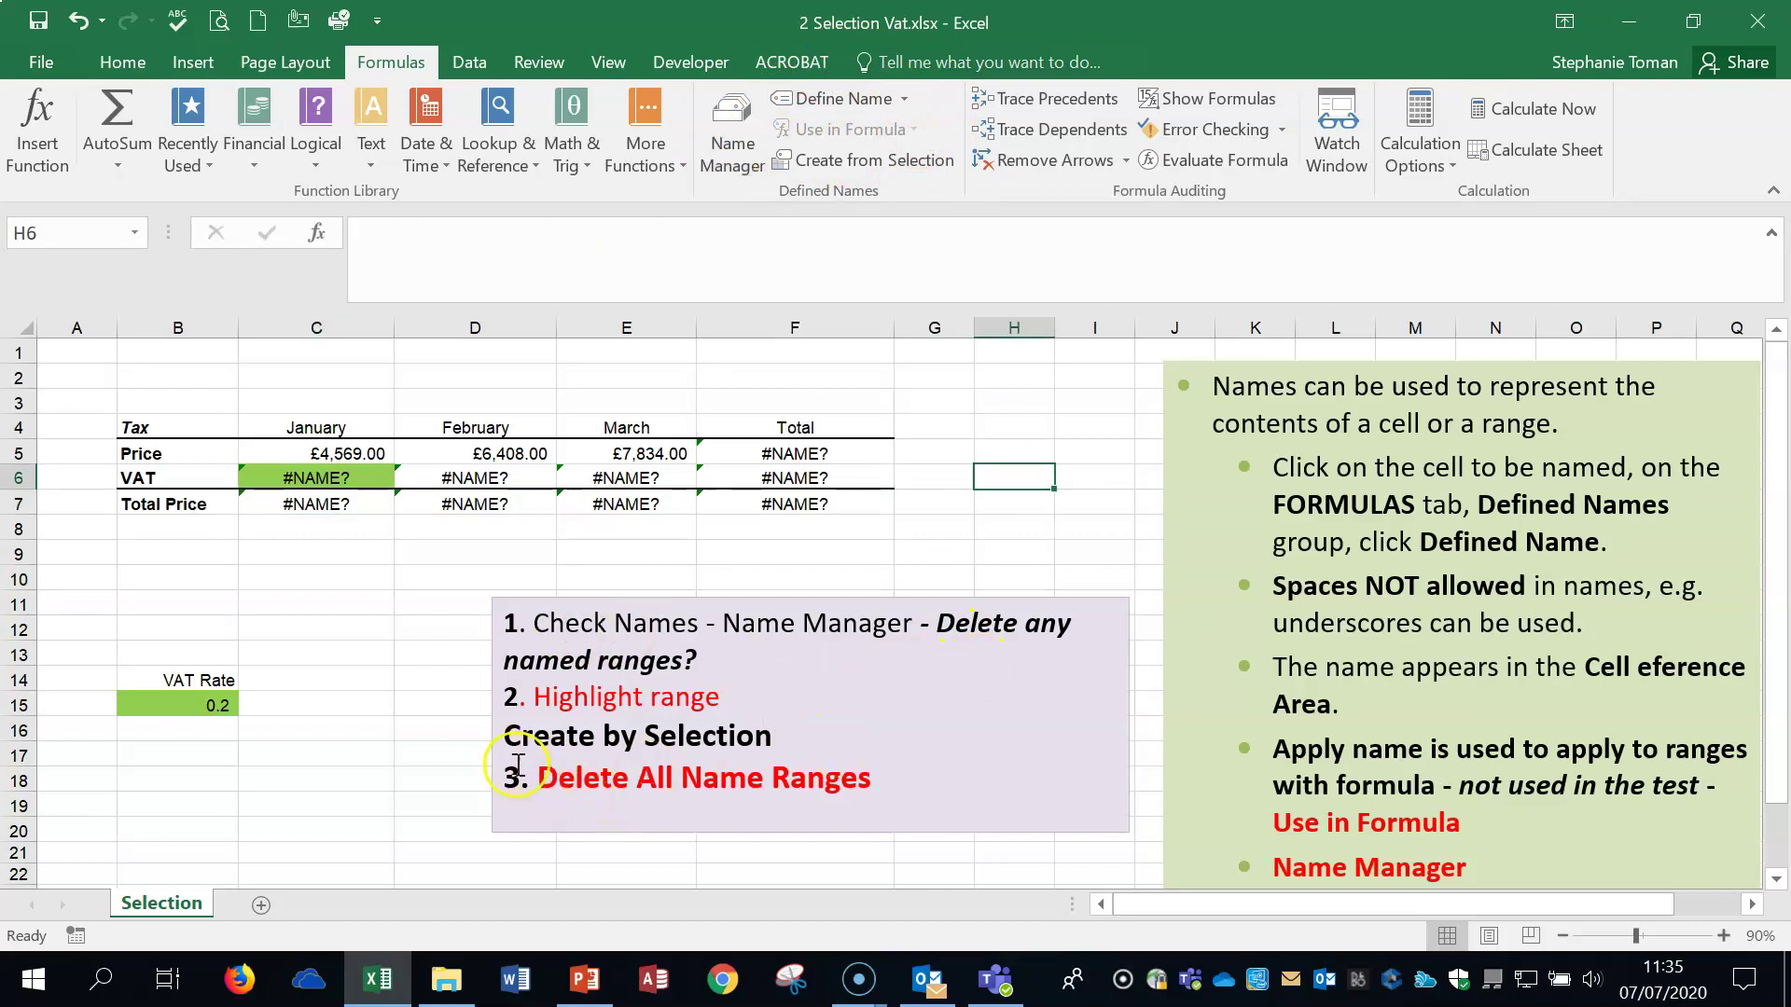
pyautogui.click(731, 140)
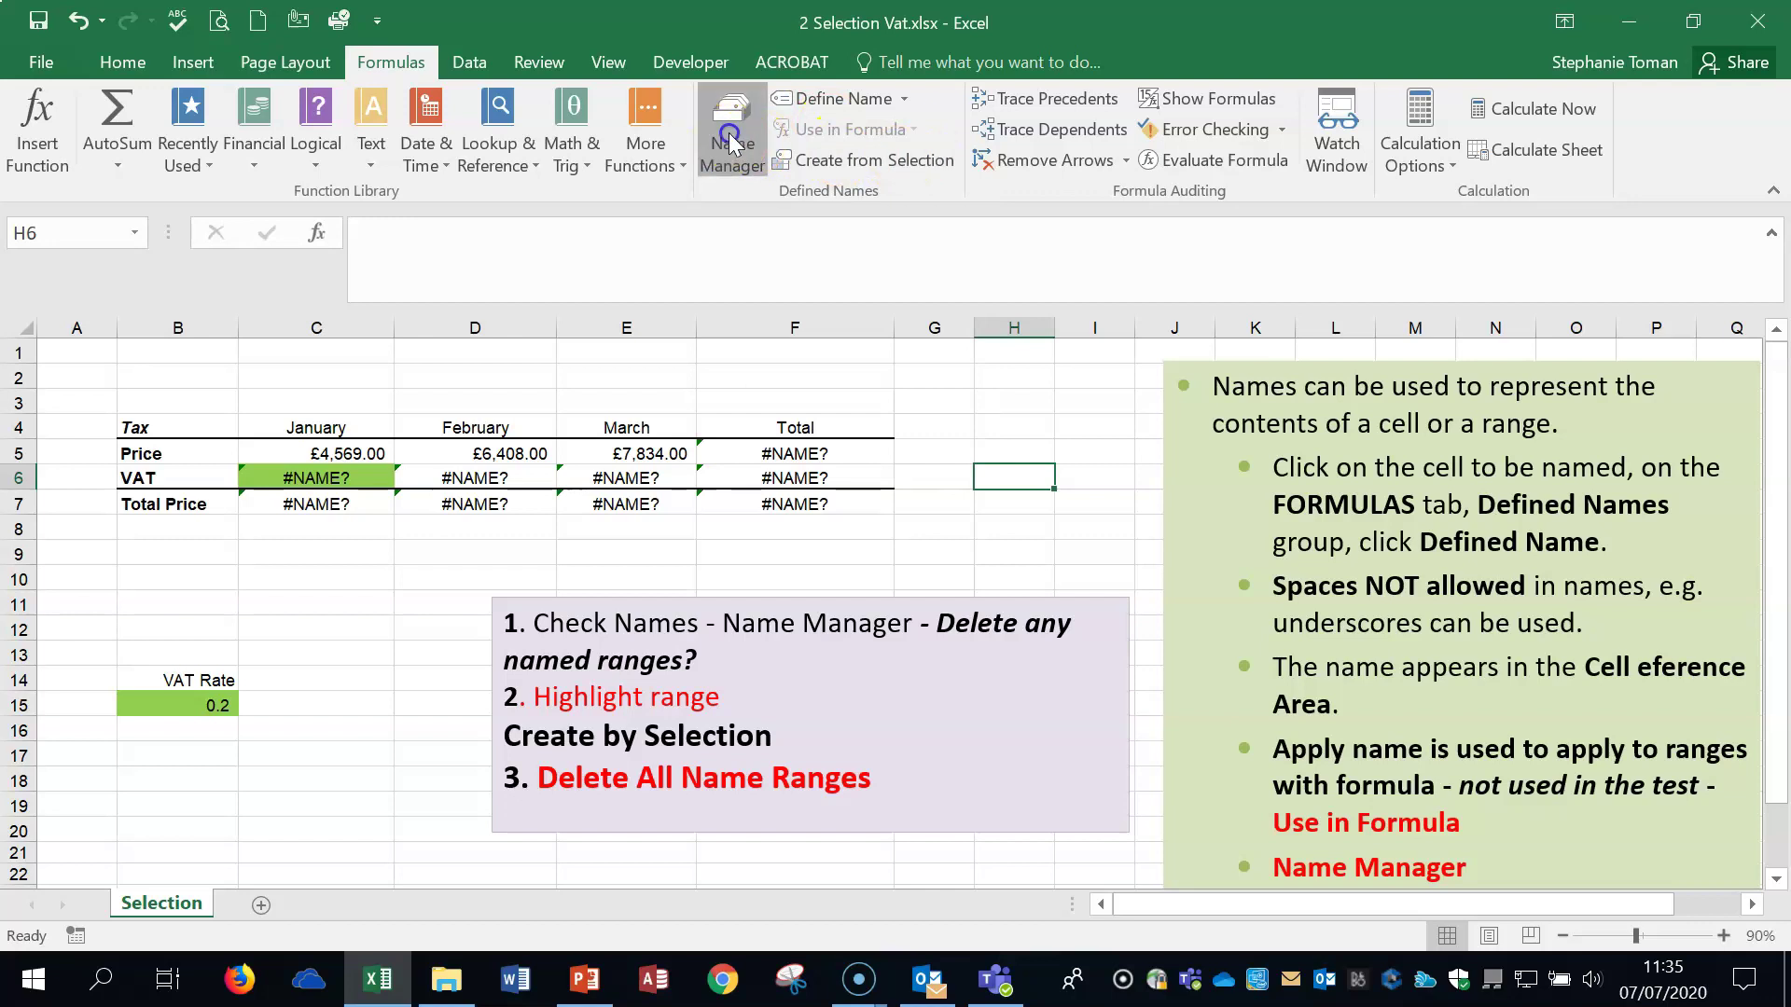
pyautogui.moveTo(1408, 311); pyautogui.dragTo(1331, 237)
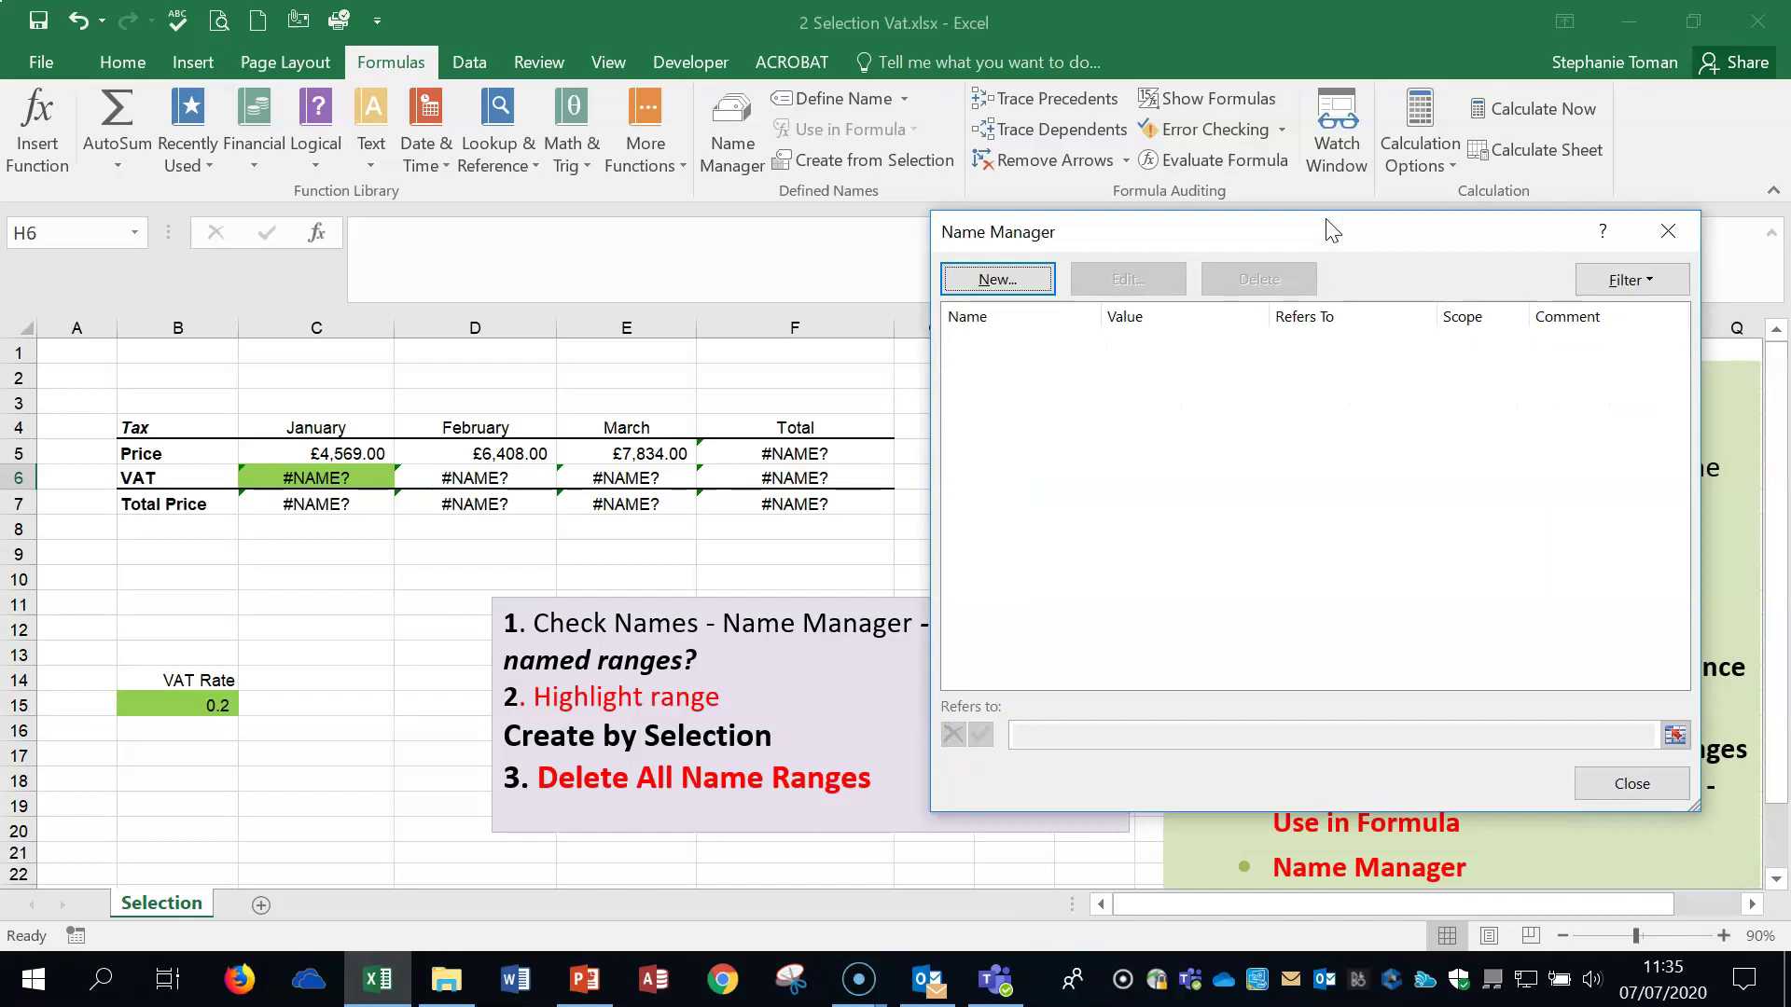
# - Create names from the tax table B4:F7 using its top row and left column labels
pyautogui.click(1642, 792)
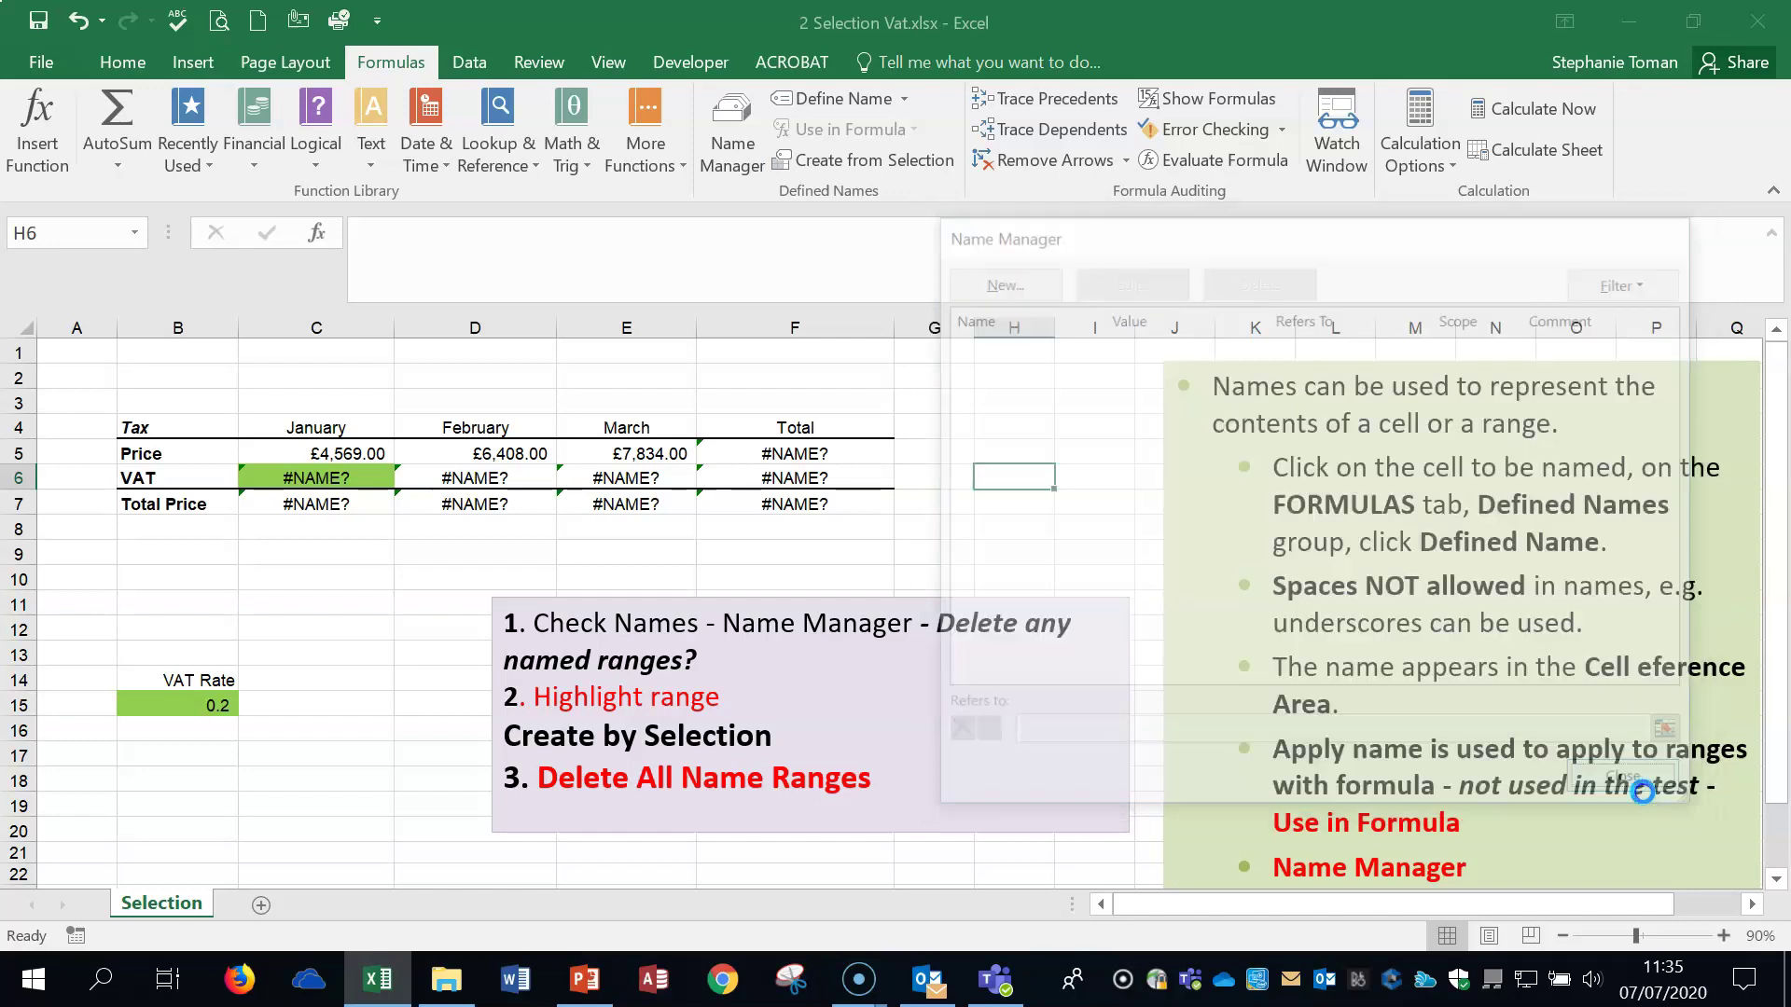
pyautogui.click(950, 620)
pyautogui.moveTo(130, 429)
pyautogui.mouseDown()
pyautogui.moveTo(793, 478)
pyautogui.moveTo(809, 506)
pyautogui.mouseUp()
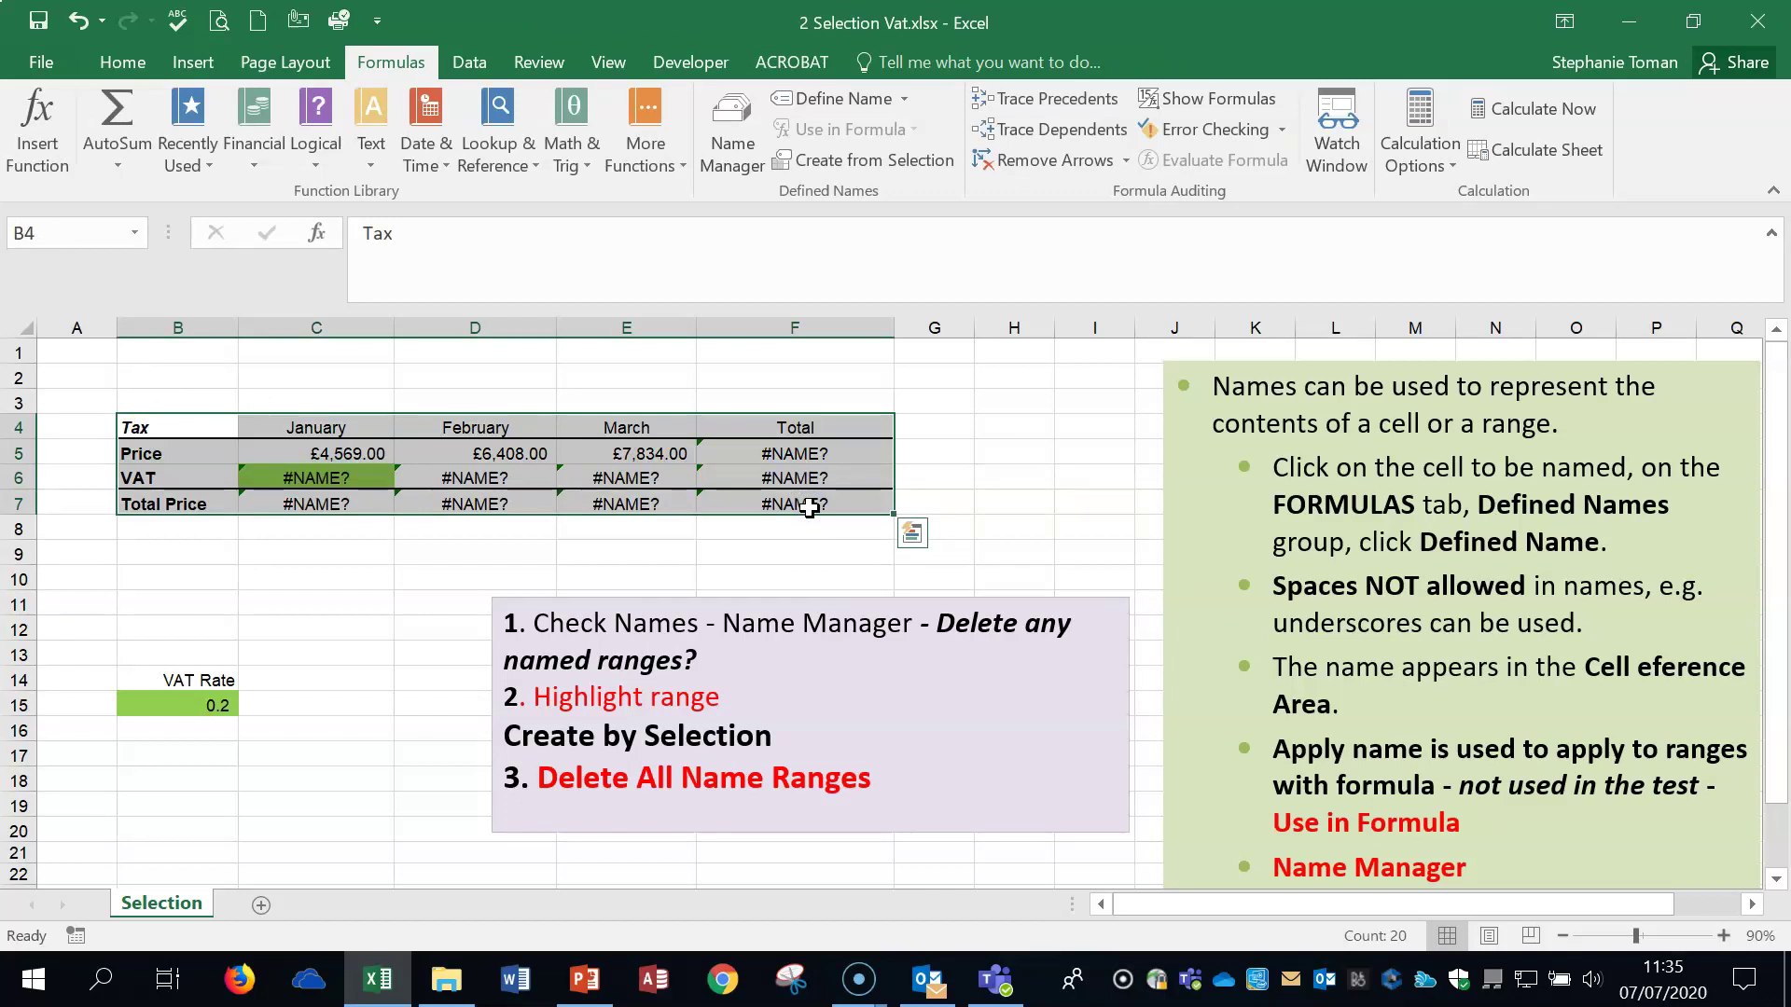
pyautogui.click(877, 163)
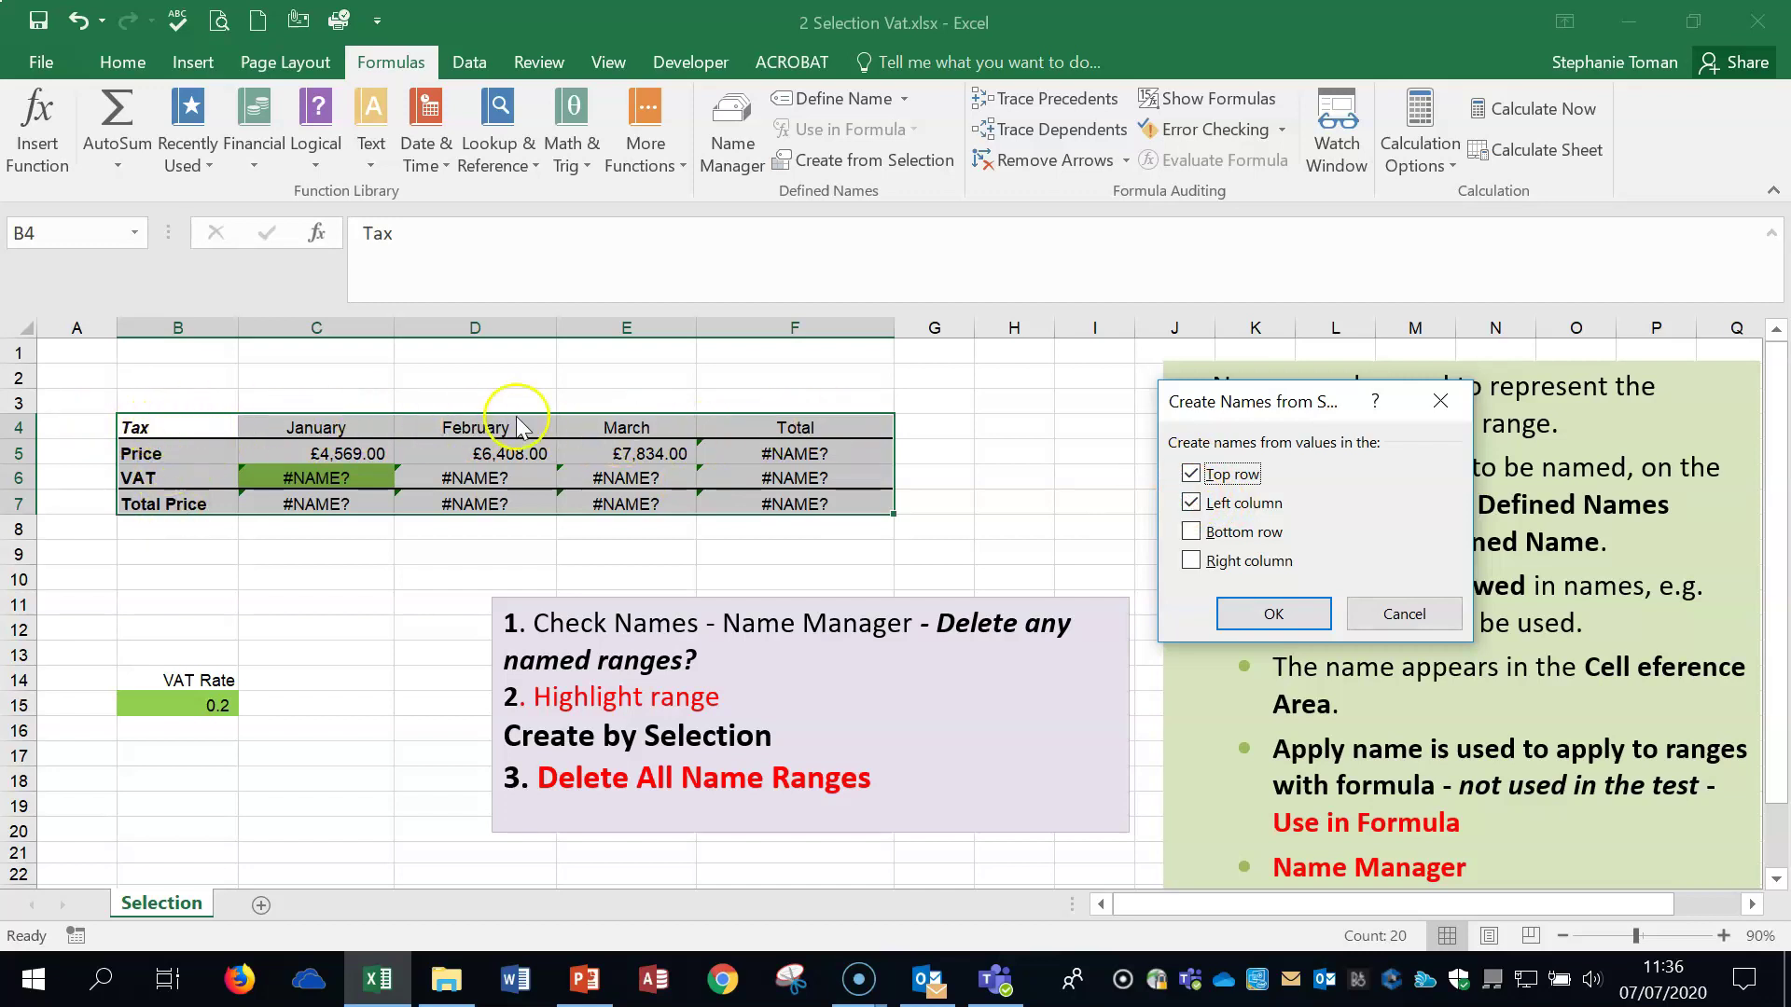
pyautogui.click(1296, 614)
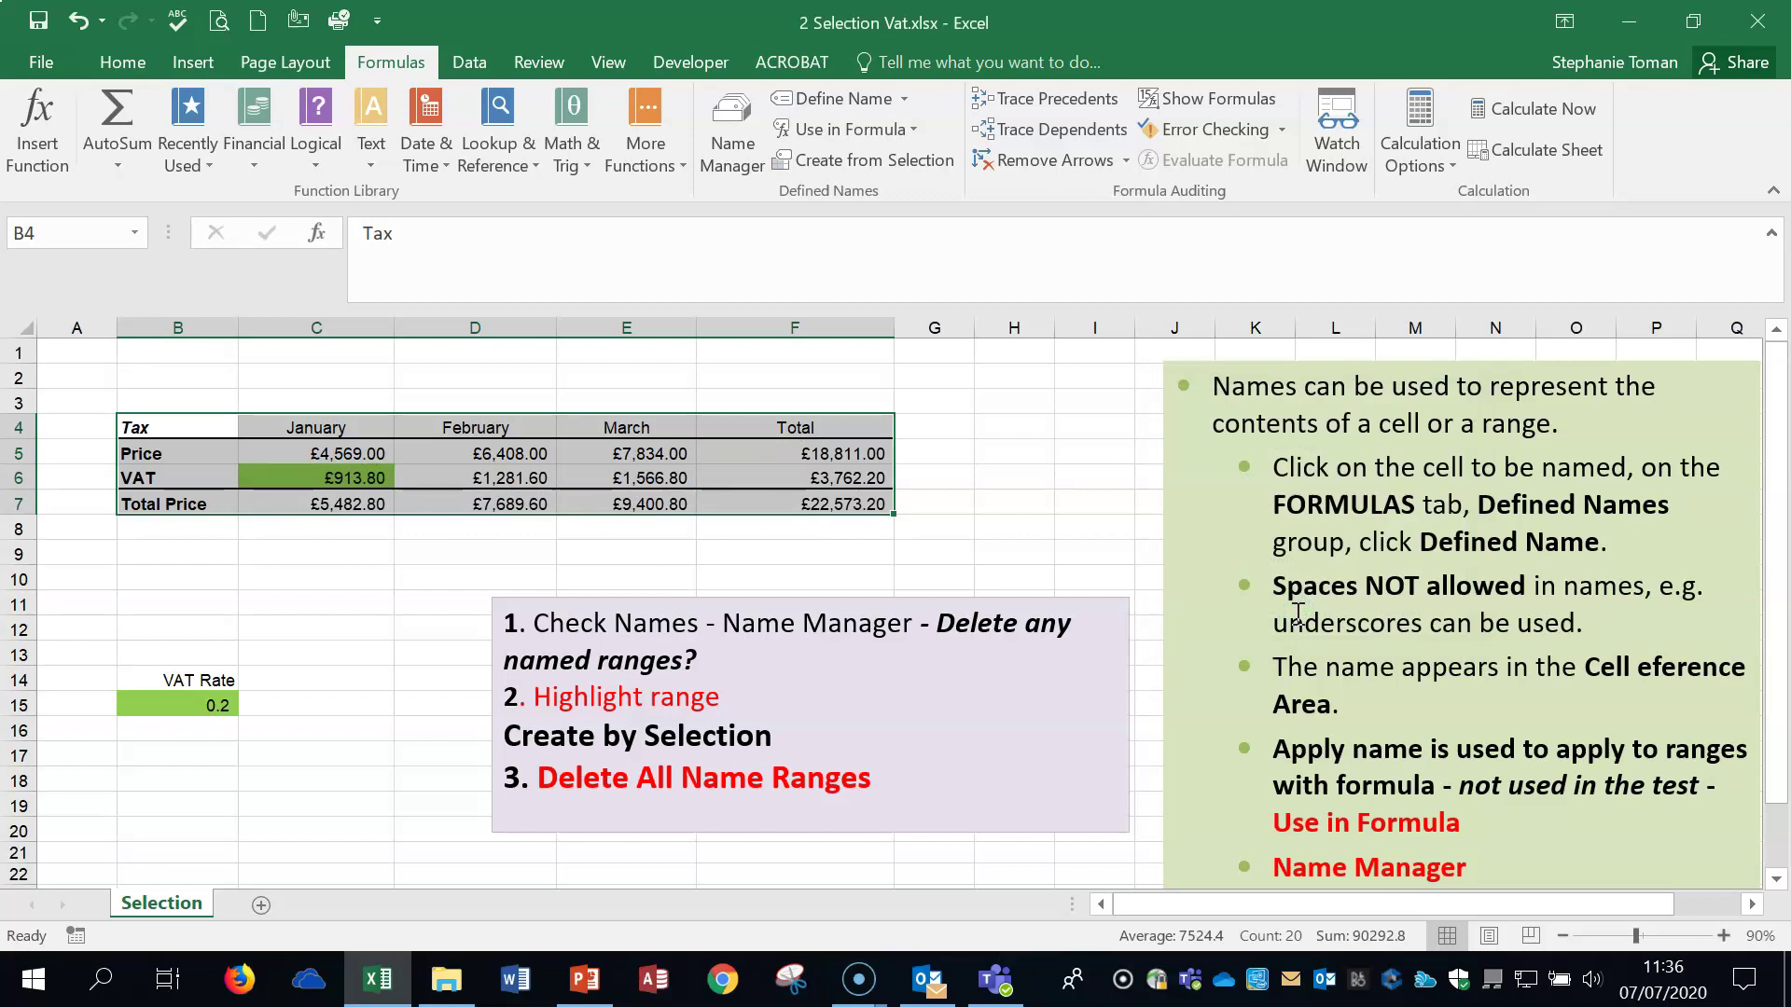
# - Inspect the Price total formula in F5 and compare the sheet's formulas with their values using the formula view
pyautogui.click(966, 453)
pyautogui.click(819, 452)
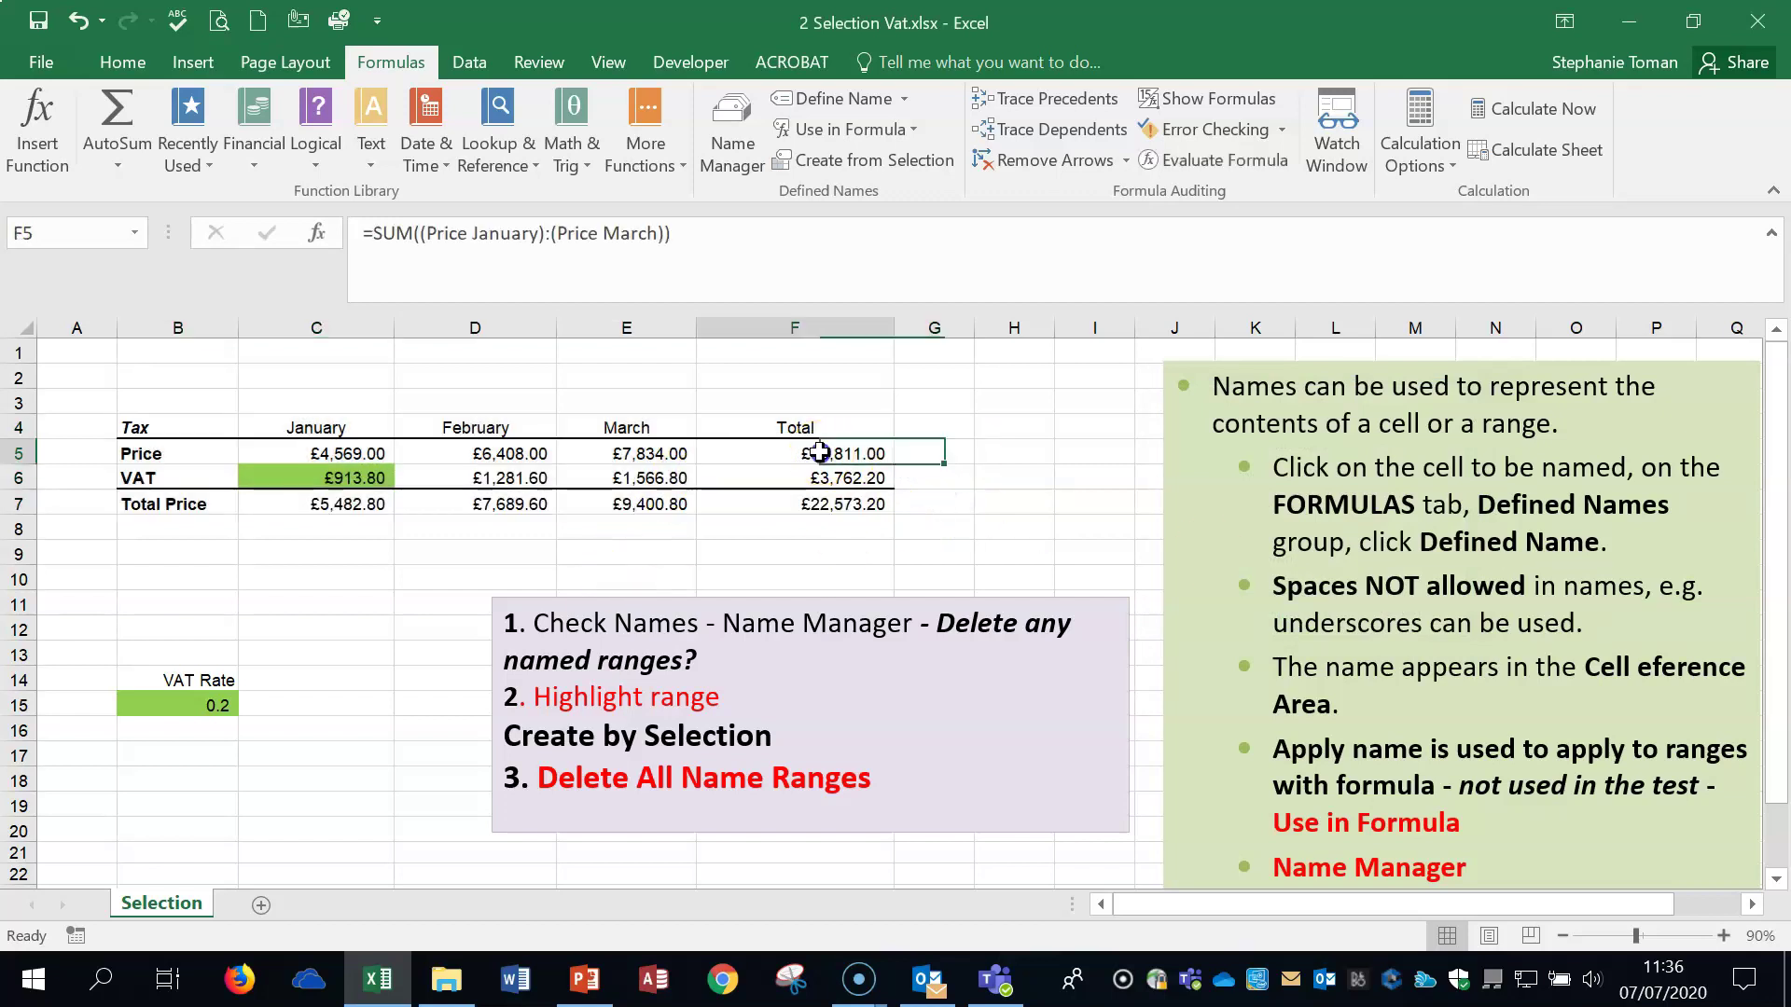
pyautogui.click(968, 476)
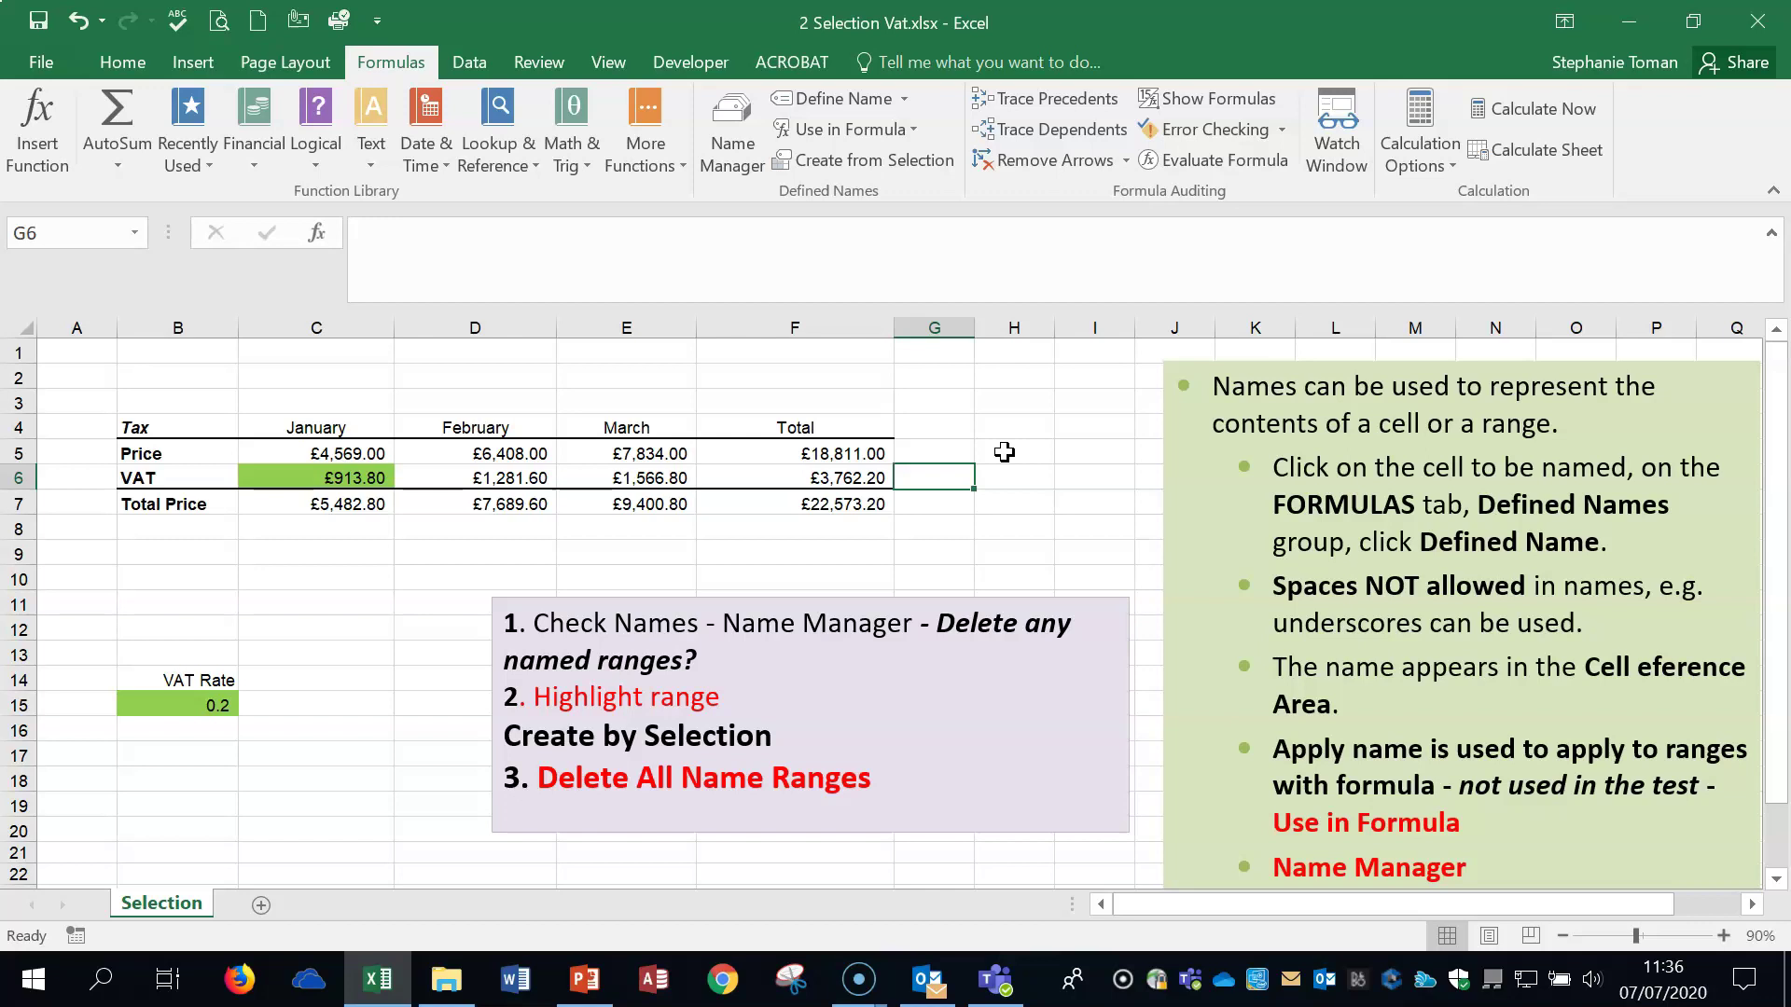
pyautogui.hotkey('ctrl', '`')
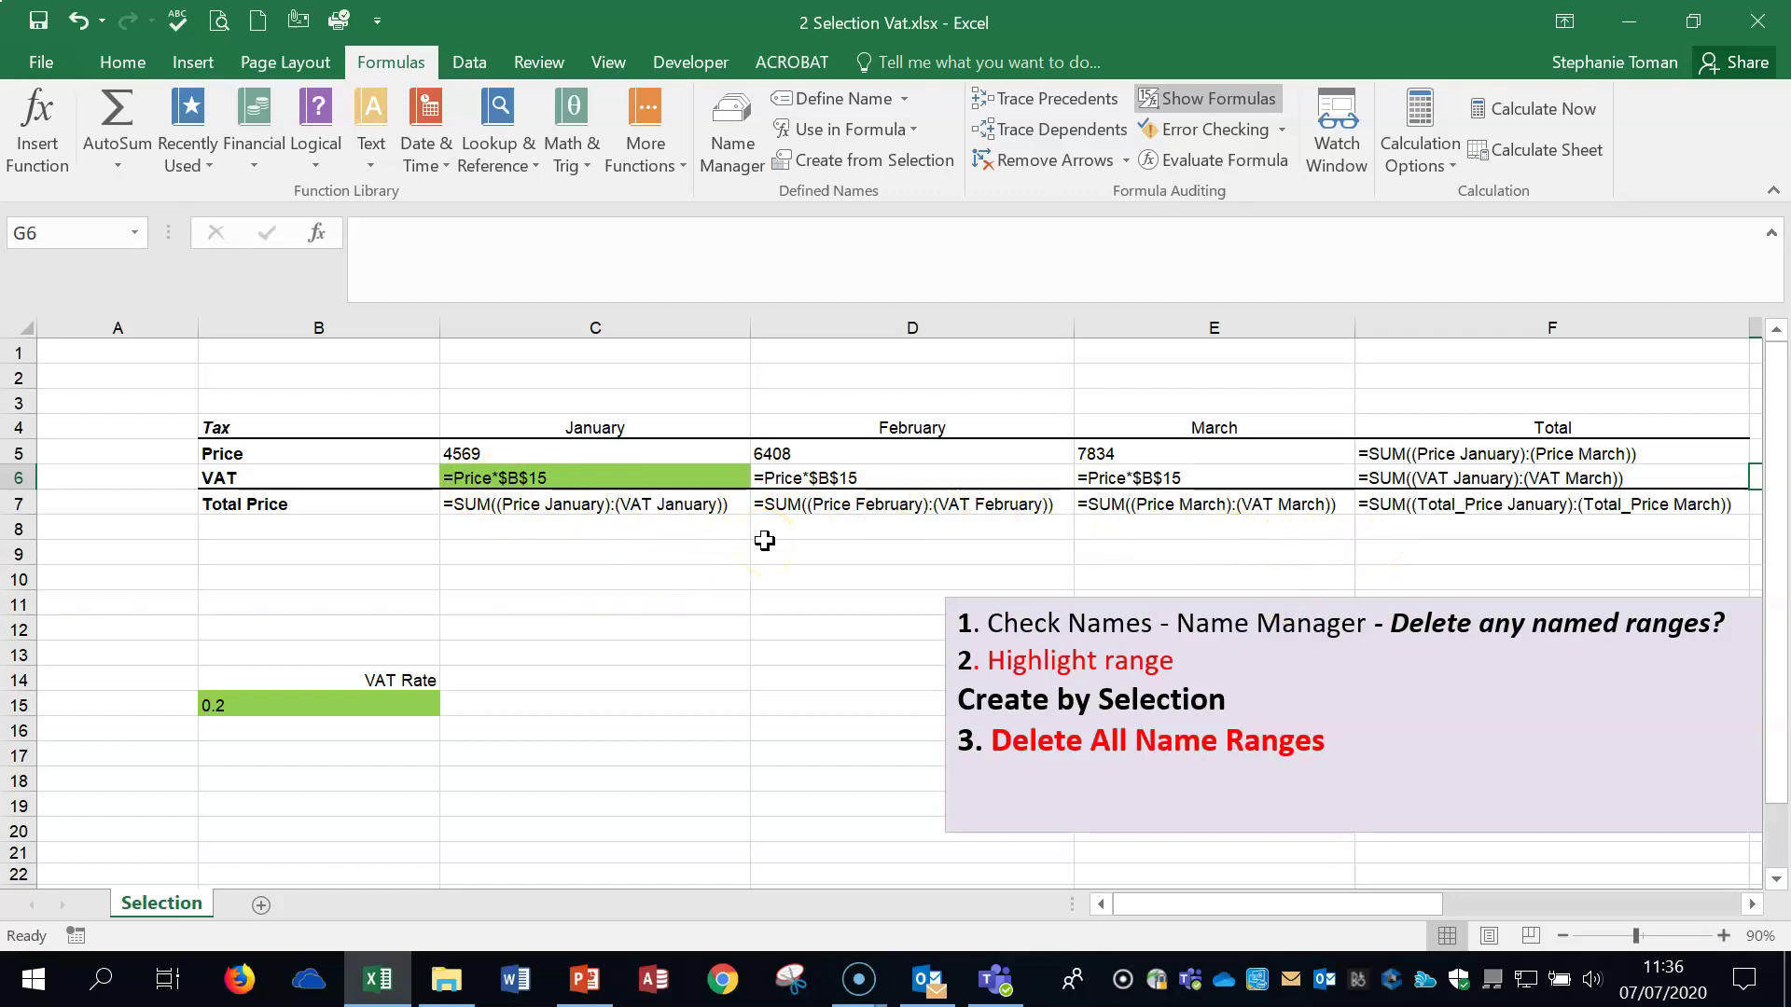
pyautogui.hotkey('ctrl', '`')
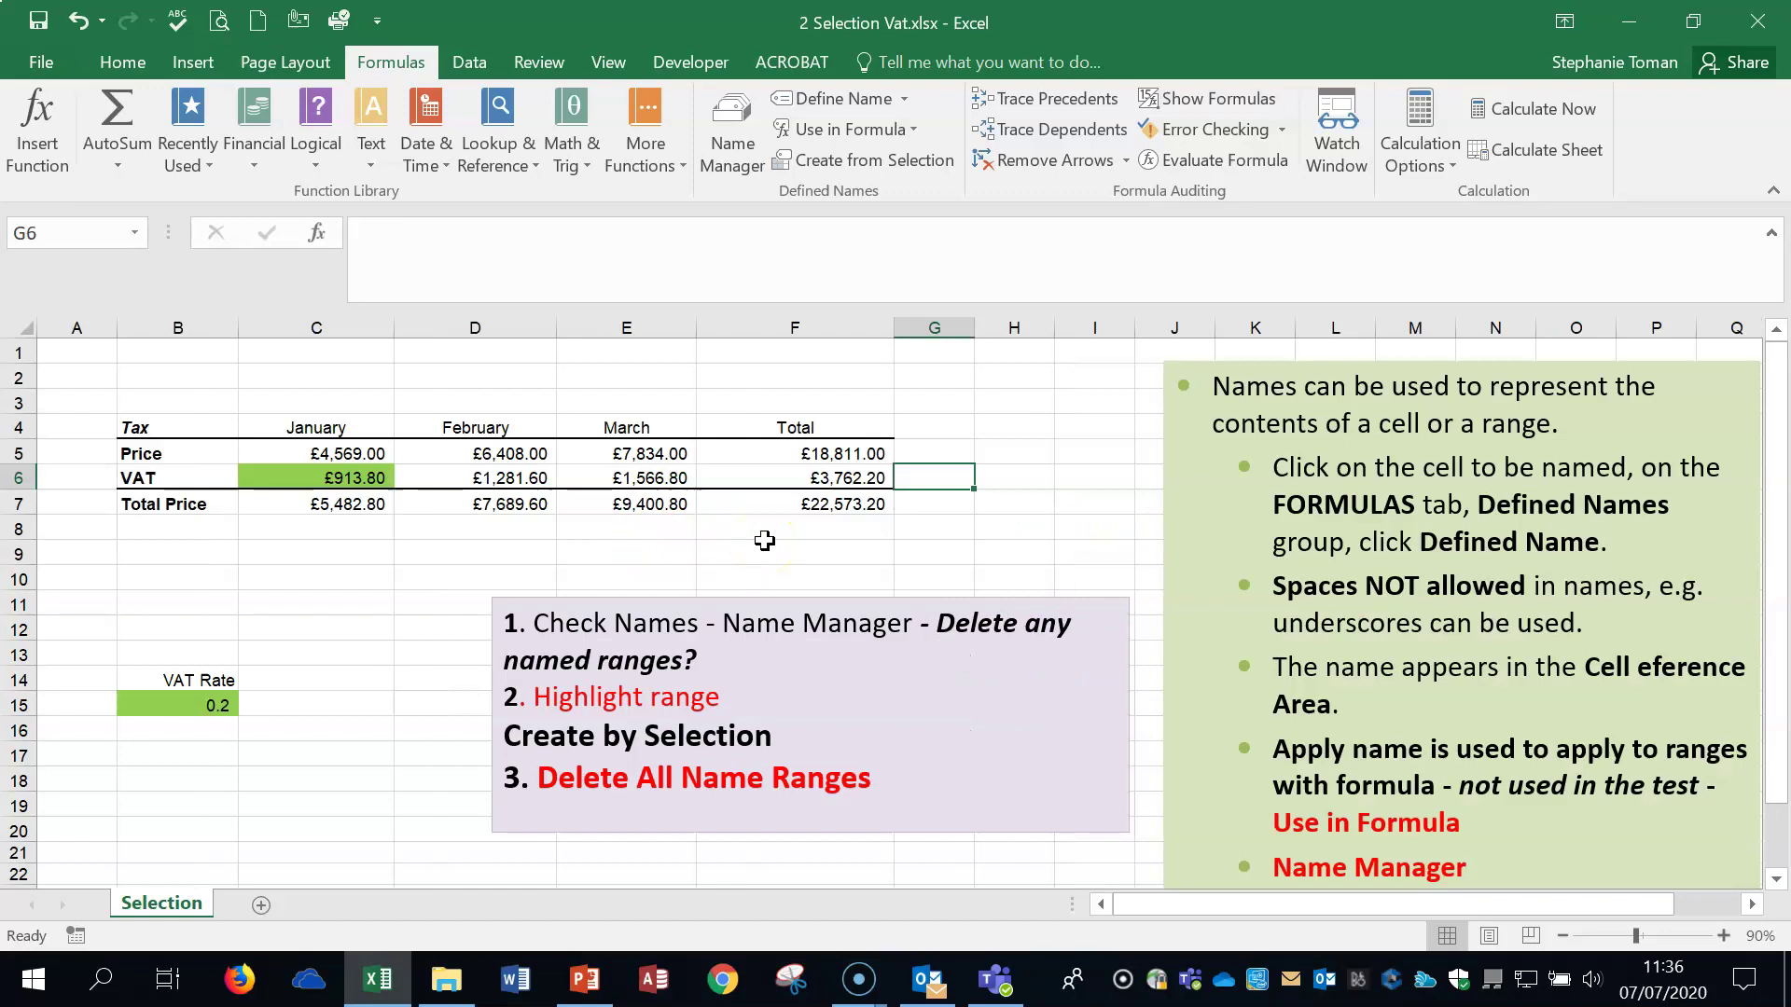
pyautogui.hotkey('ctrl', '`')
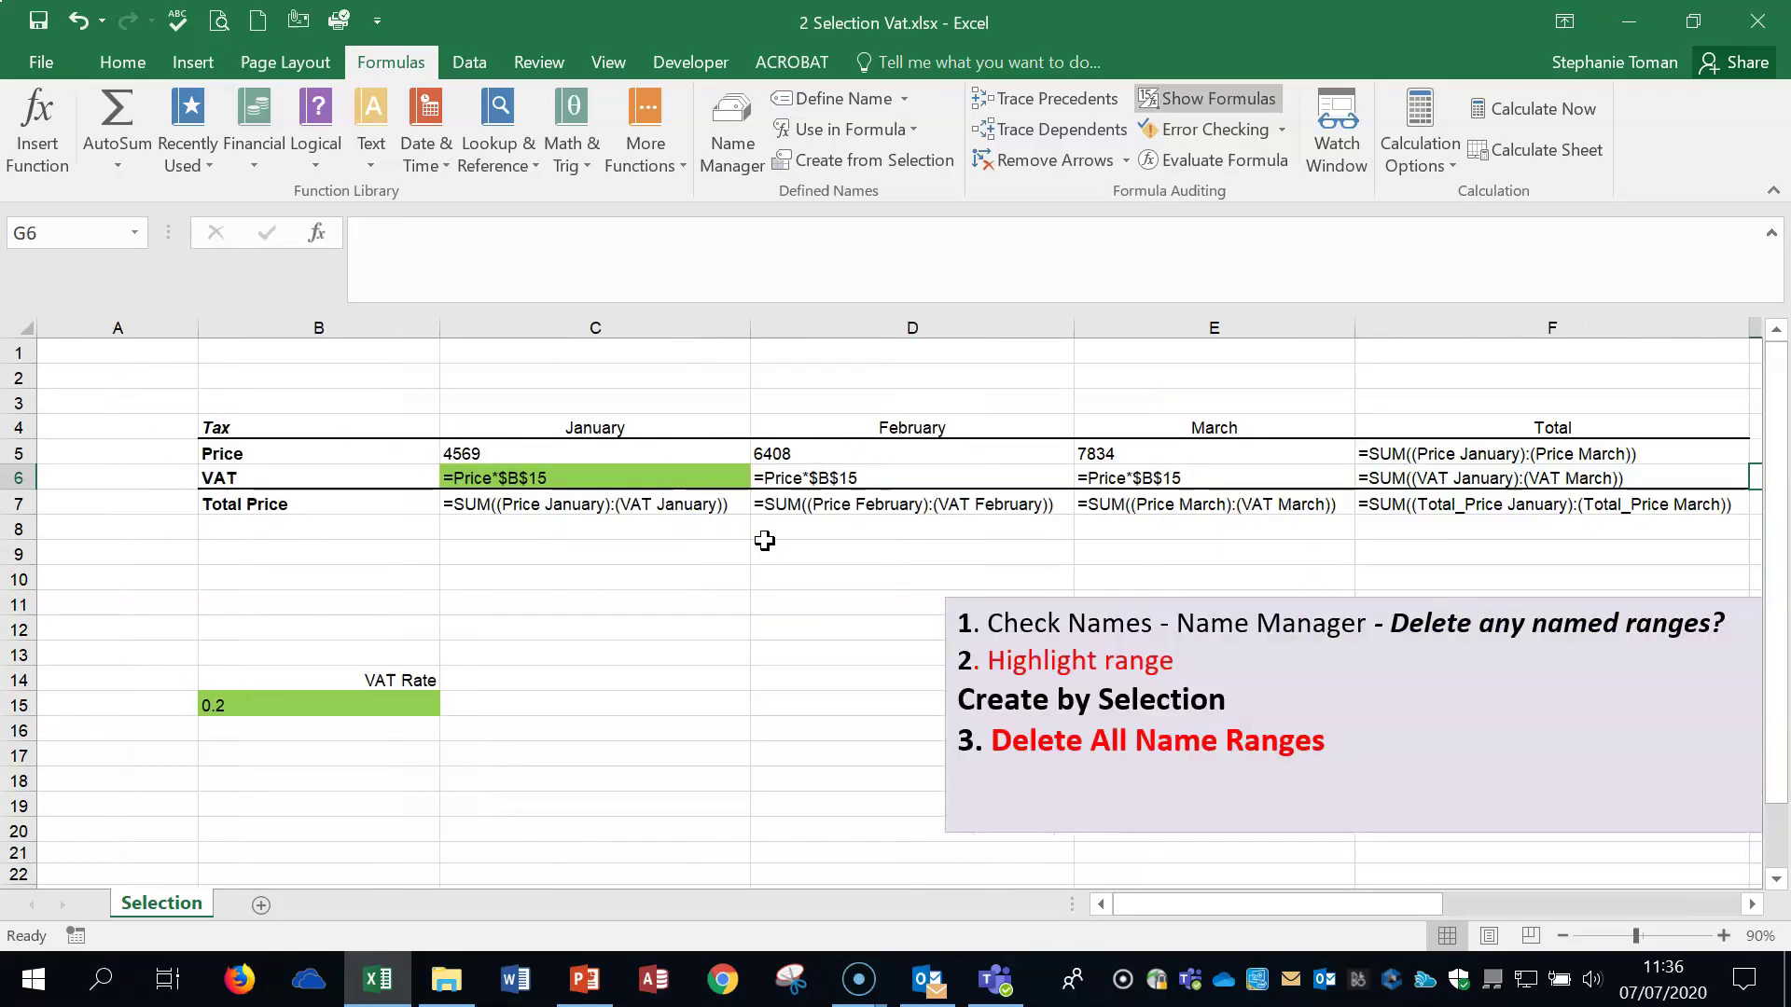
pyautogui.hotkey('ctrl', '`')
pyautogui.click(378, 597)
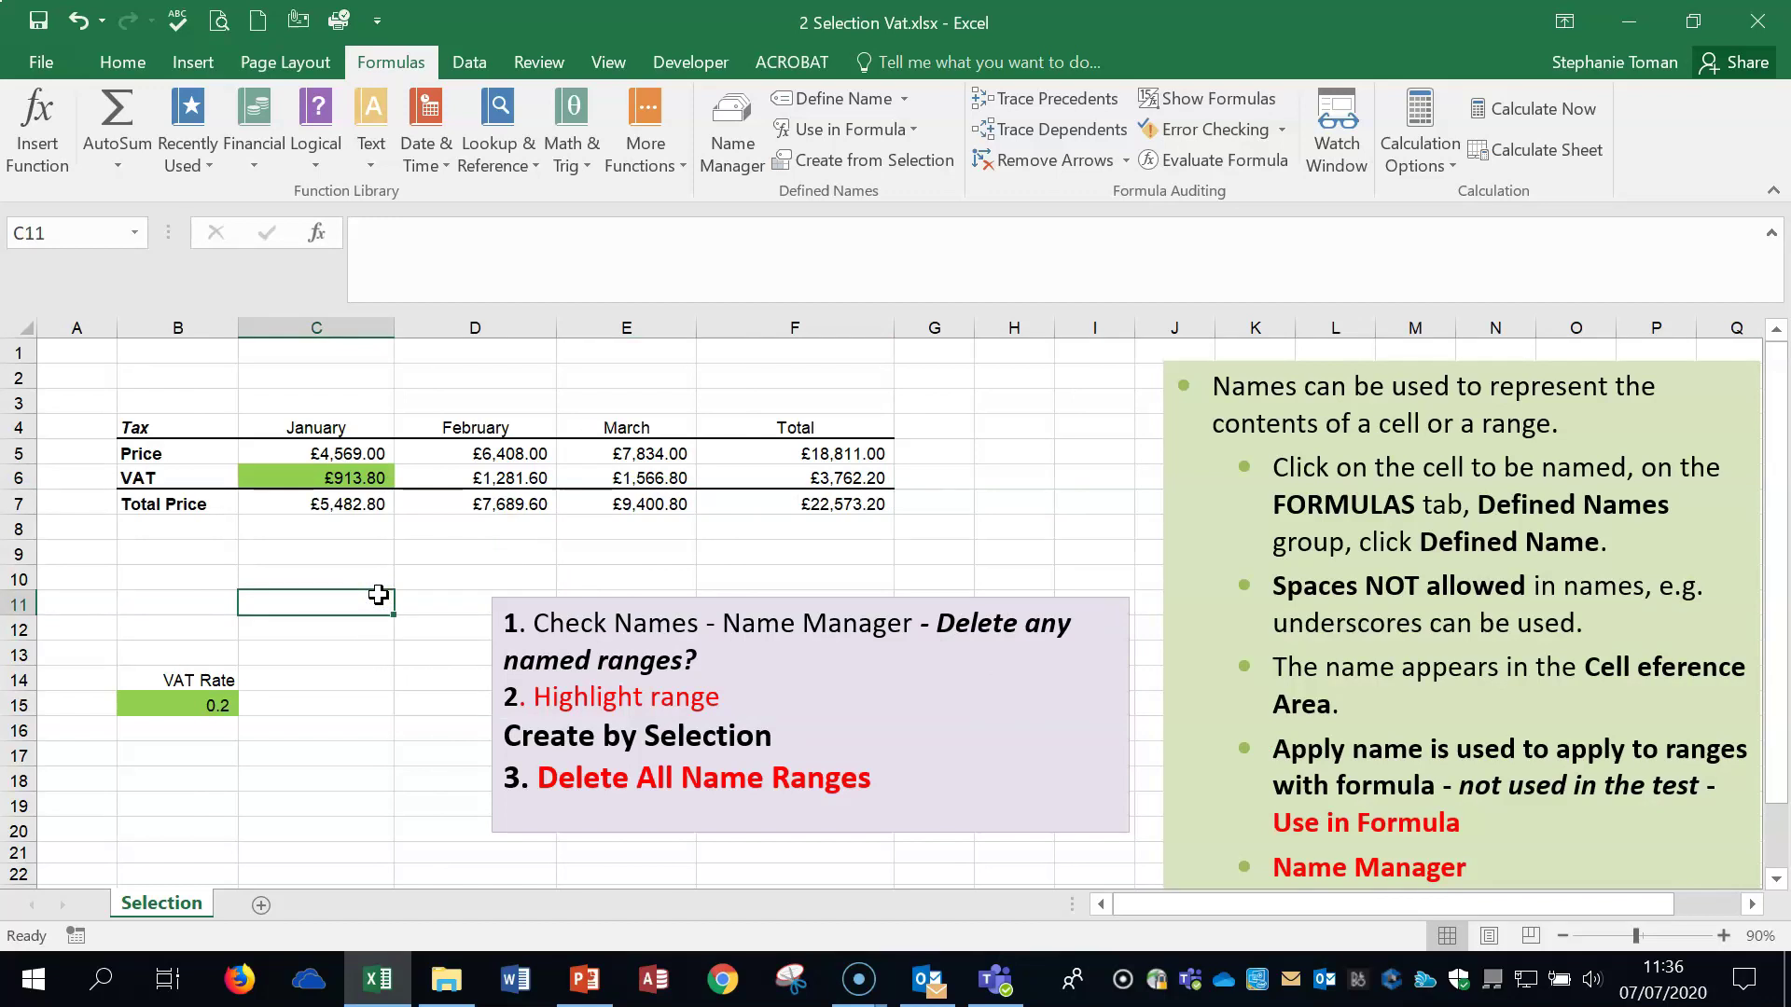
# - Widen the Name Manager's Value and Refers To columns and delete the name Total
pyautogui.click(726, 138)
pyautogui.moveTo(1454, 234); pyautogui.dragTo(1512, 200)
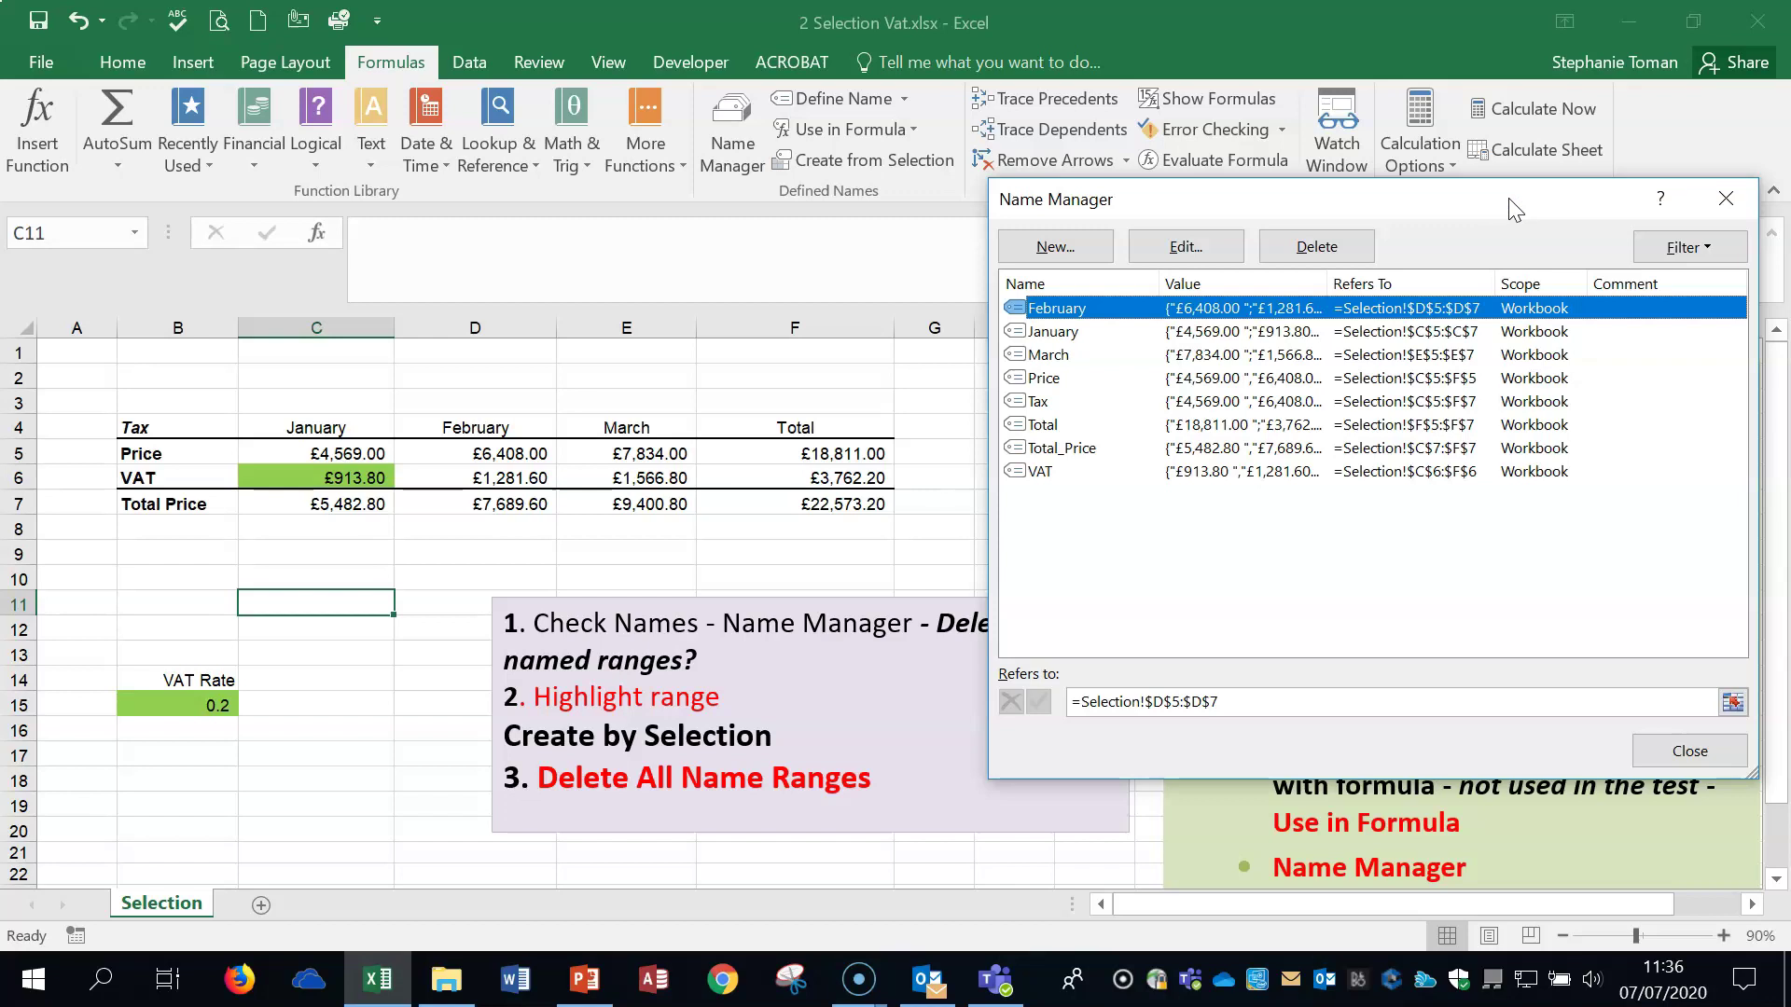
pyautogui.click(1054, 426)
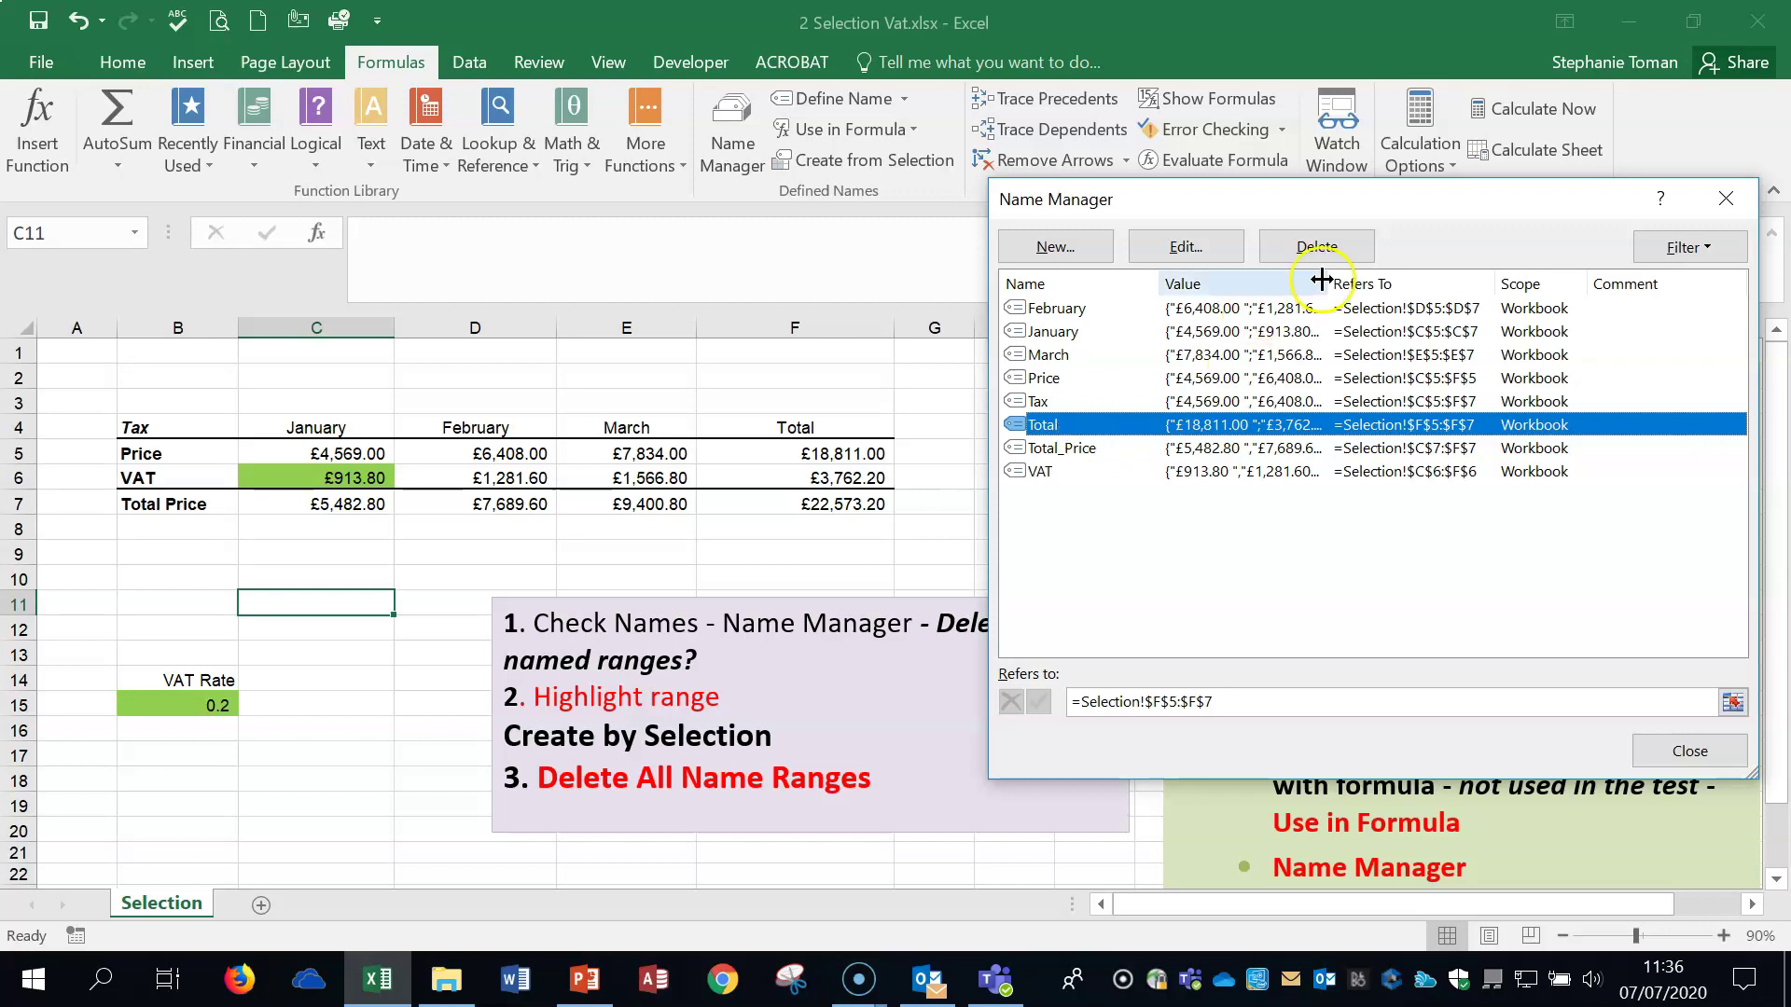
pyautogui.moveTo(1328, 279); pyautogui.dragTo(1361, 279)
pyautogui.moveTo(1533, 282); pyautogui.dragTo(1604, 281)
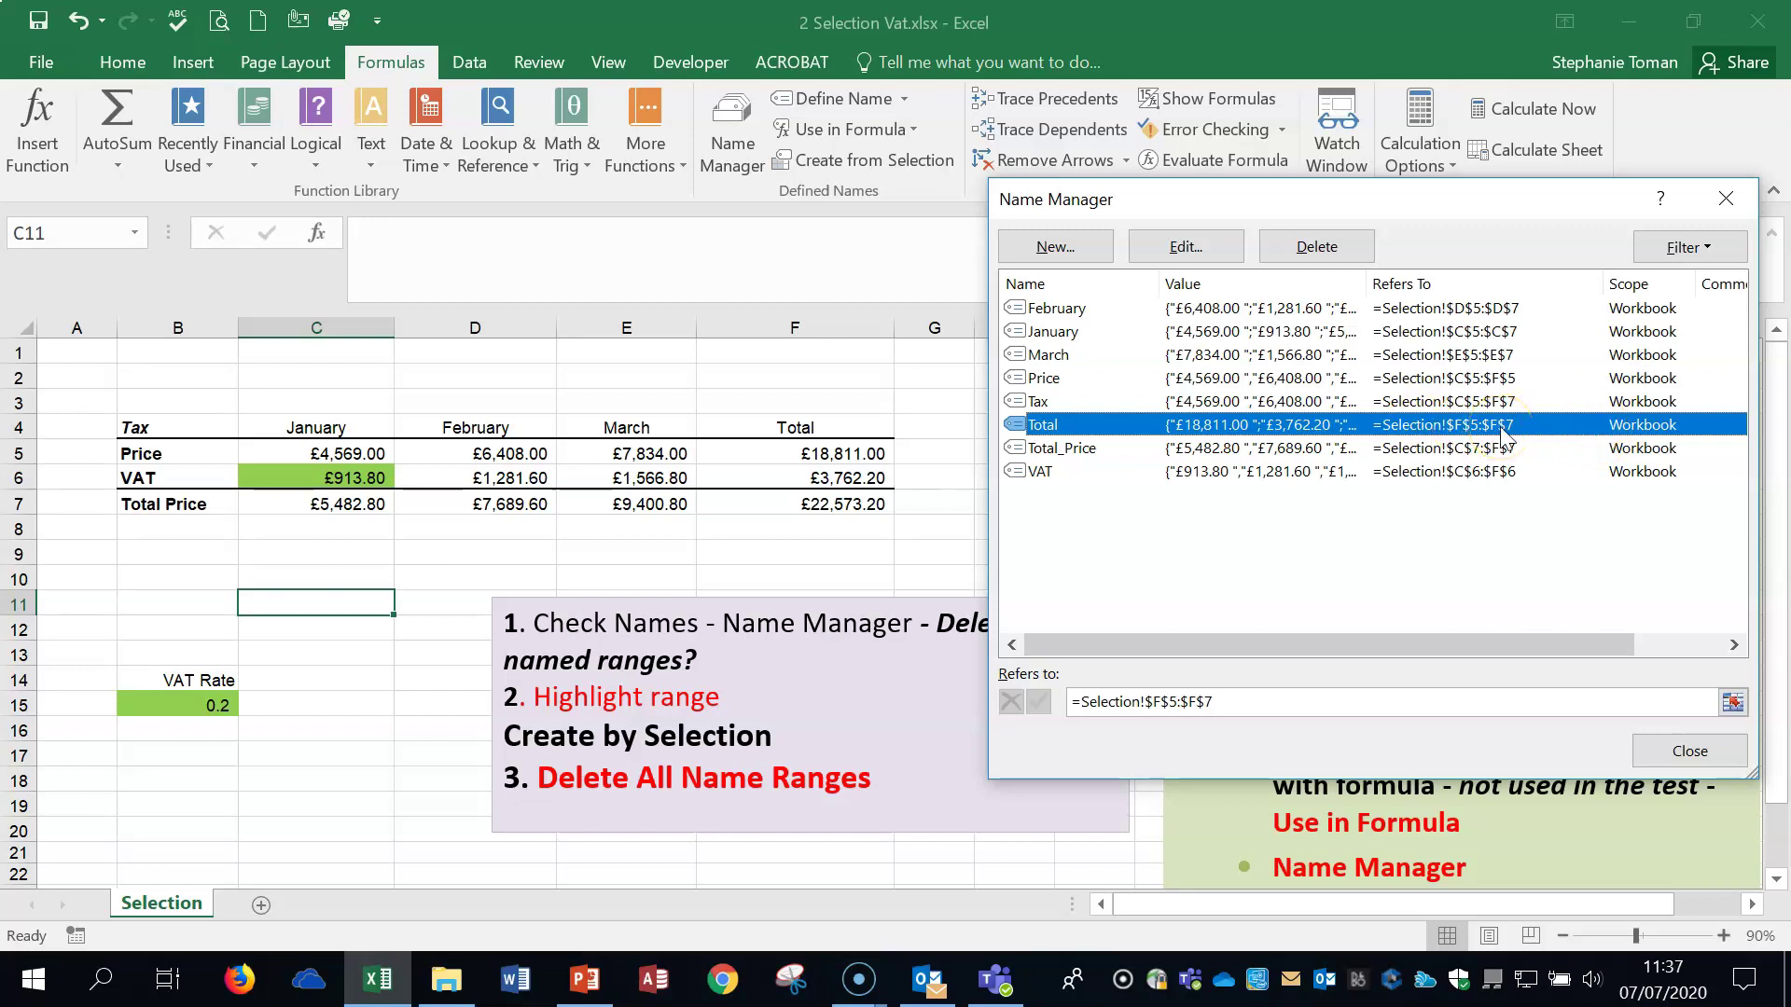
pyautogui.click(1317, 247)
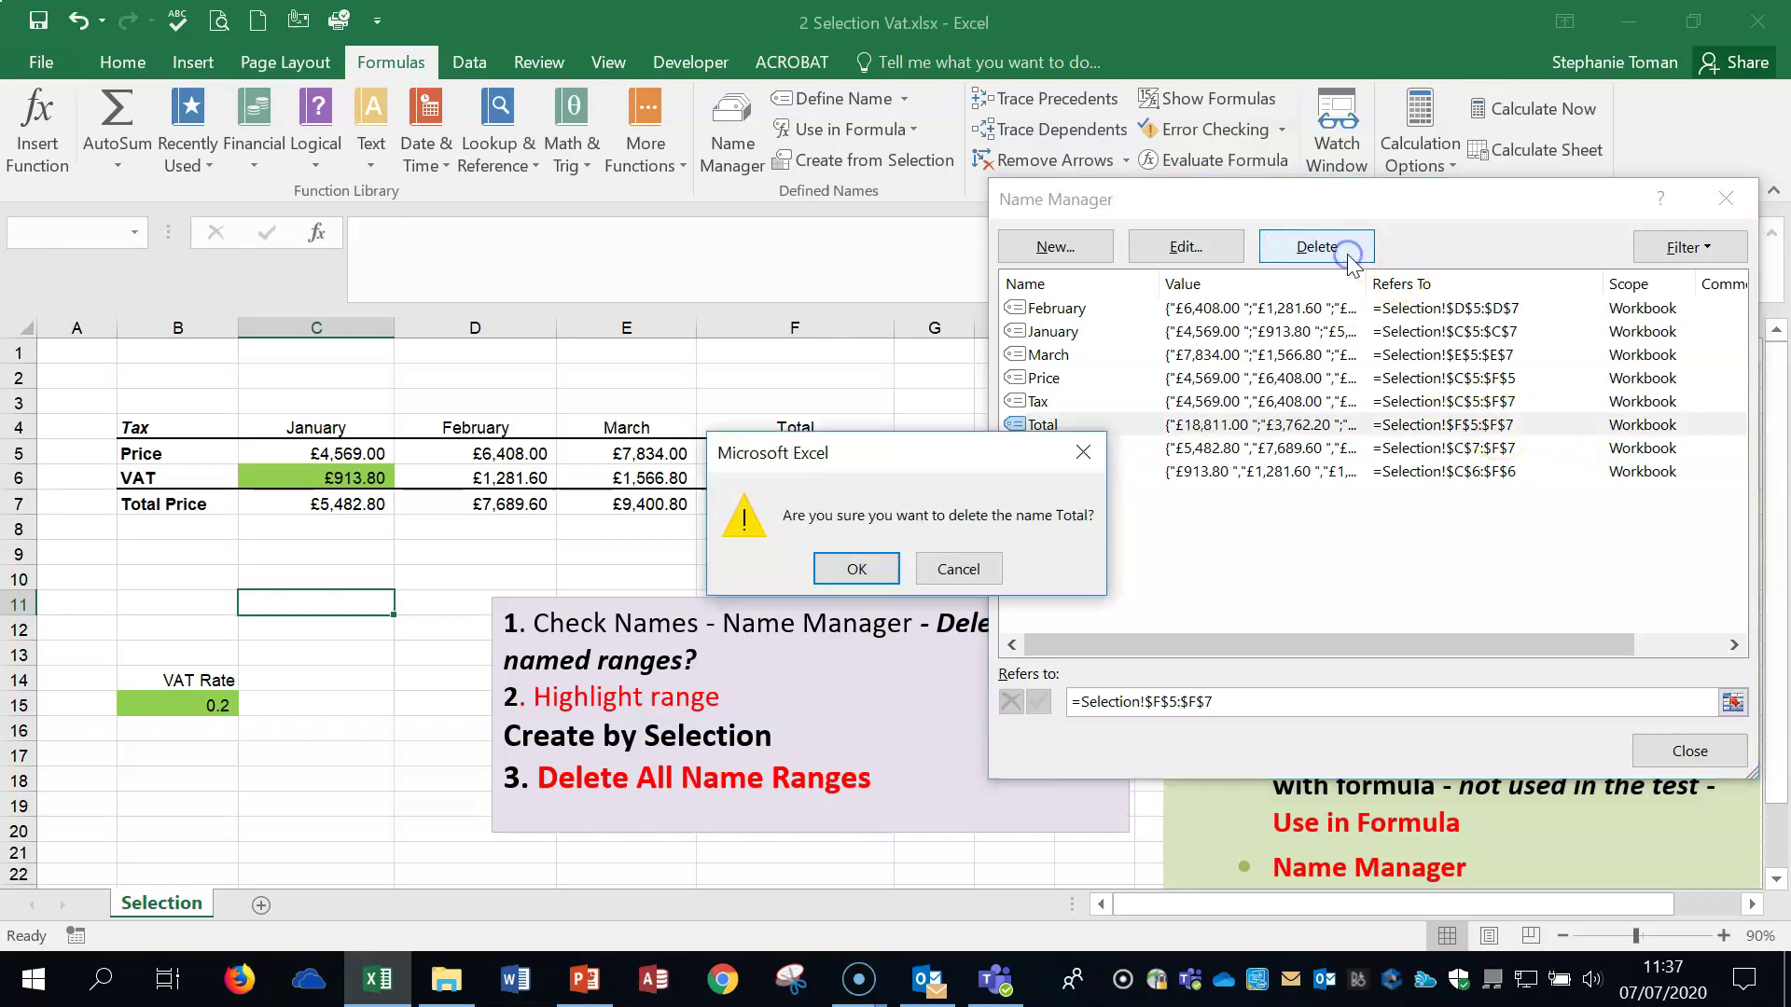
pyautogui.click(856, 569)
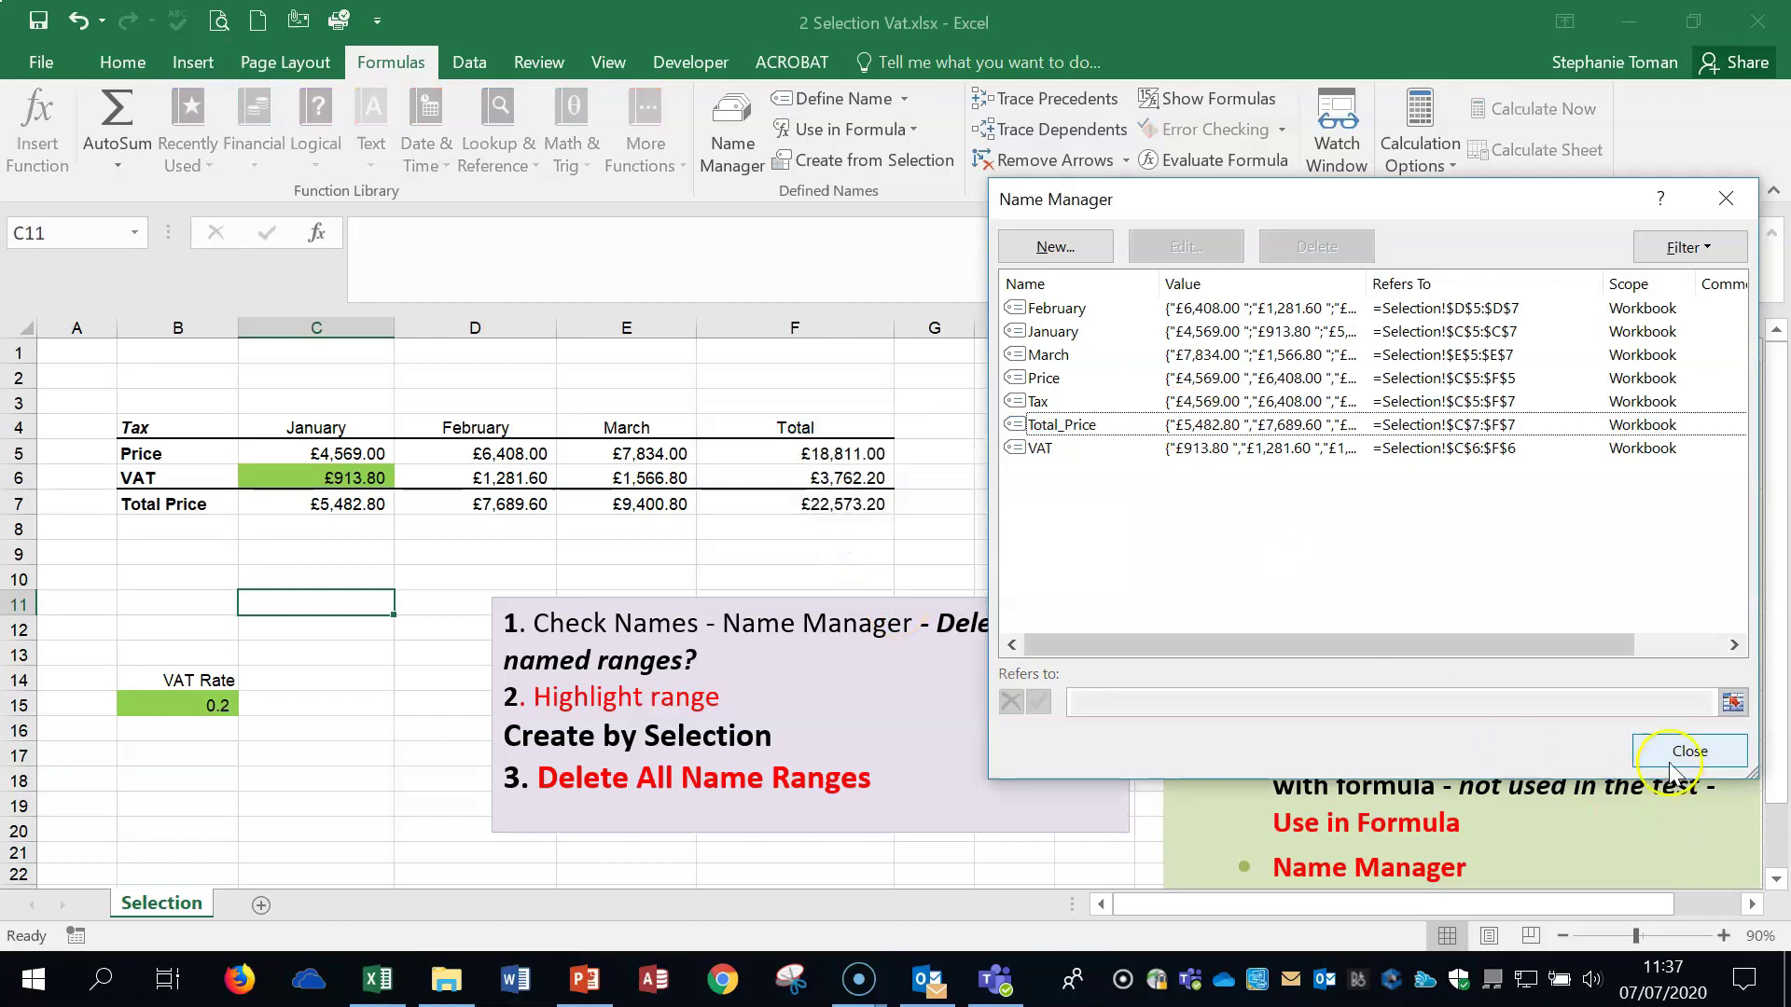
pyautogui.click(1689, 751)
pyautogui.click(1094, 454)
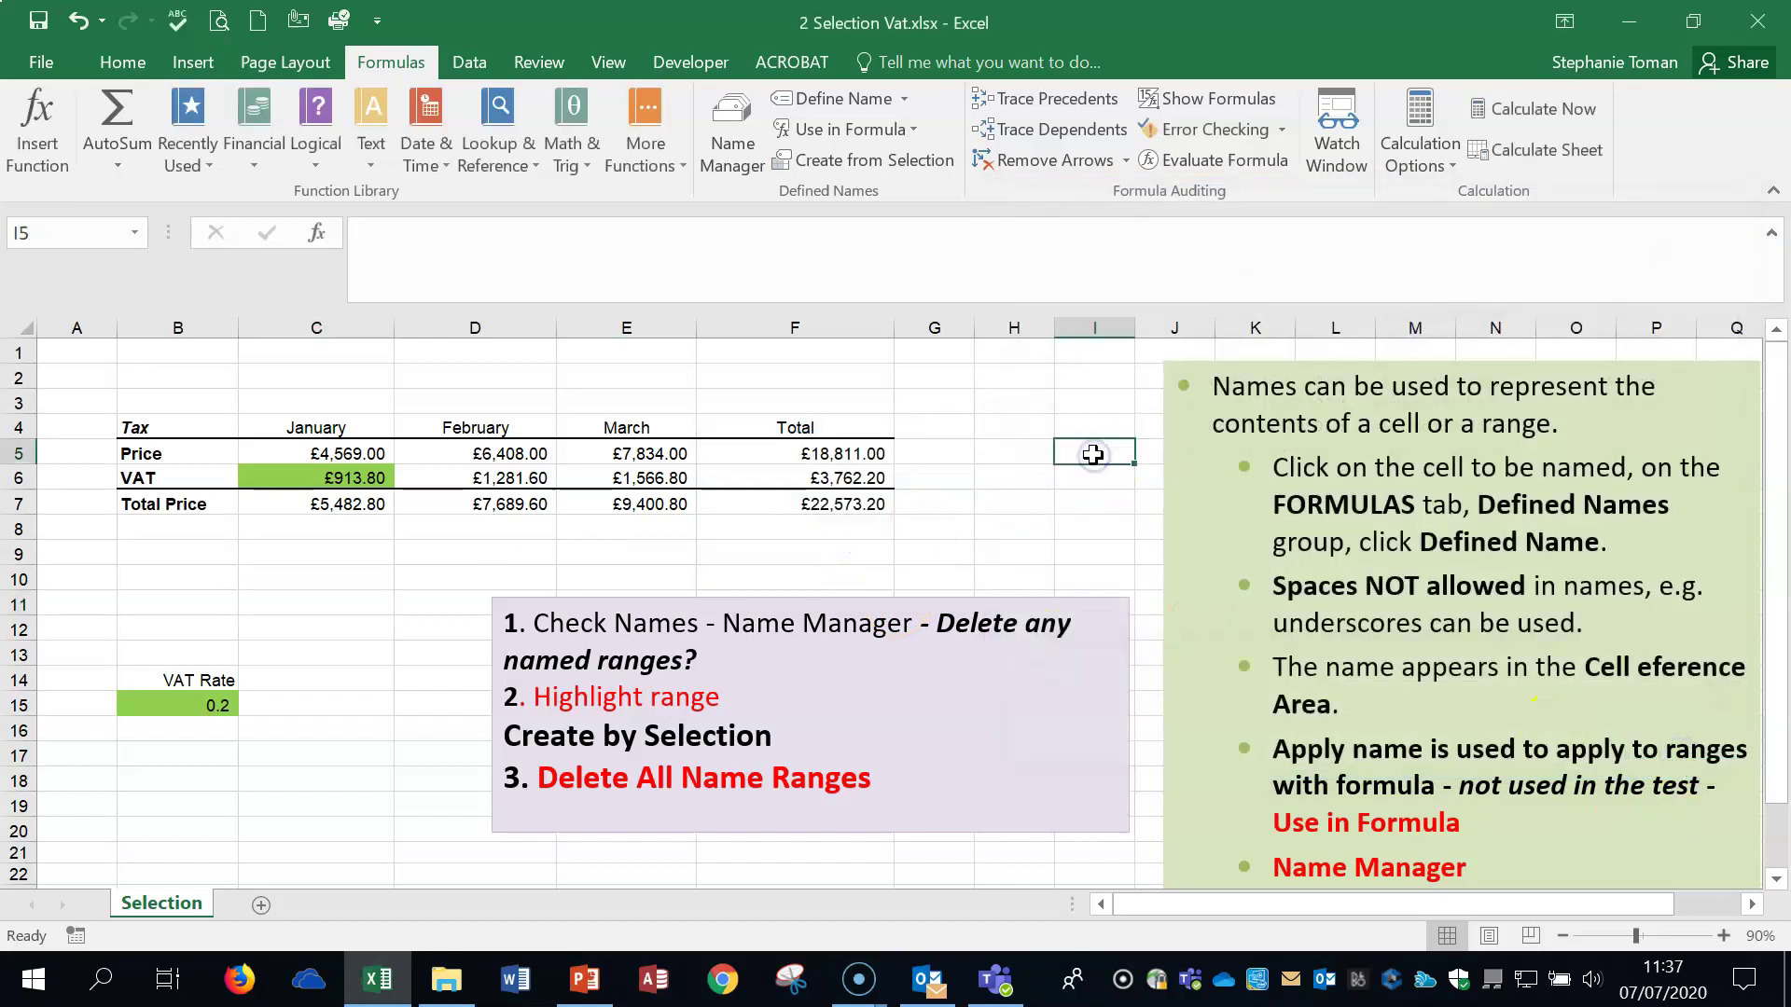
# - Delete all remaining defined names, from February to VAT, in the Name Manager and close it
pyautogui.click(732, 139)
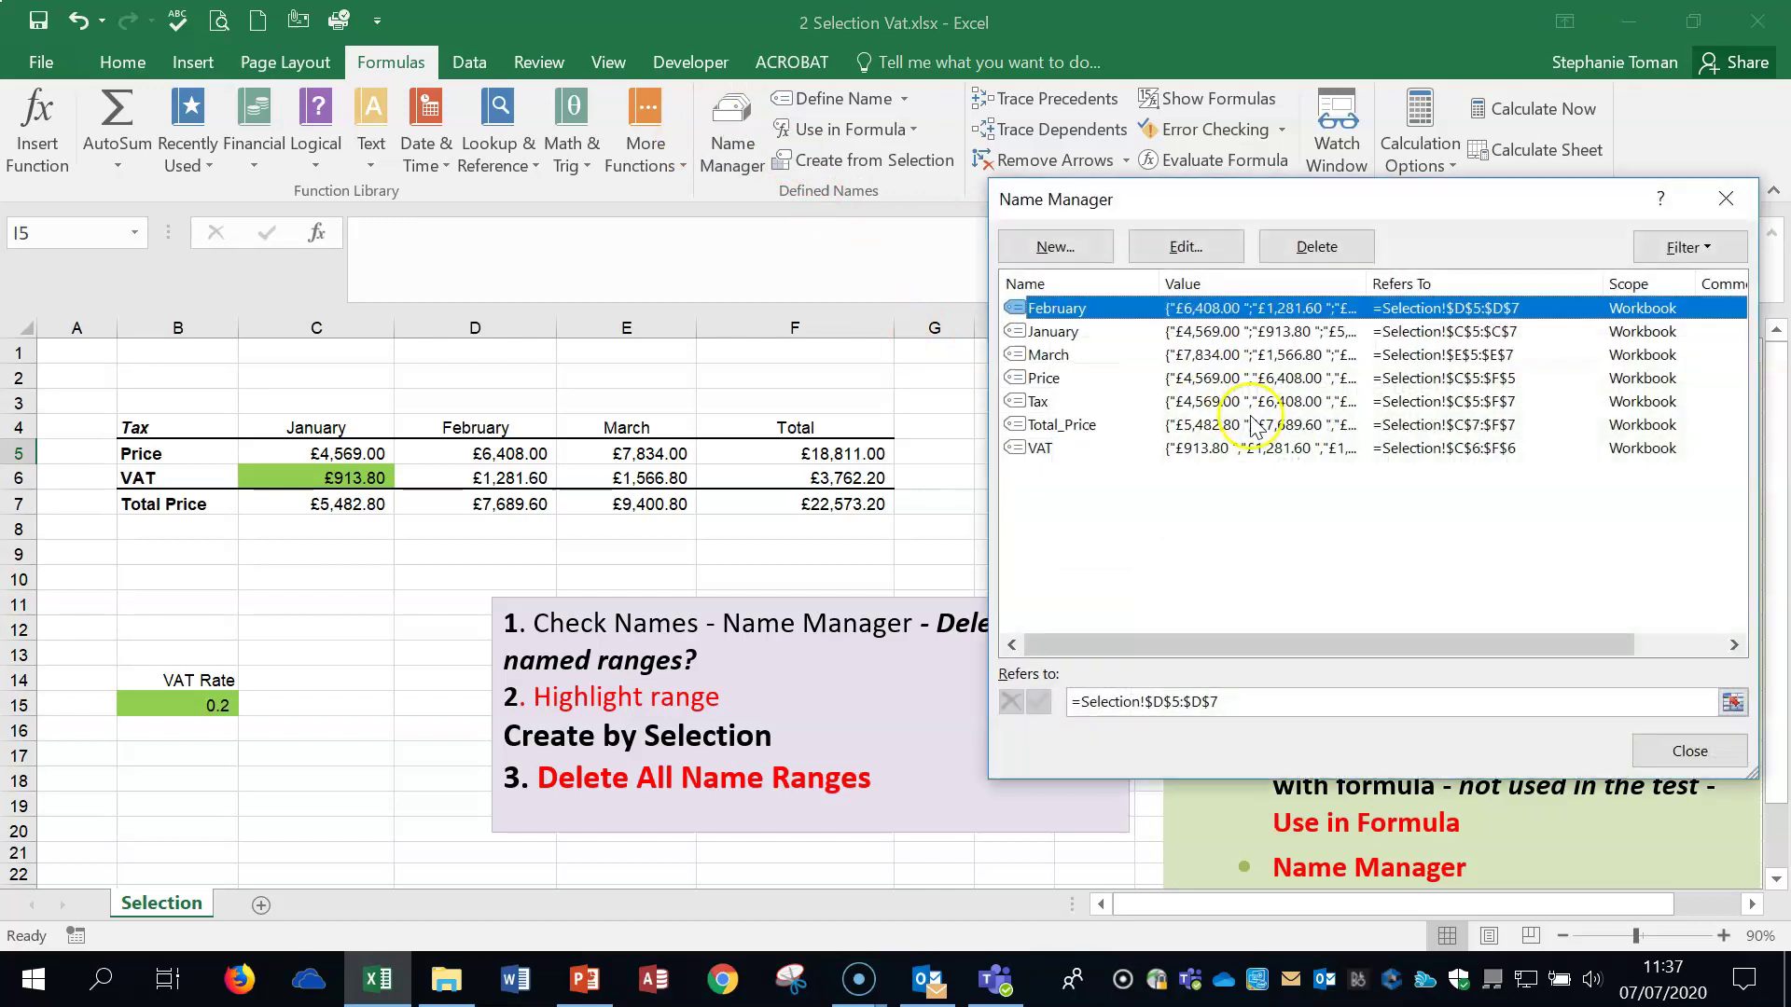
pyautogui.keyDown('shift'); pyautogui.click(1046, 450); pyautogui.keyUp('shift')
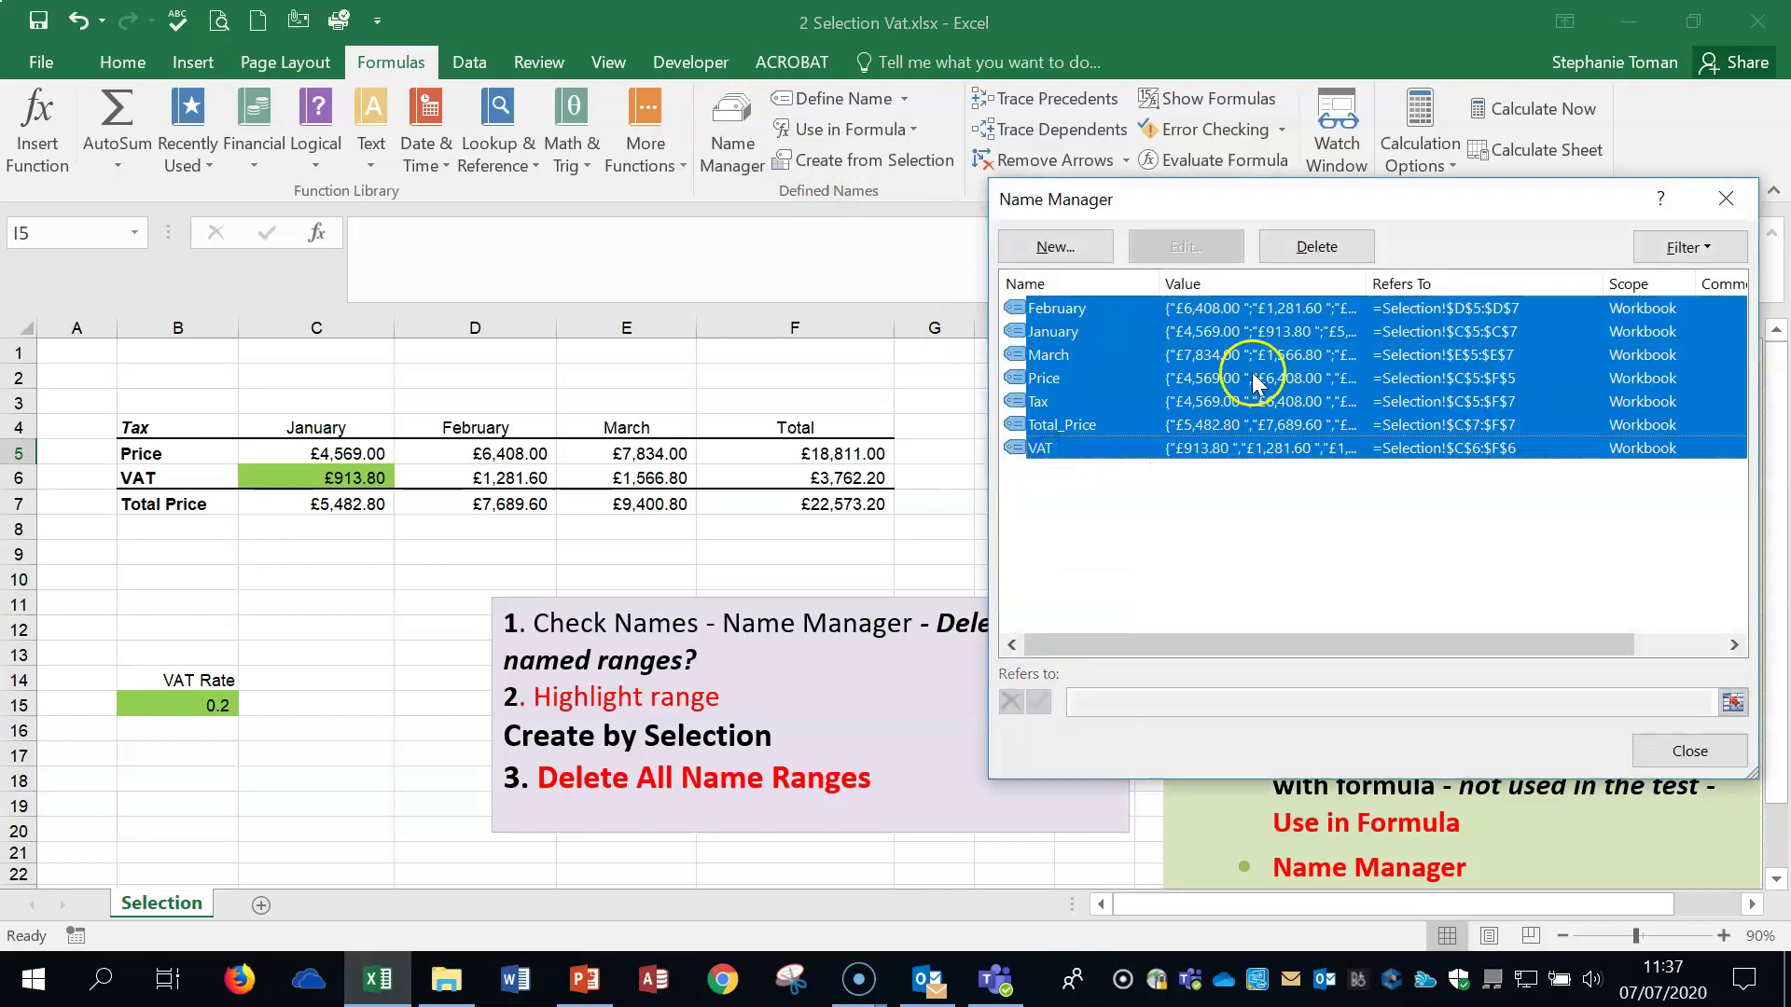
pyautogui.click(1316, 246)
pyautogui.click(870, 569)
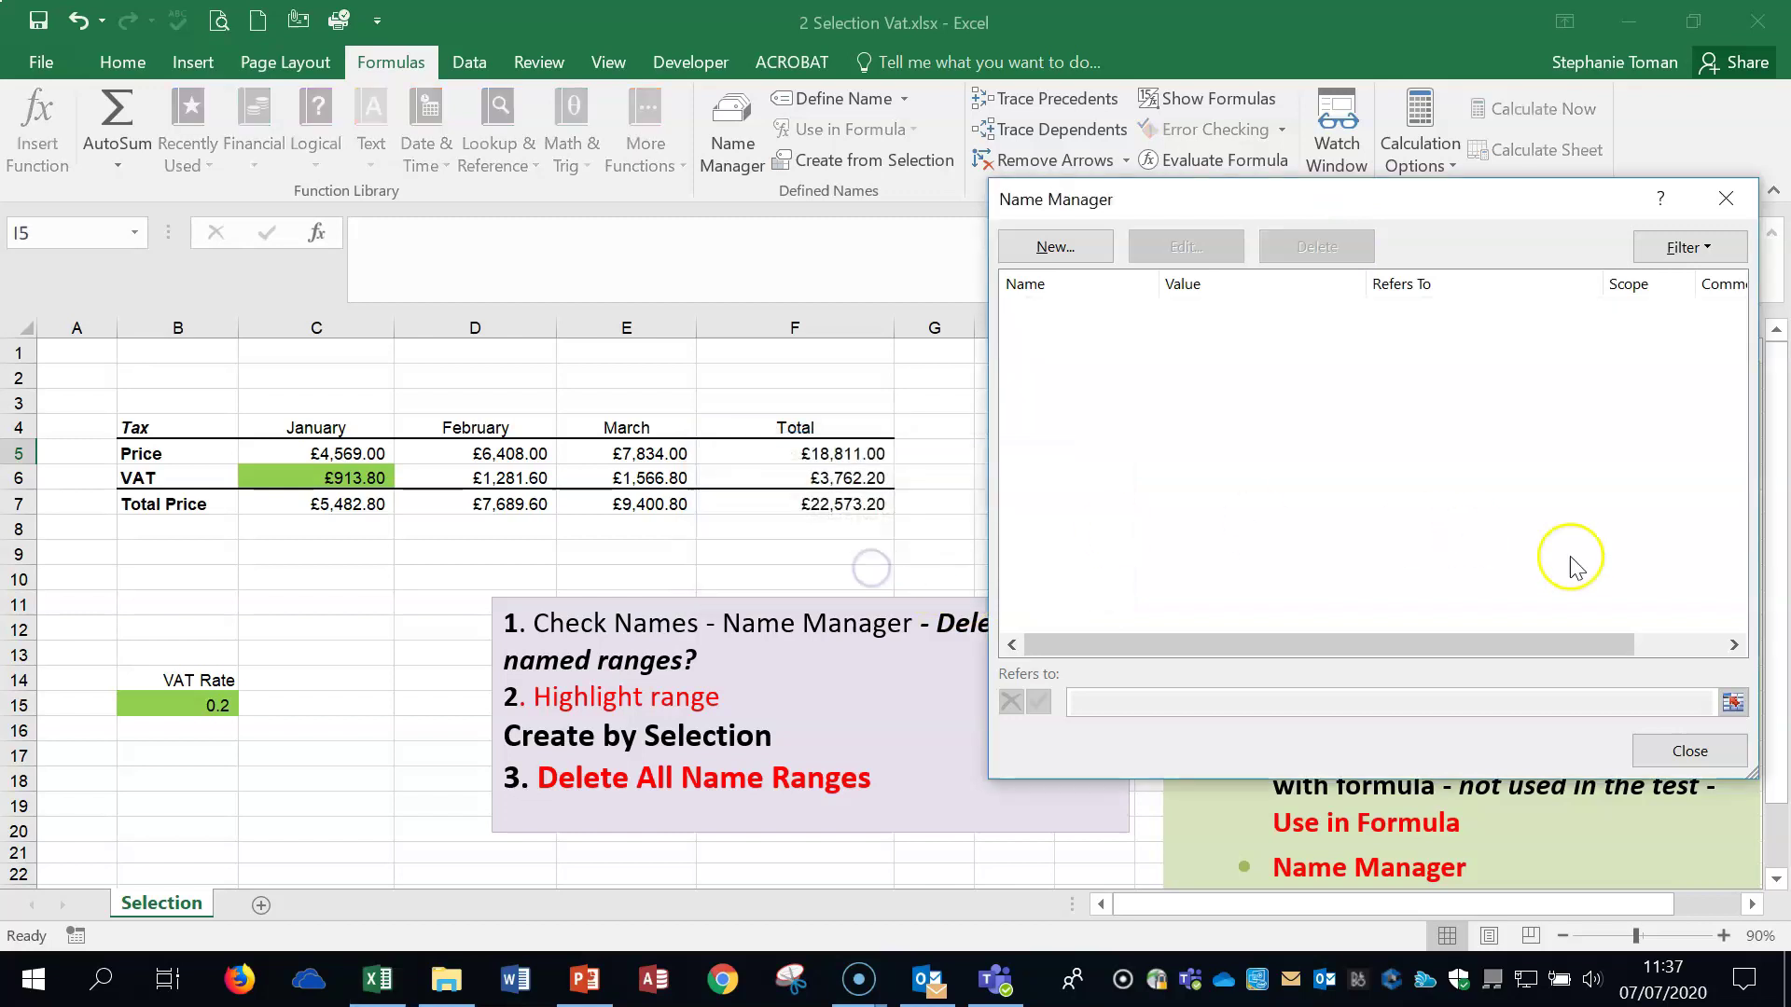
pyautogui.click(1725, 197)
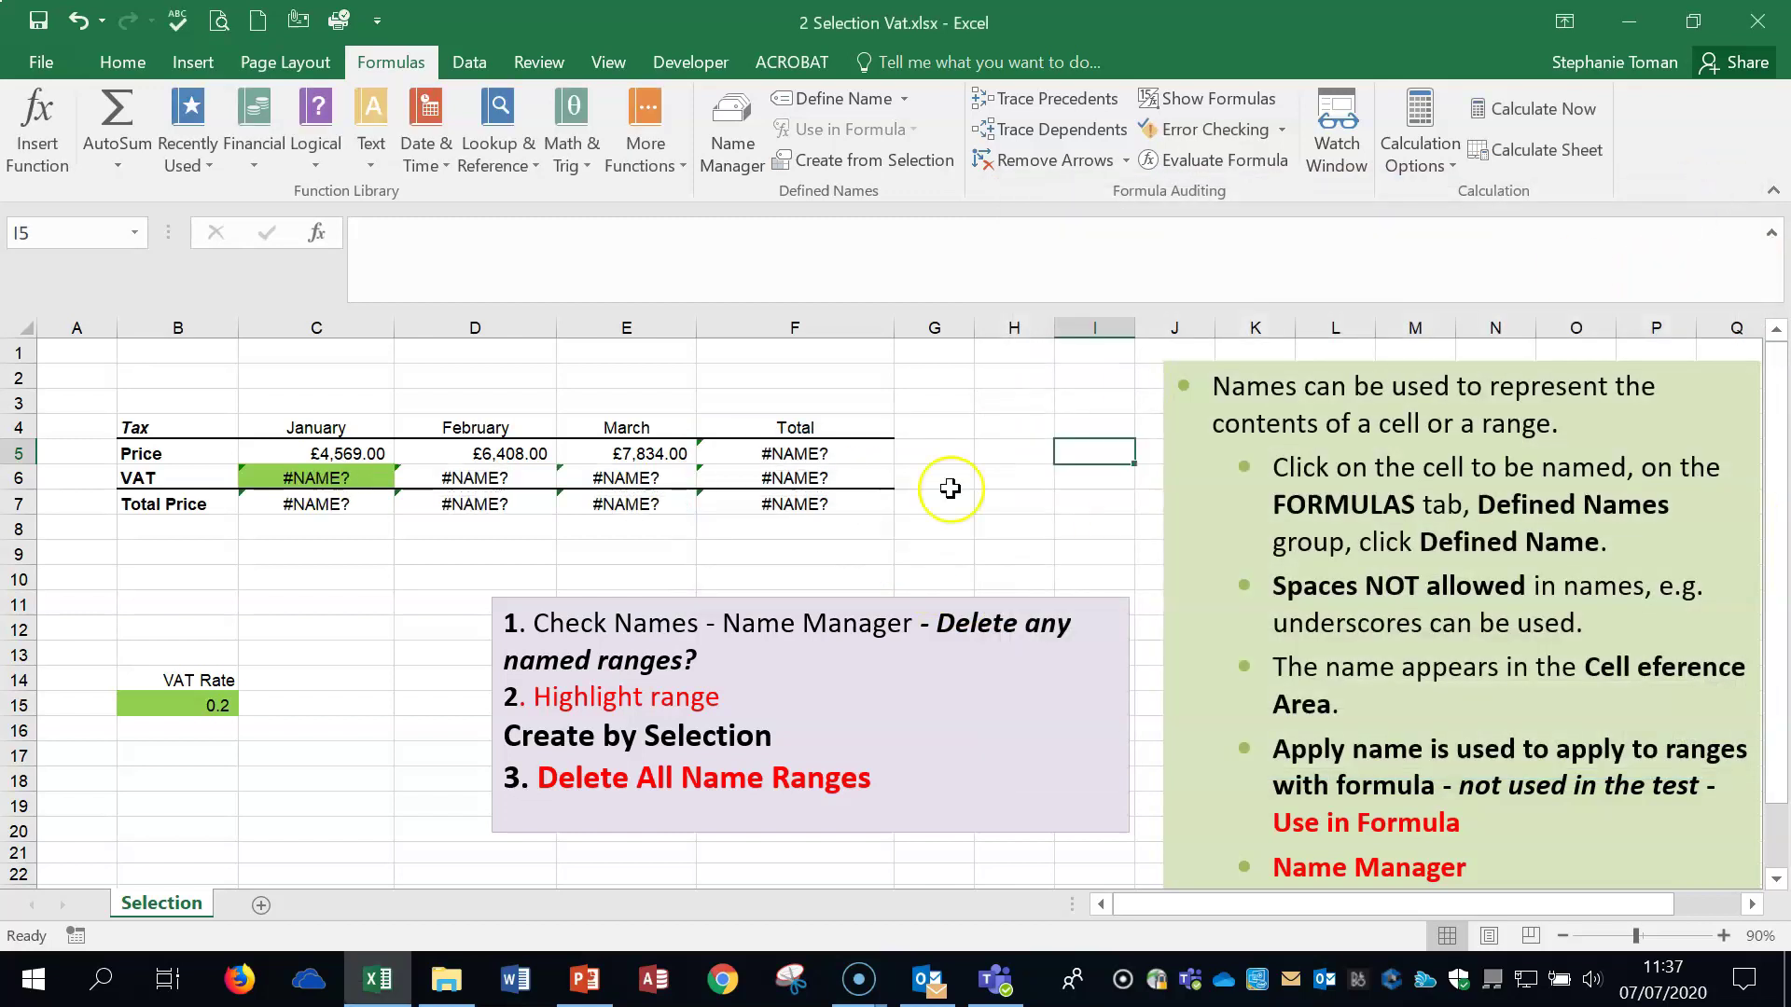
pyautogui.click(989, 555)
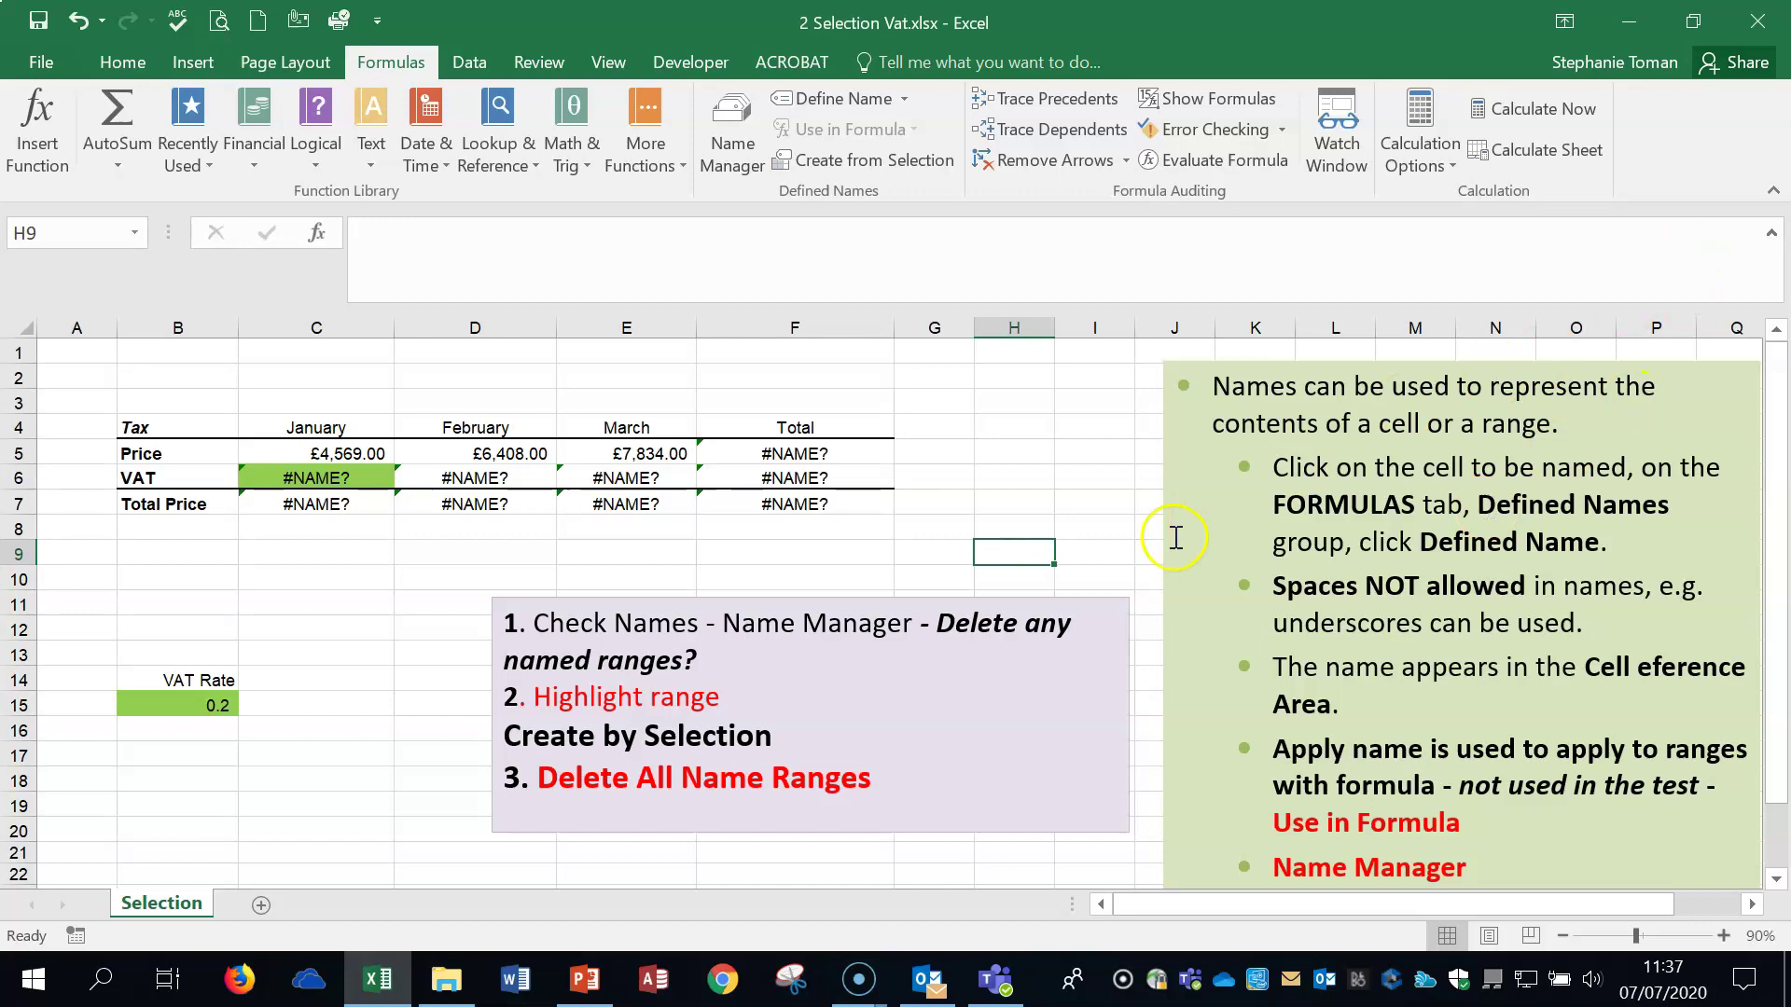
# - Close the VAT workbook without saving and open 3 Named Ranges.xlsx from the 4_5 Cell Comments_Names folder
pyautogui.click(1757, 20)
pyautogui.click(895, 520)
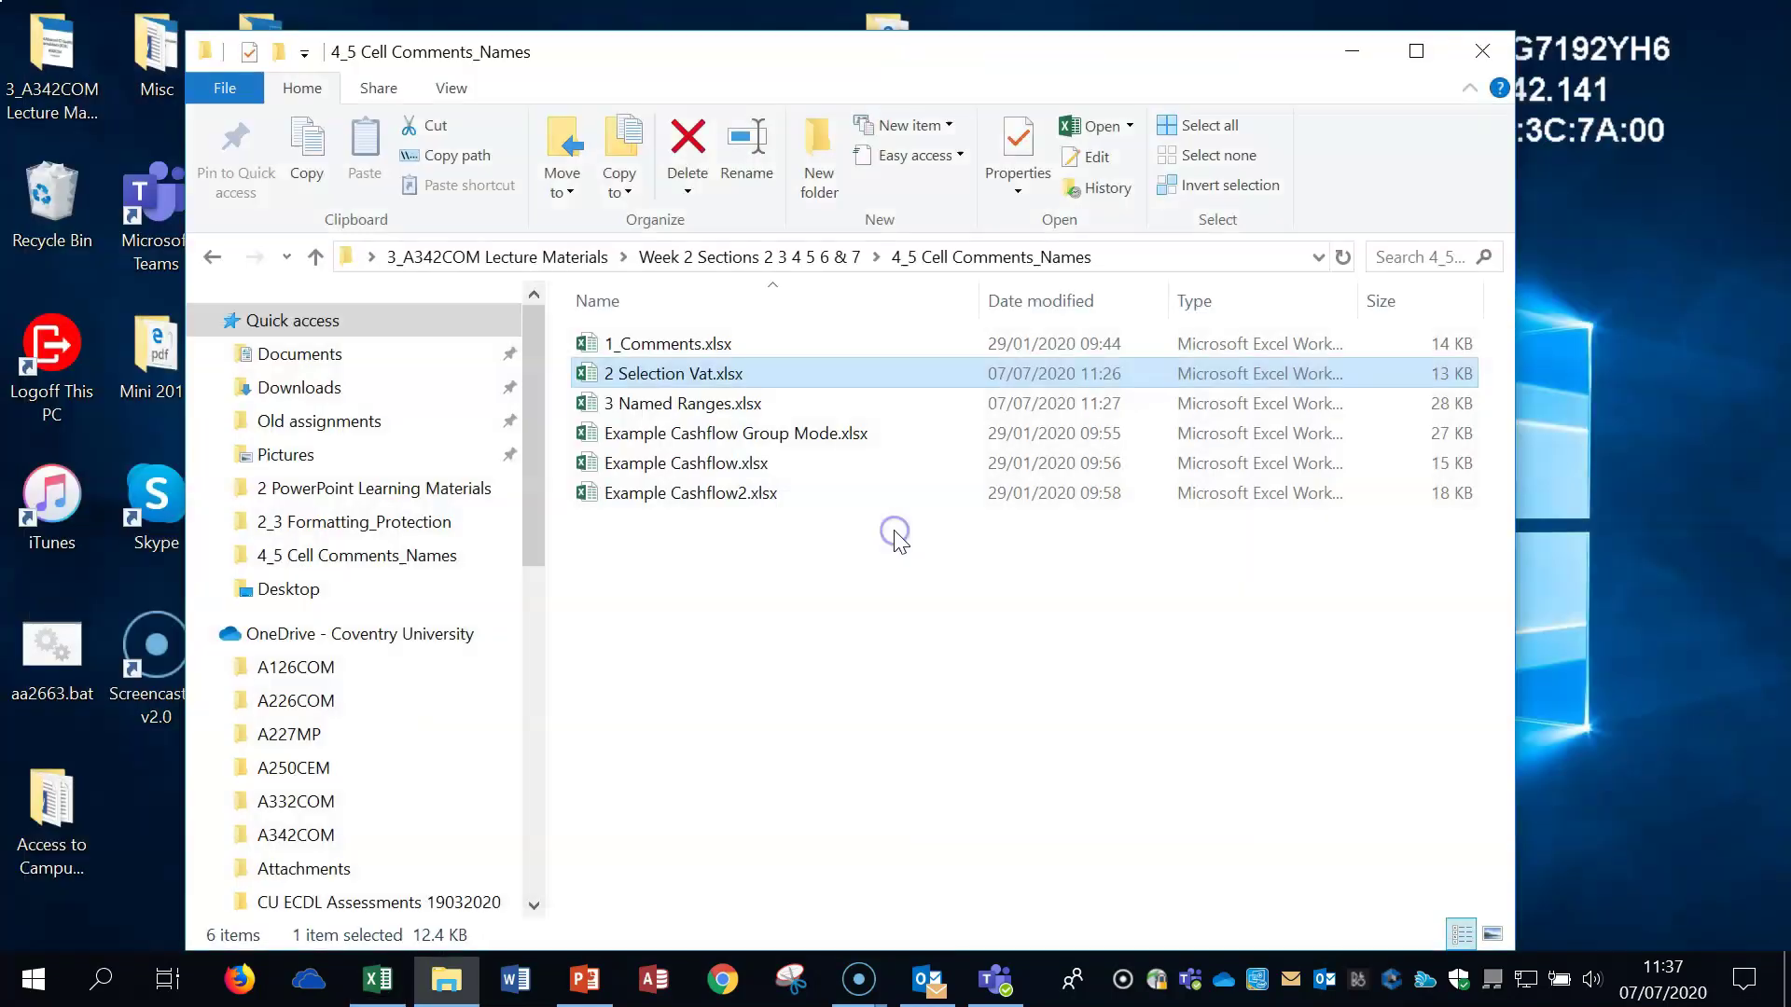
pyautogui.click(672, 403)
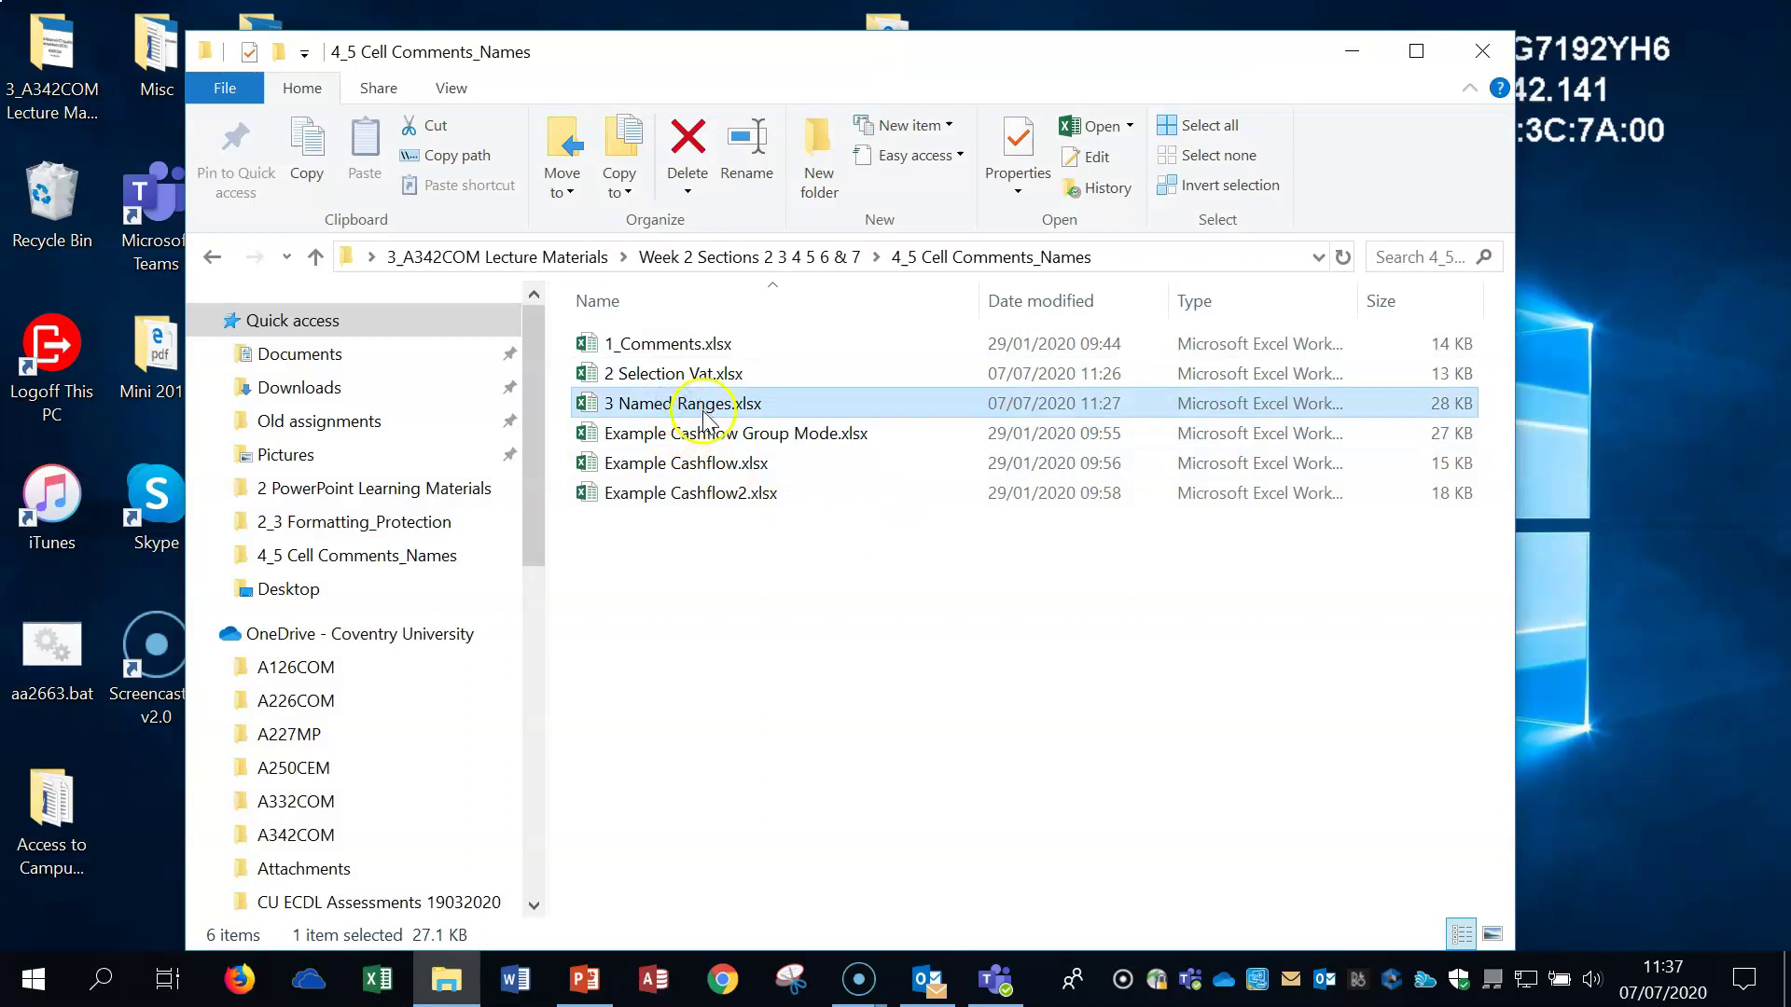
pyautogui.doubleClick(714, 411)
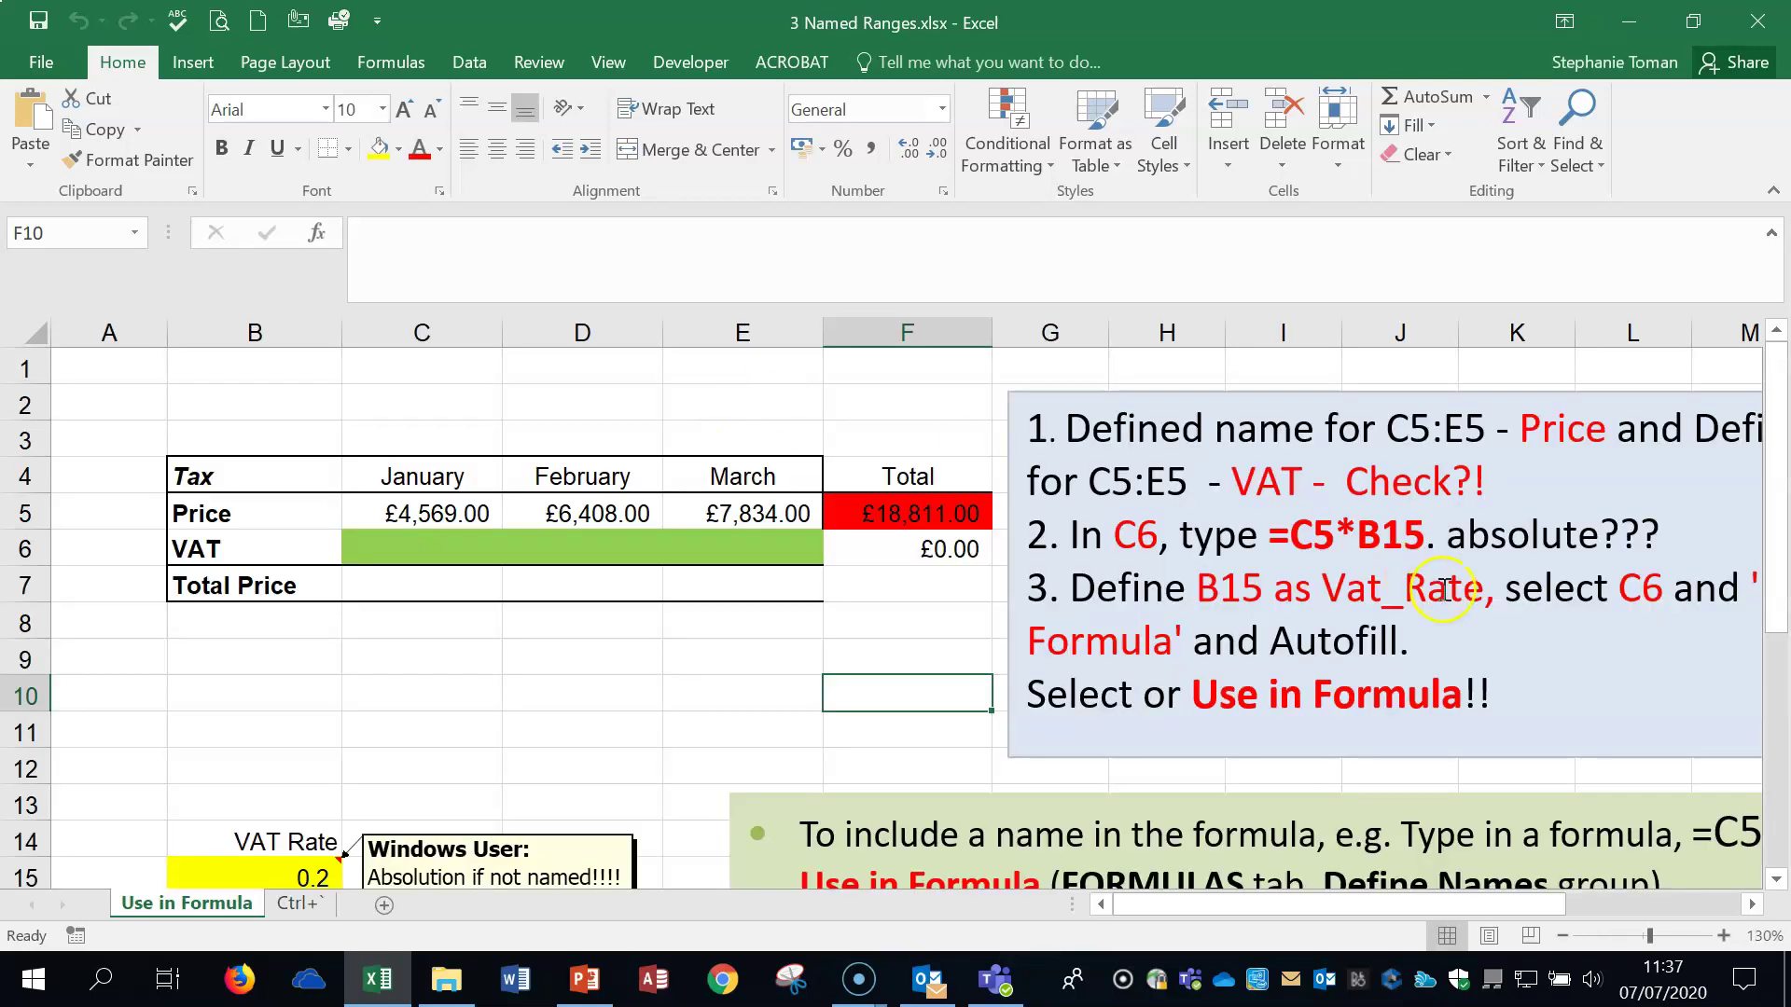
# - Check which names are assigned to the VAT cells C6:E6 and the Price cells C5:E5
pyautogui.click(418, 545)
pyautogui.click(537, 546)
pyautogui.click(777, 557)
pyautogui.moveTo(498, 539); pyautogui.dragTo(801, 551)
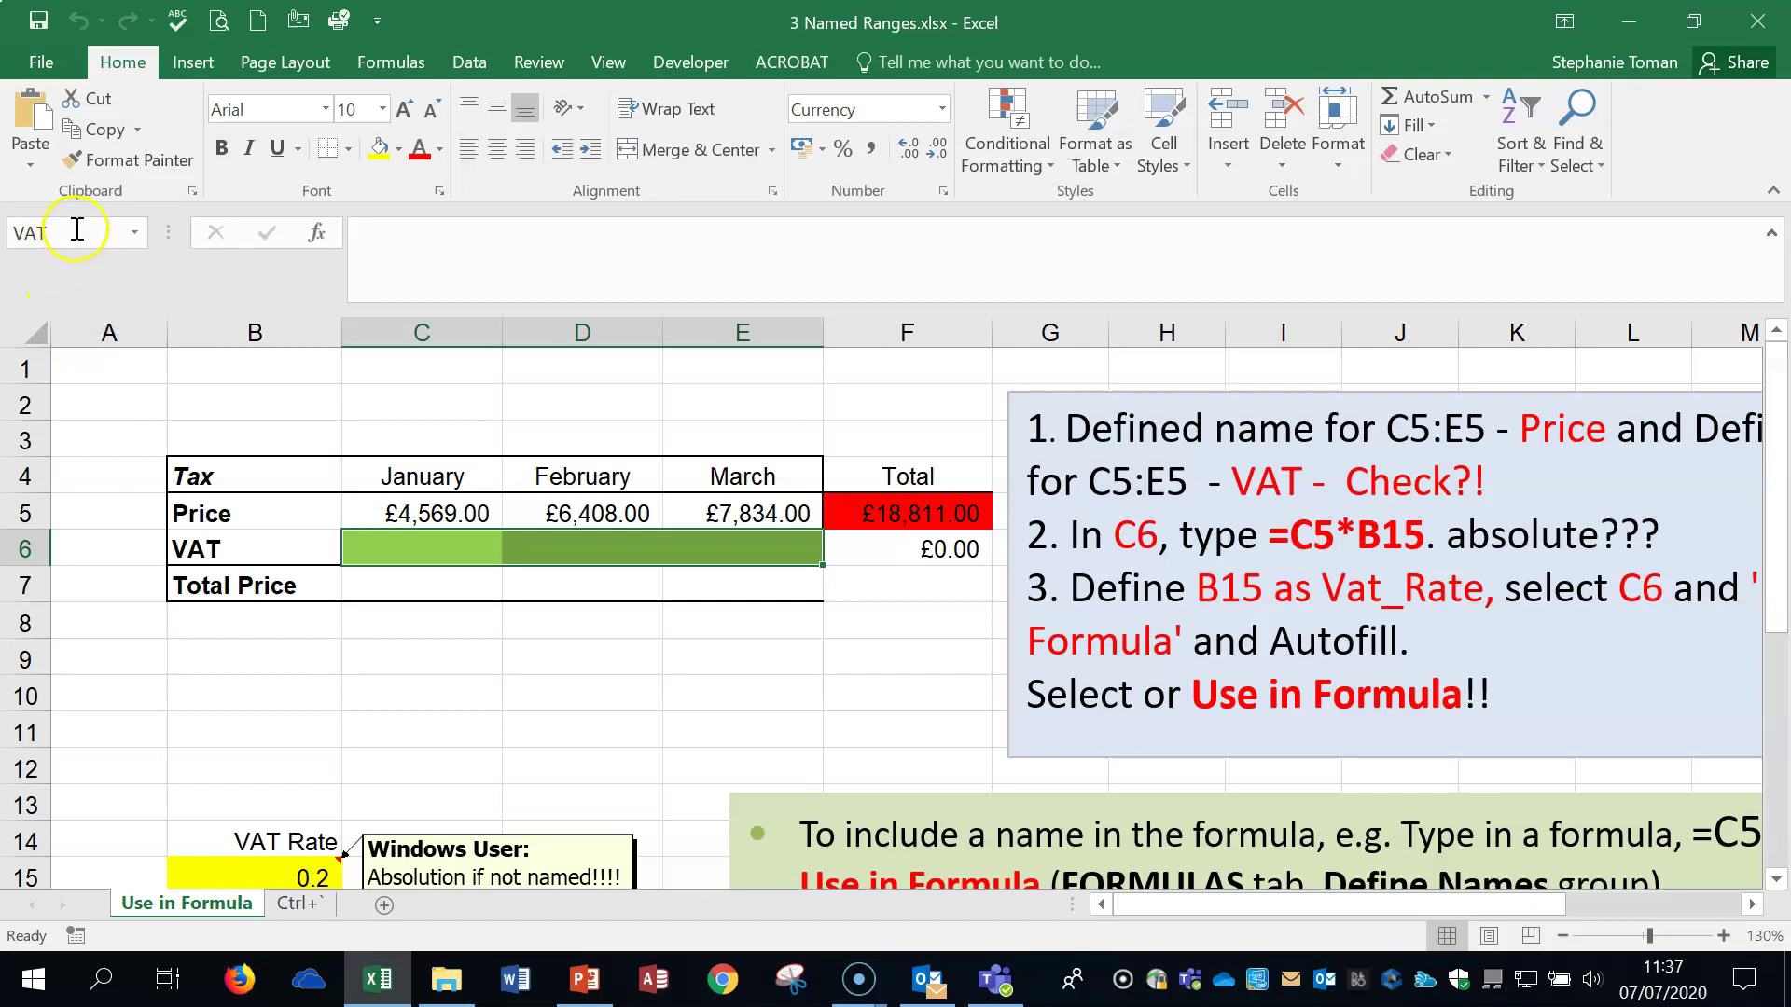
pyautogui.click(411, 509)
pyautogui.moveTo(411, 510); pyautogui.dragTo(747, 514)
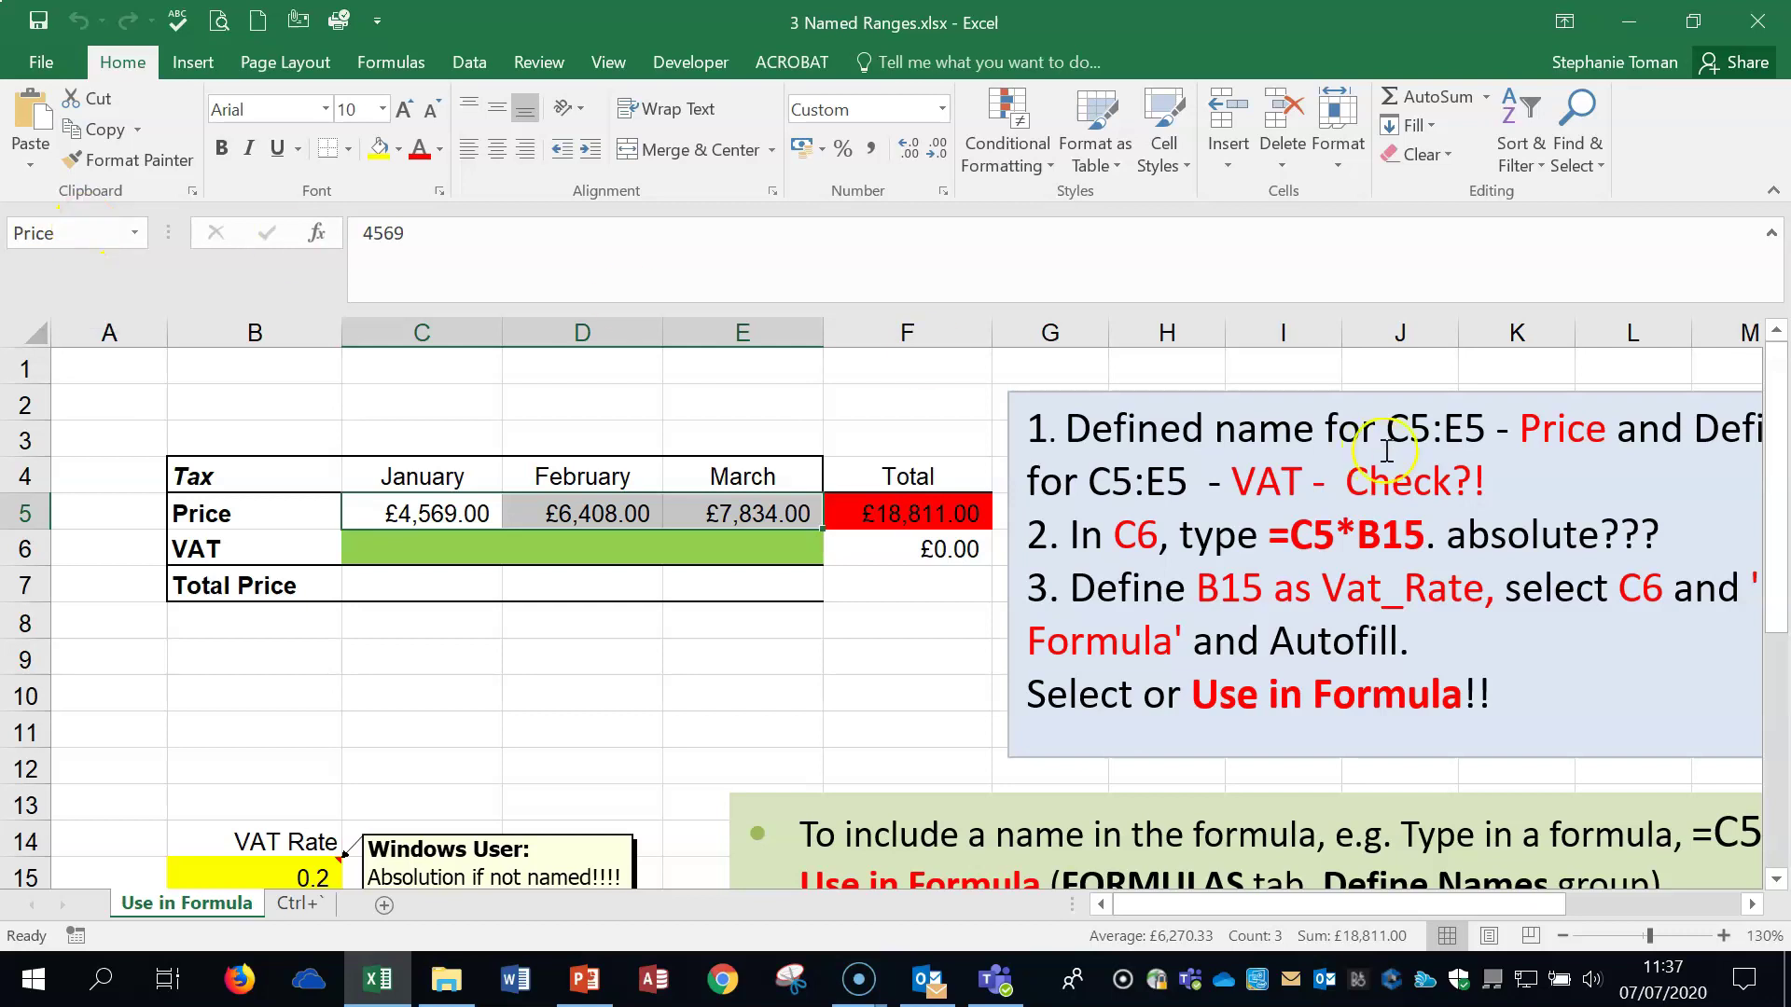
# - Reduce the sheet zoom to 120% and delete the existing names Price and VAT in the Name Manager
pyautogui.click(1562, 935)
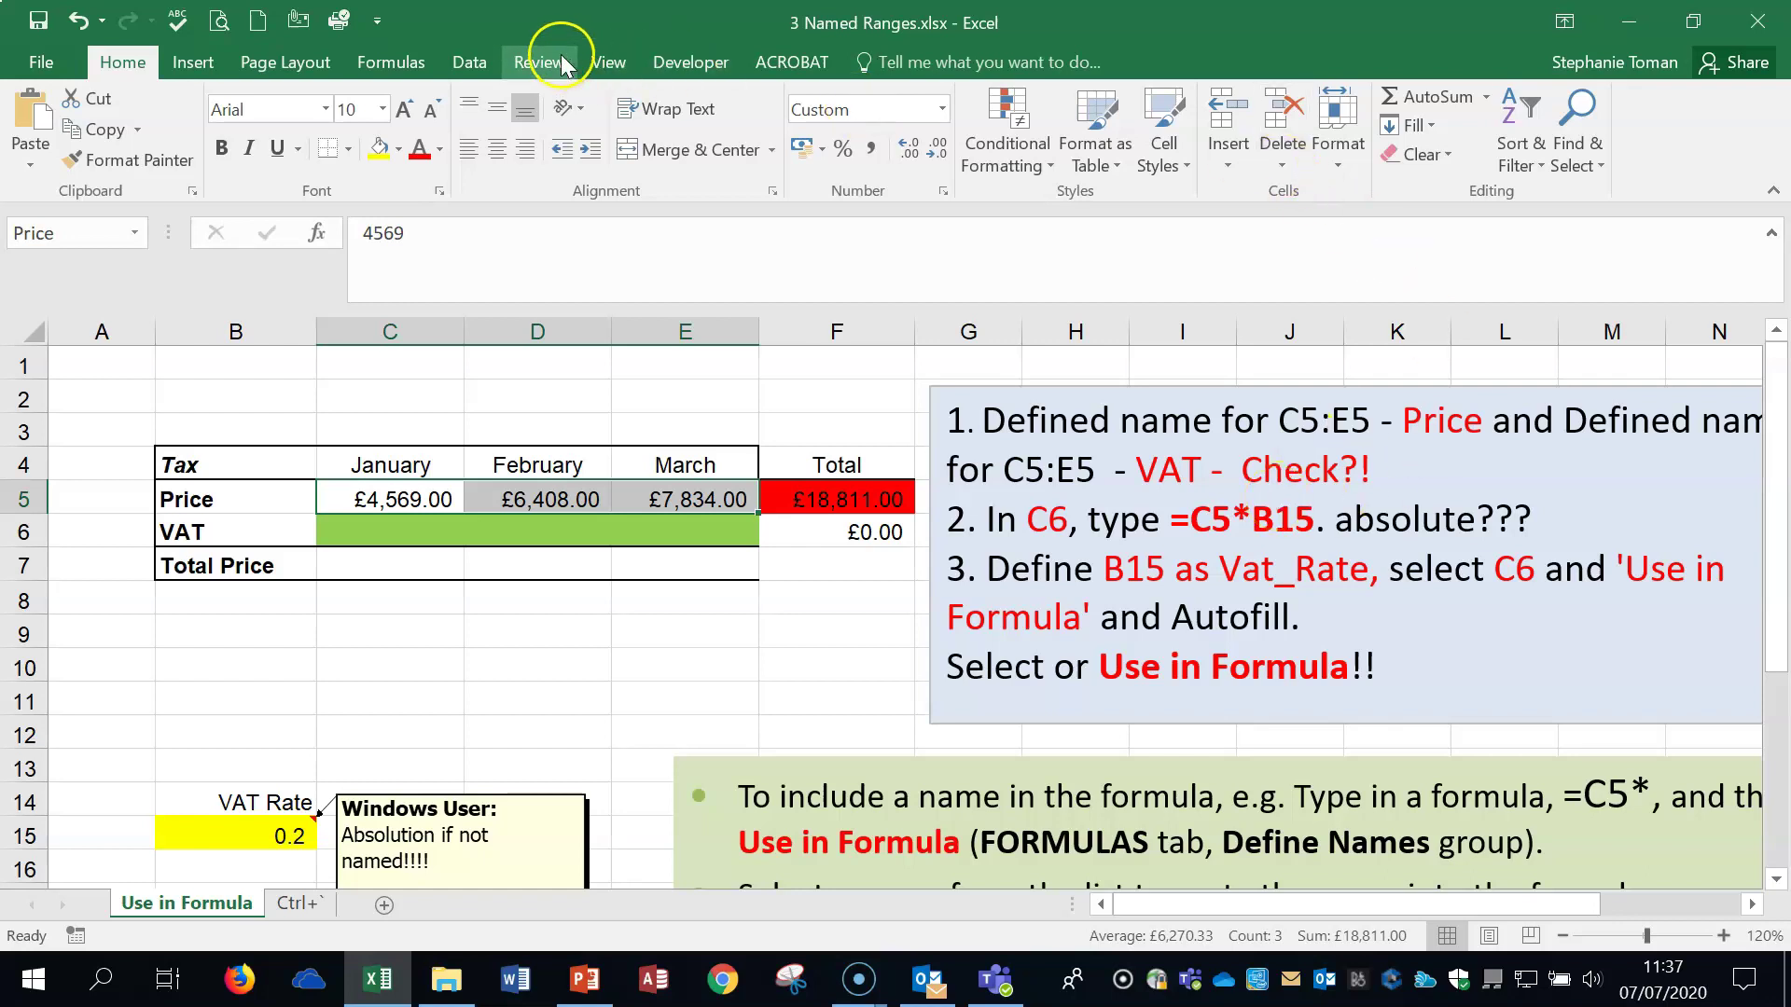
pyautogui.click(377, 61)
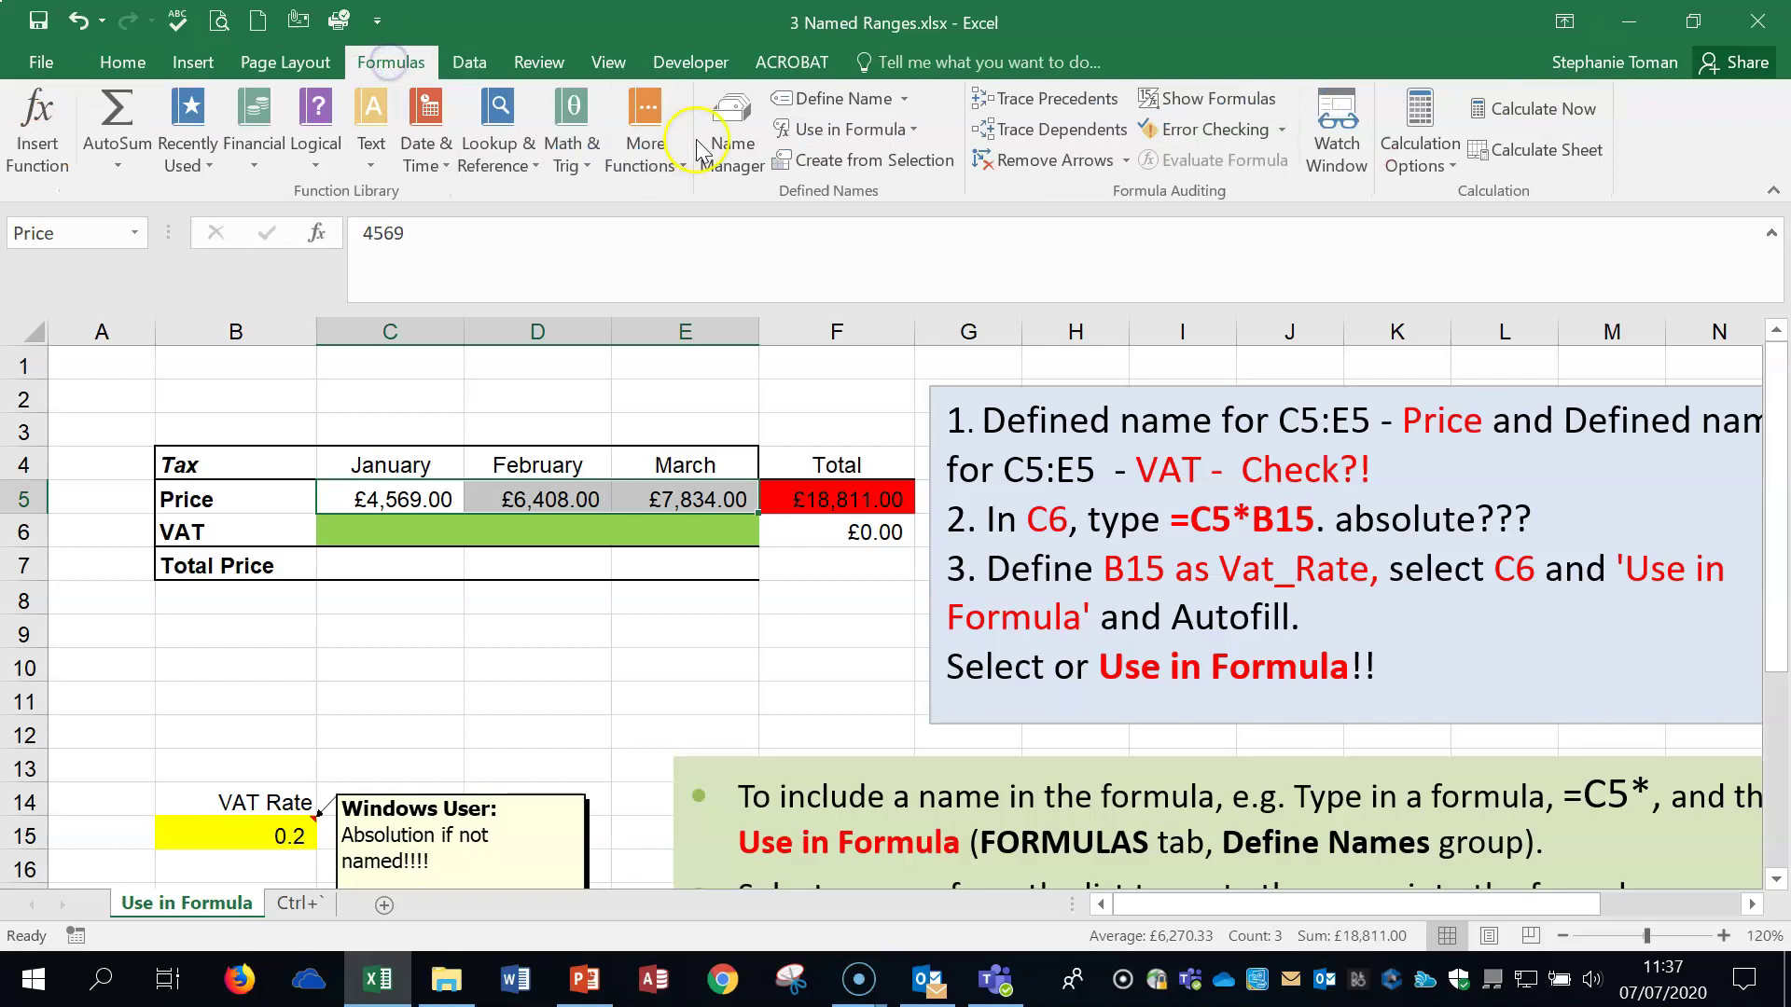
pyautogui.click(744, 145)
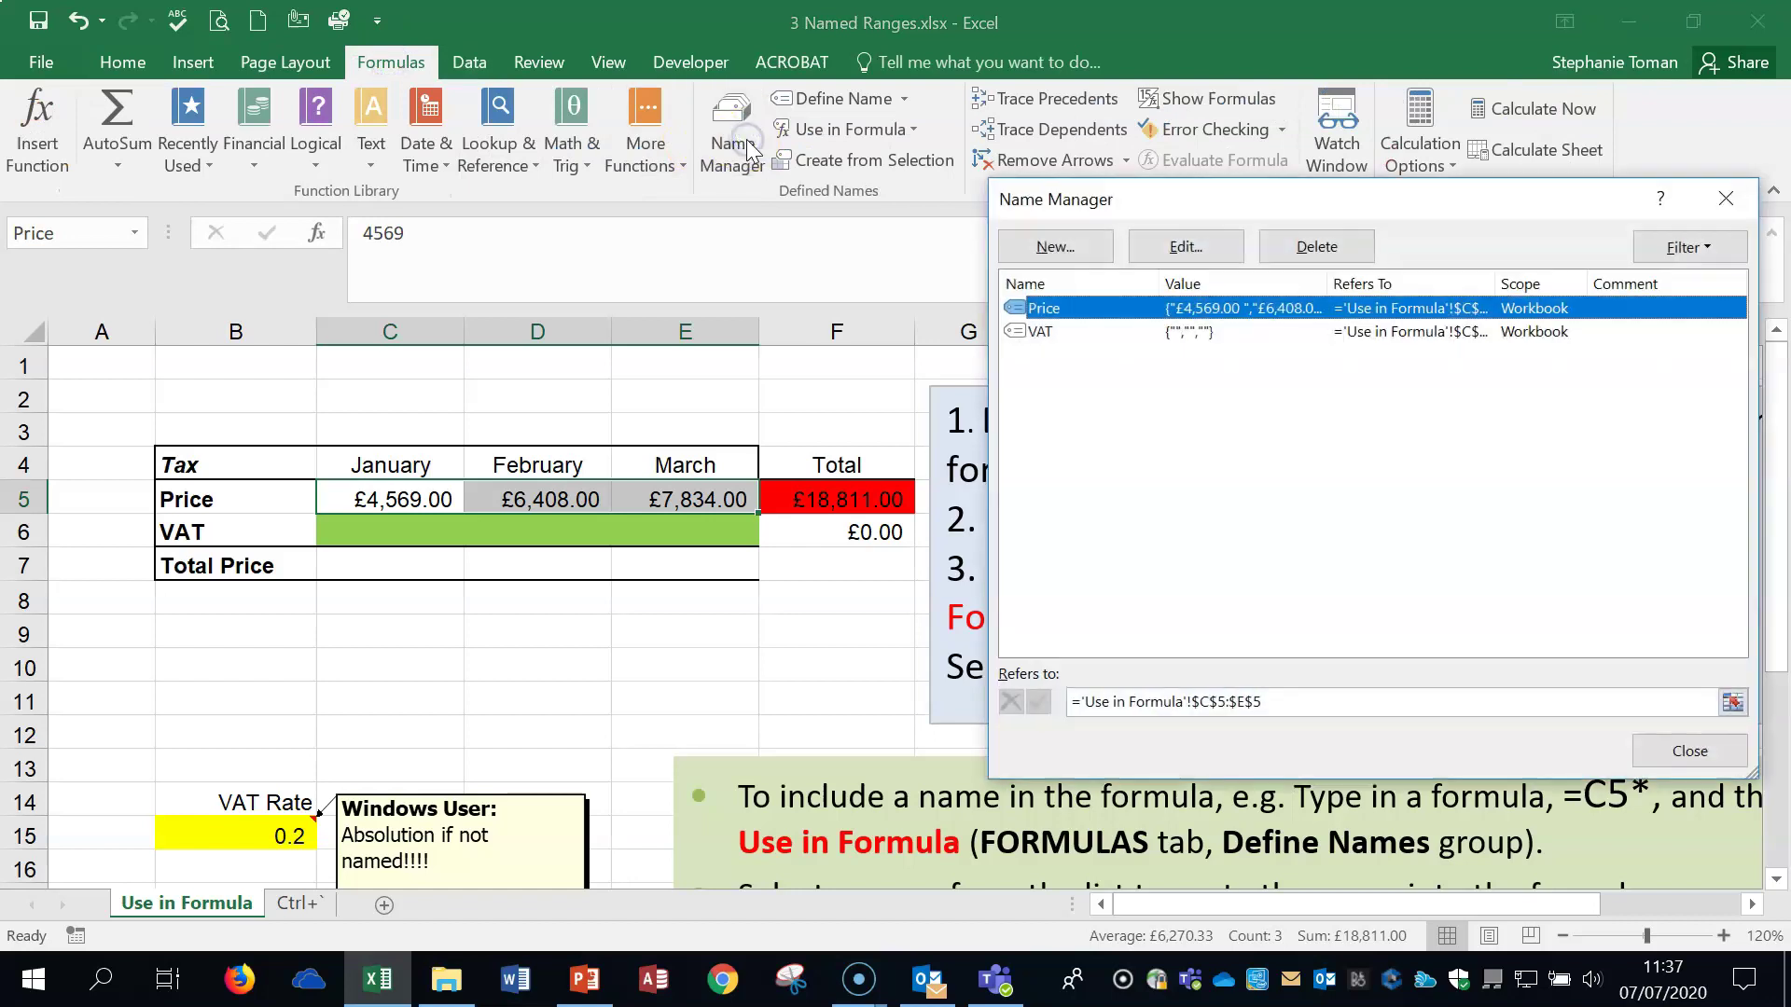
pyautogui.keyDown('shift'); pyautogui.click(1054, 334); pyautogui.keyUp('shift')
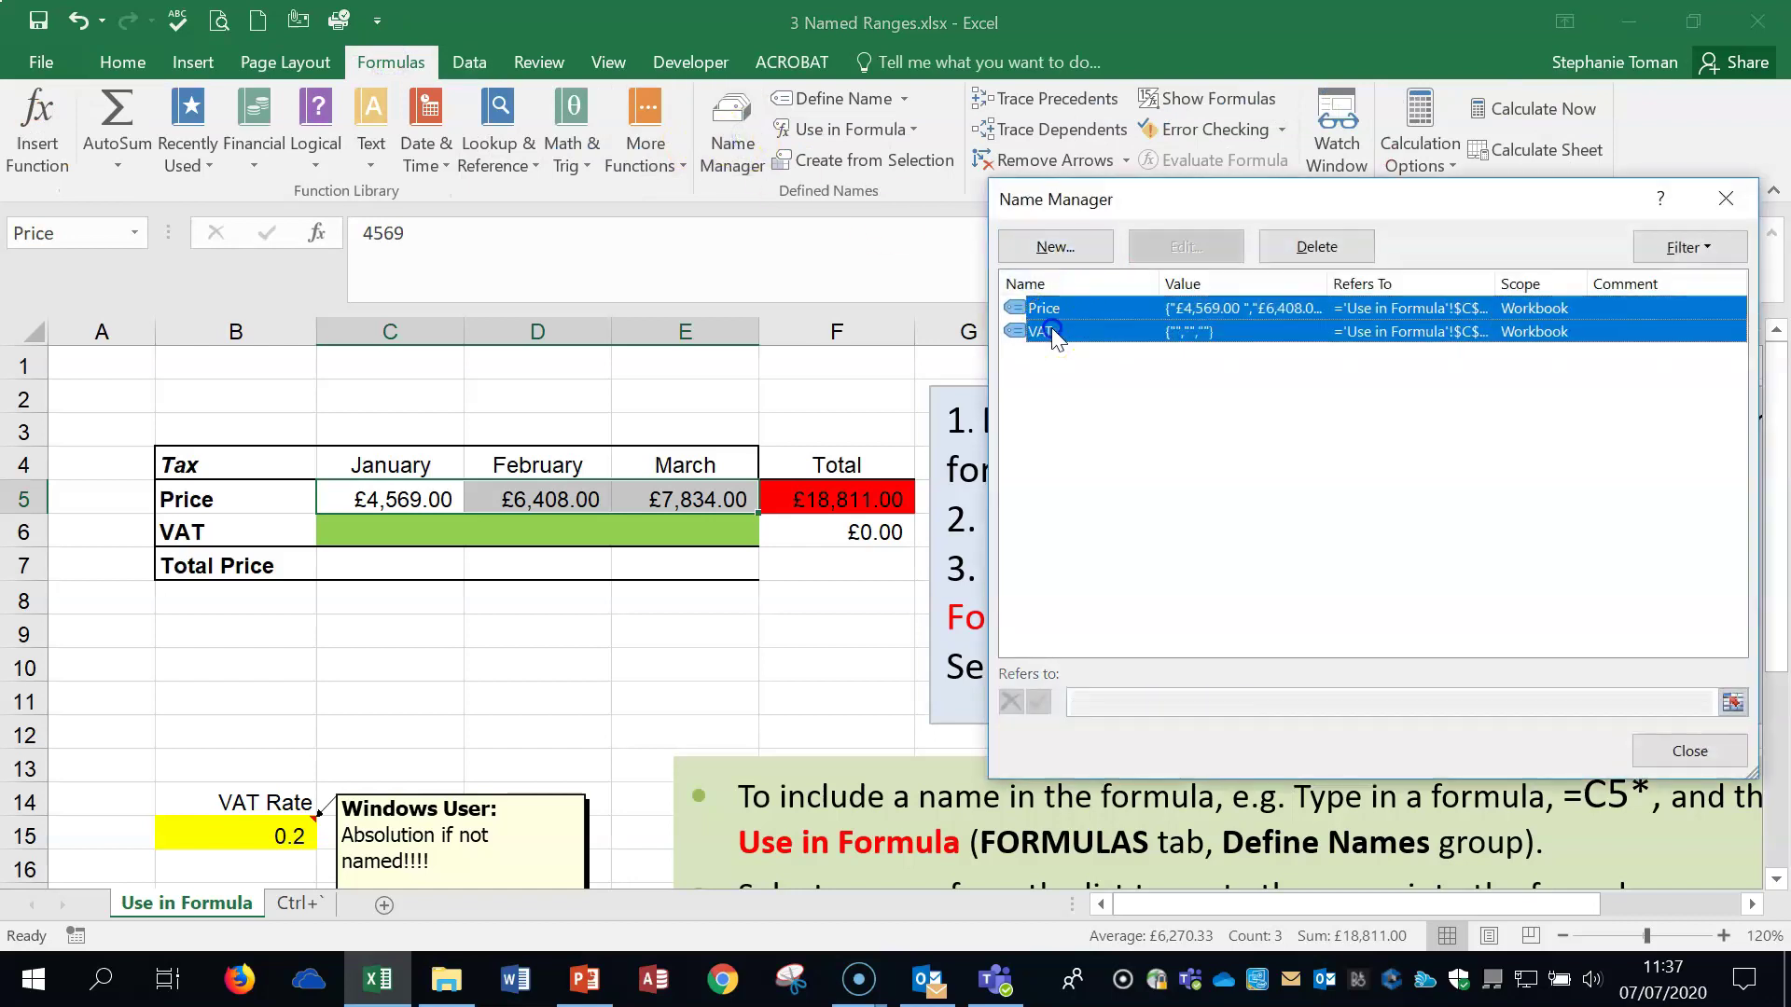
pyautogui.click(1311, 248)
pyautogui.click(850, 564)
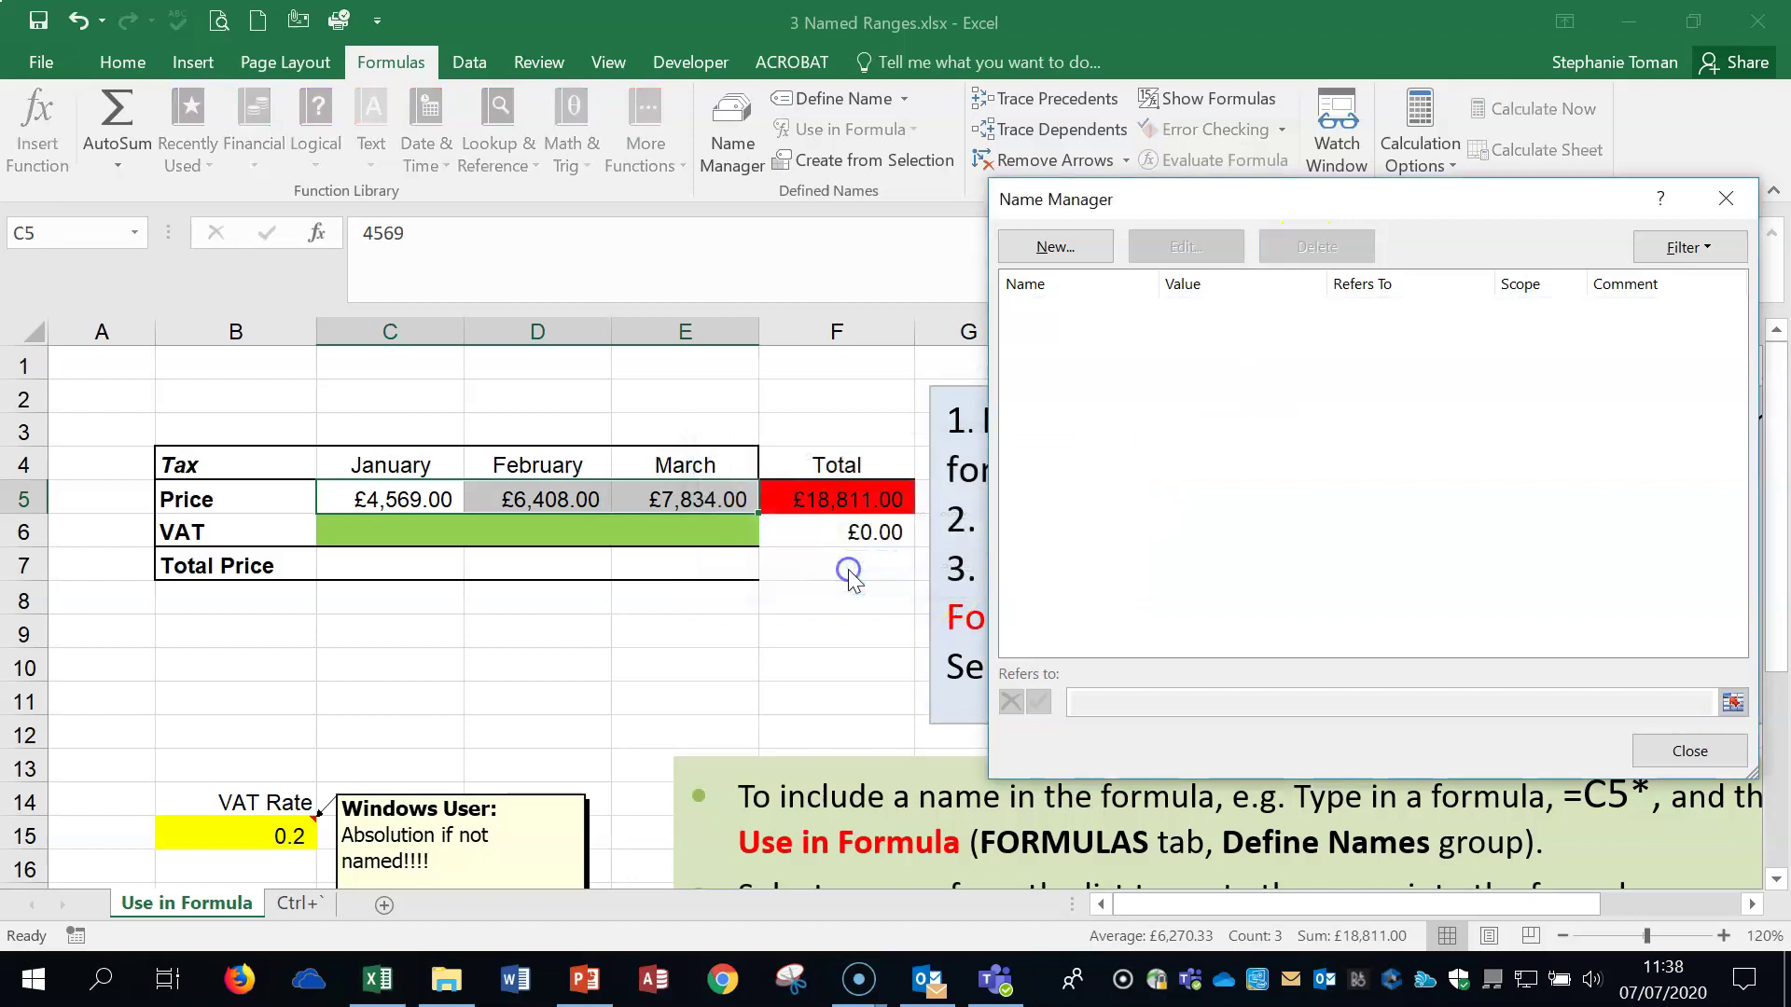
pyautogui.click(1726, 199)
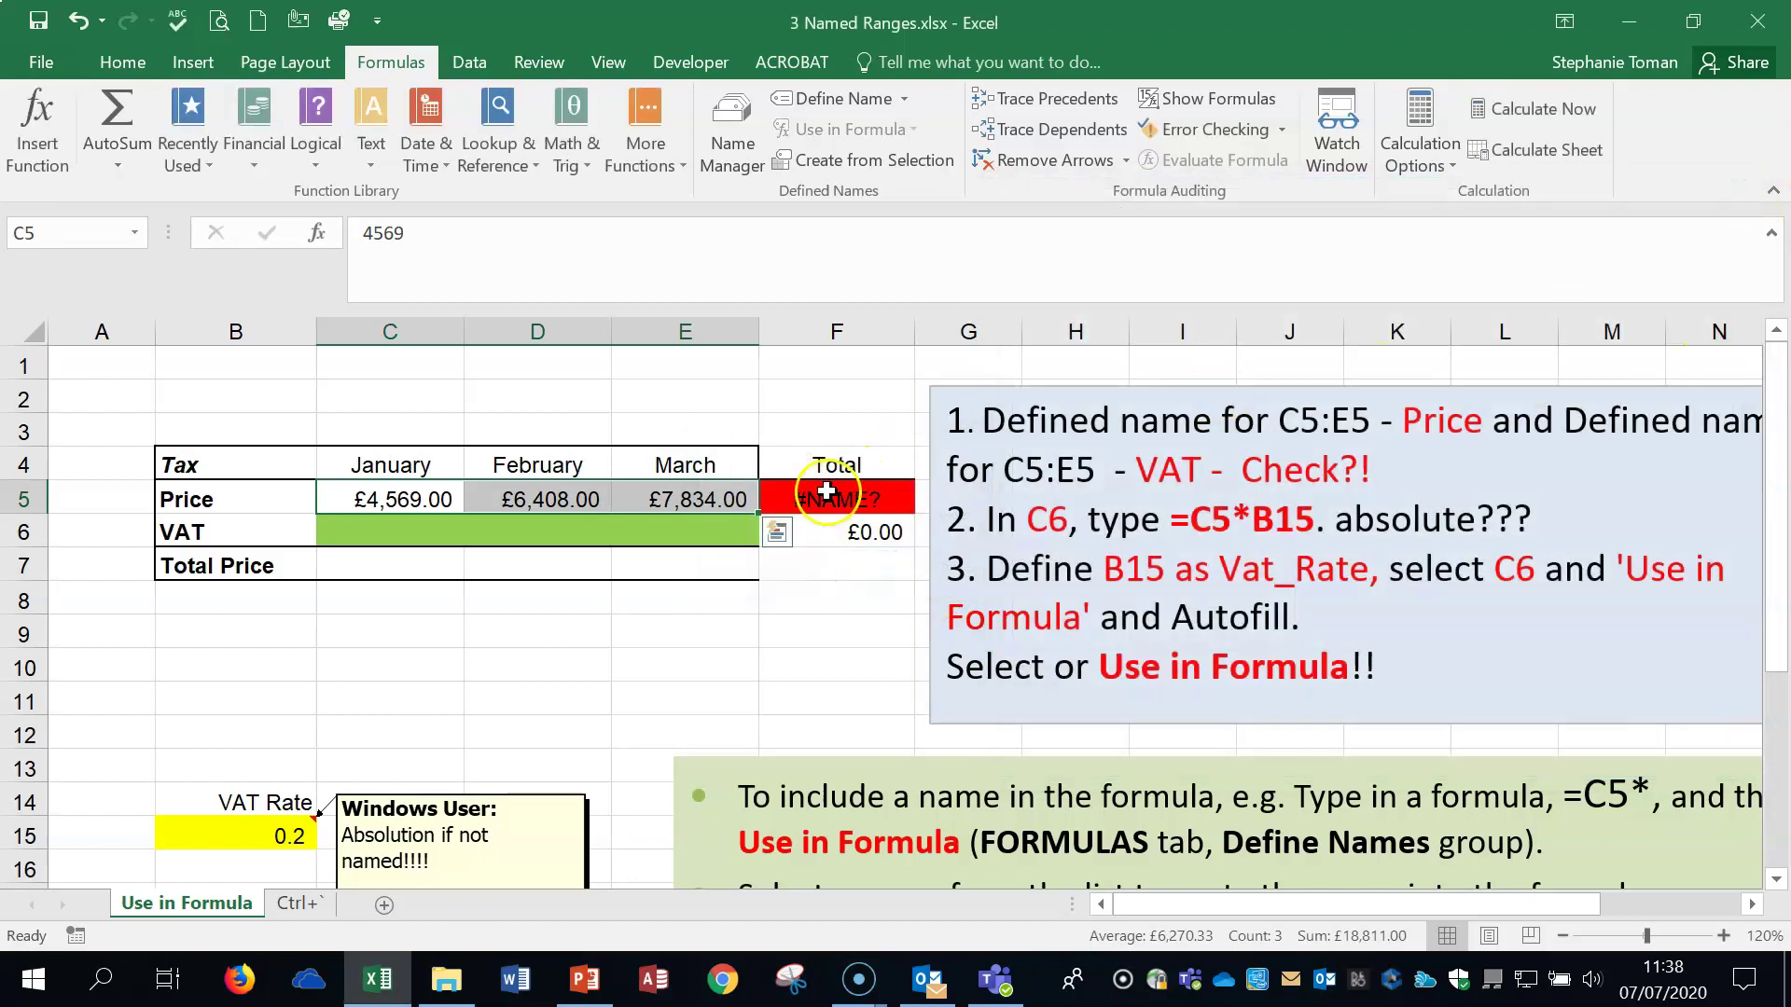
# - Name the January to March price range C5:E5 as Price
pyautogui.click(586, 594)
pyautogui.moveTo(373, 499); pyautogui.dragTo(703, 501)
pyautogui.click(59, 234)
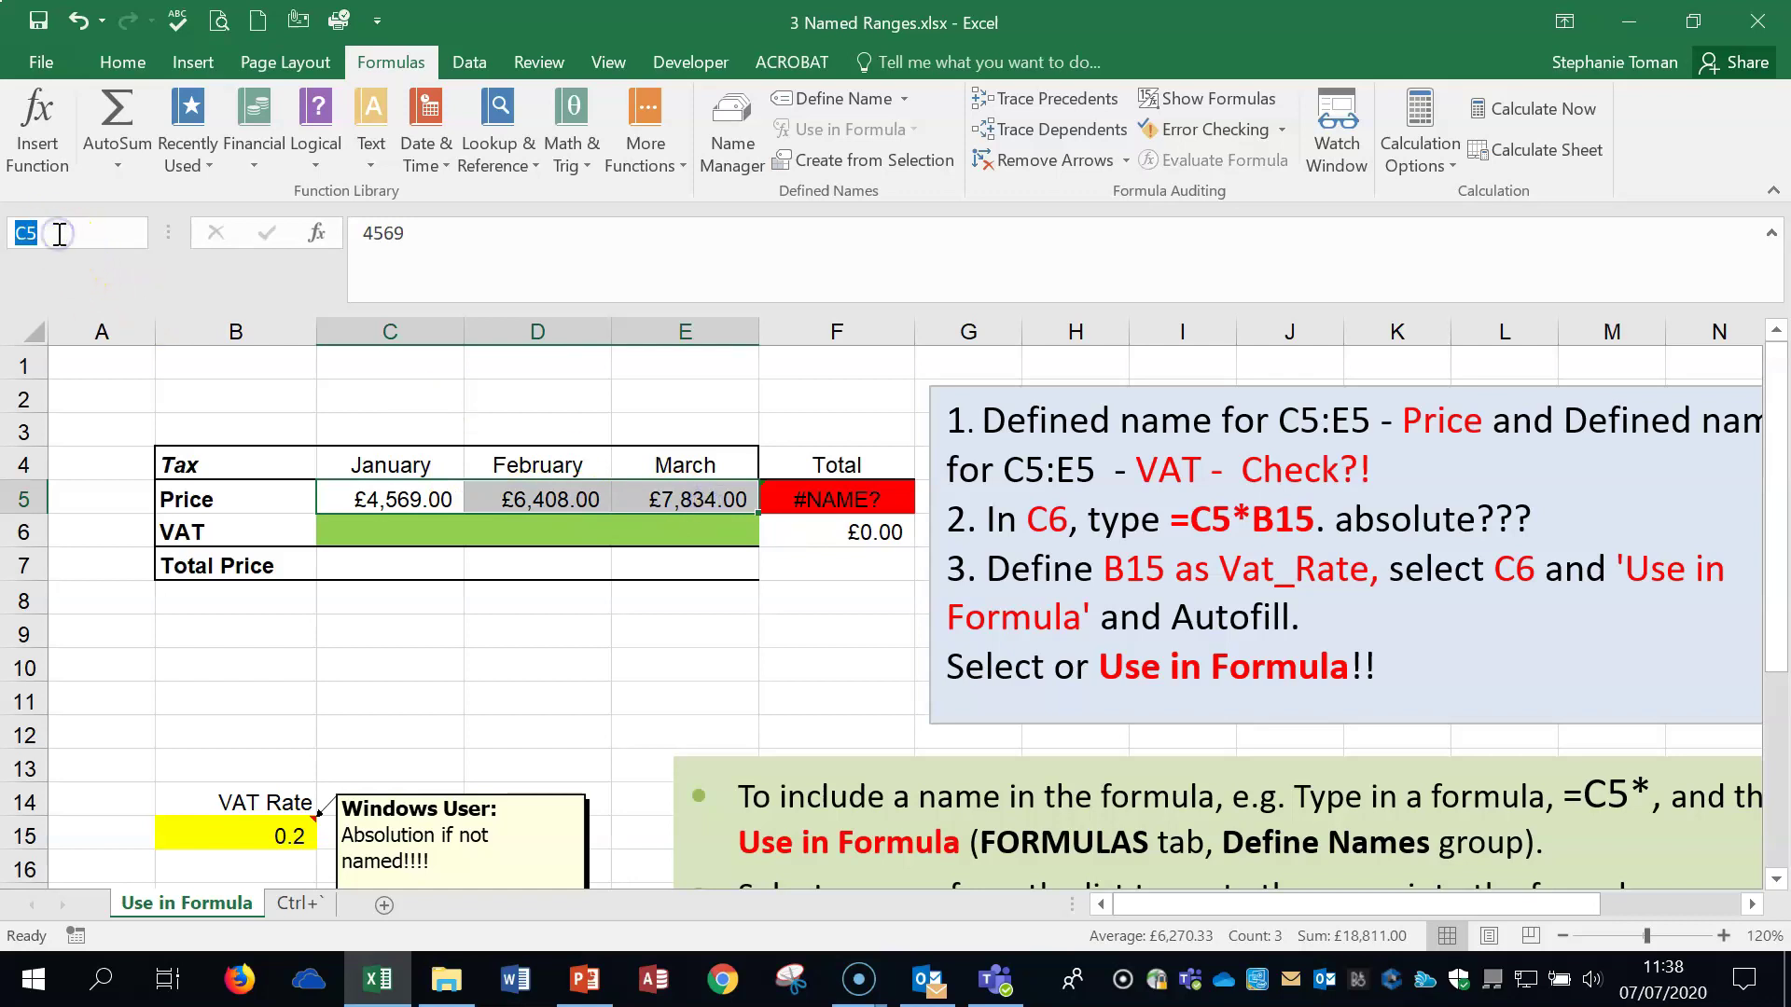
pyautogui.write('Price')
pyautogui.press('Return')
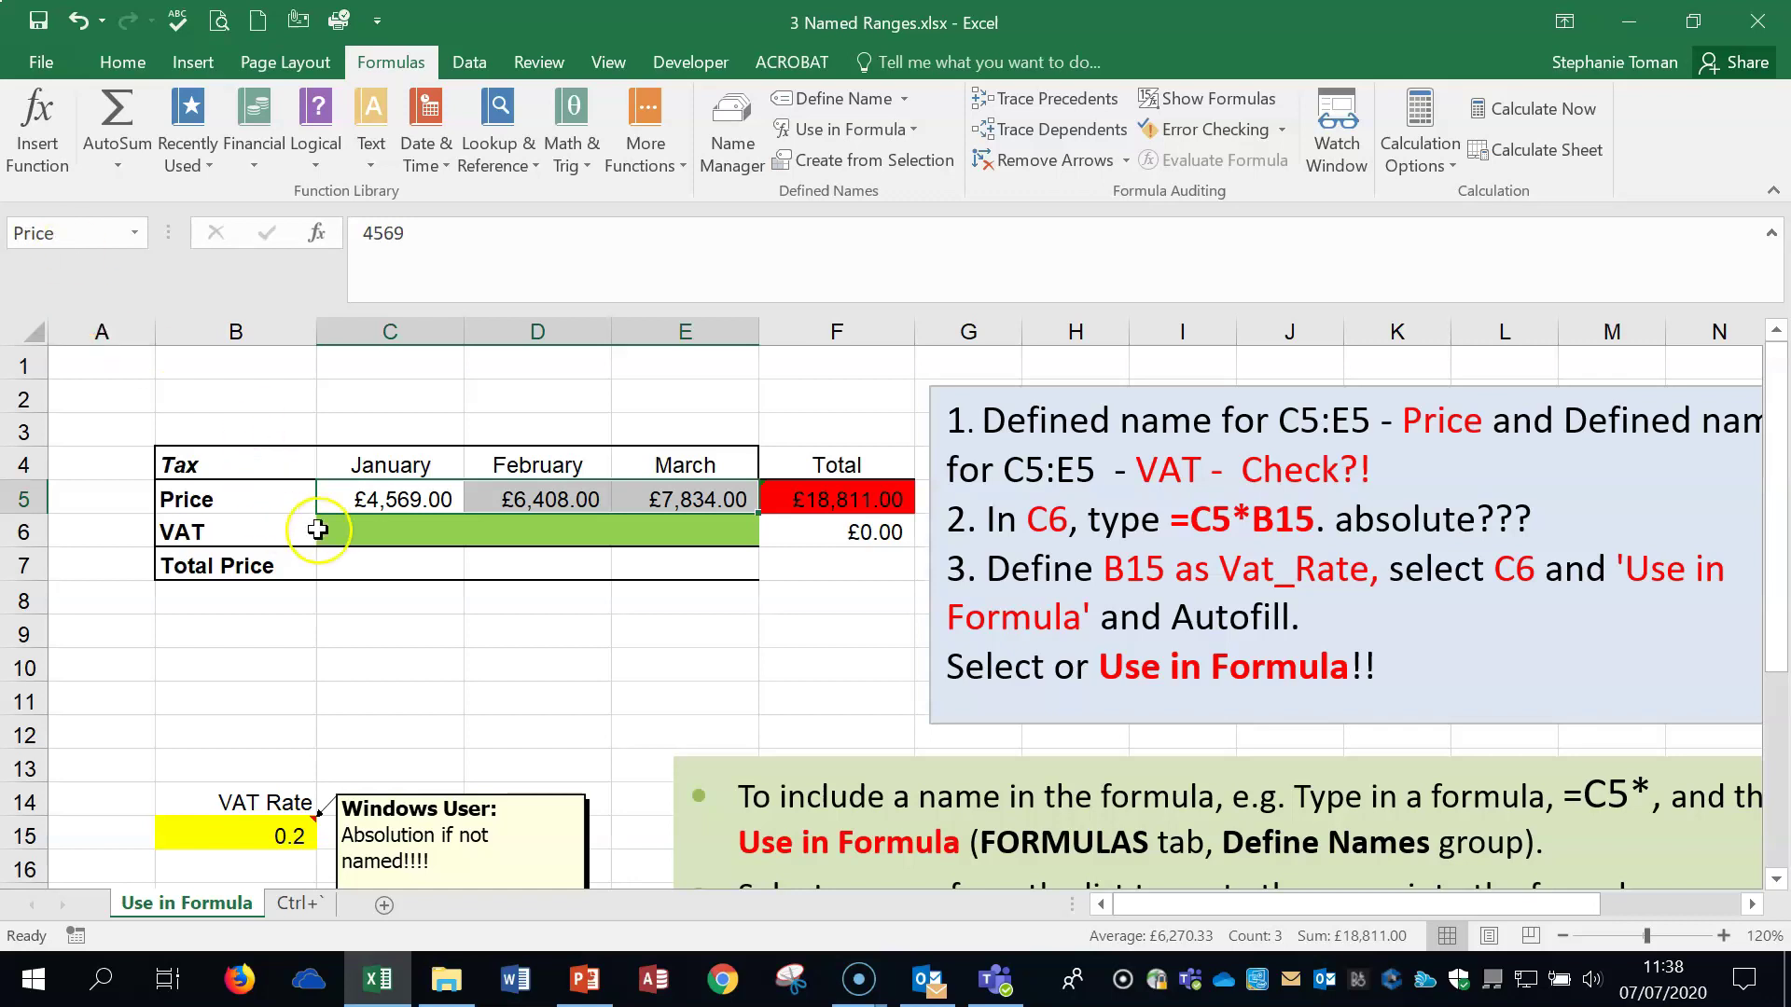
# - Name the January to March VAT range C6:E6 as VAT
pyautogui.click(453, 527)
pyautogui.moveTo(453, 527); pyautogui.dragTo(714, 535)
pyautogui.click(51, 234)
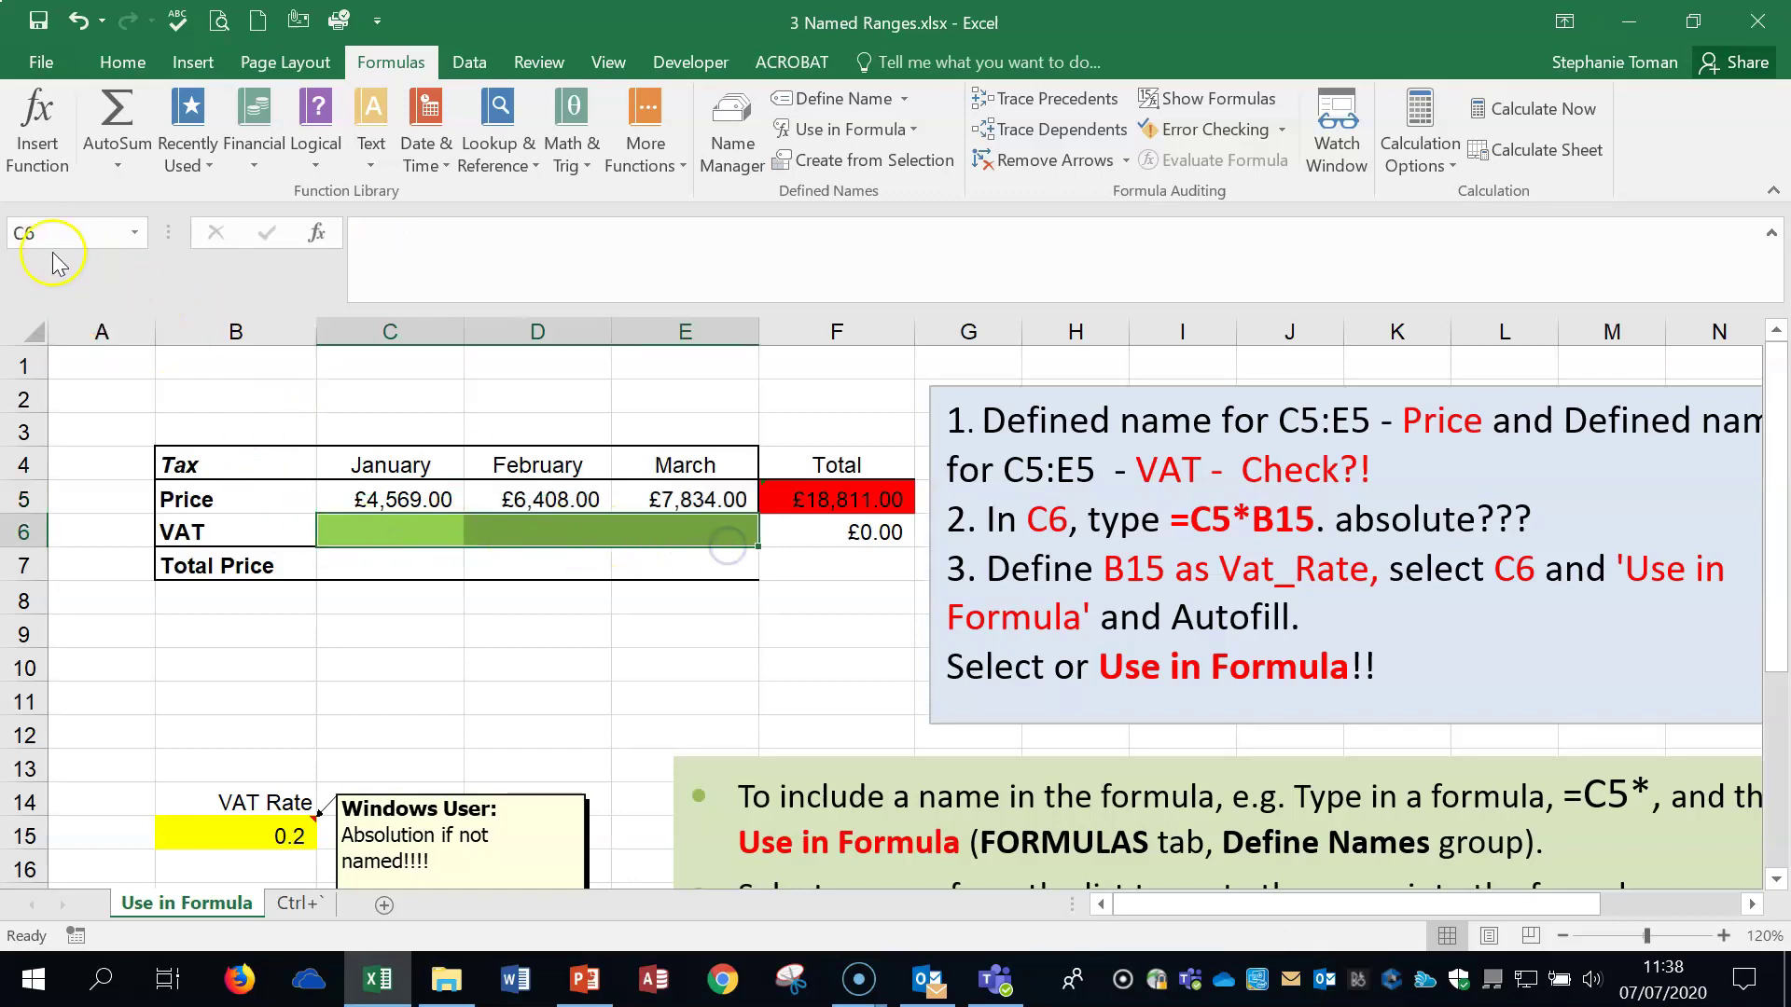
pyautogui.write('VAT')
pyautogui.press('Return')
# - Enter the formula =C5*B15 in cell C6 to calculate January's VAT
pyautogui.click(424, 531)
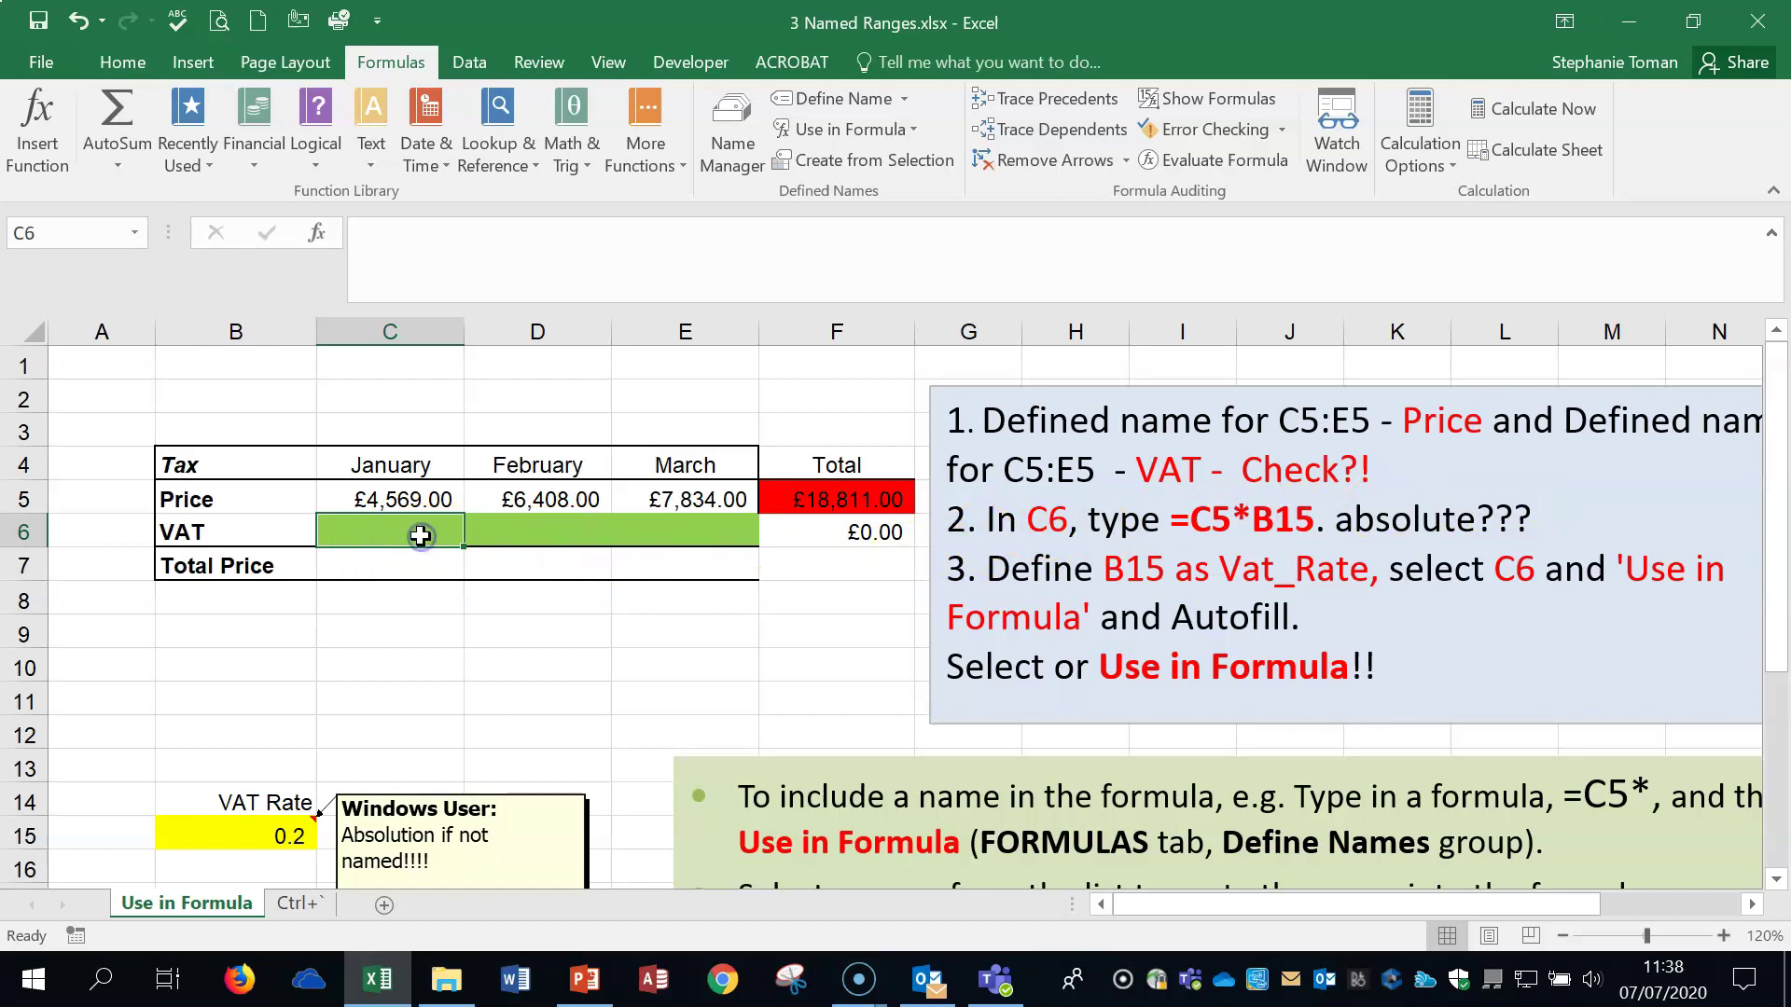
pyautogui.write('=')
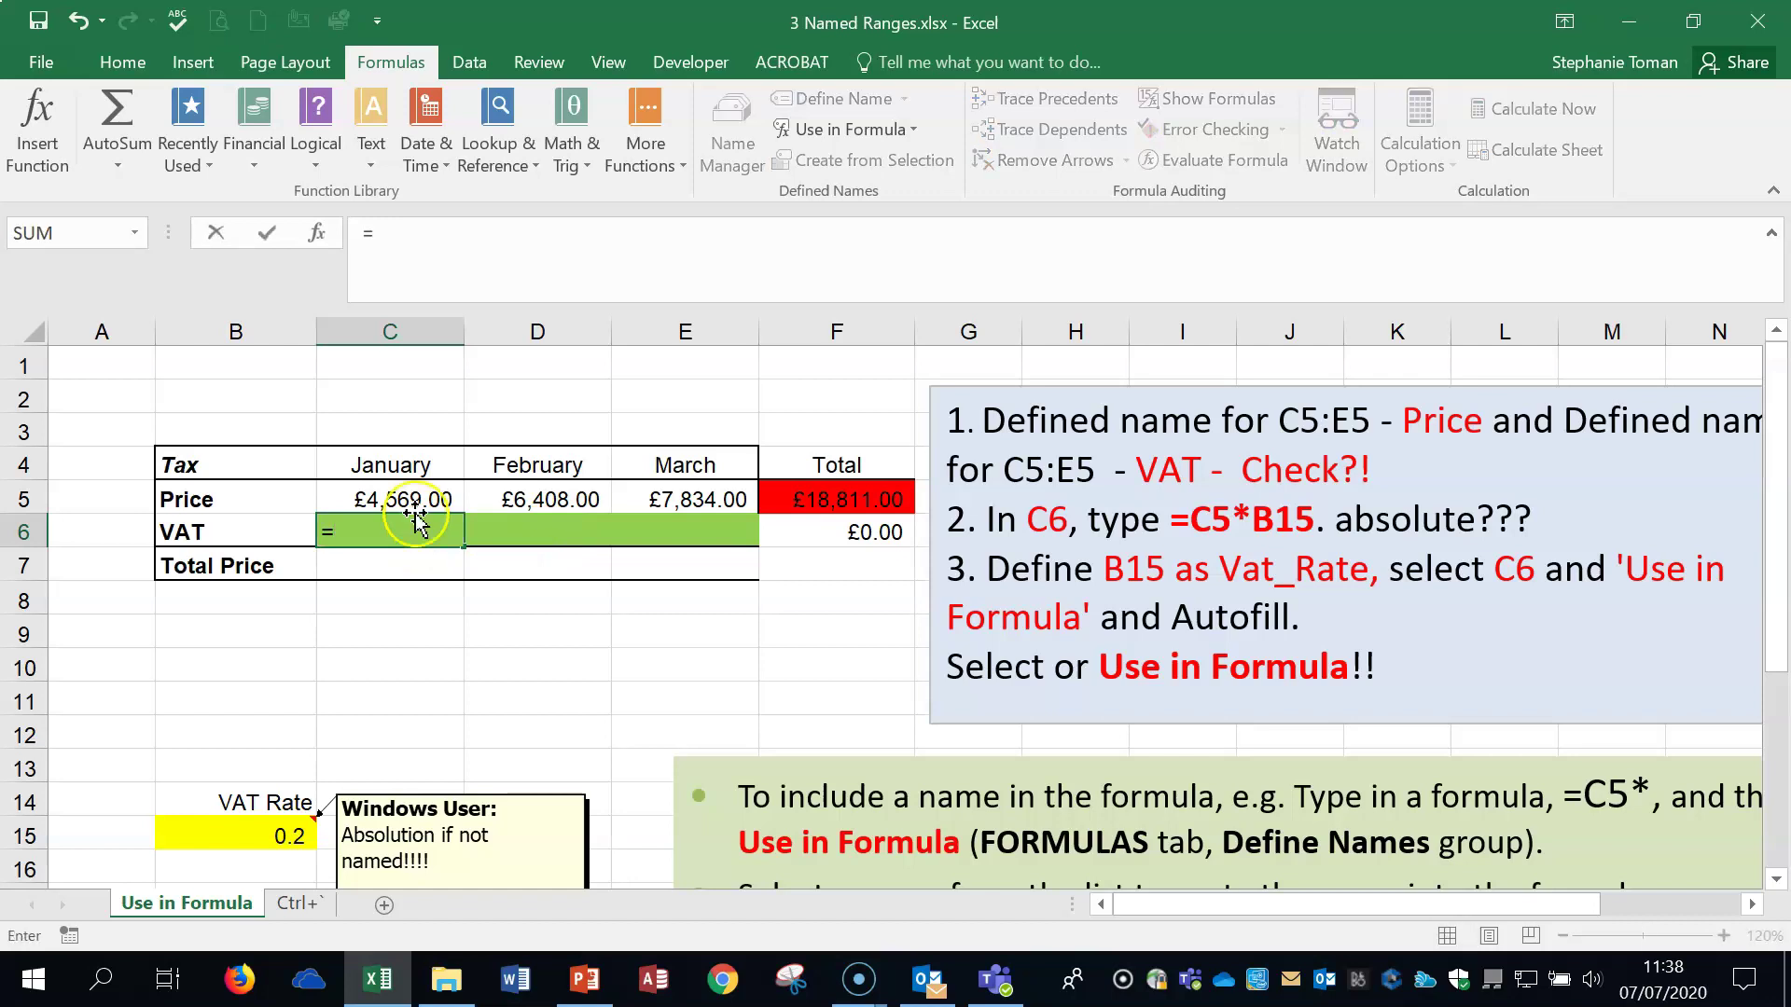
pyautogui.click(417, 499)
pyautogui.write('*')
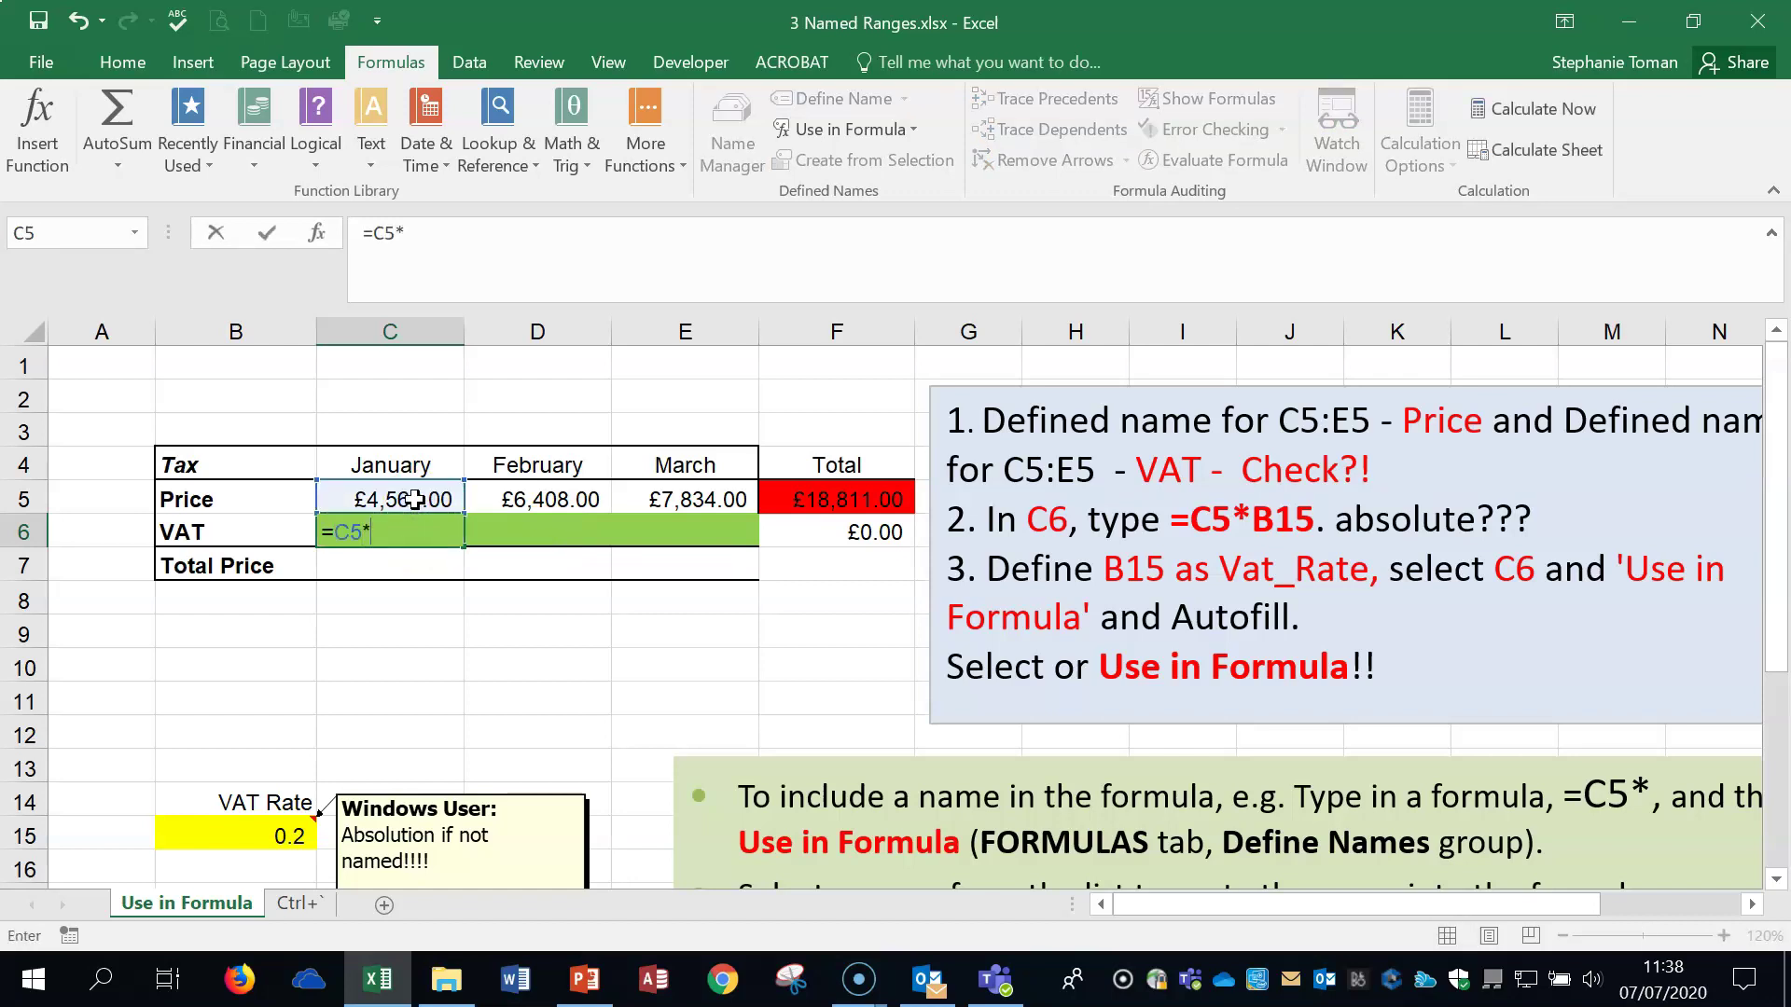
pyautogui.click(264, 837)
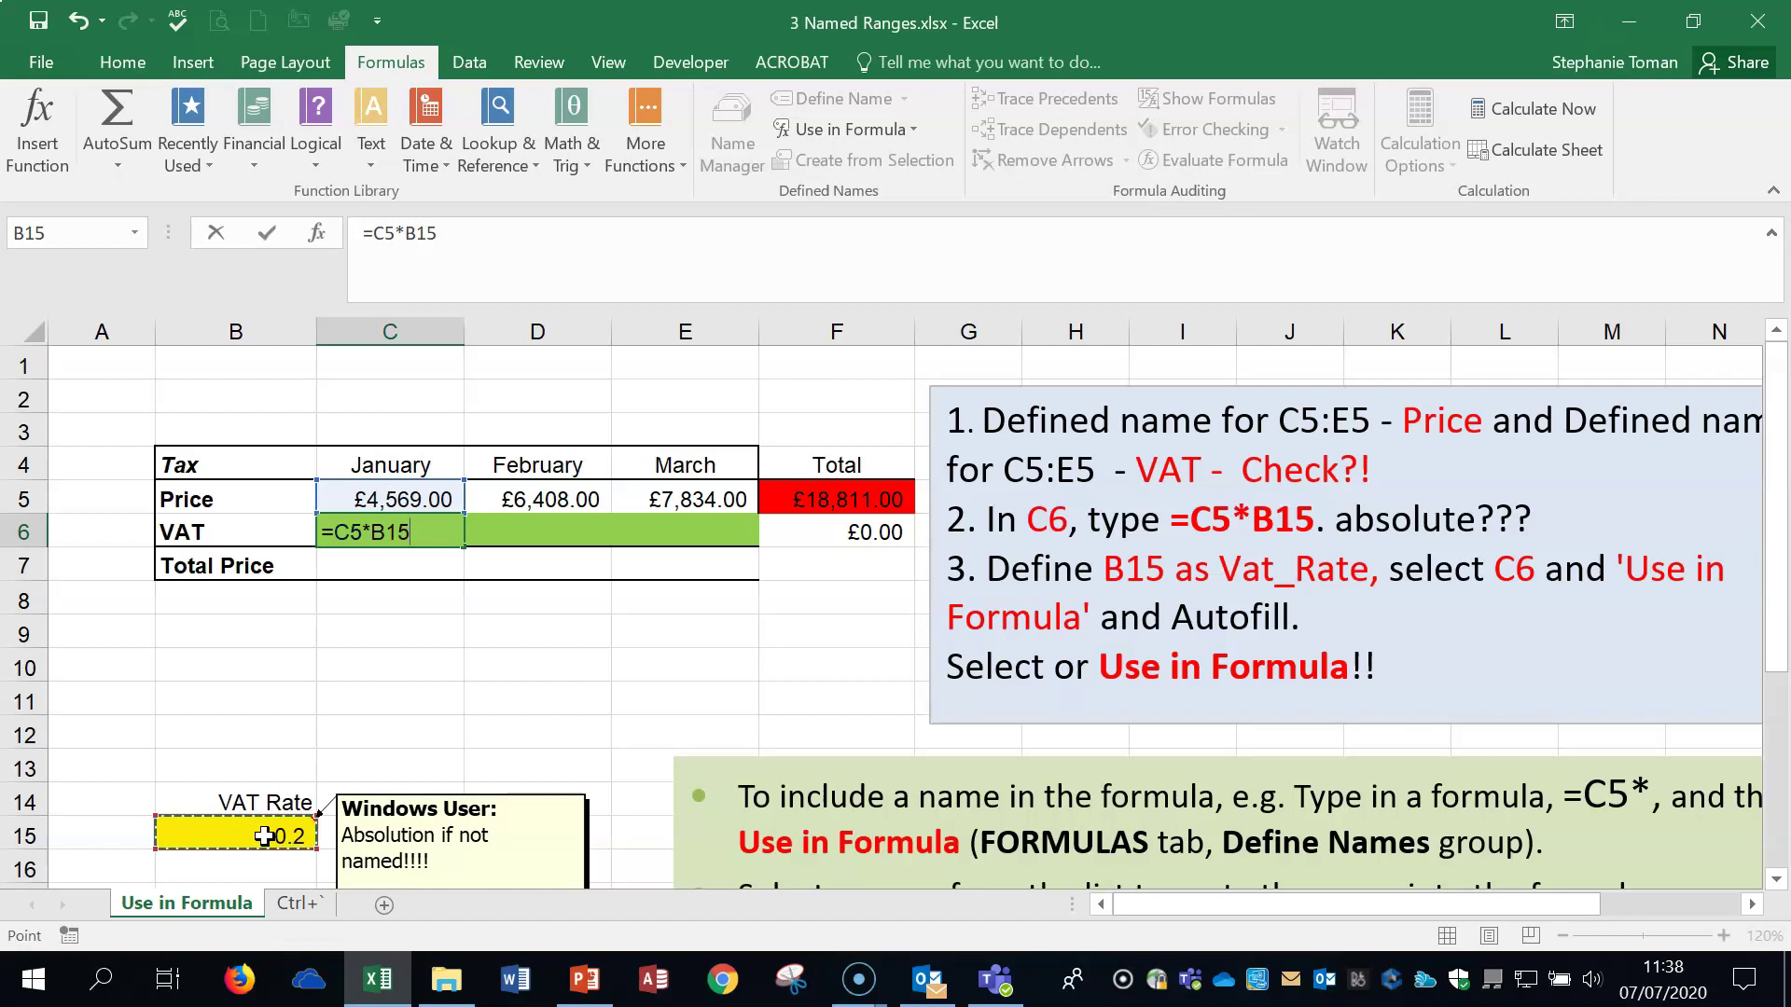
pyautogui.press('Return')
# - Fill the C6 formula across to E6, briefly show formulas in the cells to check their references, and return to values
pyautogui.click(410, 539)
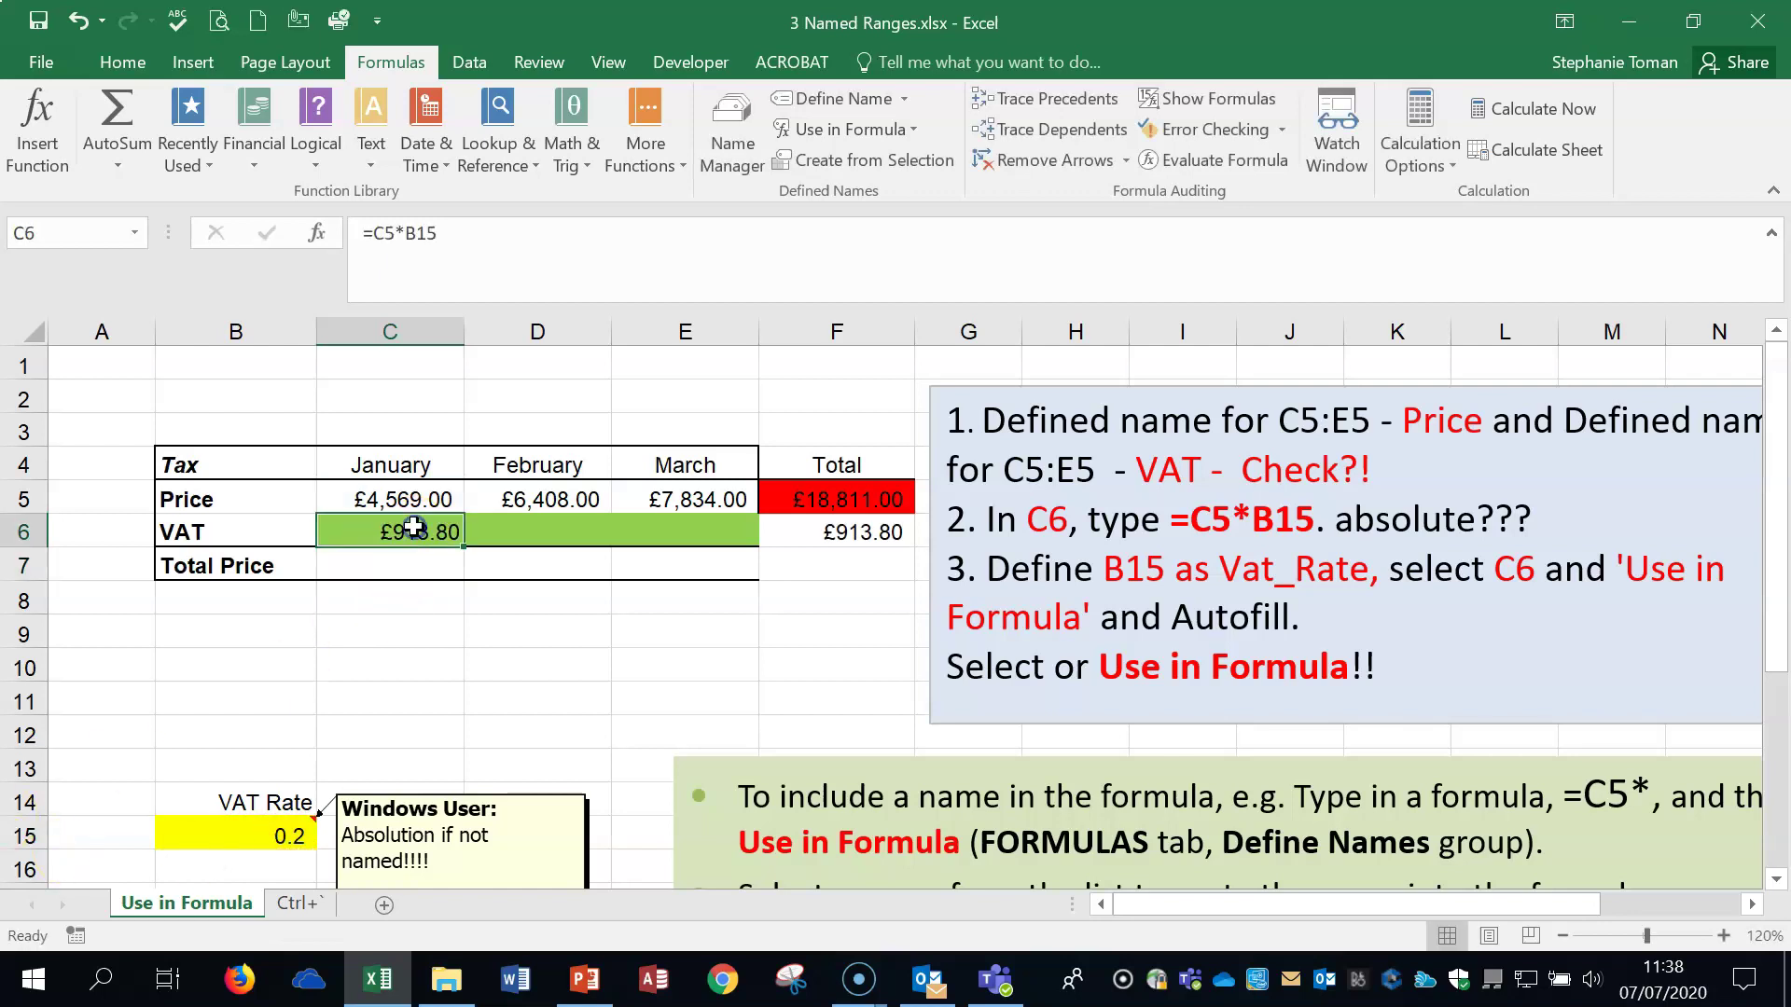
pyautogui.moveTo(464, 546); pyautogui.dragTo(746, 536)
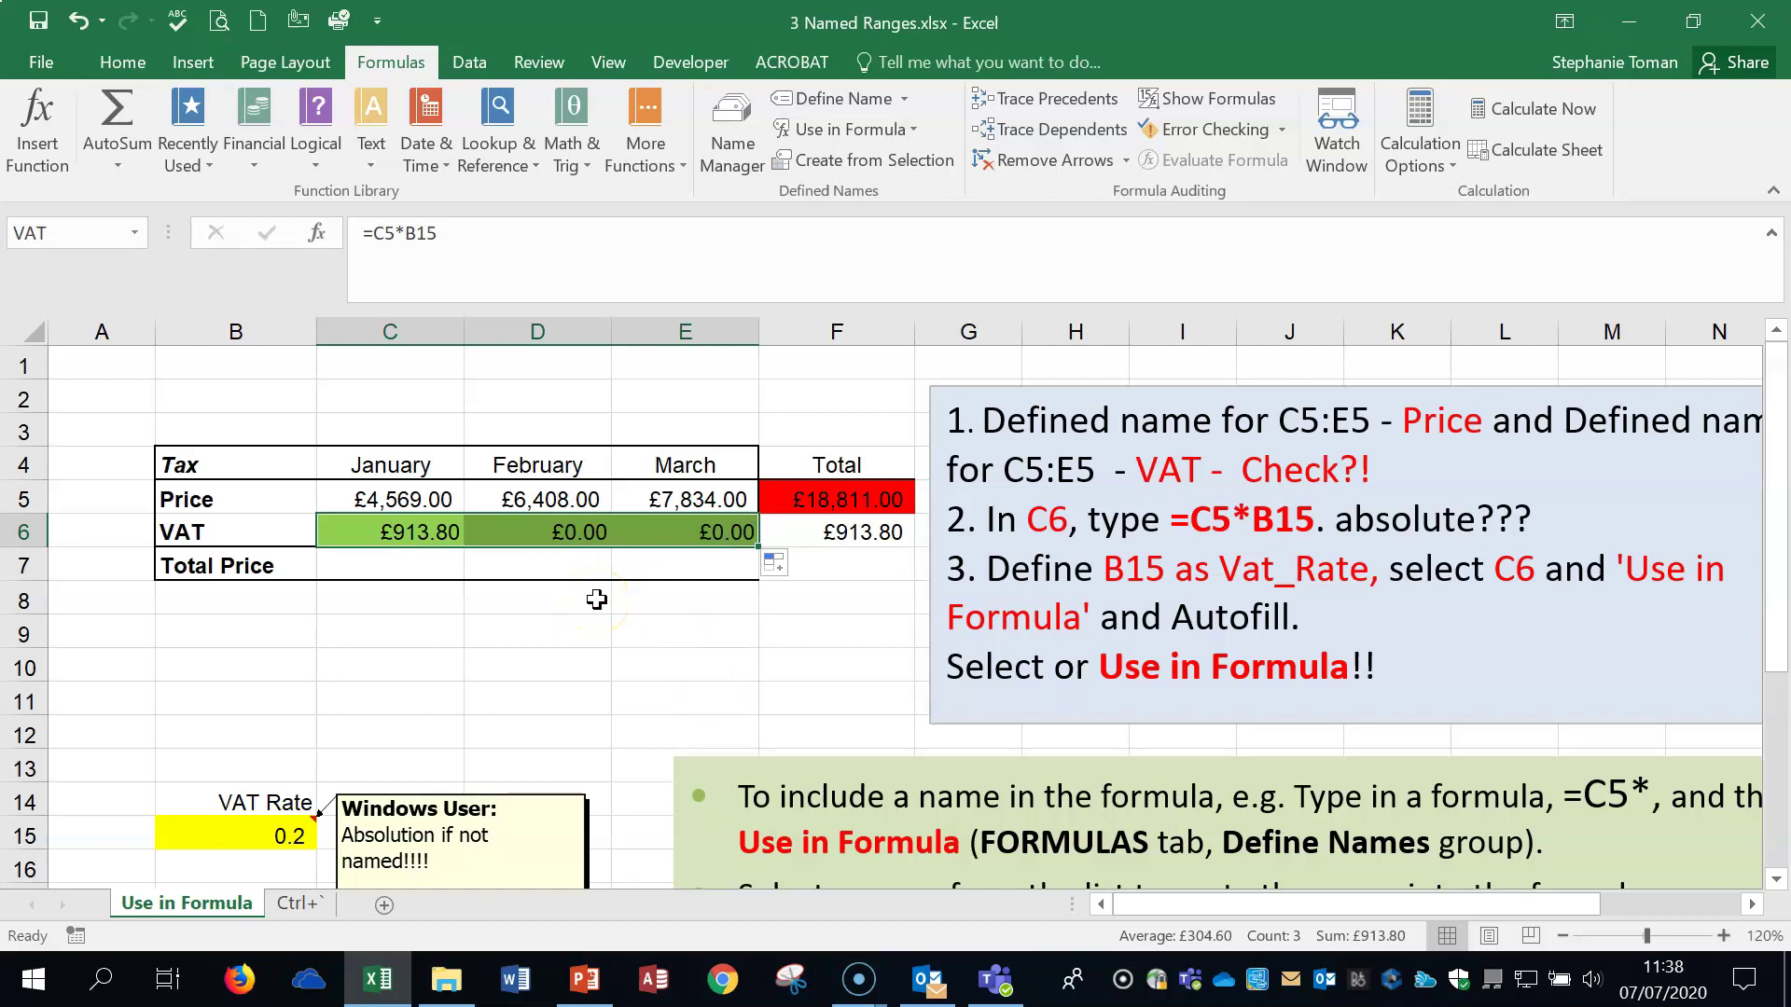
pyautogui.hotkey('ctrl', '`')
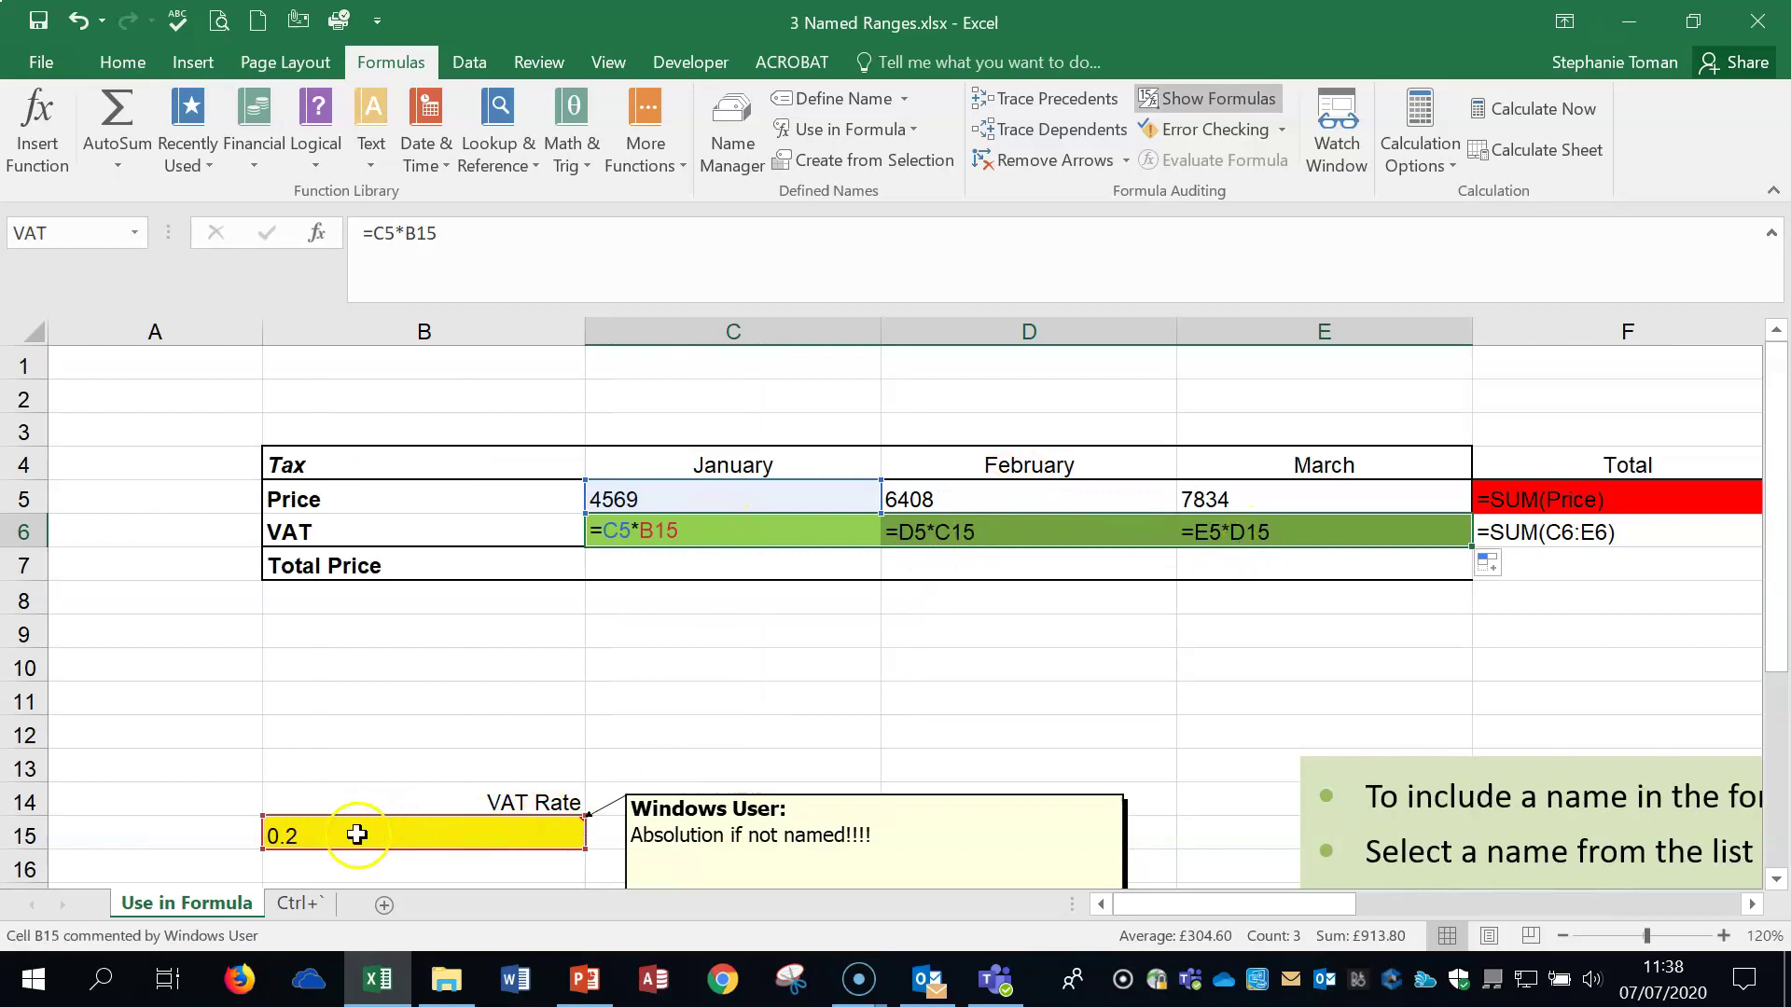
pyautogui.hotkey('ctrl', '`')
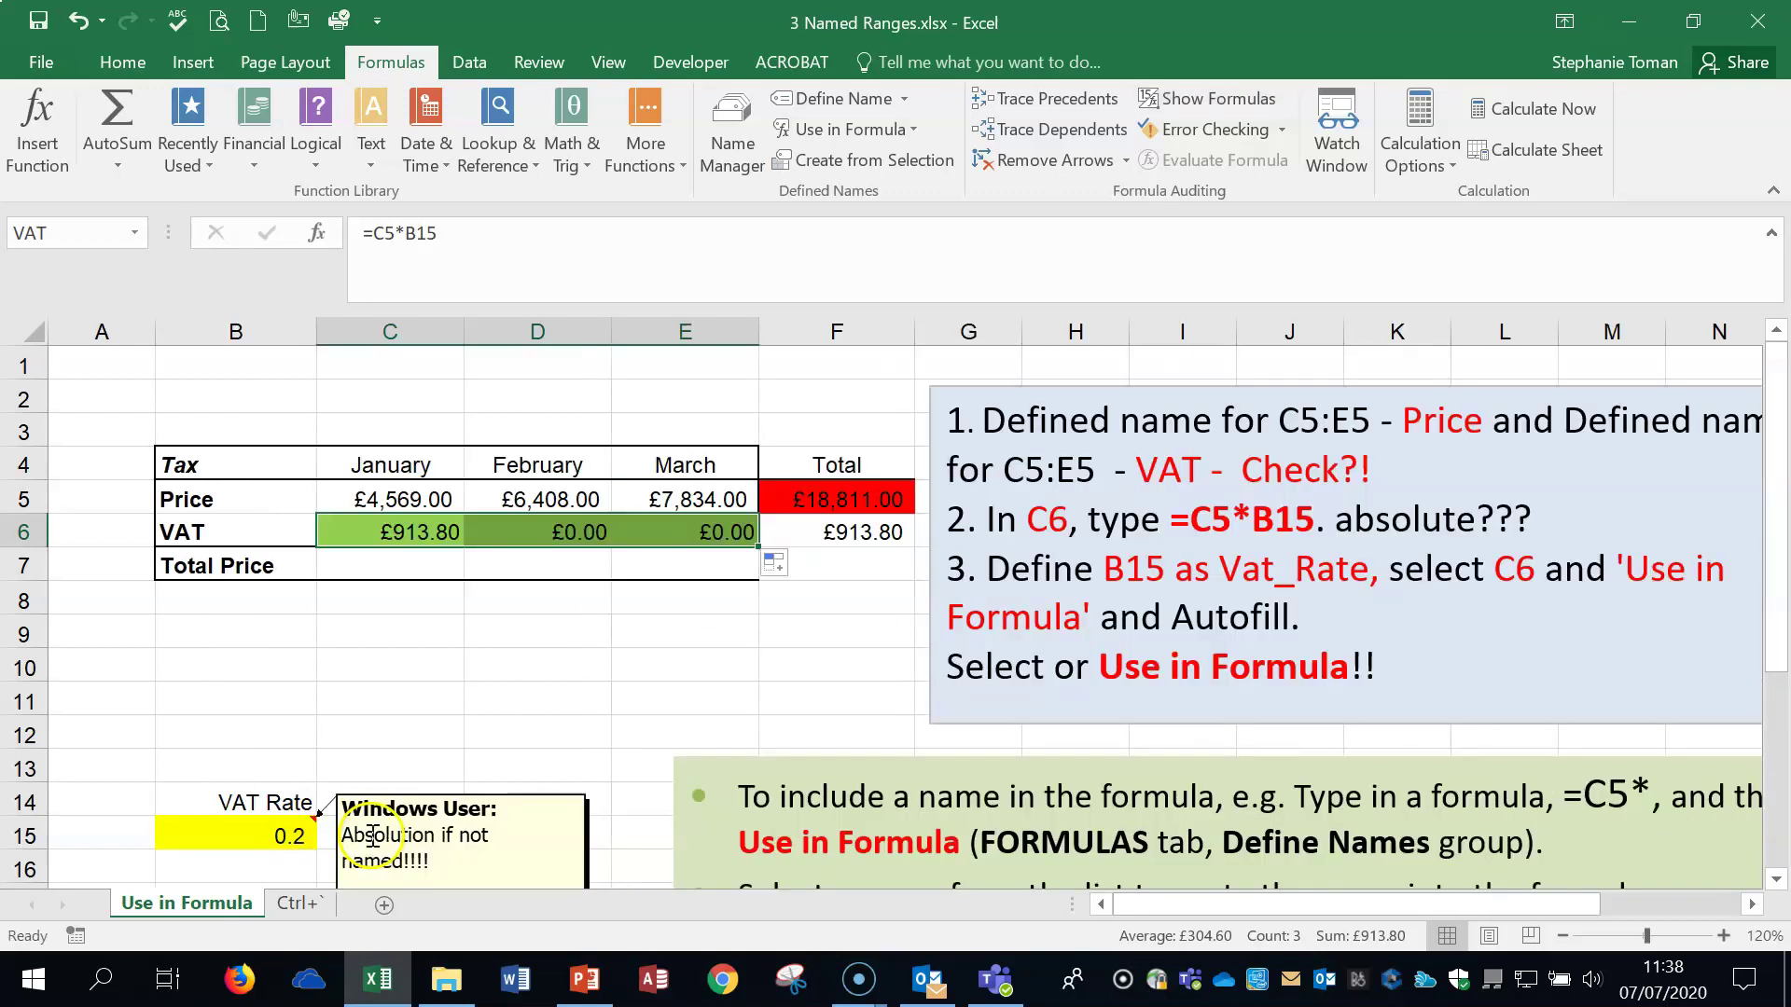
# - Make the VAT rate reference in C6 absolute so the formula reads =C5*$B$15
pyautogui.doubleClick(415, 532)
pyautogui.doubleClick(417, 234)
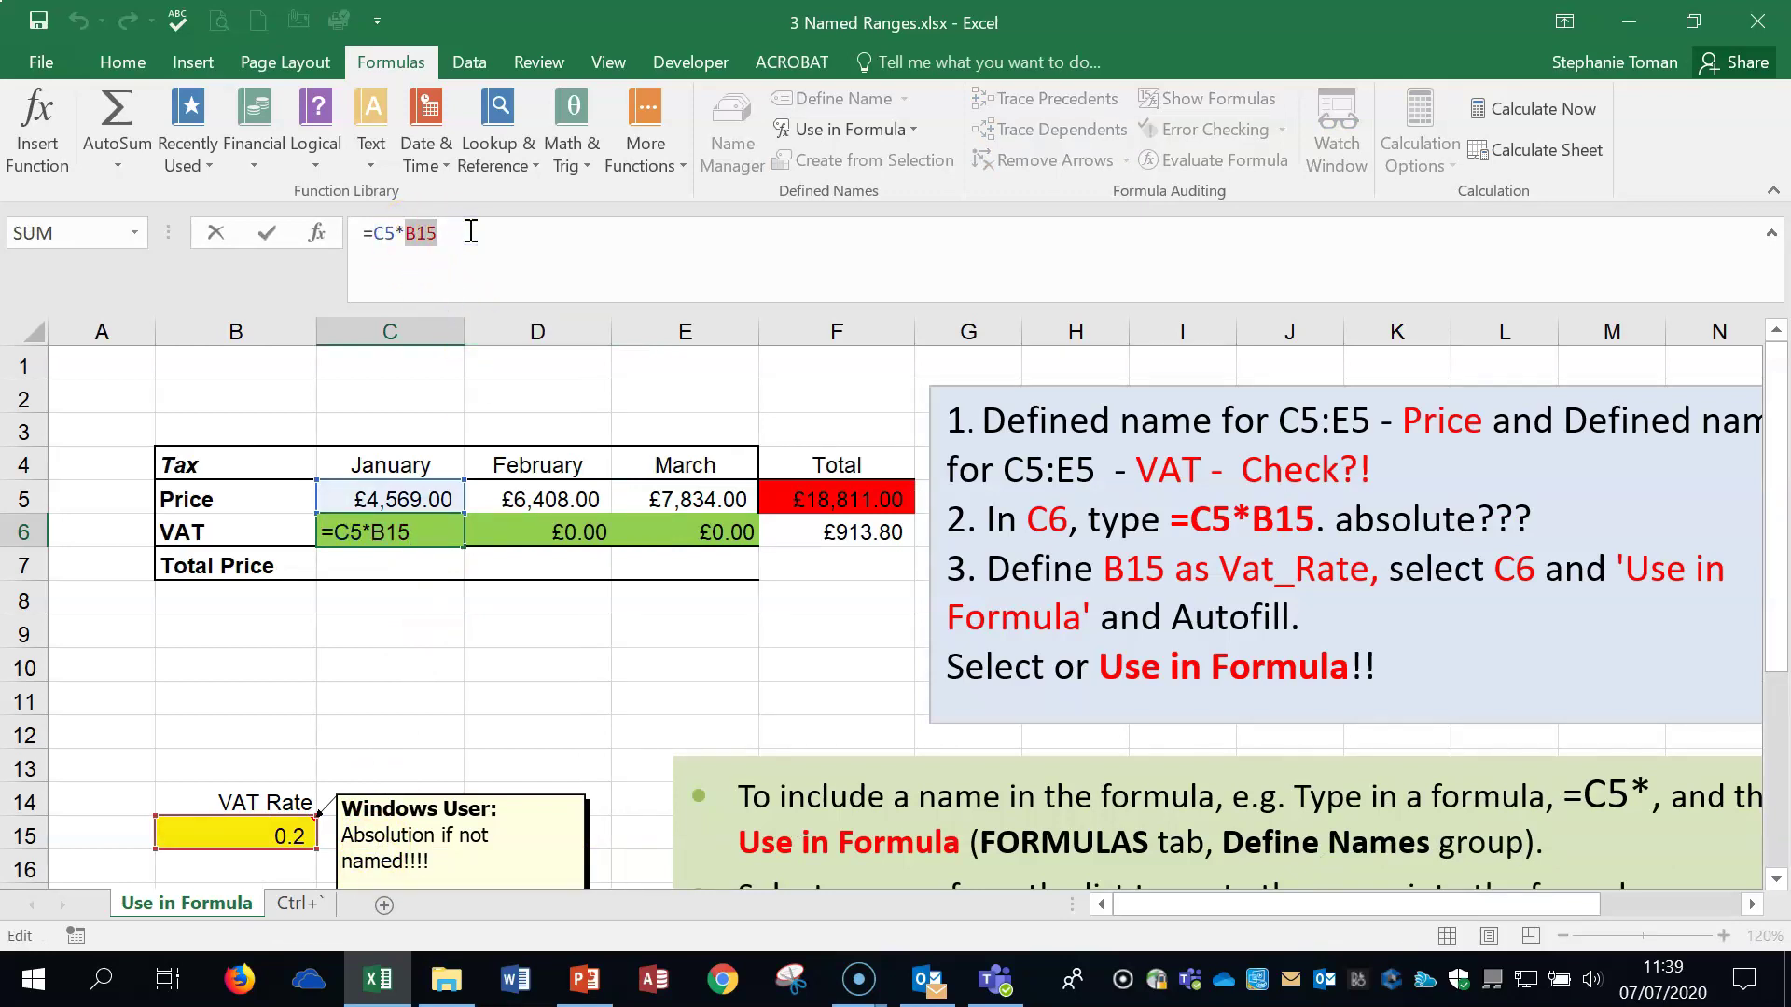
pyautogui.press('F4')
pyautogui.press('F4')
pyautogui.press('F4')
pyautogui.press('F4')
pyautogui.press('F4')
pyautogui.press('F4')
pyautogui.press('F4')
pyautogui.press('F4')
pyautogui.click(267, 232)
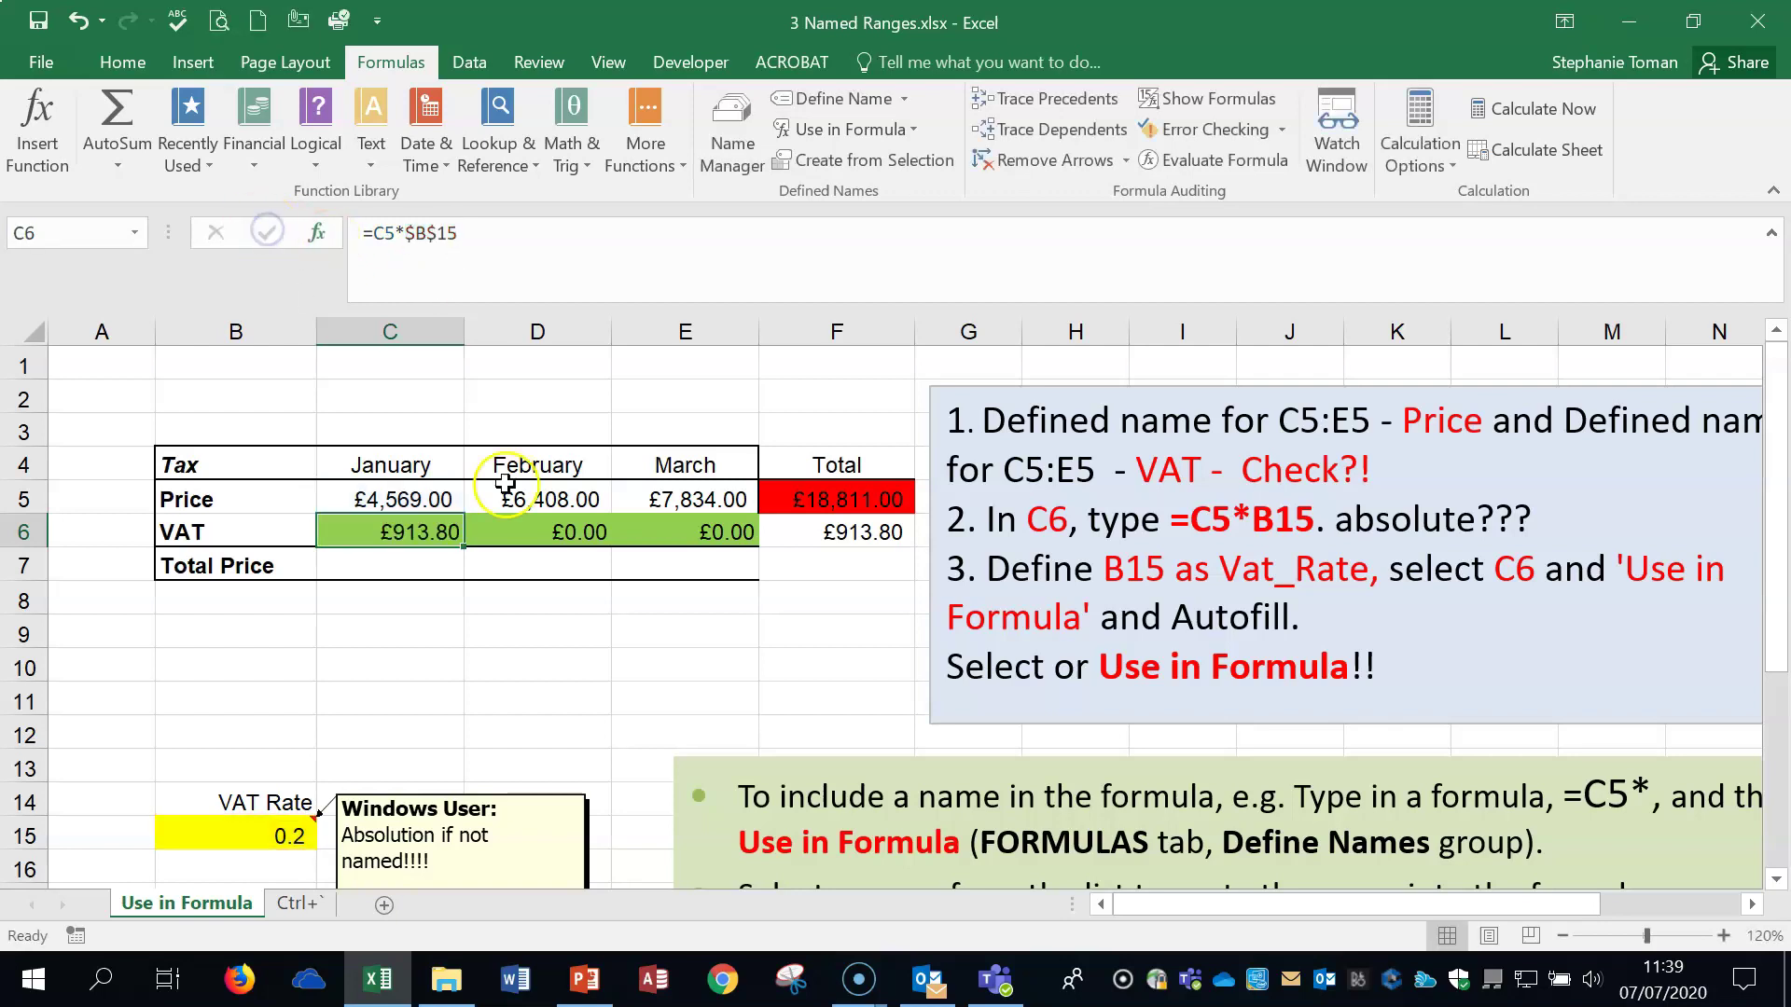
# - Fill the formula with the absolute VAT rate reference from C6 across to March in E6
pyautogui.moveTo(465, 548); pyautogui.dragTo(466, 571)
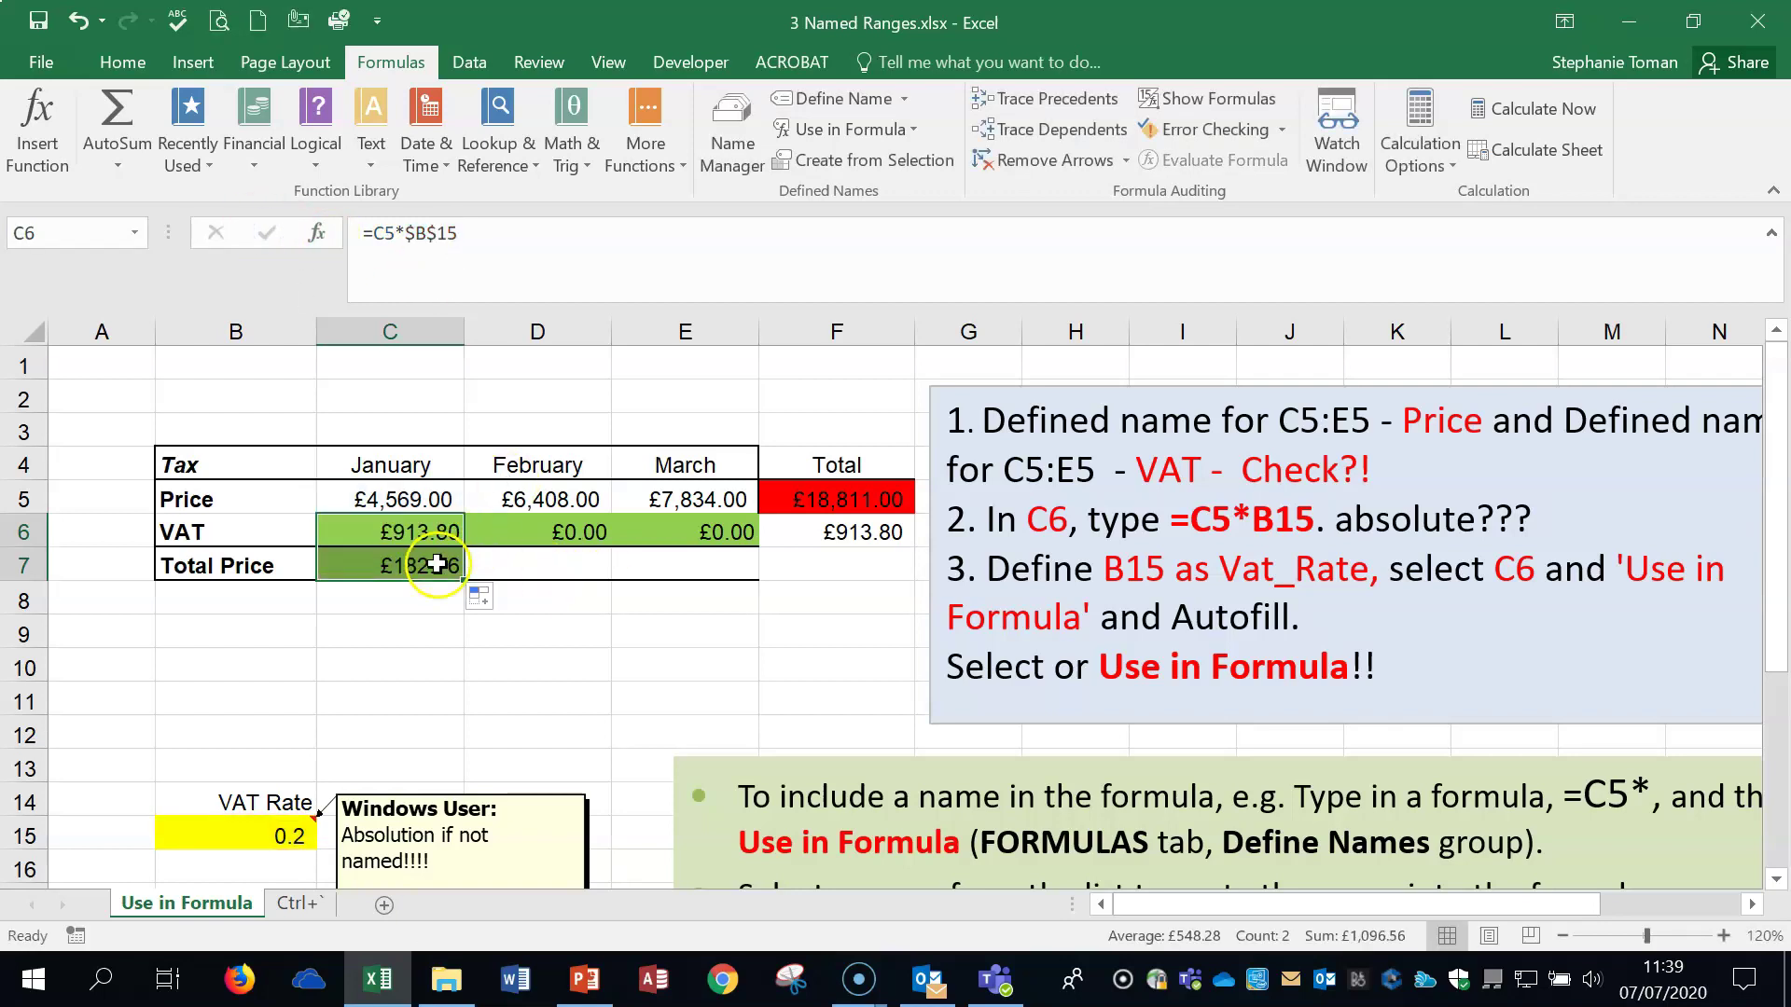
pyautogui.click(440, 521)
pyautogui.moveTo(464, 546); pyautogui.dragTo(737, 539)
# - Check the cell references in the VAT formulas for February, March and January
pyautogui.click(587, 546)
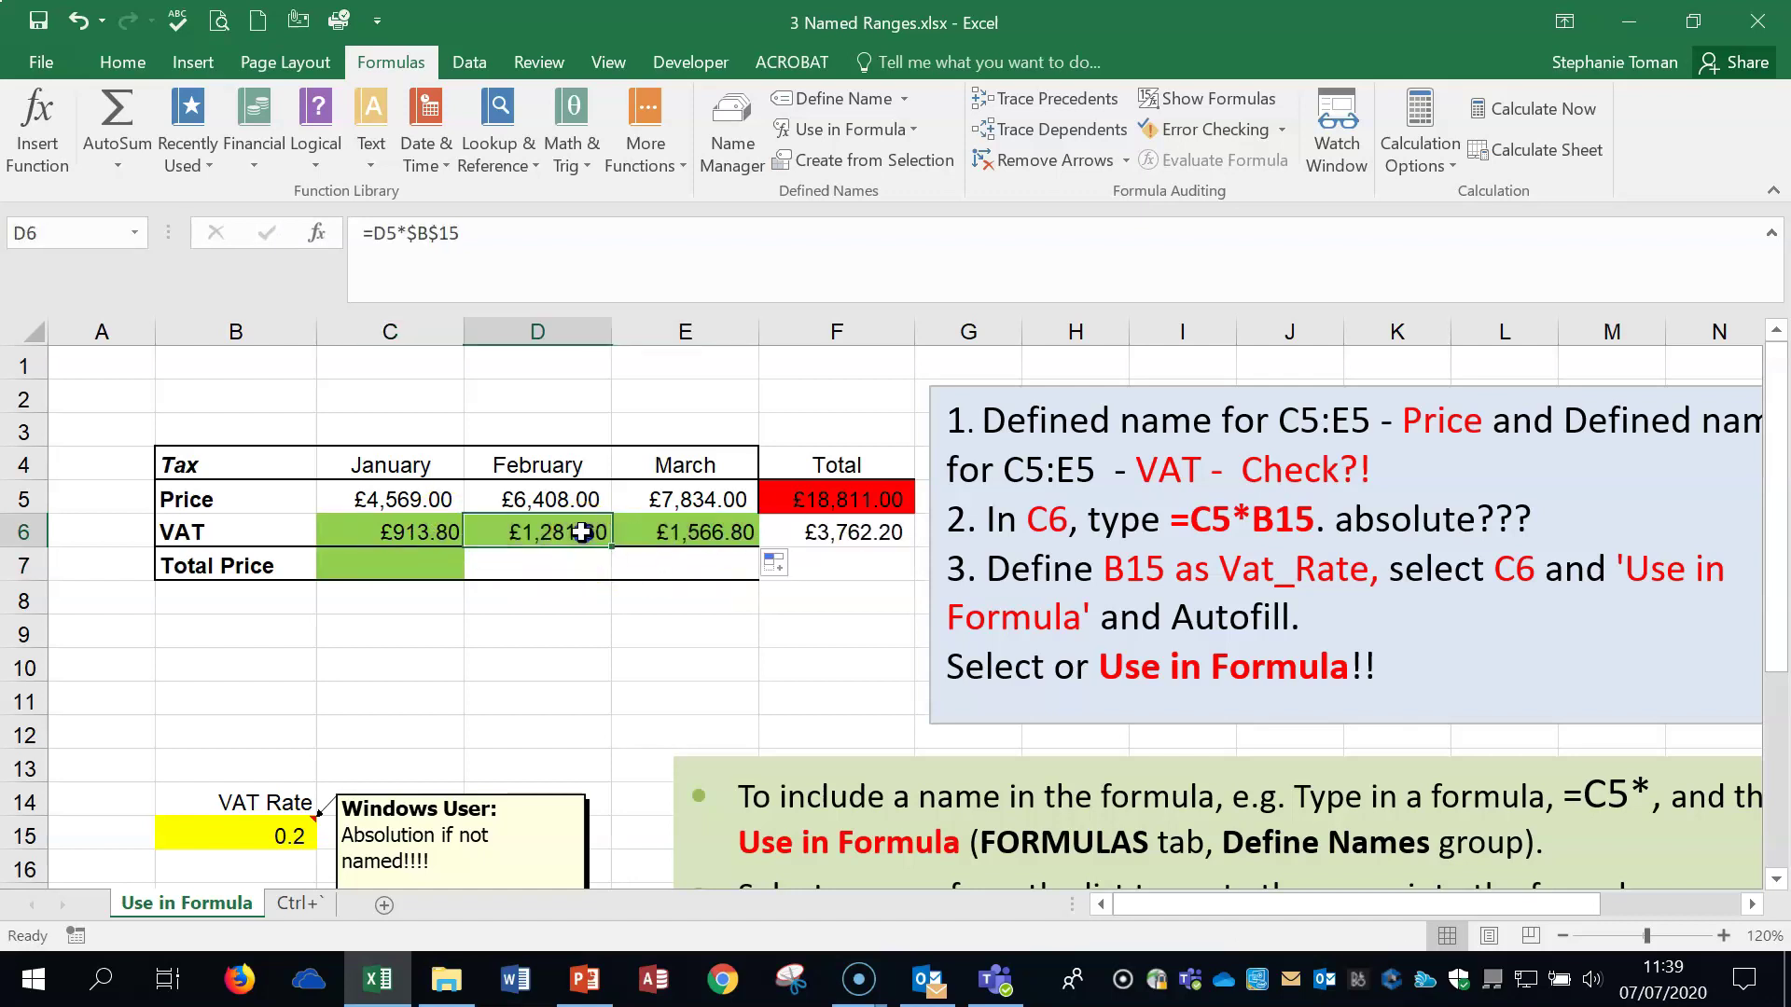
pyautogui.press('F2')
pyautogui.press('Escape')
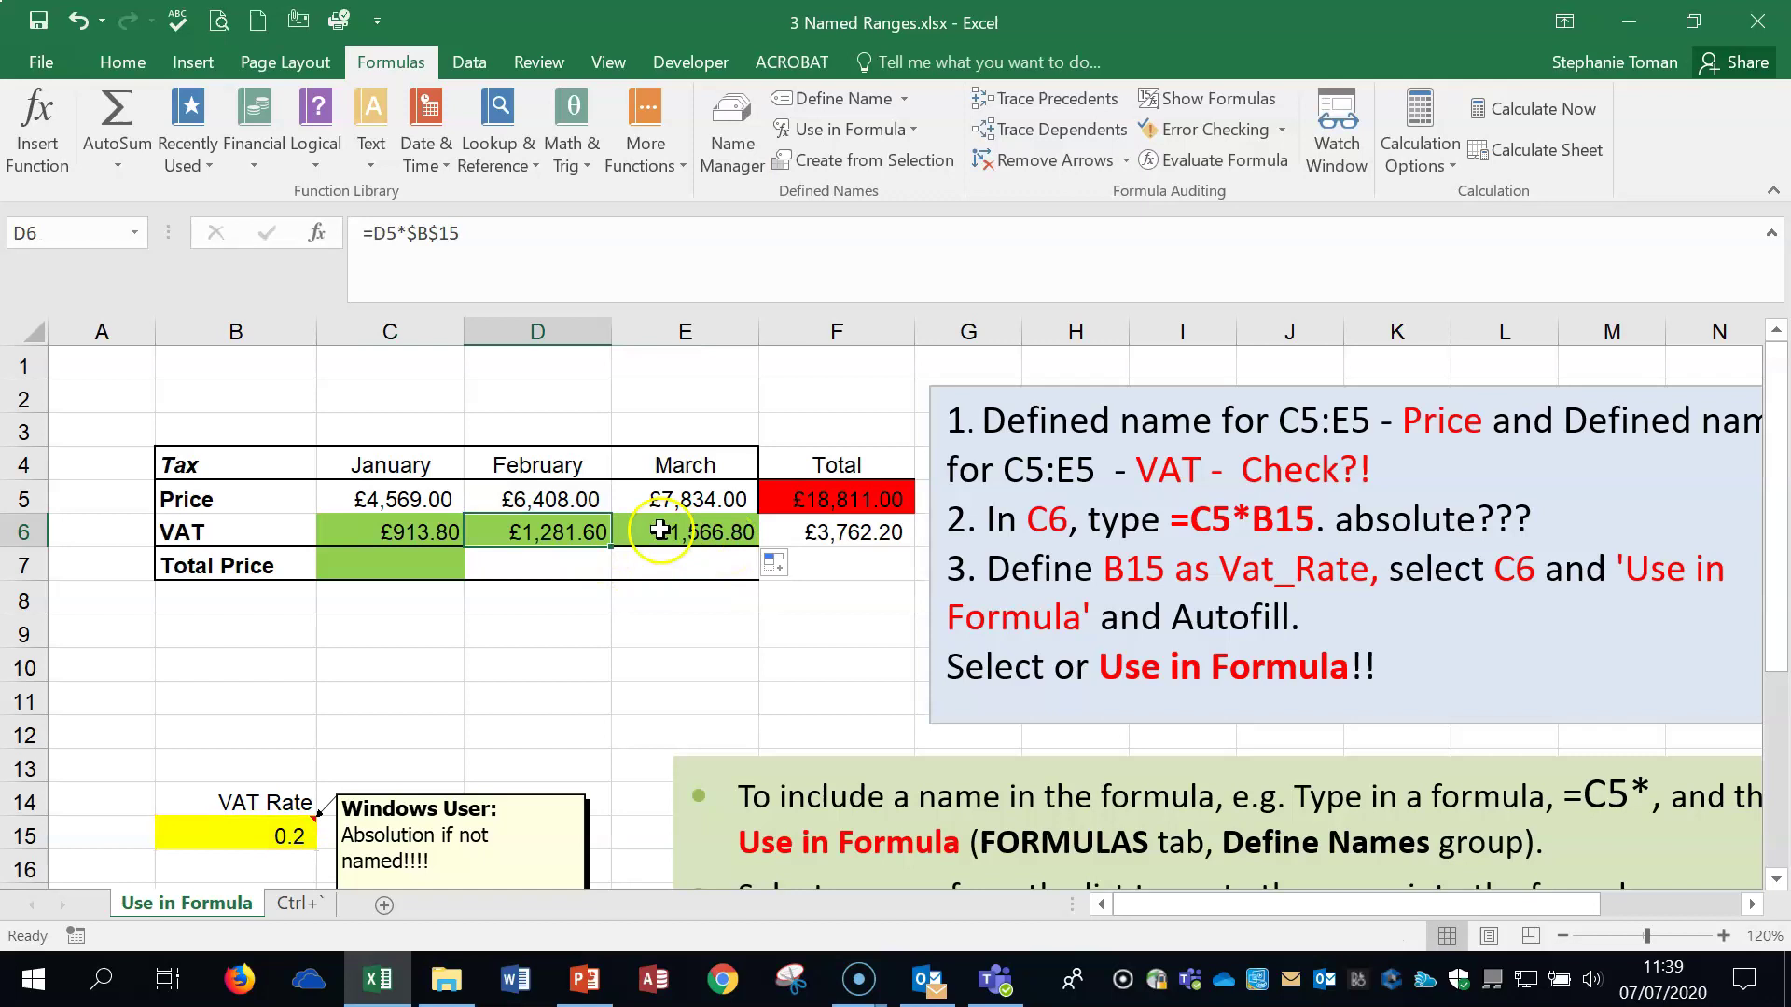
pyautogui.click(659, 527)
pyautogui.press('F2')
pyautogui.press('Escape')
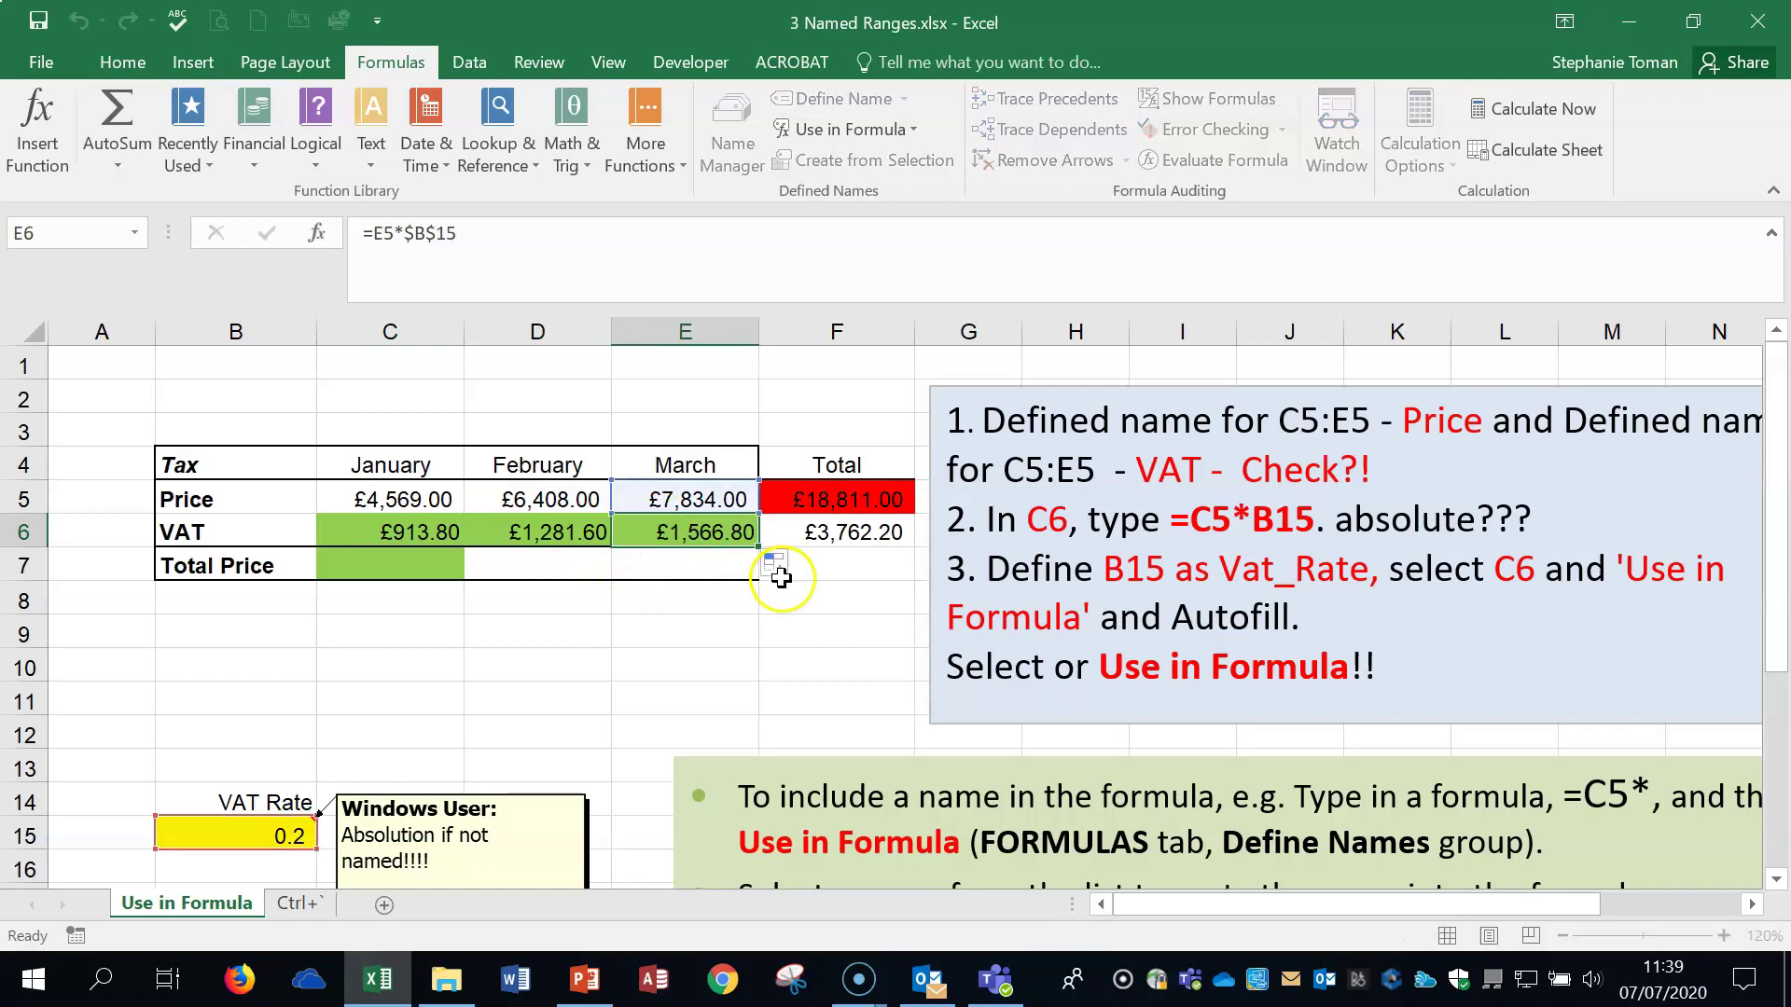
pyautogui.doubleClick(417, 532)
pyautogui.press('Escape')
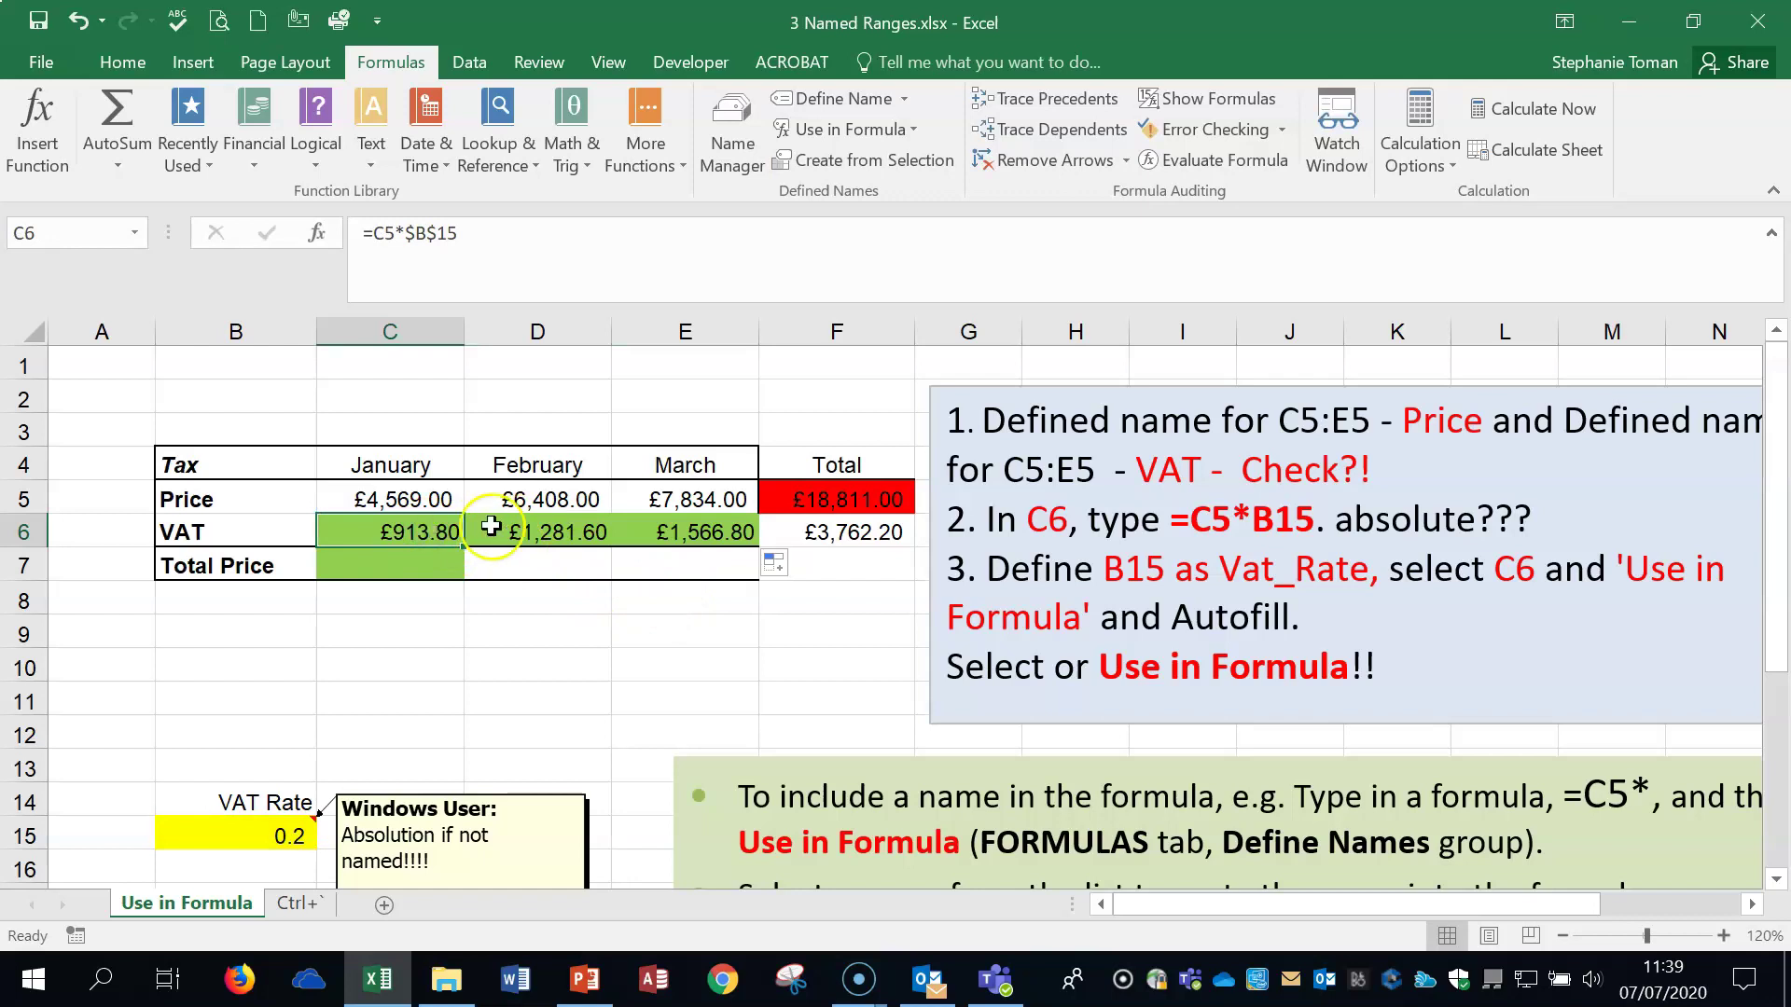
# - Change the C6 formula back to the relative reference =C5*B15, refill it across to E6, and inspect C6
pyautogui.moveTo(405, 233); pyautogui.dragTo(458, 233)
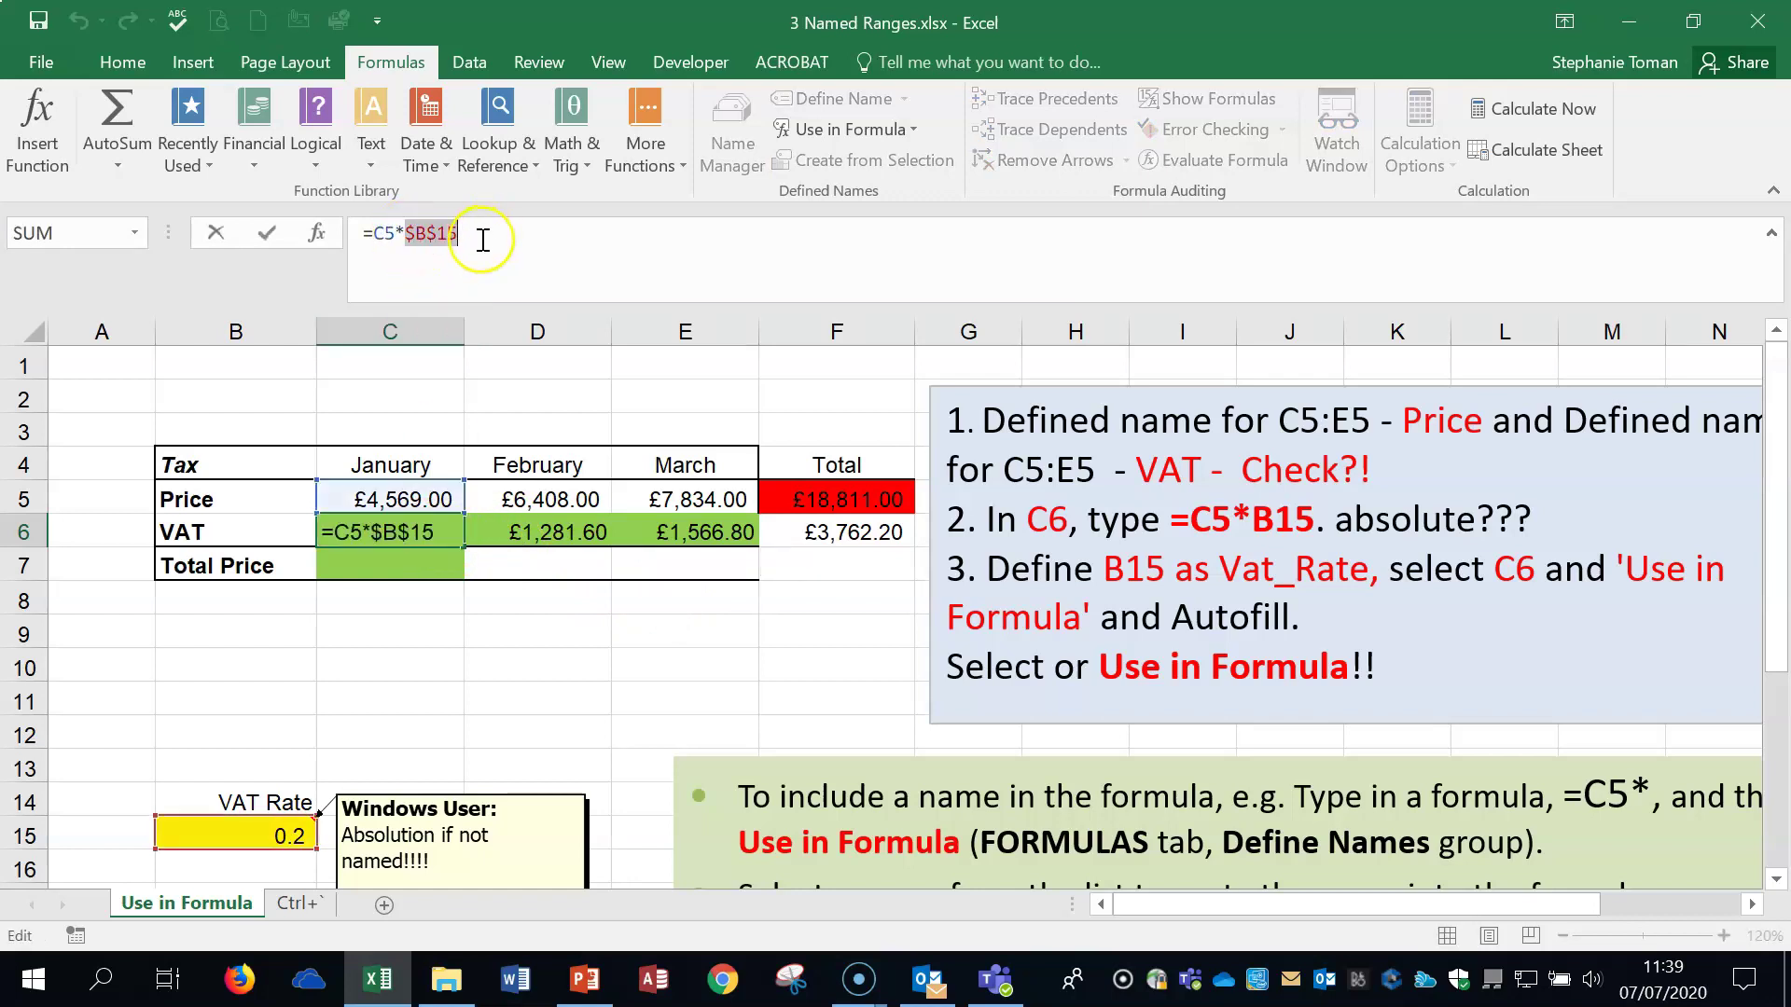
pyautogui.press('F4')
pyautogui.press('F4')
pyautogui.press('F4')
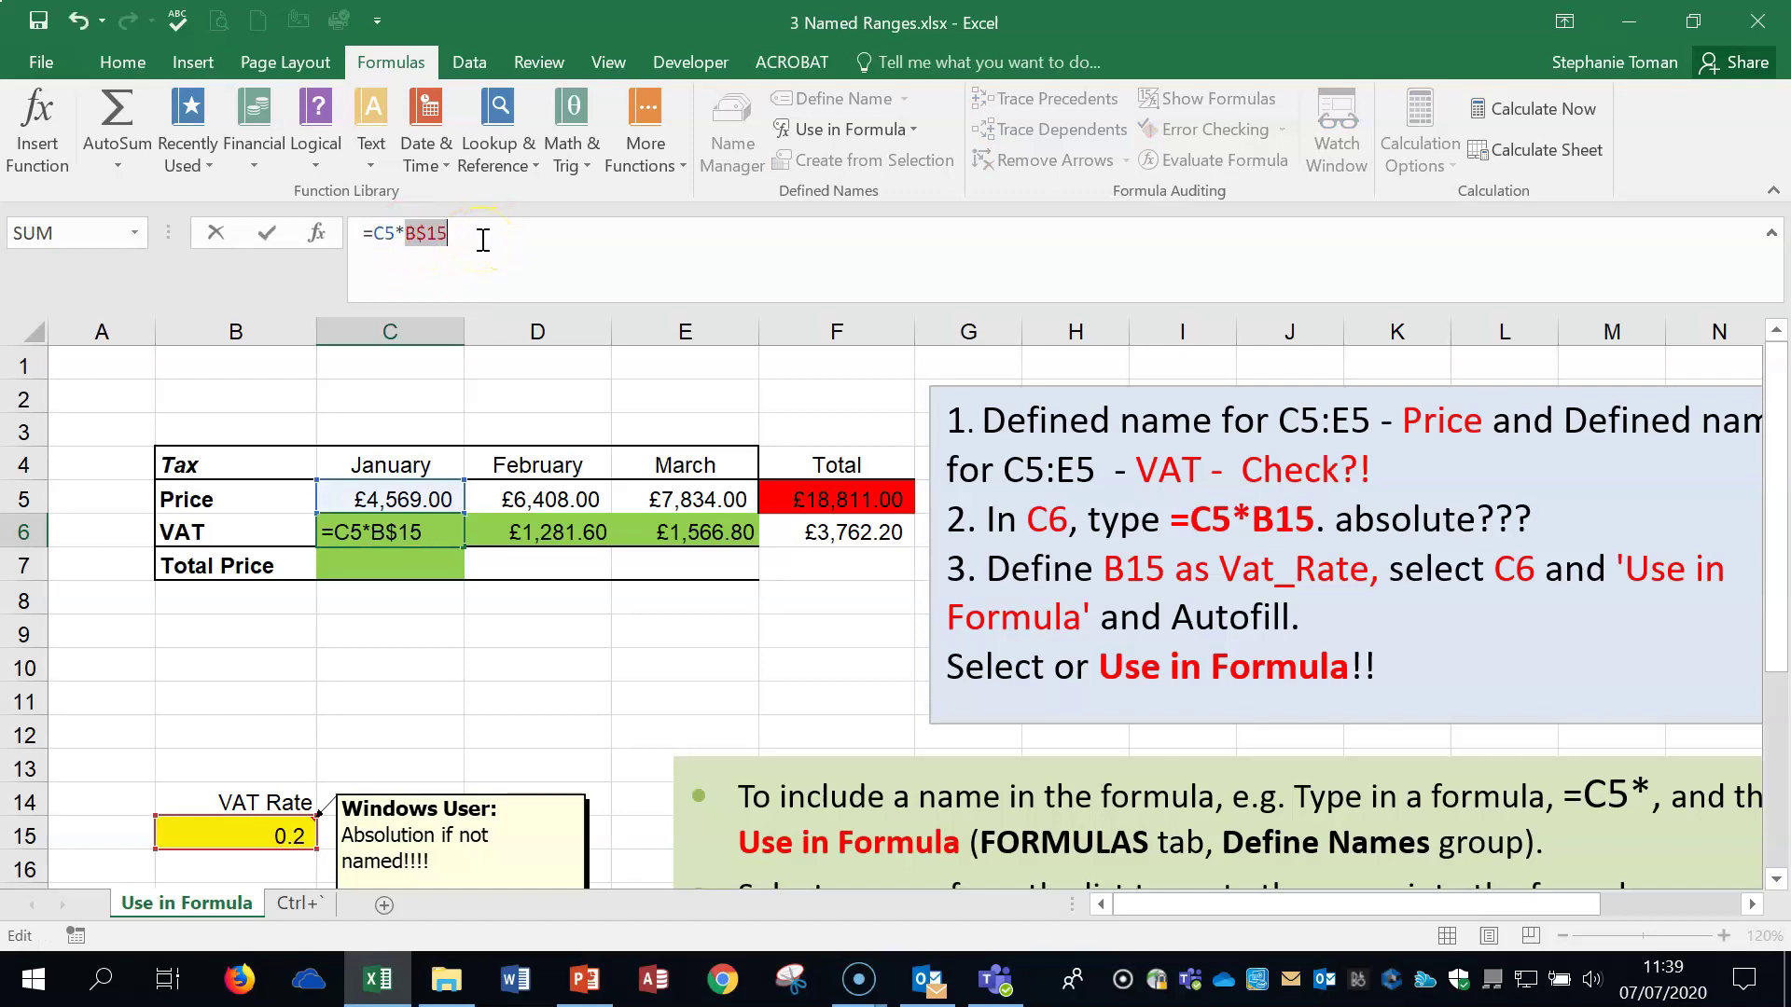
pyautogui.click(267, 234)
pyautogui.moveTo(463, 547); pyautogui.dragTo(750, 533)
pyautogui.click(421, 532)
pyautogui.doubleClick(420, 532)
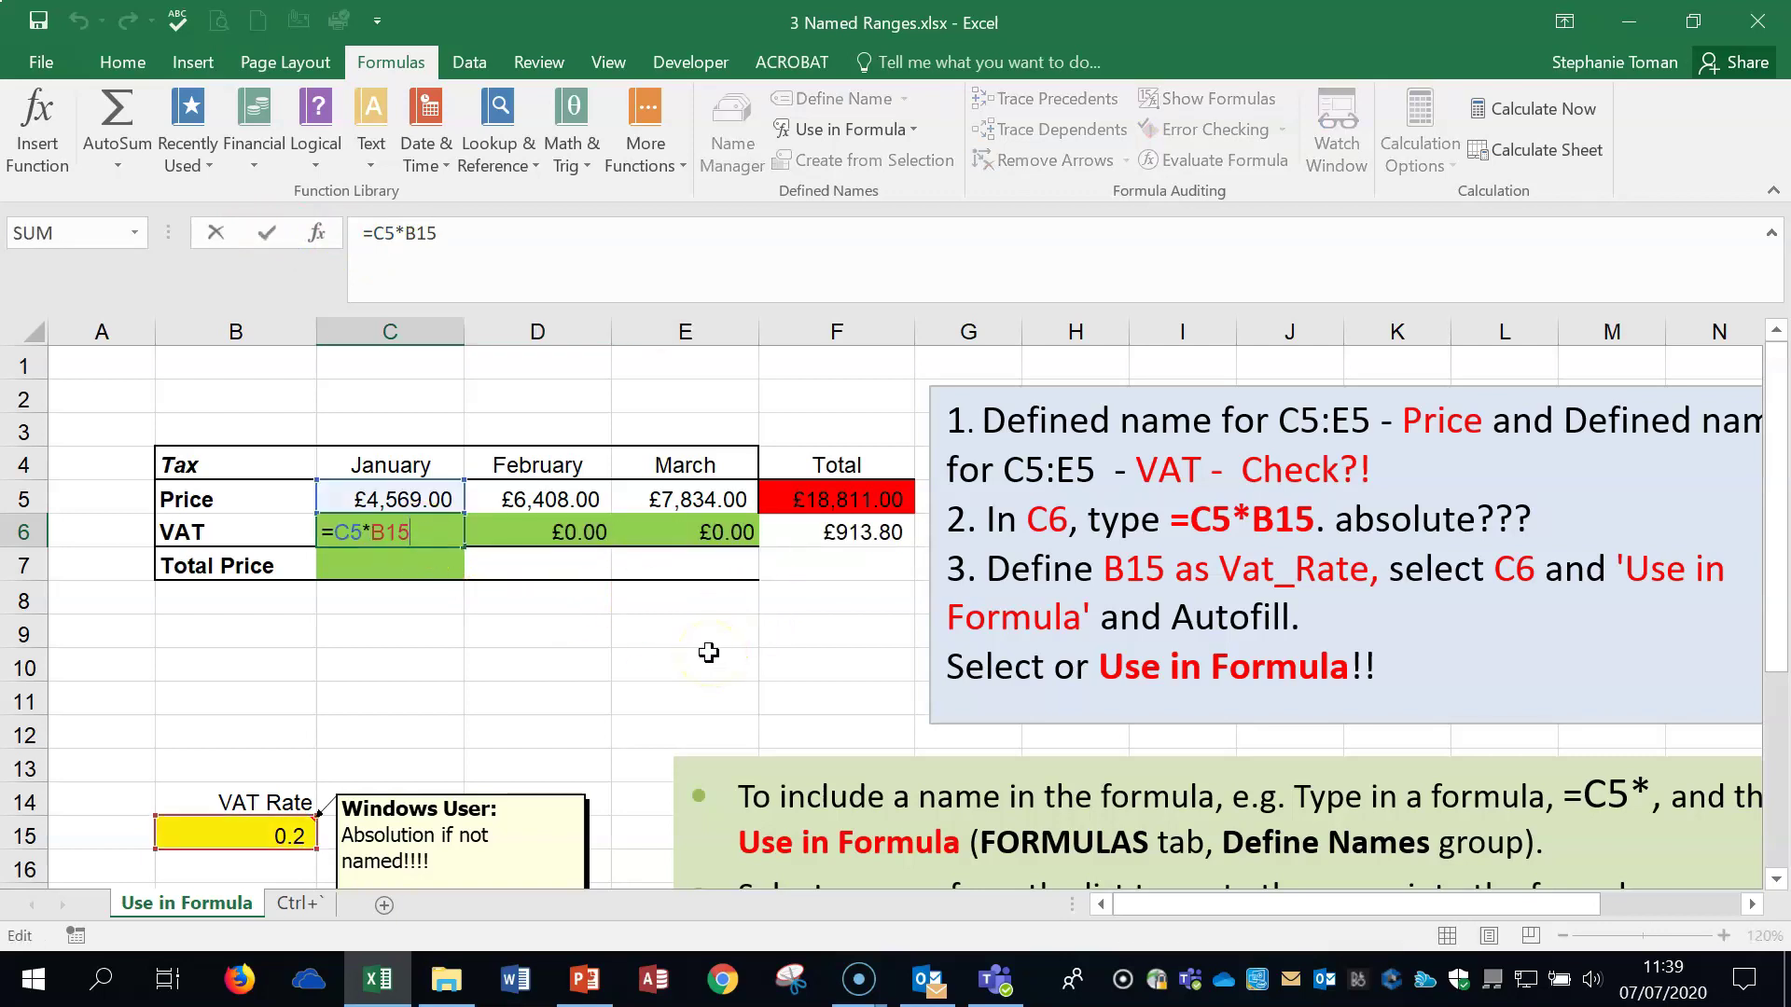
pyautogui.click(541, 623)
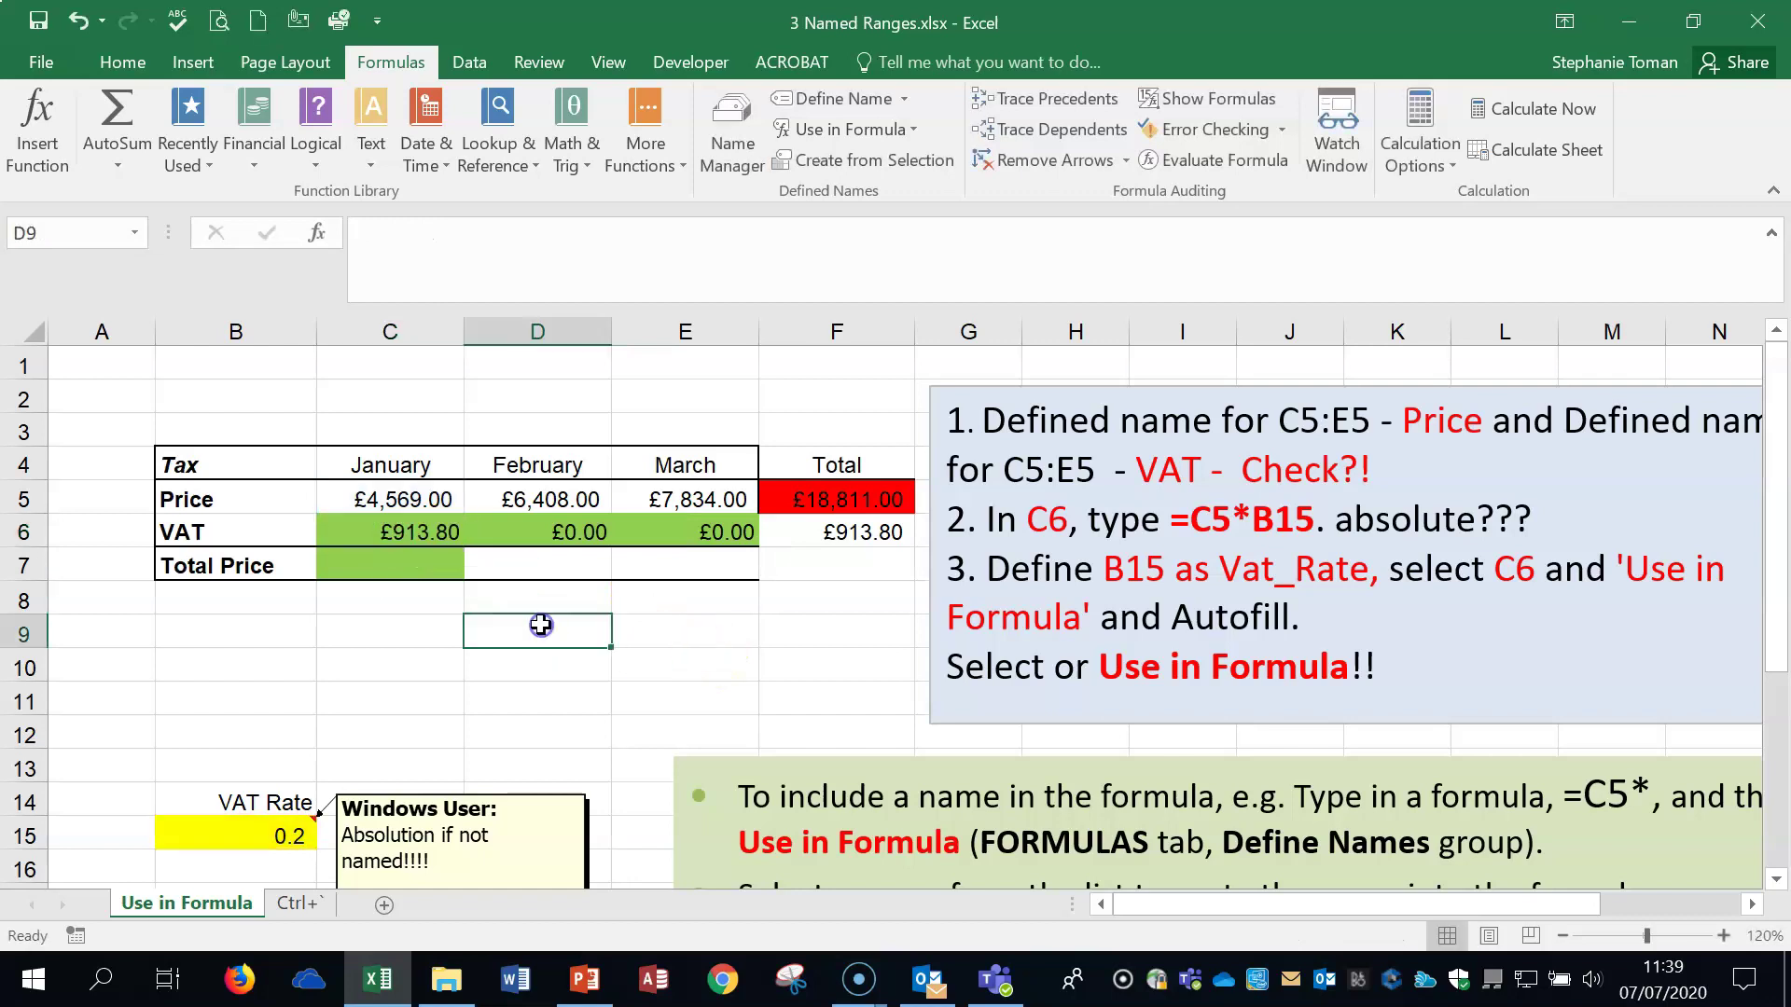
# - Name the VAT rate cell B15 as Vat_Rate
pyautogui.click(261, 835)
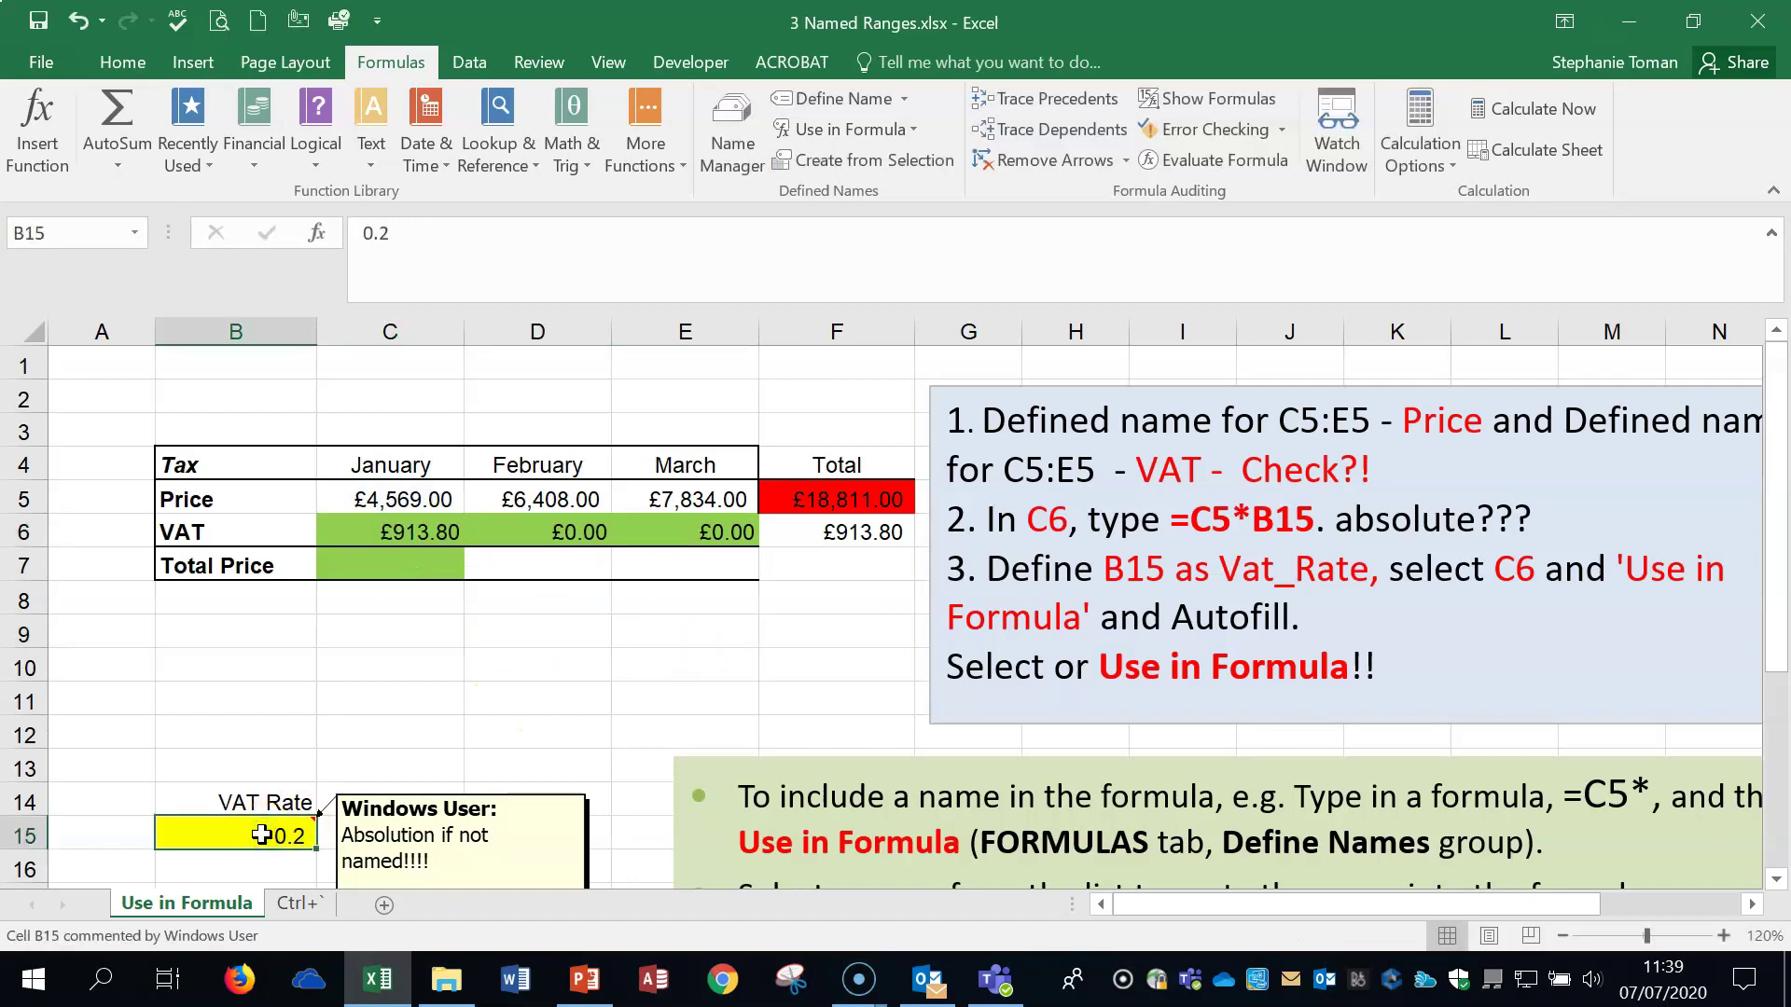
pyautogui.click(58, 228)
pyautogui.write('Vat_Rate')
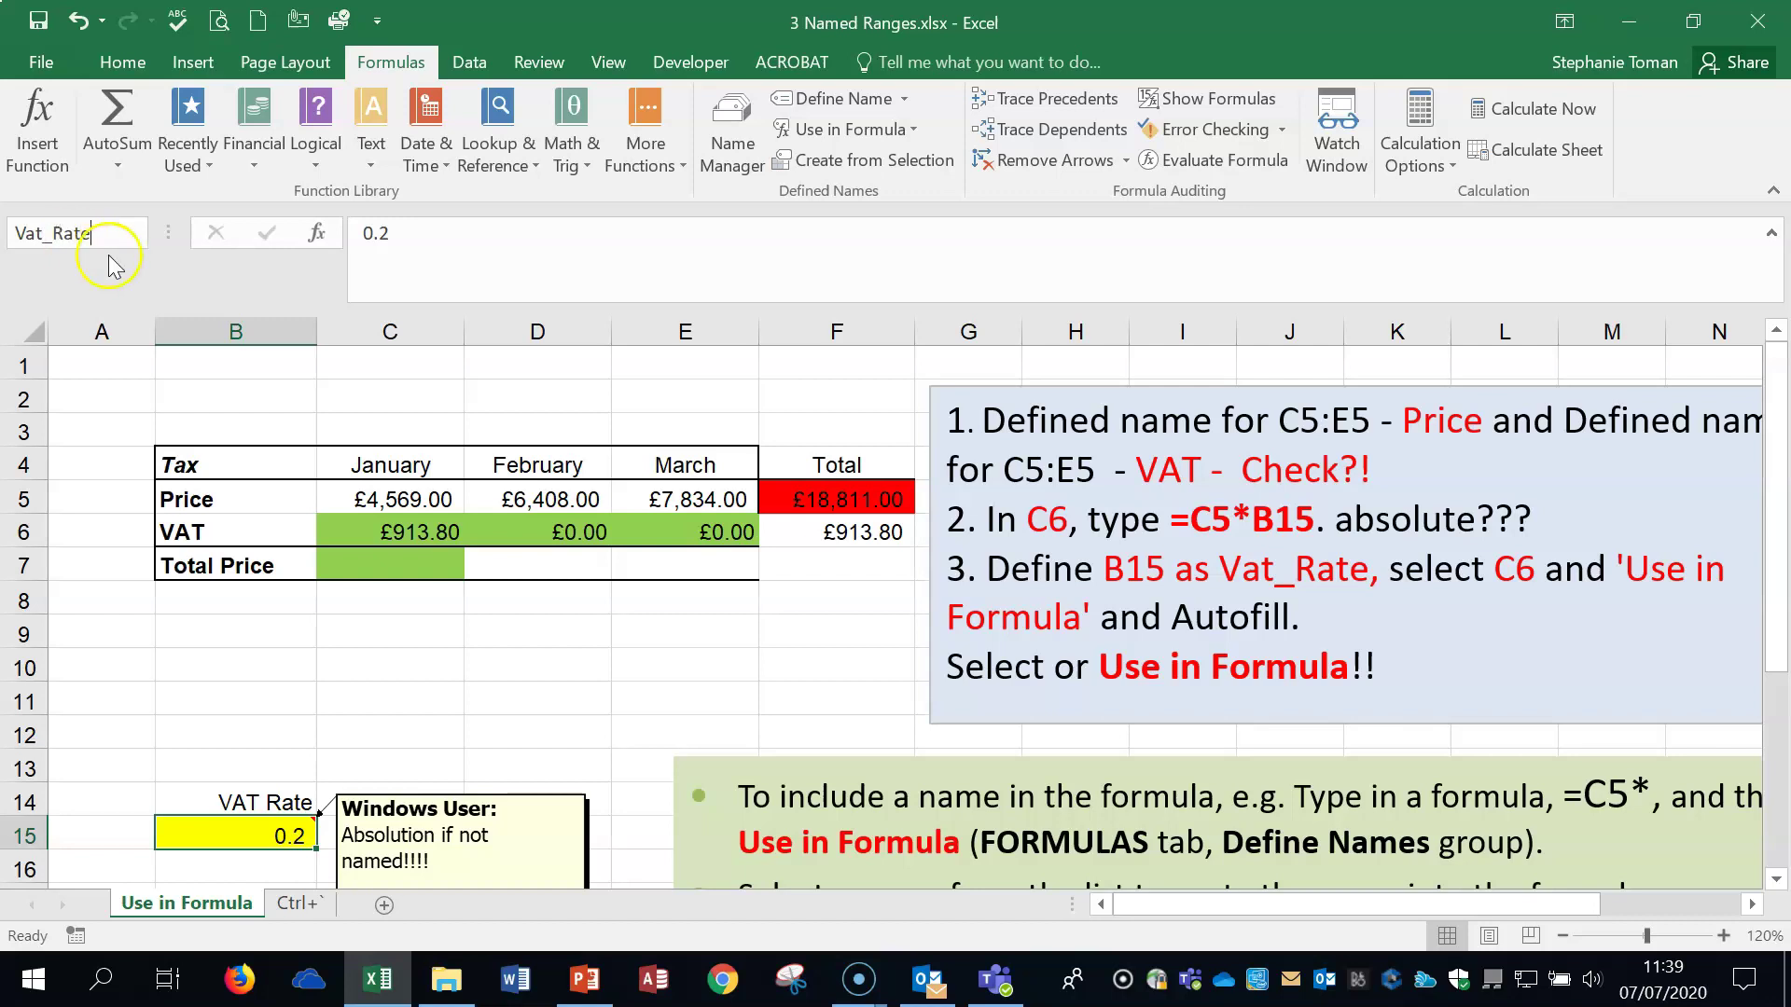
pyautogui.press('Return')
# - Replace the B15 reference in the C6 formula with the defined name Vat_Rate using Use in Formula
pyautogui.click(422, 529)
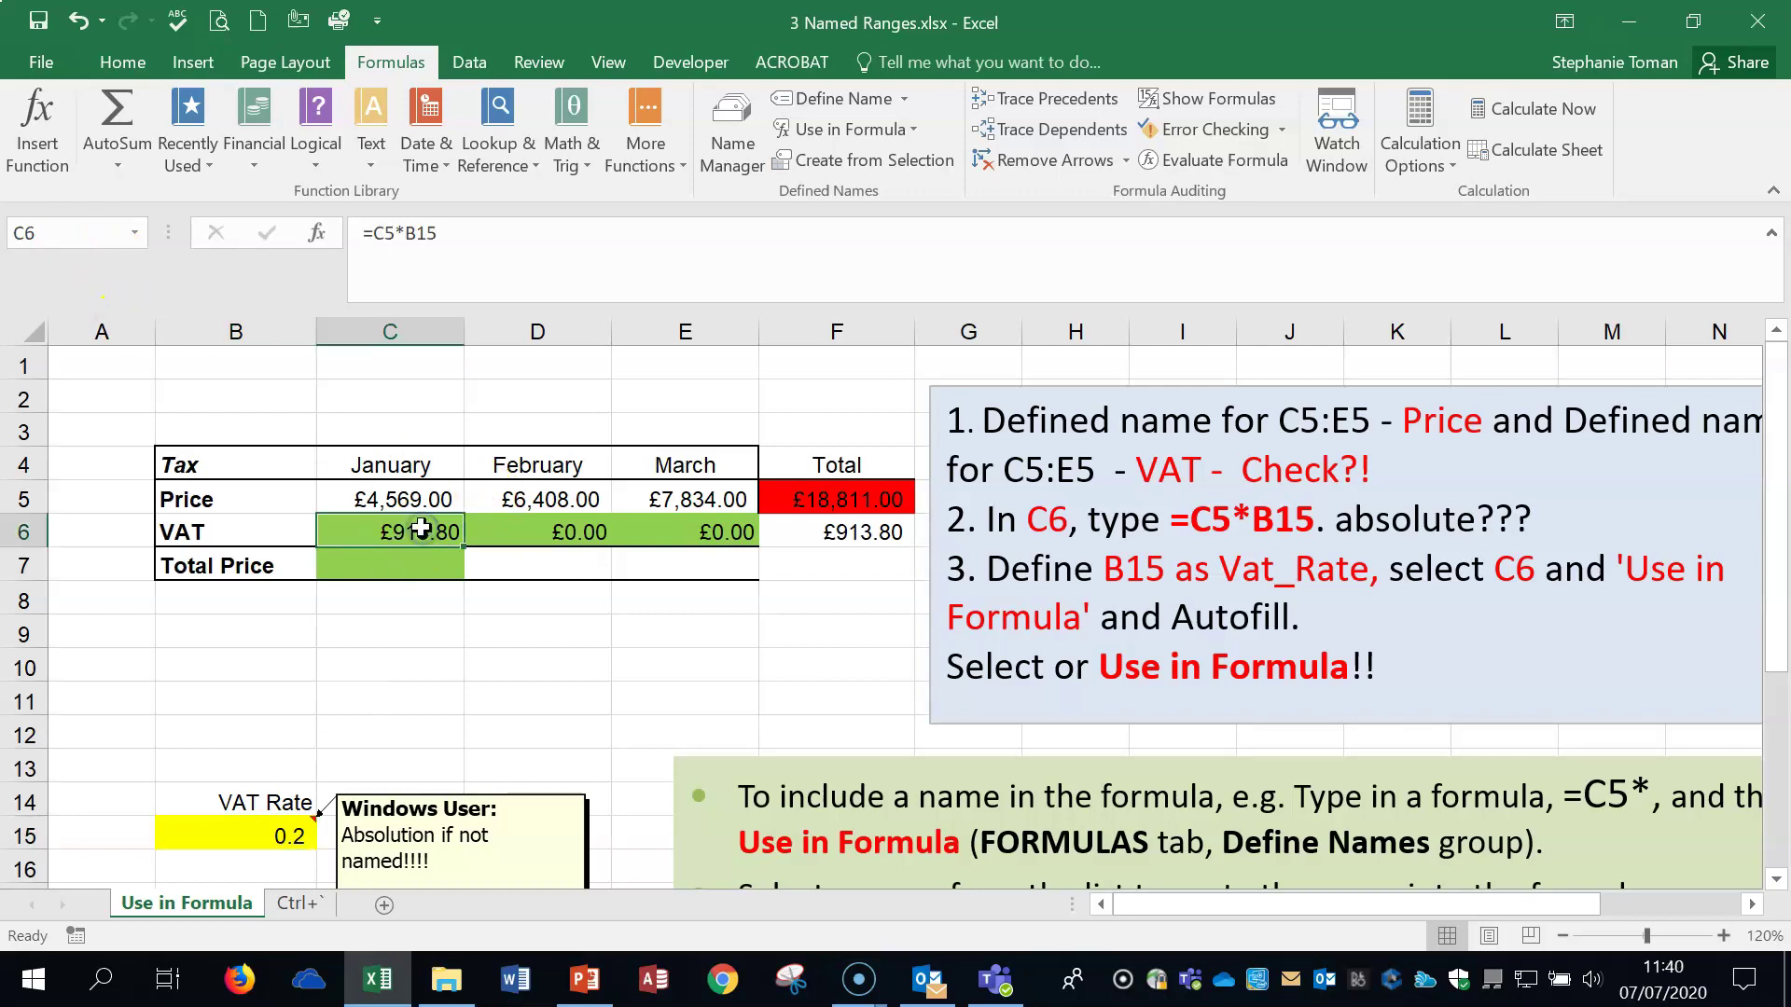
pyautogui.moveTo(405, 232); pyautogui.dragTo(439, 231)
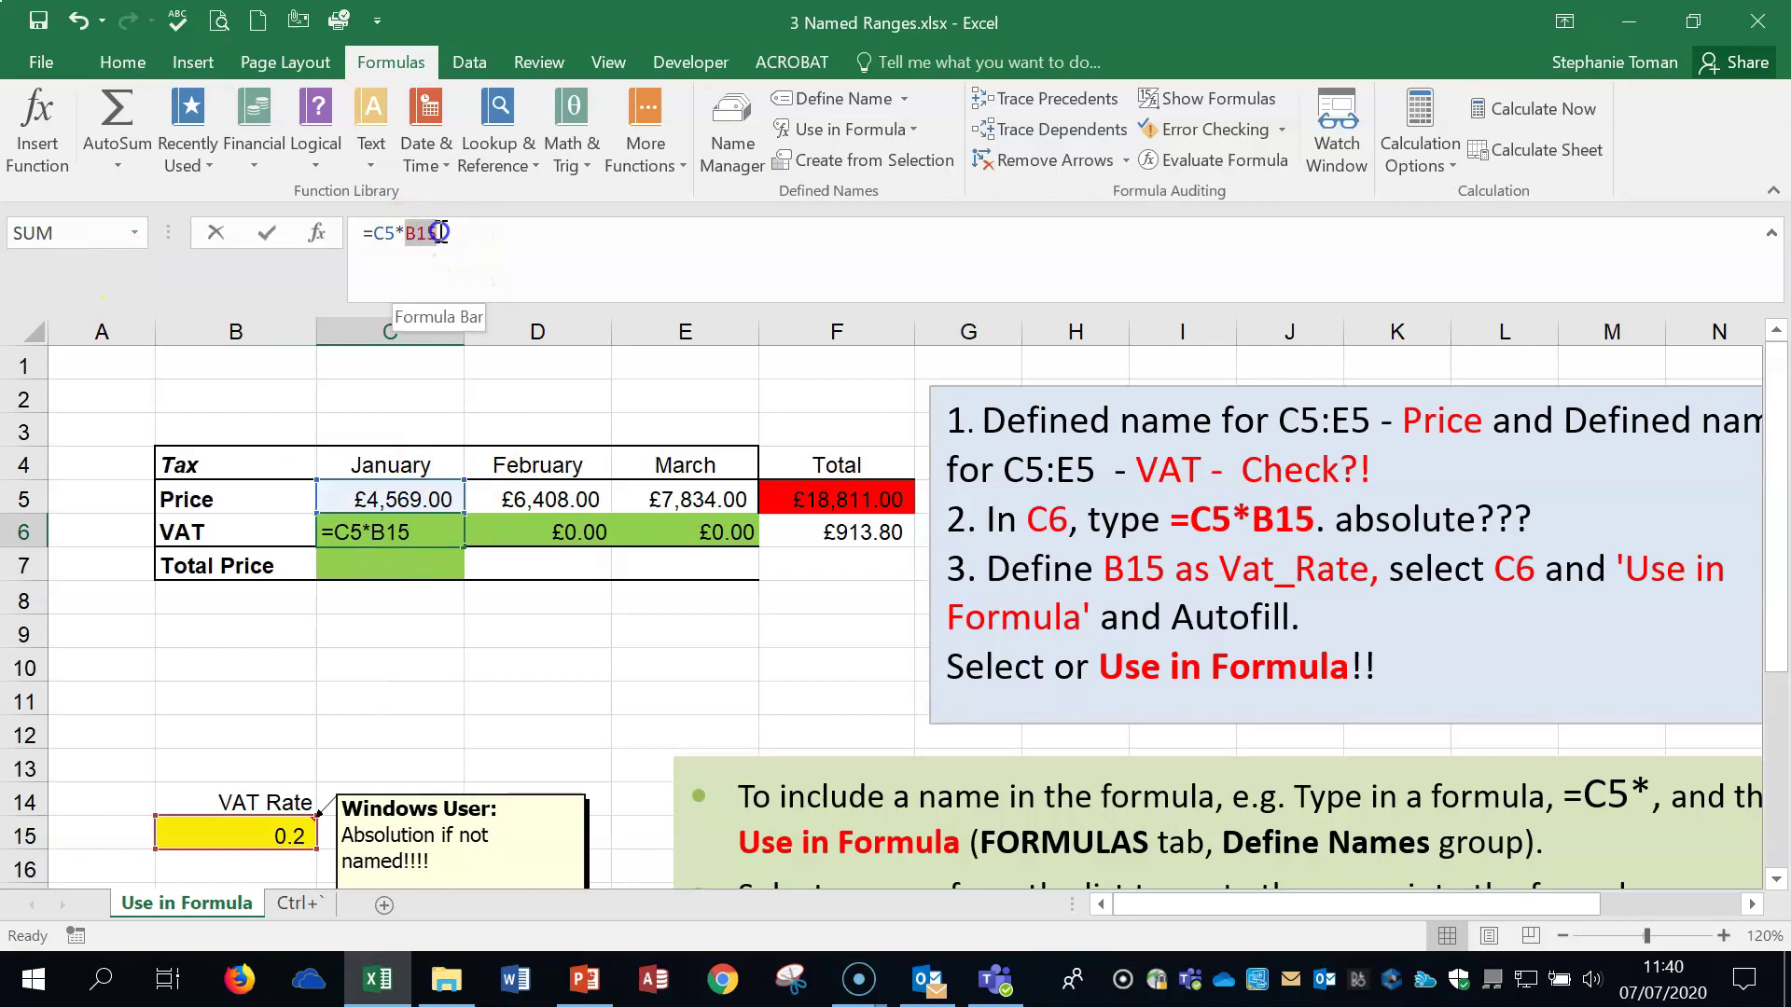
pyautogui.click(913, 129)
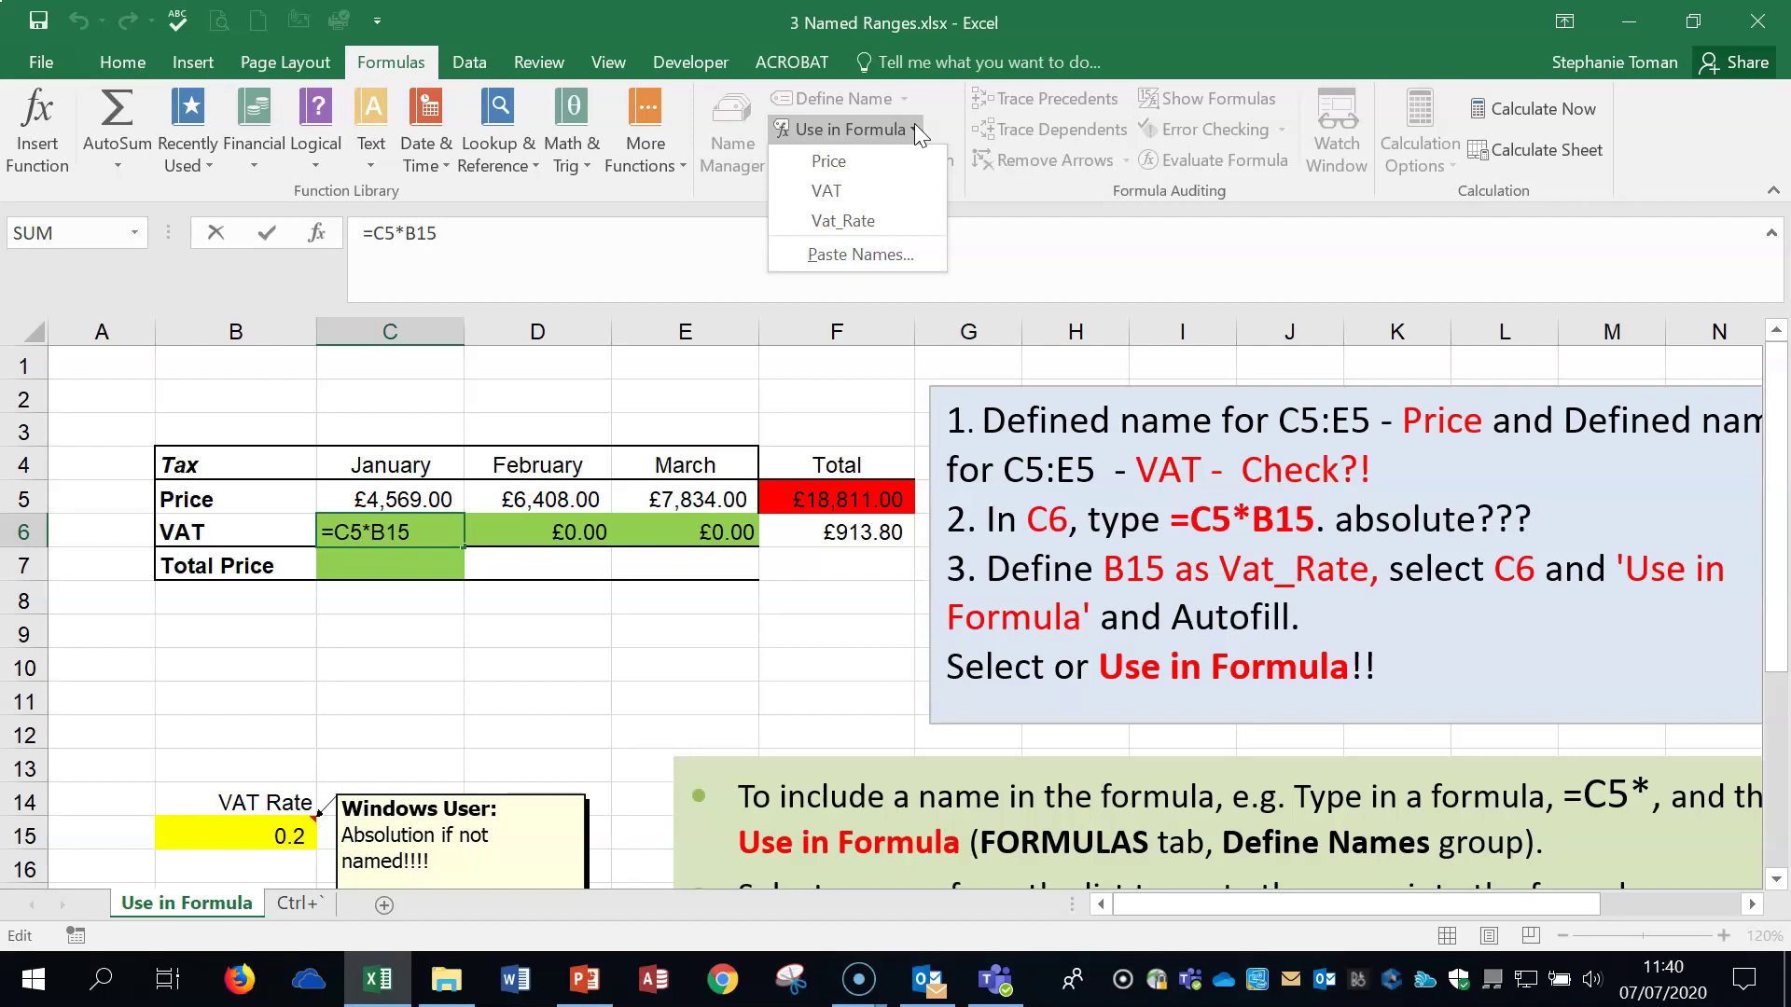
pyautogui.click(872, 224)
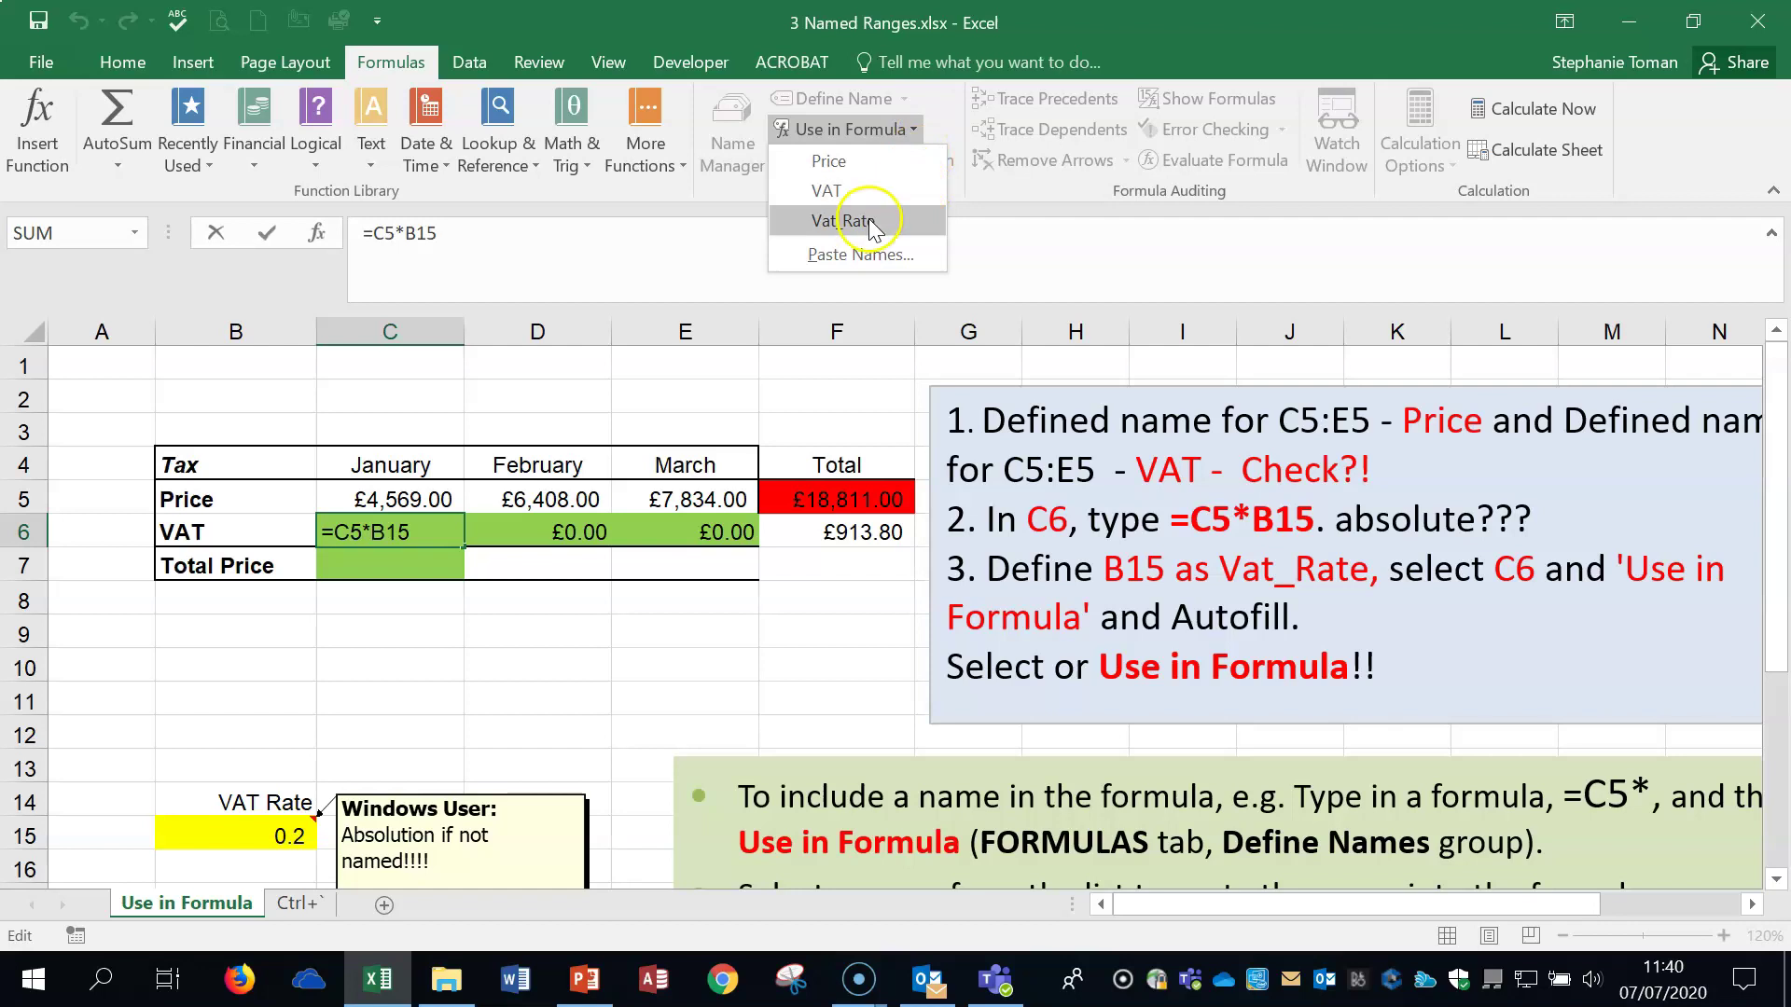
pyautogui.click(267, 232)
# - Fill the =C5*Vat_Rate formula from C6 across to E6, clearing the stray copy in C7
pyautogui.moveTo(464, 547); pyautogui.dragTo(464, 576)
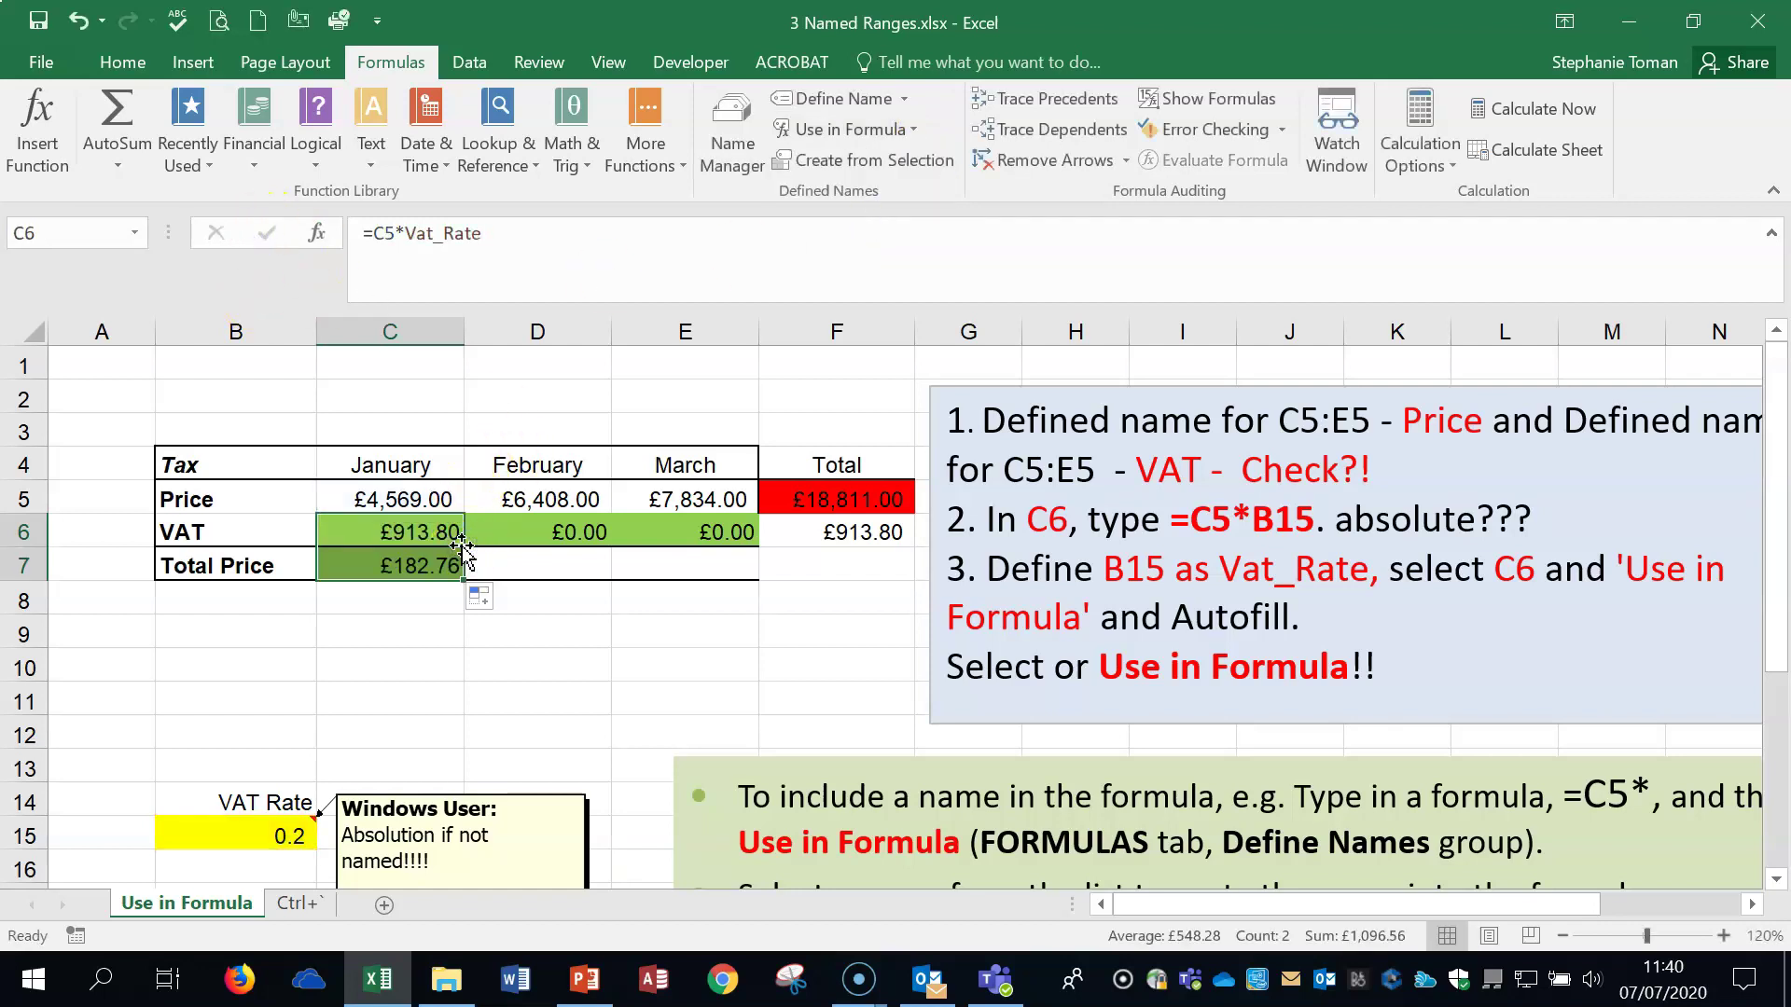
pyautogui.click(423, 561)
pyautogui.press('Delete')
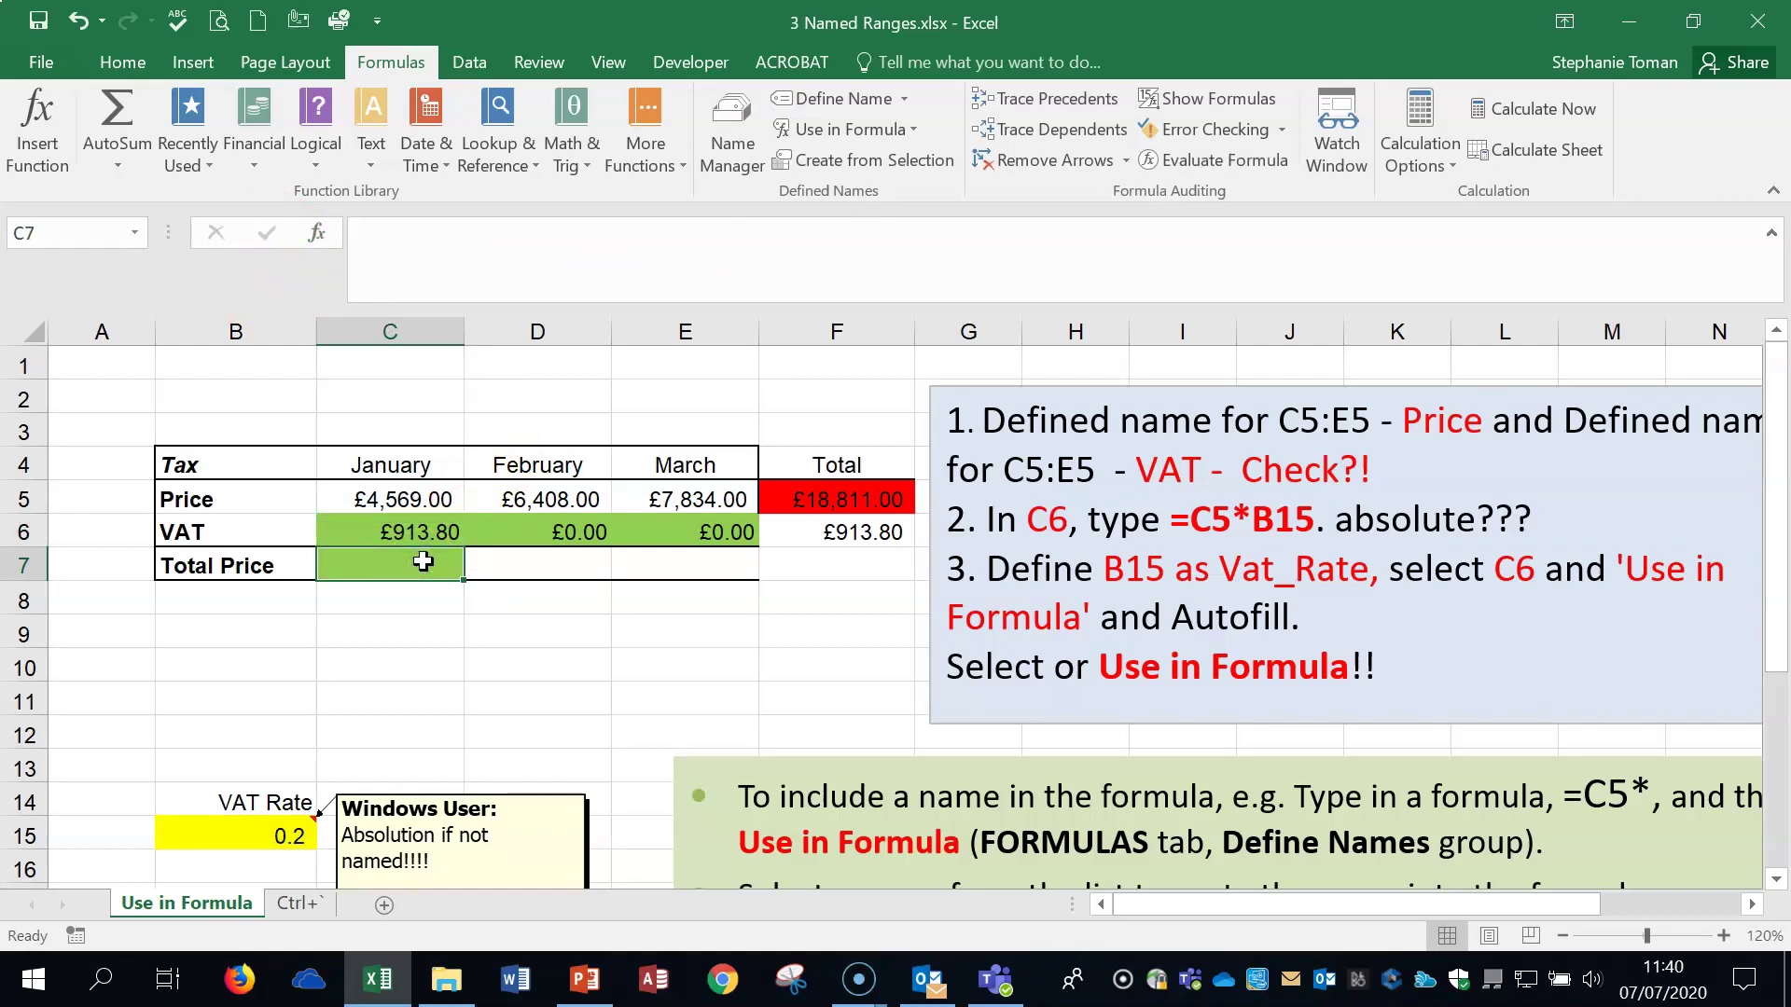
pyautogui.click(422, 532)
pyautogui.moveTo(464, 548); pyautogui.dragTo(756, 539)
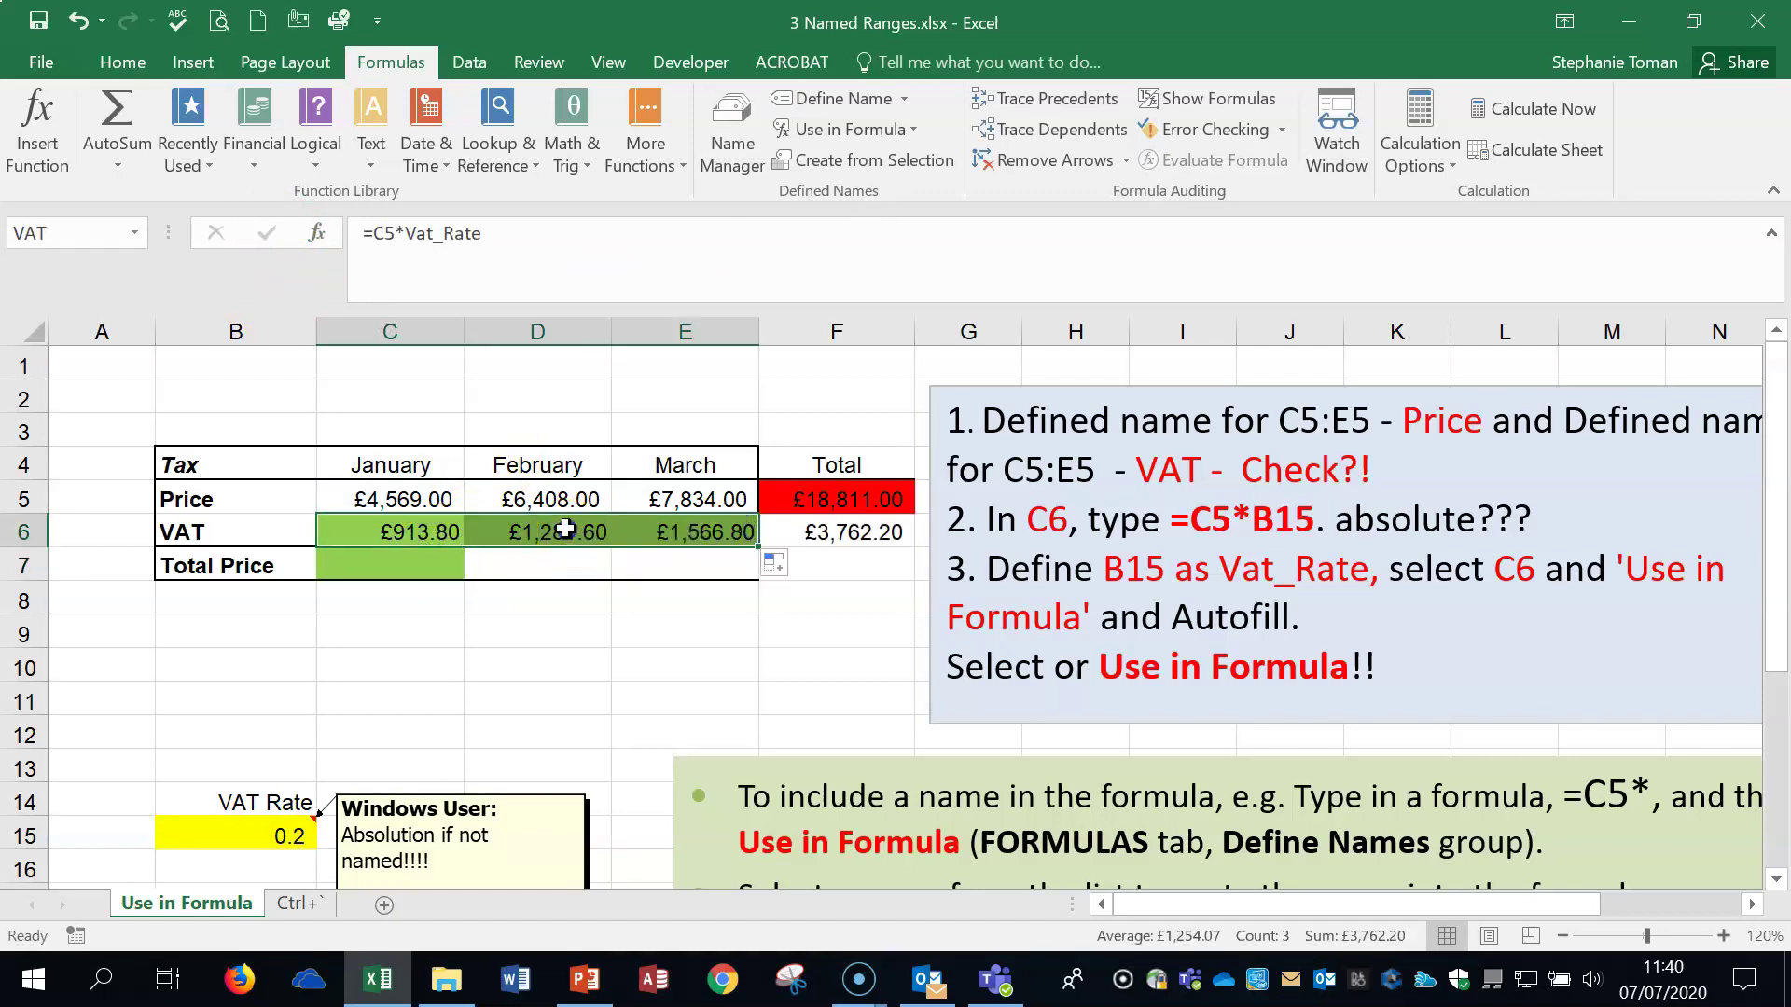
# - Check that the January to March VAT formulas in C6:E6 refer to the name Vat_Rate
pyautogui.doubleClick(566, 529)
pyautogui.press('Escape')
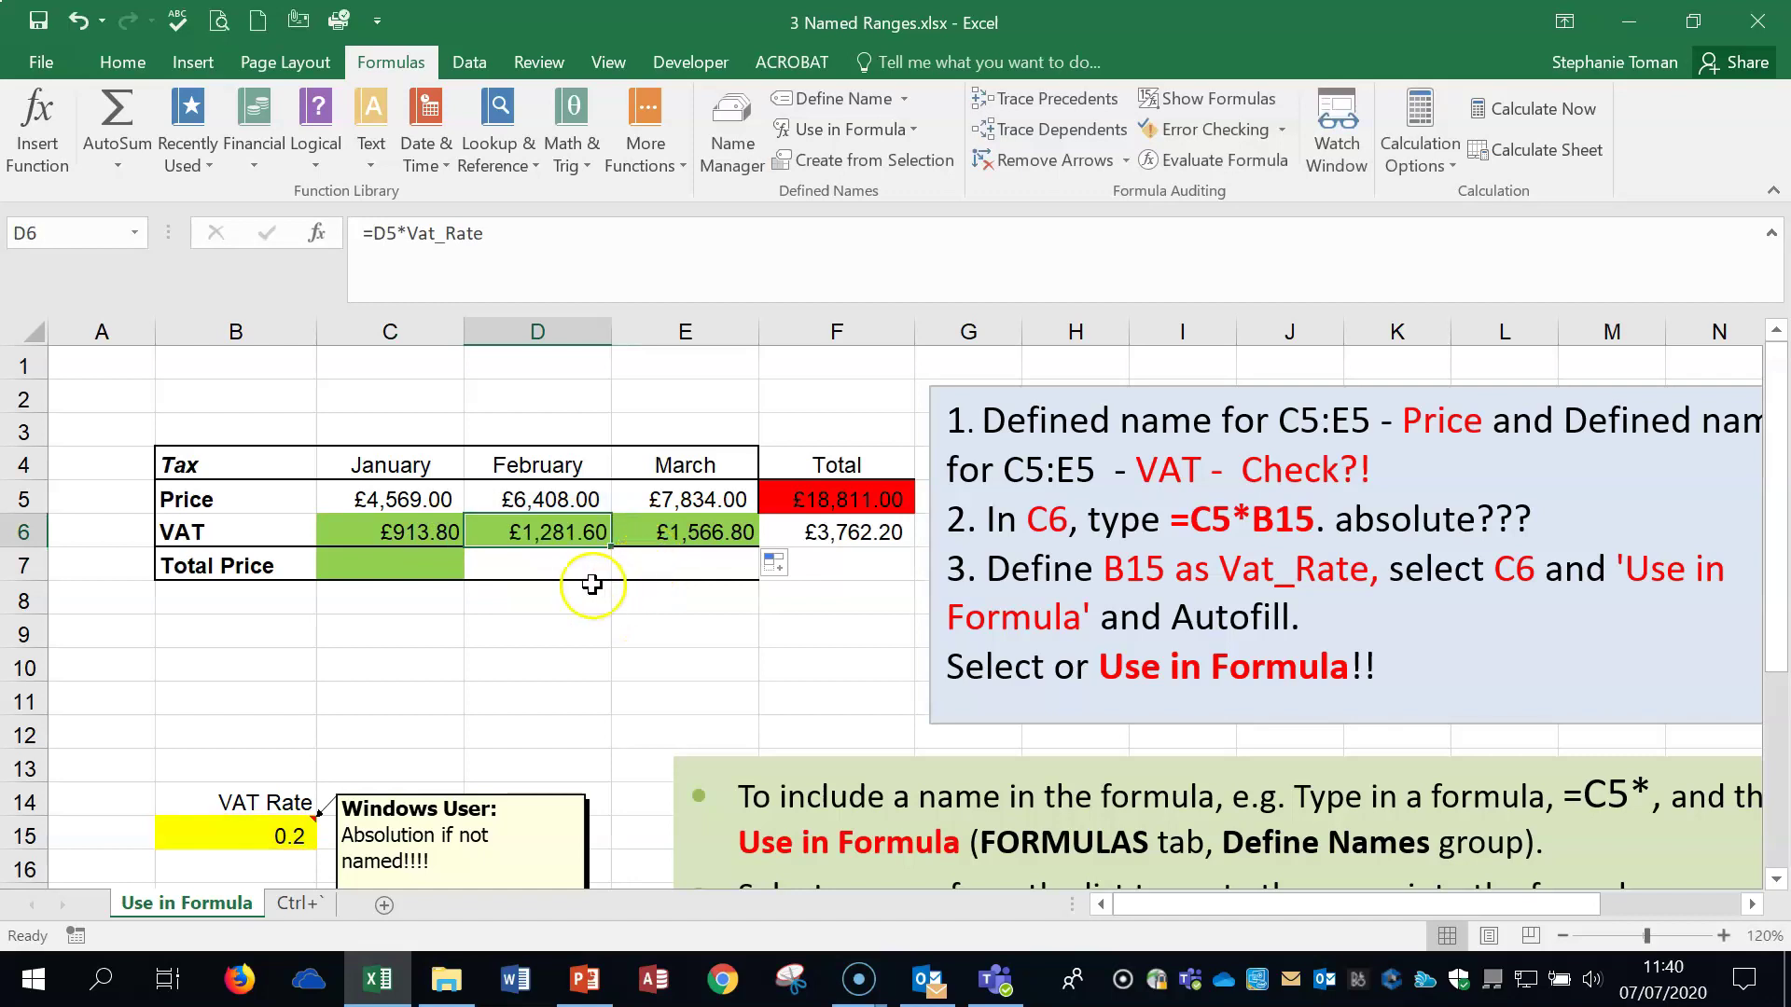
pyautogui.click(700, 533)
pyautogui.click(453, 528)
pyautogui.click(543, 530)
pyautogui.click(684, 535)
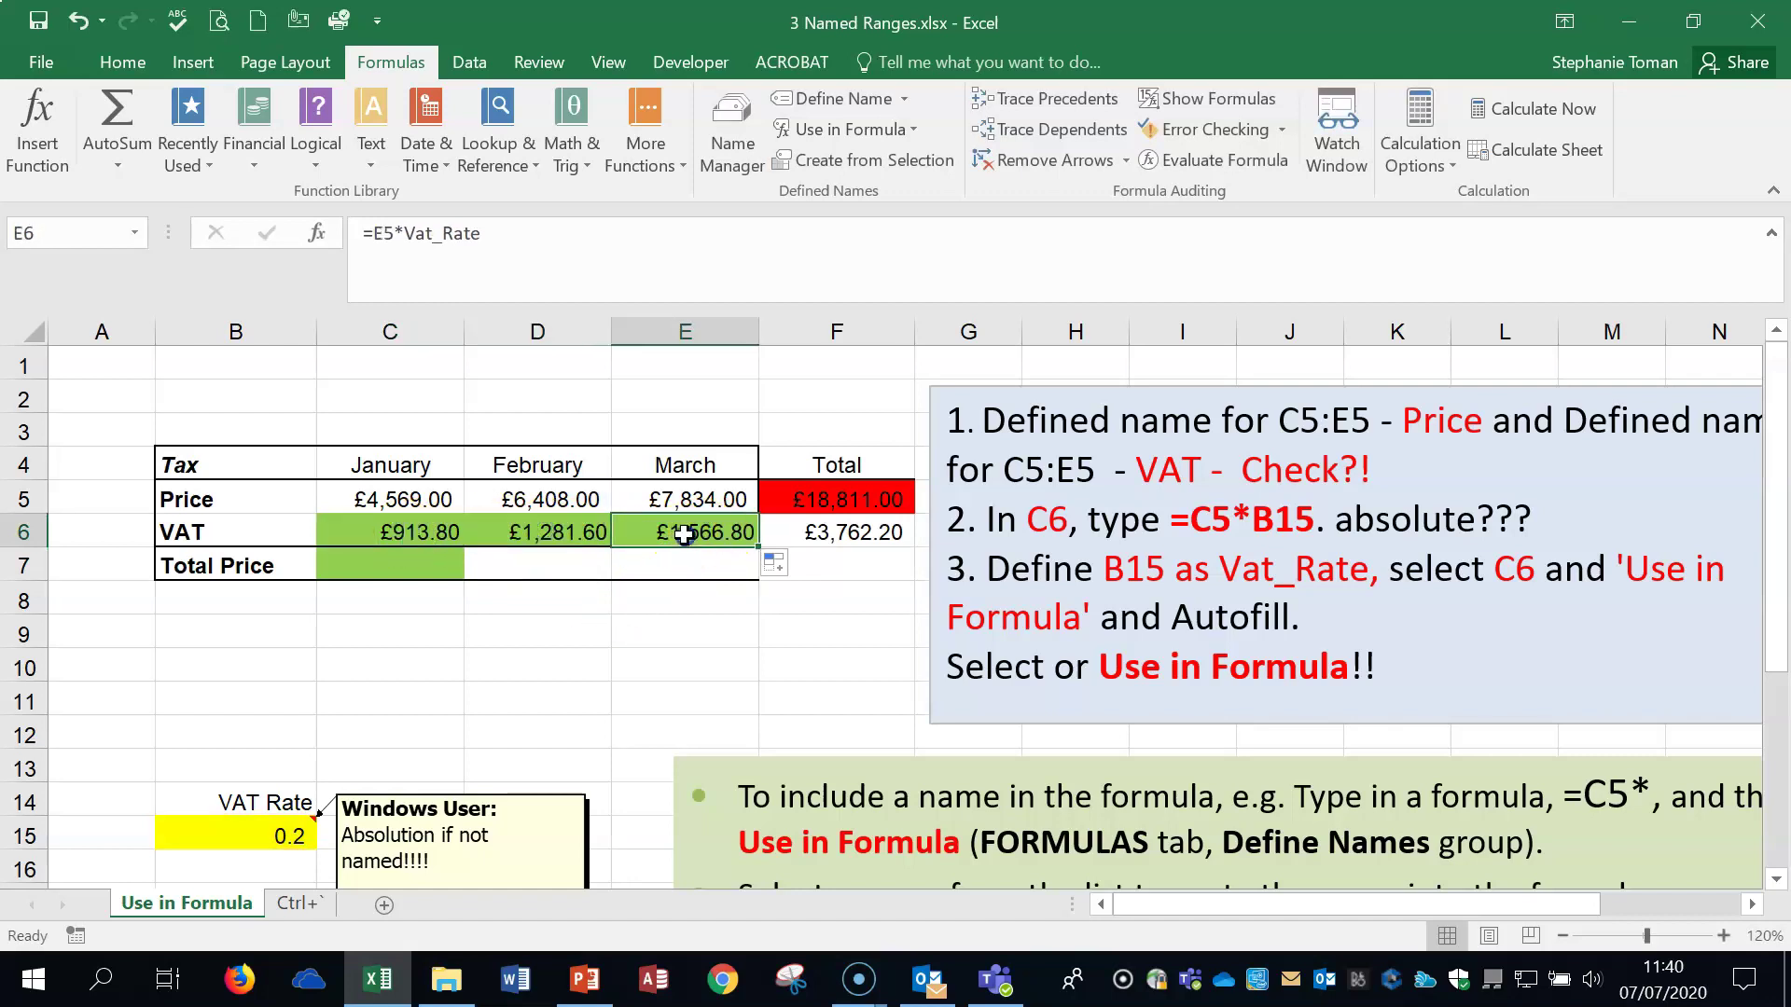
pyautogui.click(401, 563)
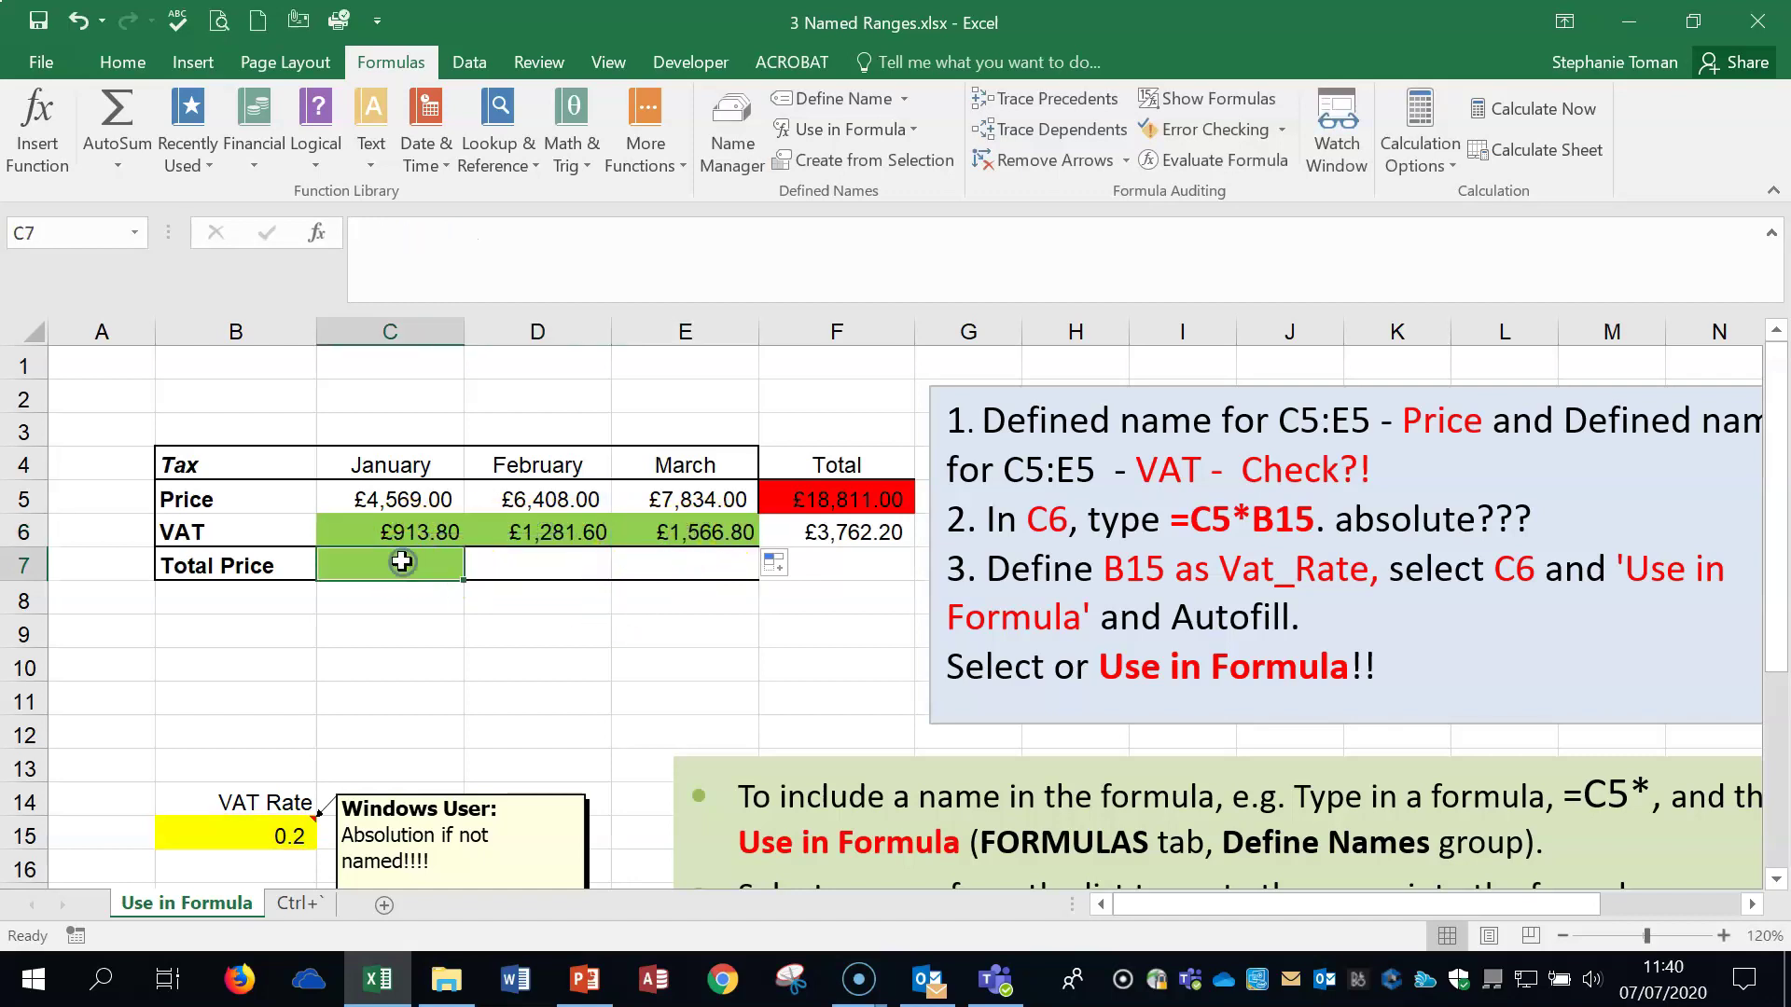
pyautogui.click(777, 638)
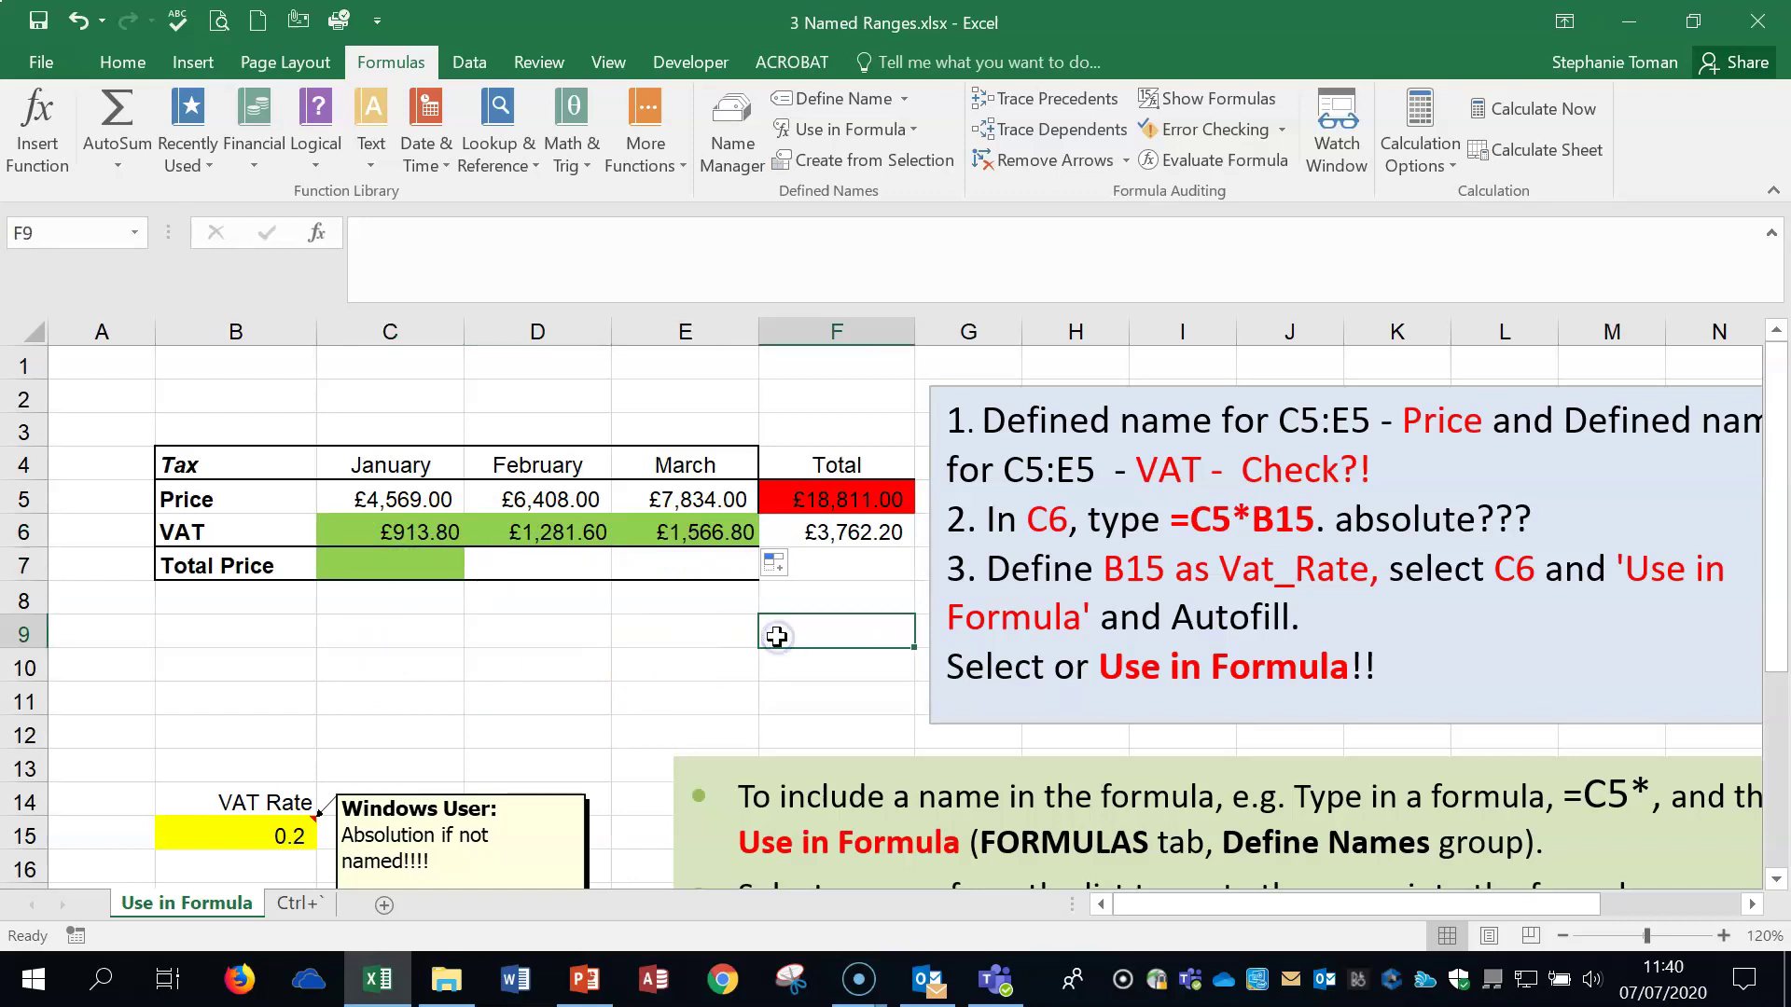
# - Select the January to March prices C5:E5, enter the name Price for them, and view the New Name dialog without defining anything further
pyautogui.moveTo(373, 499); pyautogui.dragTo(709, 499)
pyautogui.click(58, 234)
pyautogui.write('Price')
pyautogui.press('Return')
pyautogui.click(900, 98)
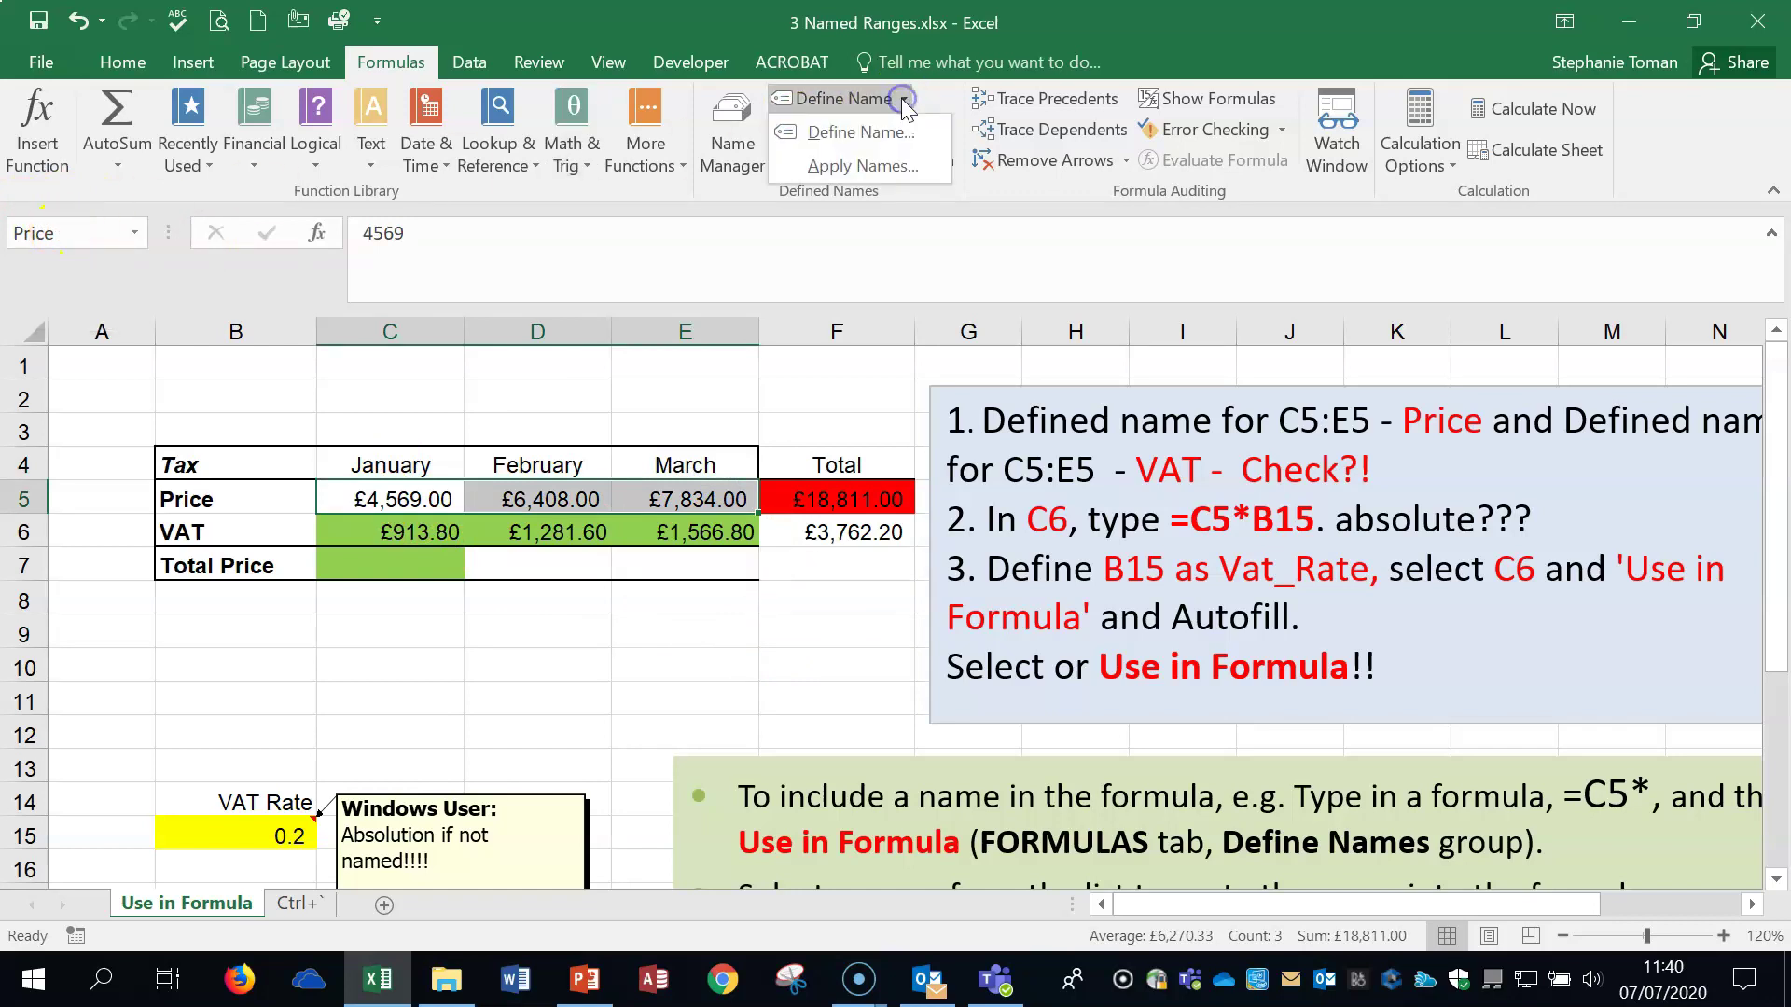
pyautogui.click(831, 131)
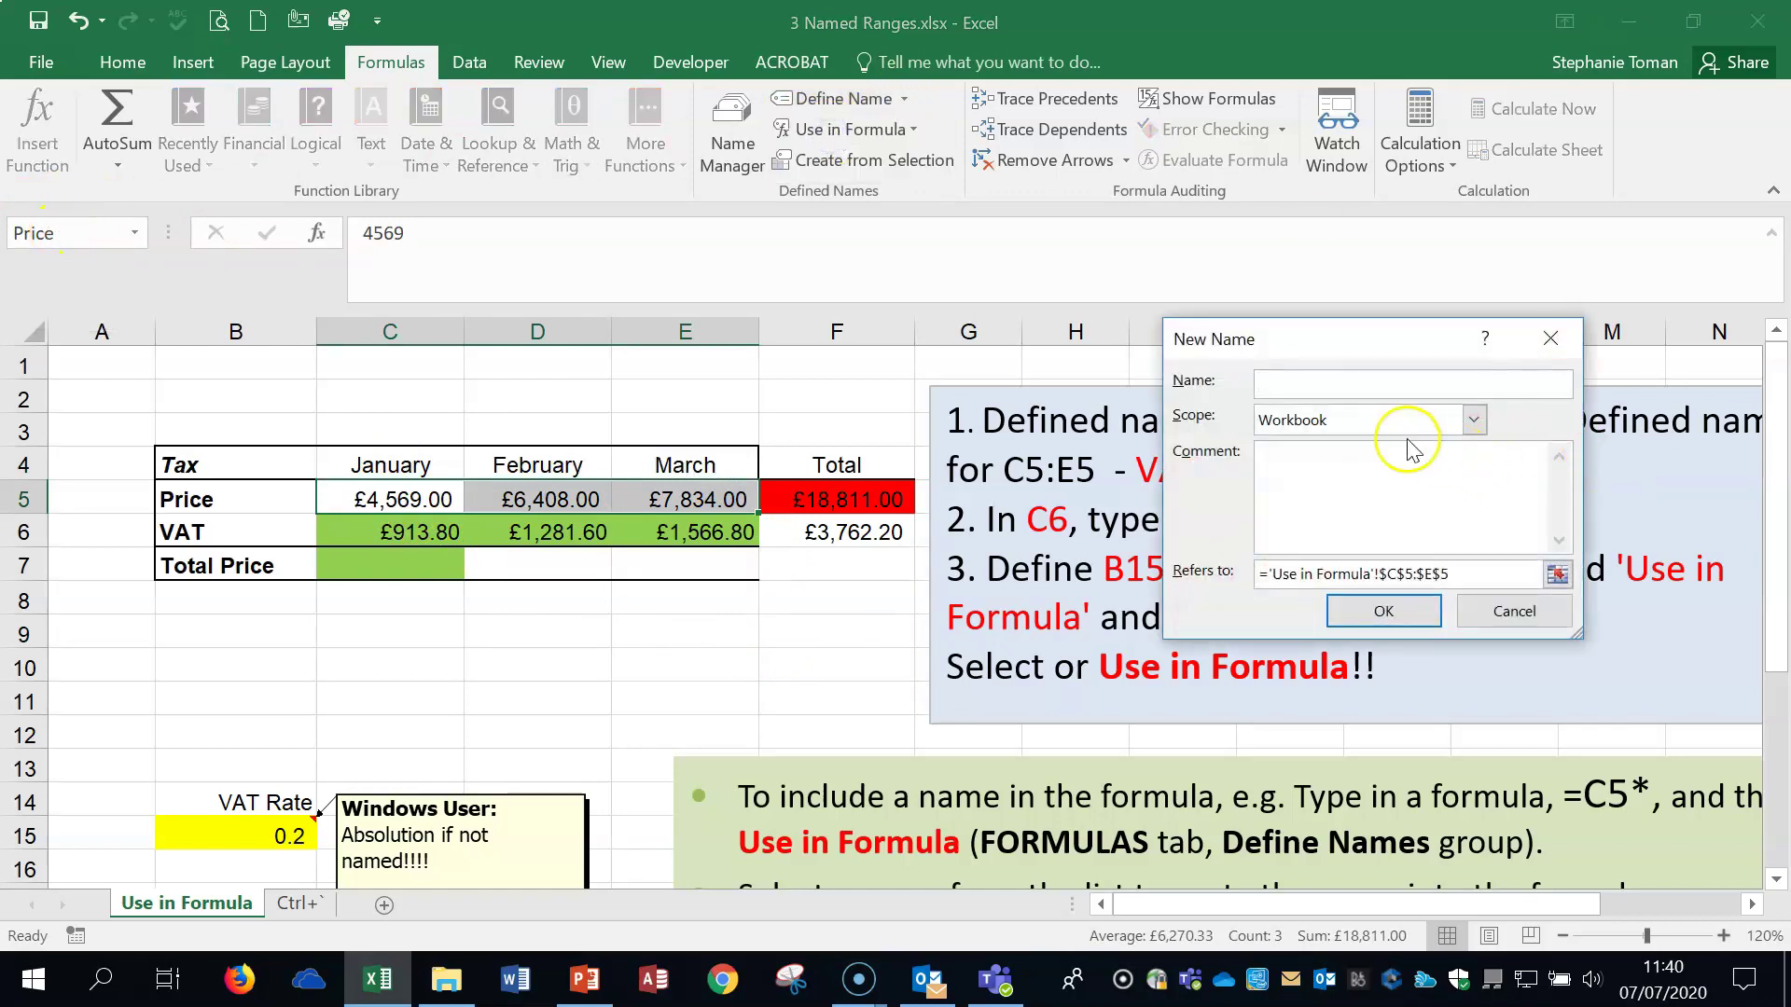
pyautogui.click(1506, 611)
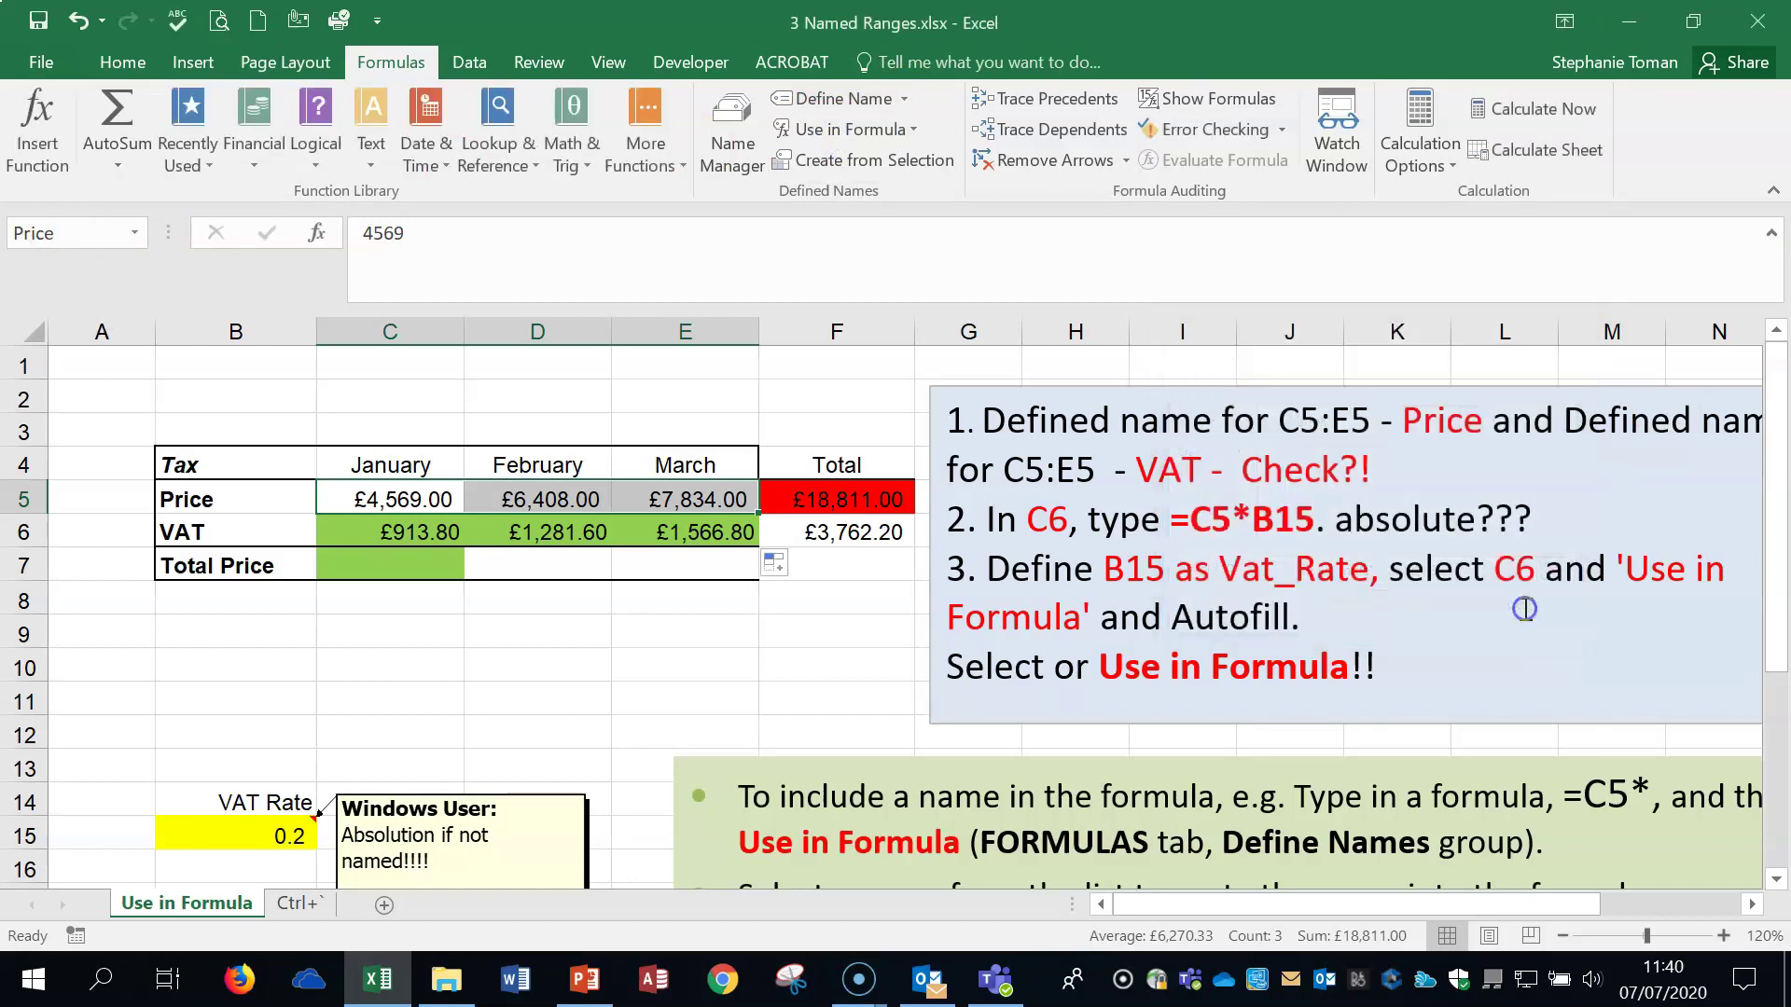
# - Inspect the VAT formulas in C6:E6 and examine the C5 and Vat_Rate parts of the C6 formula, leaving it unedited
pyautogui.click(224, 566)
pyautogui.click(378, 539)
pyautogui.click(519, 531)
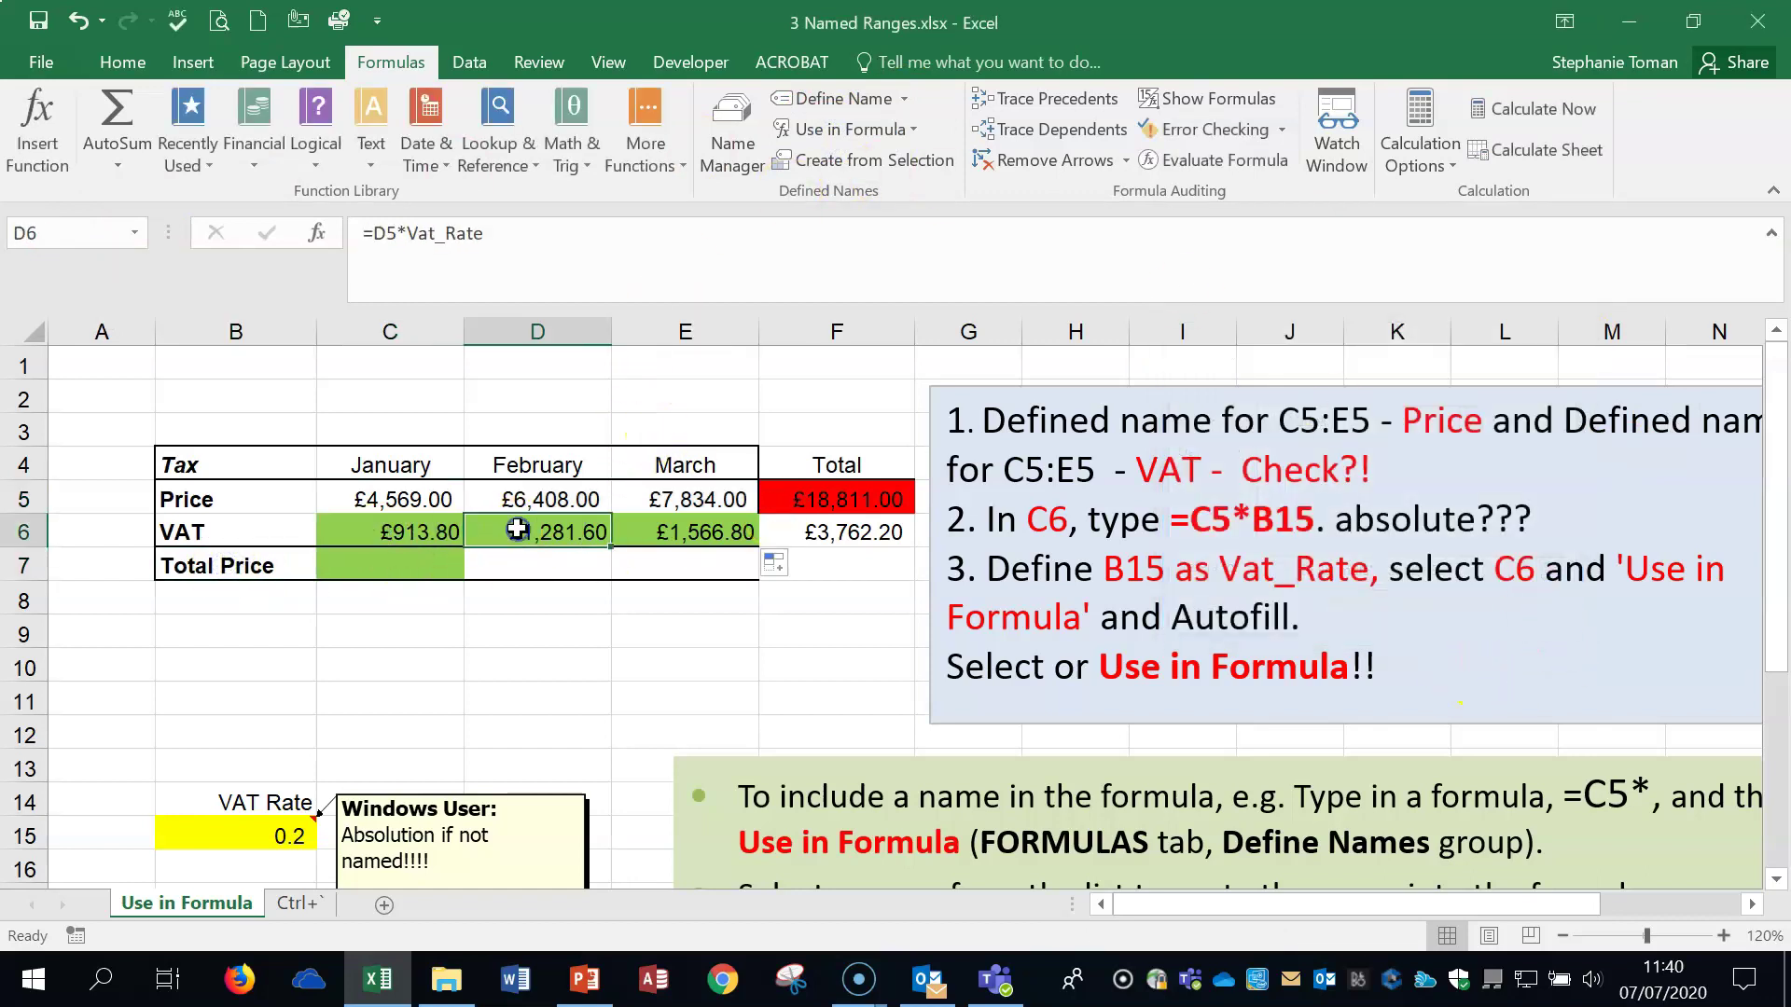
pyautogui.click(718, 543)
pyautogui.click(401, 533)
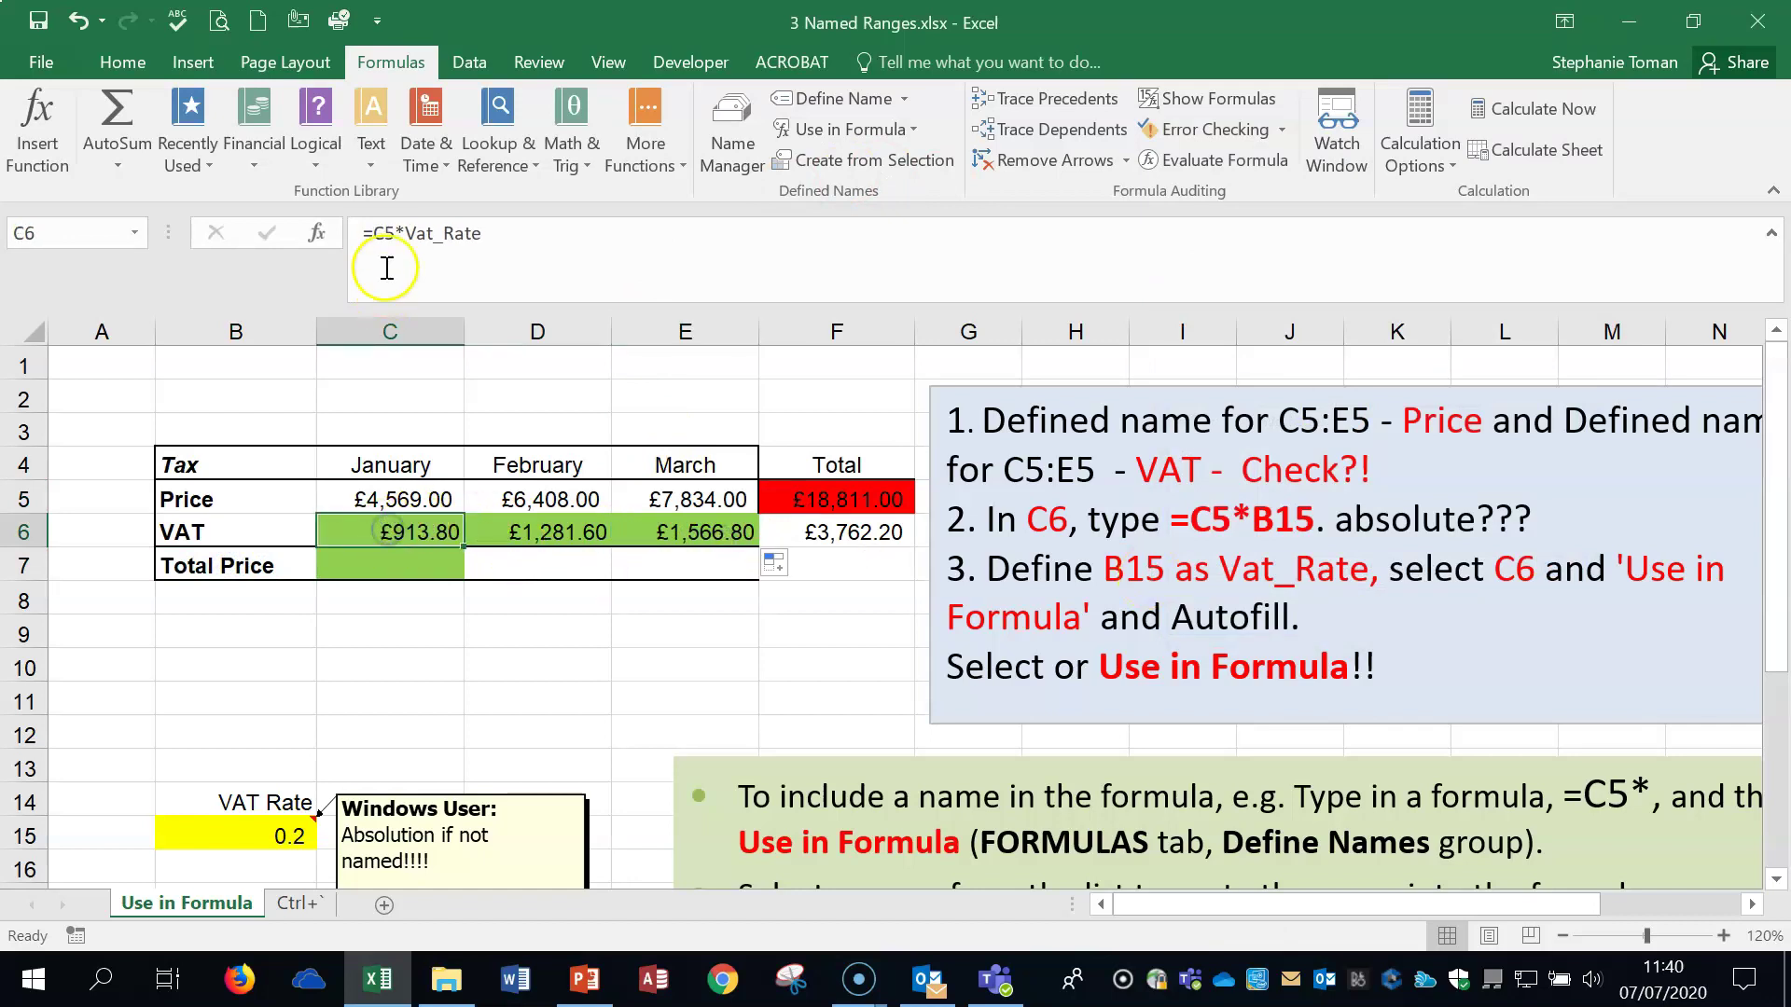
pyautogui.doubleClick(383, 235)
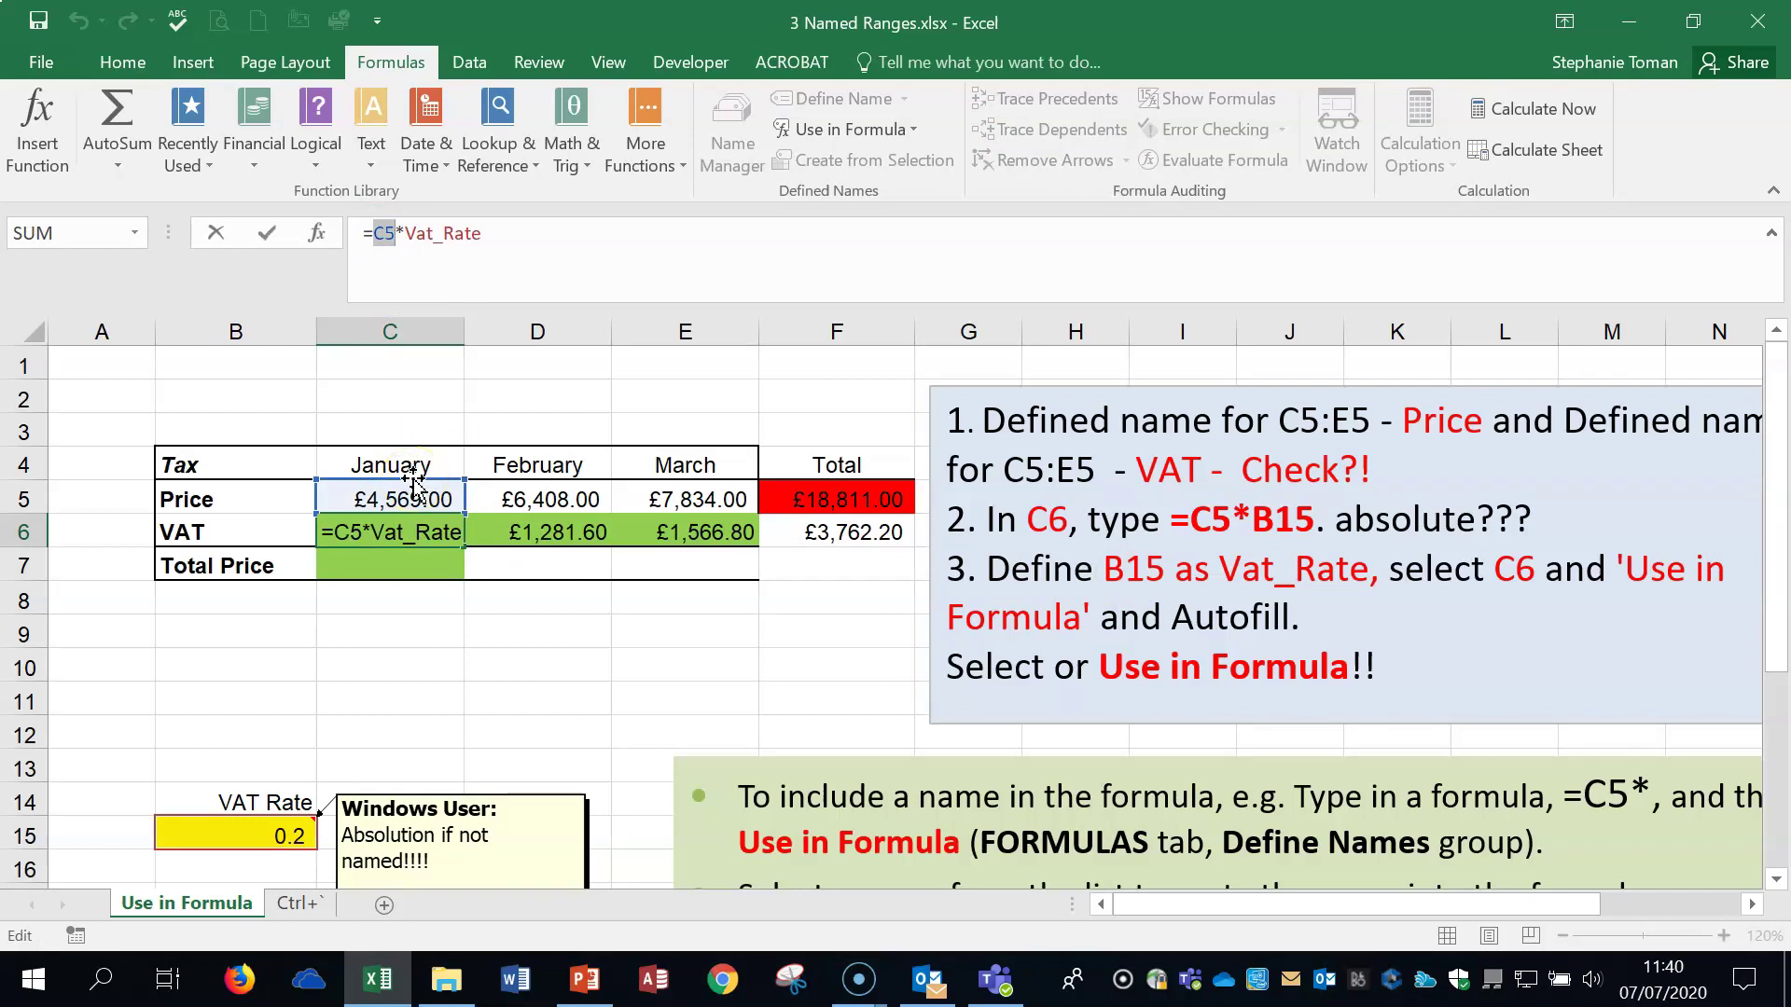
pyautogui.click(431, 536)
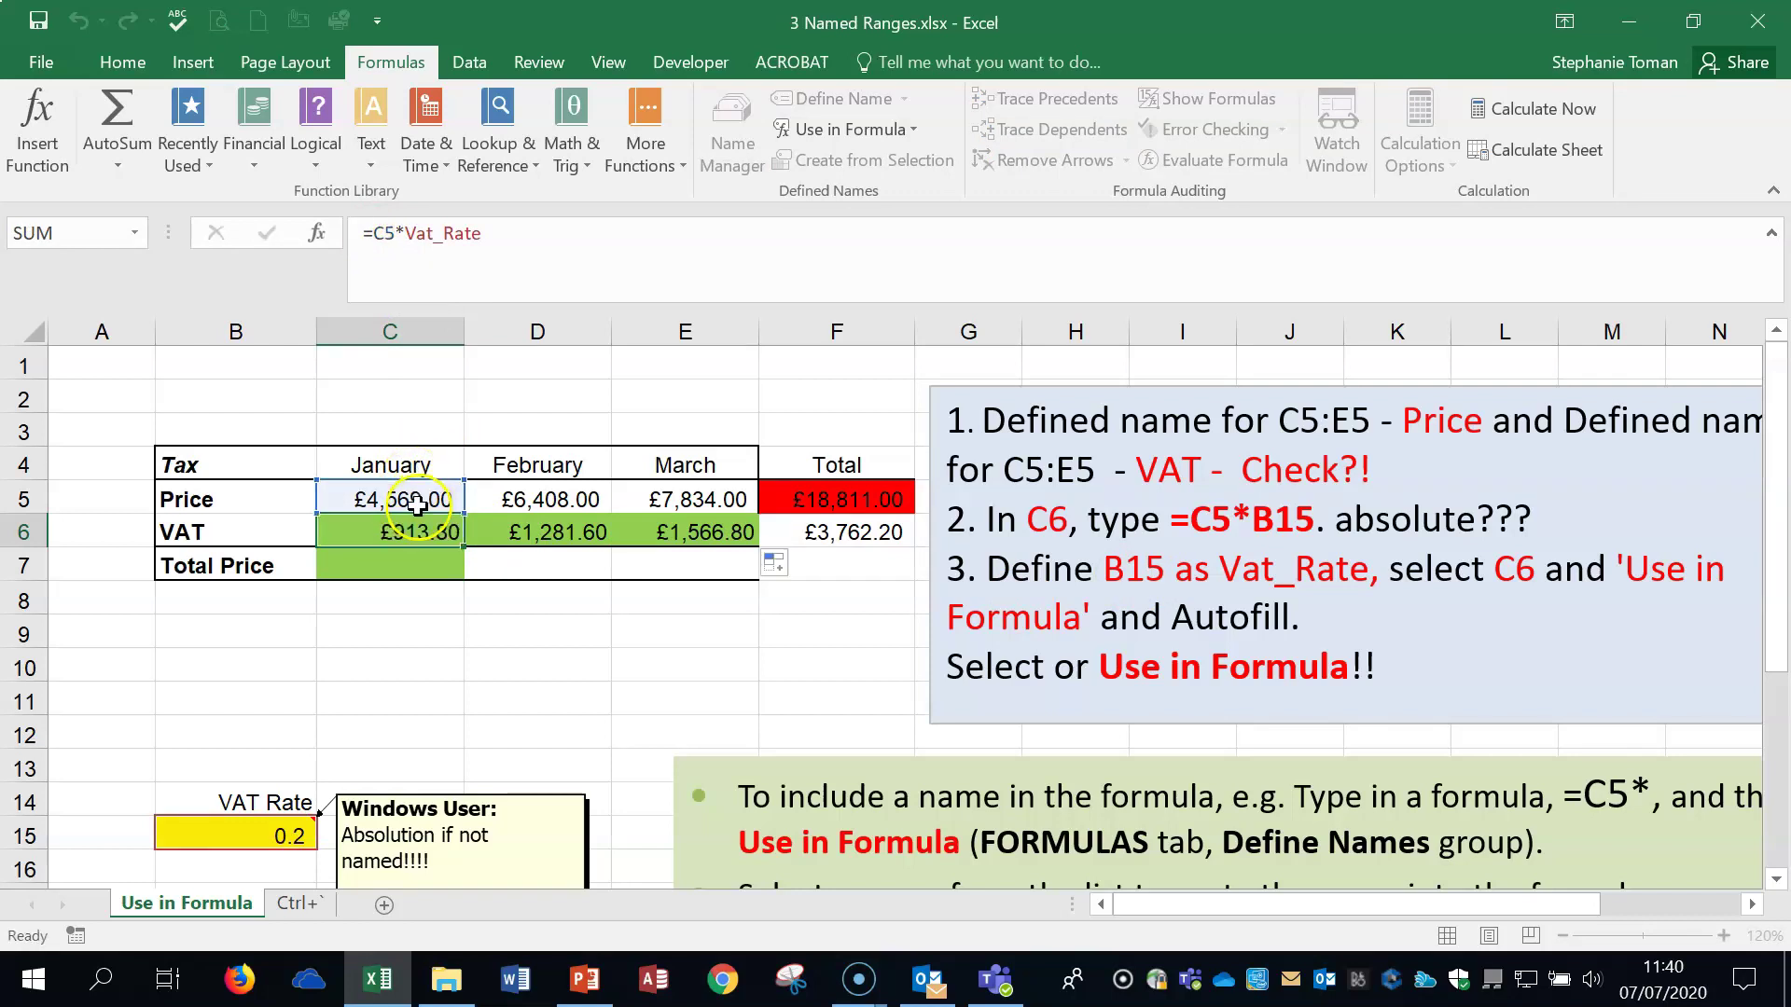
pyautogui.moveTo(405, 233); pyautogui.dragTo(485, 229)
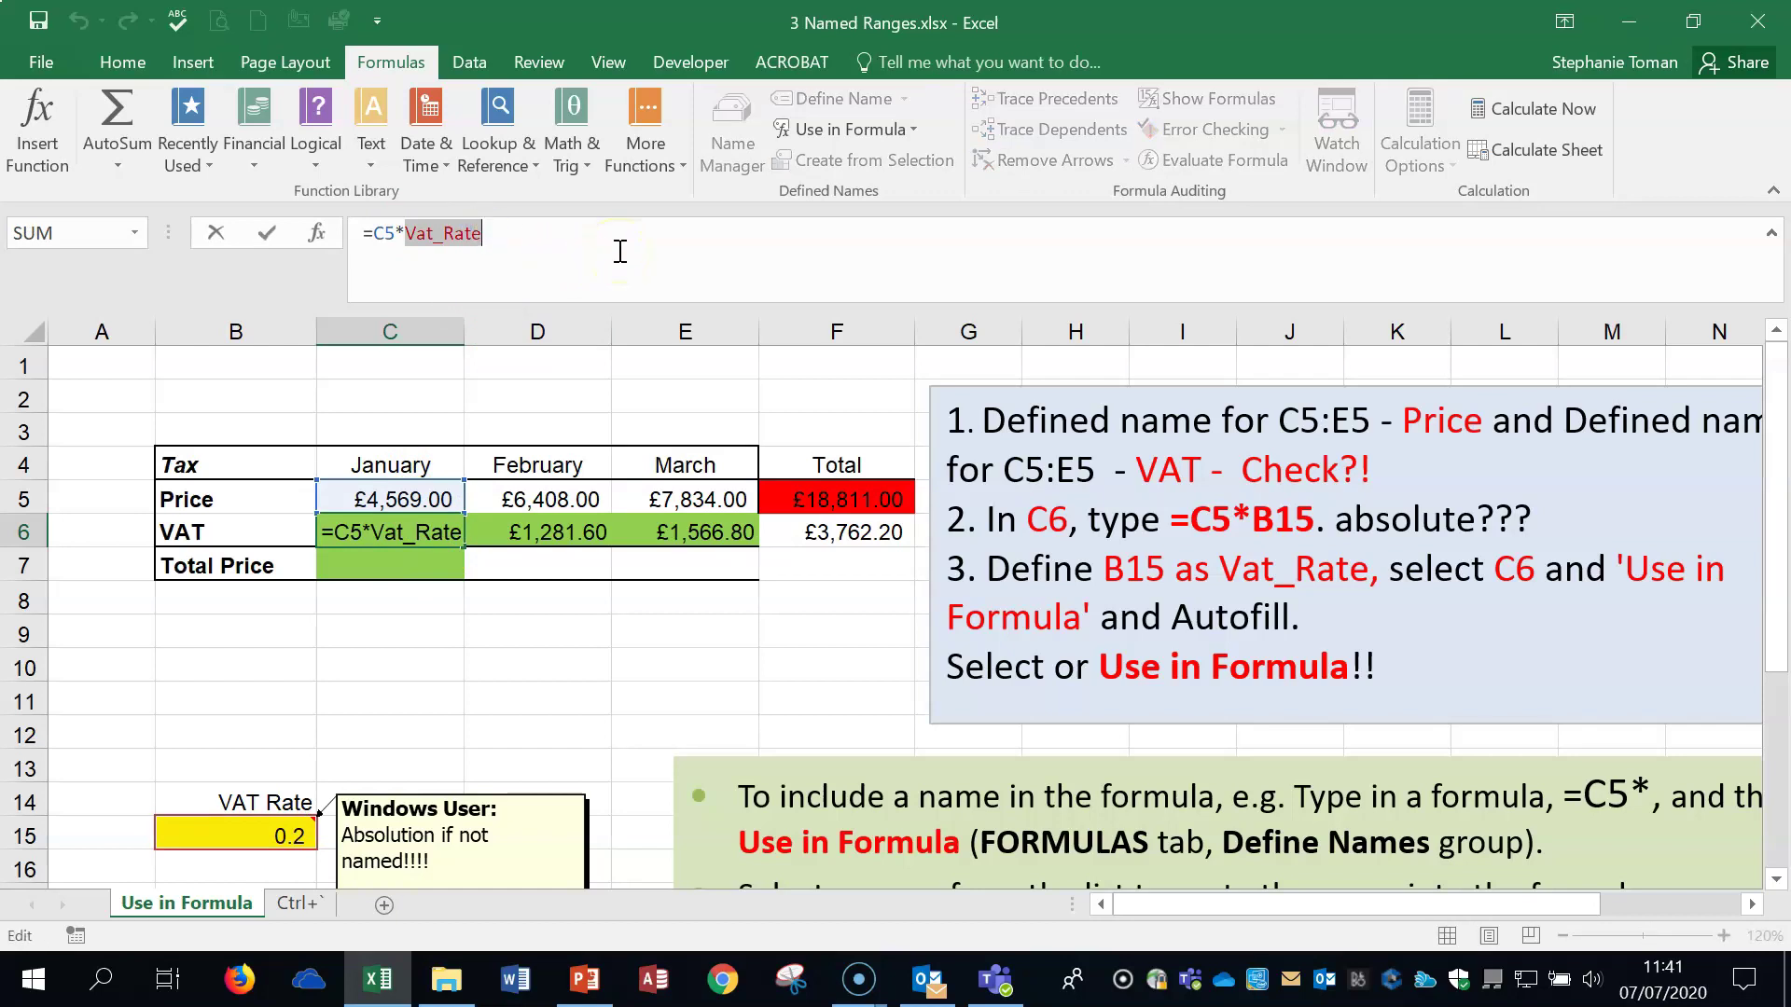
pyautogui.press('Escape')
# - Select the VAT range C6:E6 and review the names offered by Use in Formula and the instruction notes on the sheet
pyautogui.moveTo(463, 548); pyautogui.dragTo(743, 523)
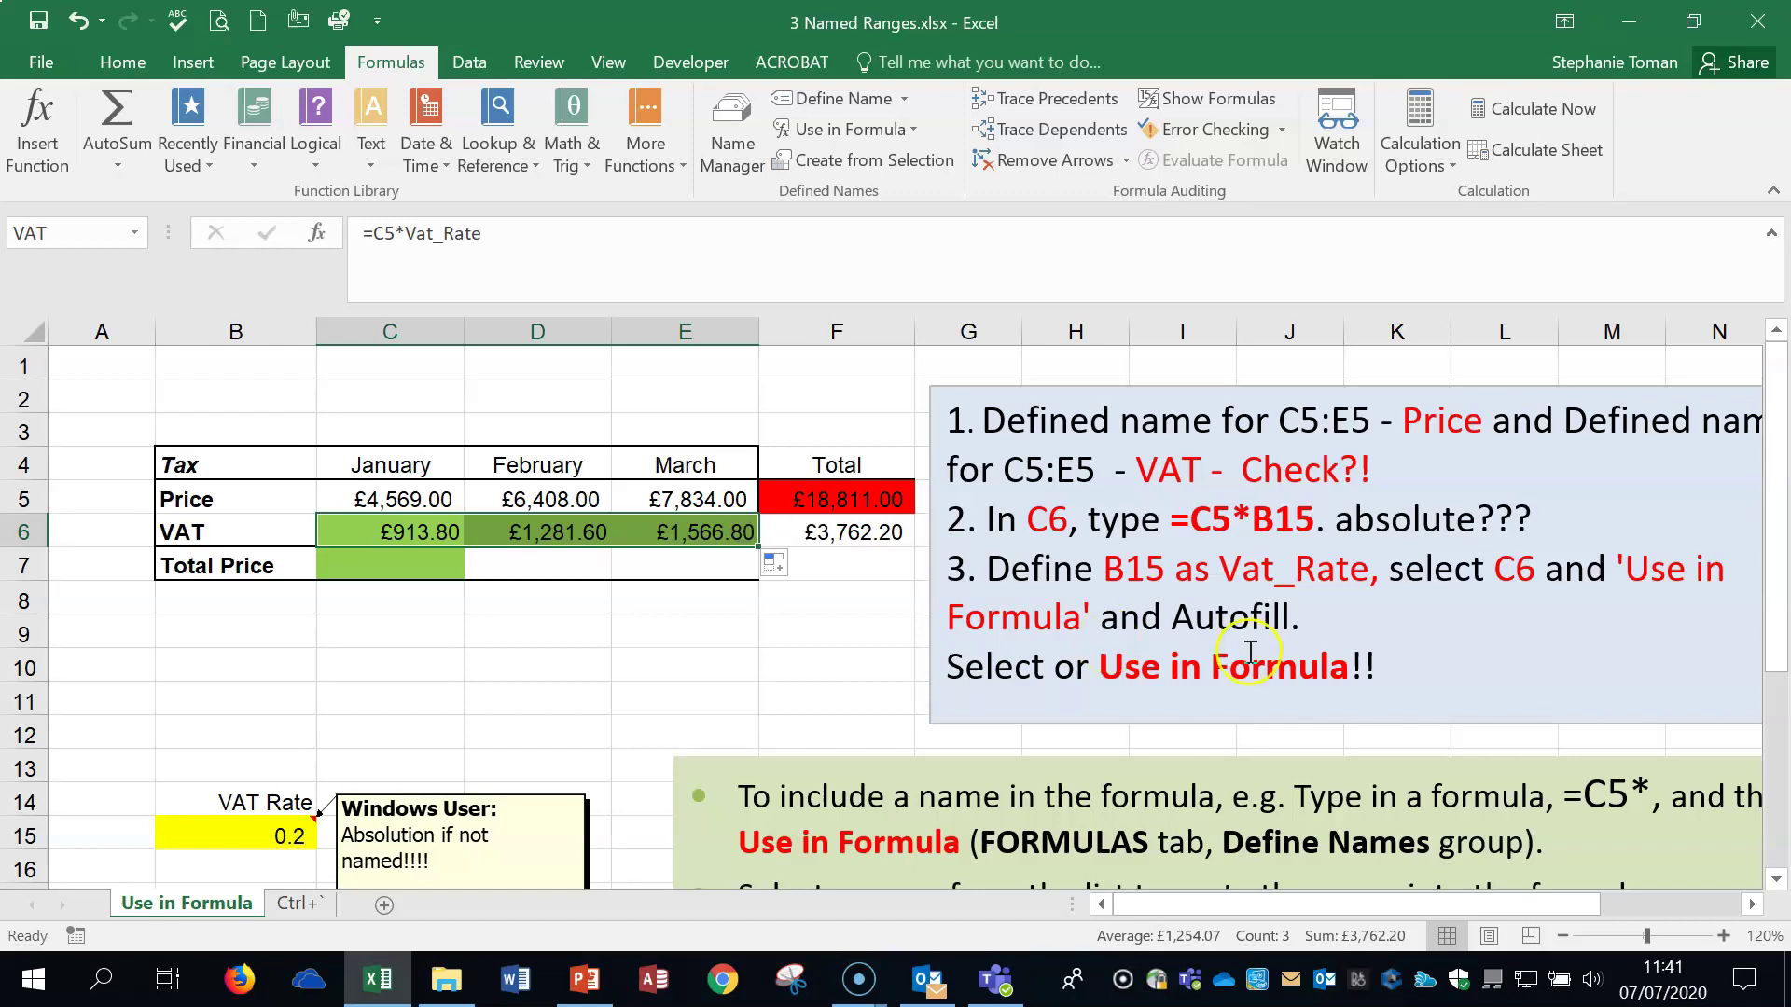
pyautogui.click(825, 129)
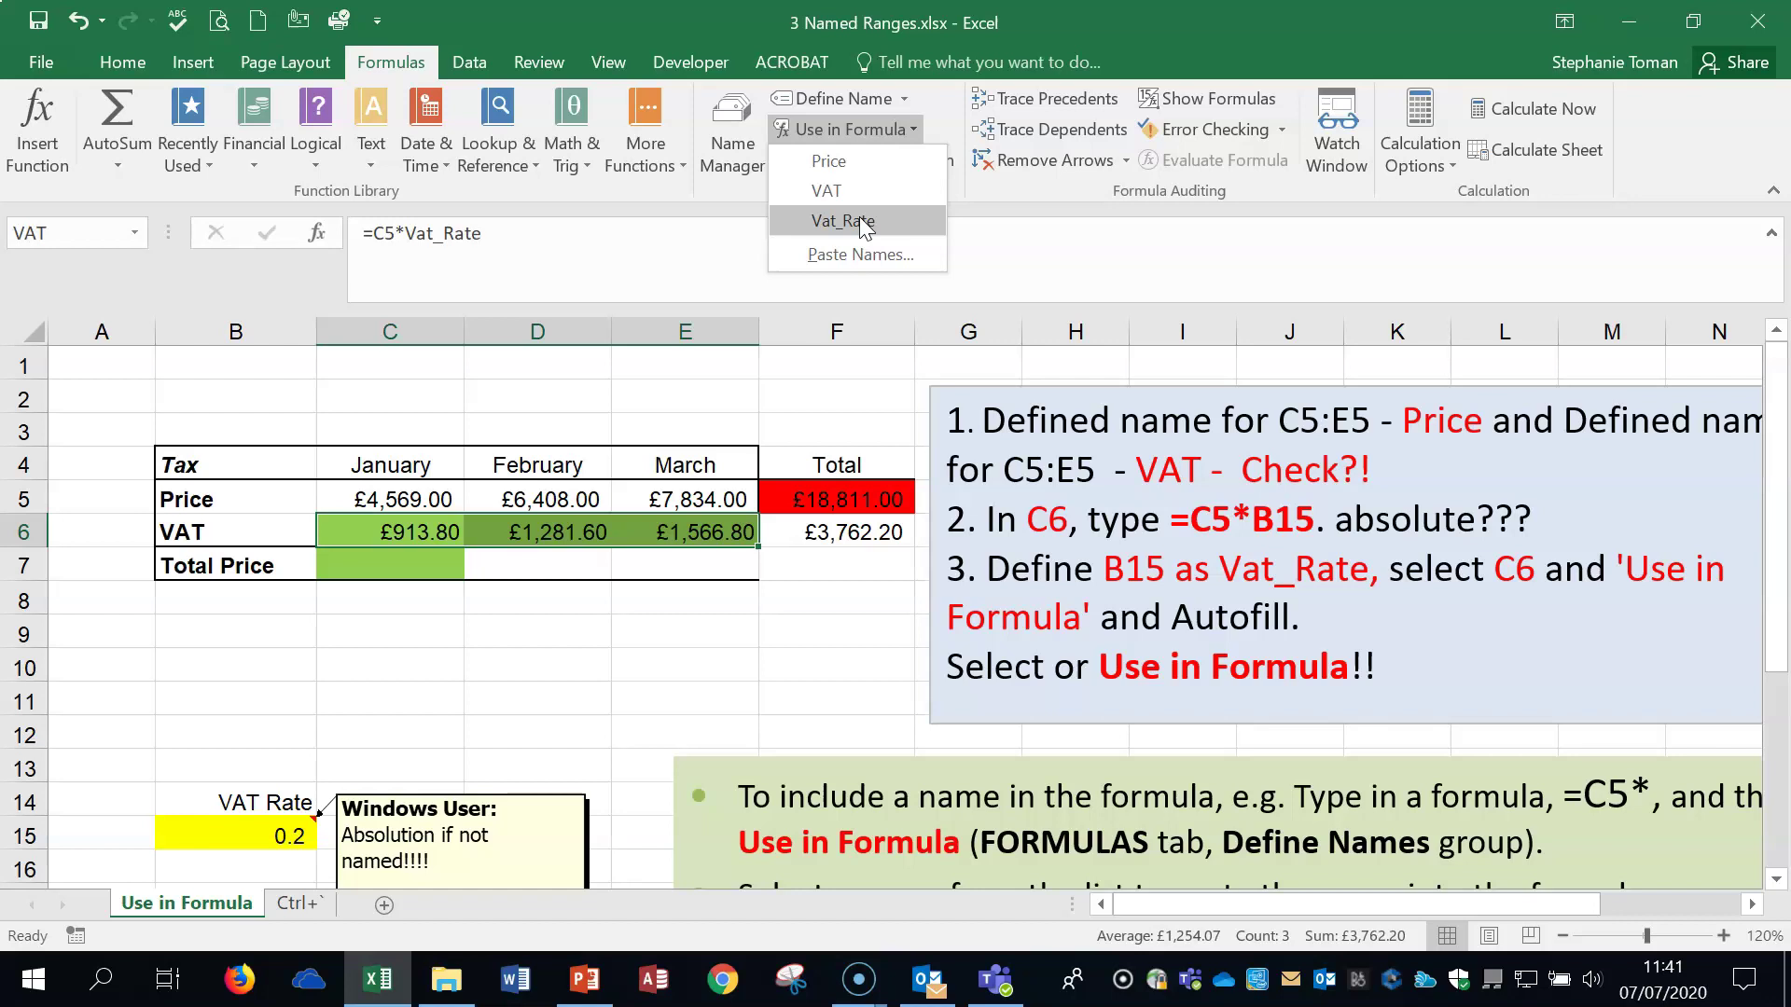
pyautogui.click(836, 667)
pyautogui.scroll(-1, 837, 664)
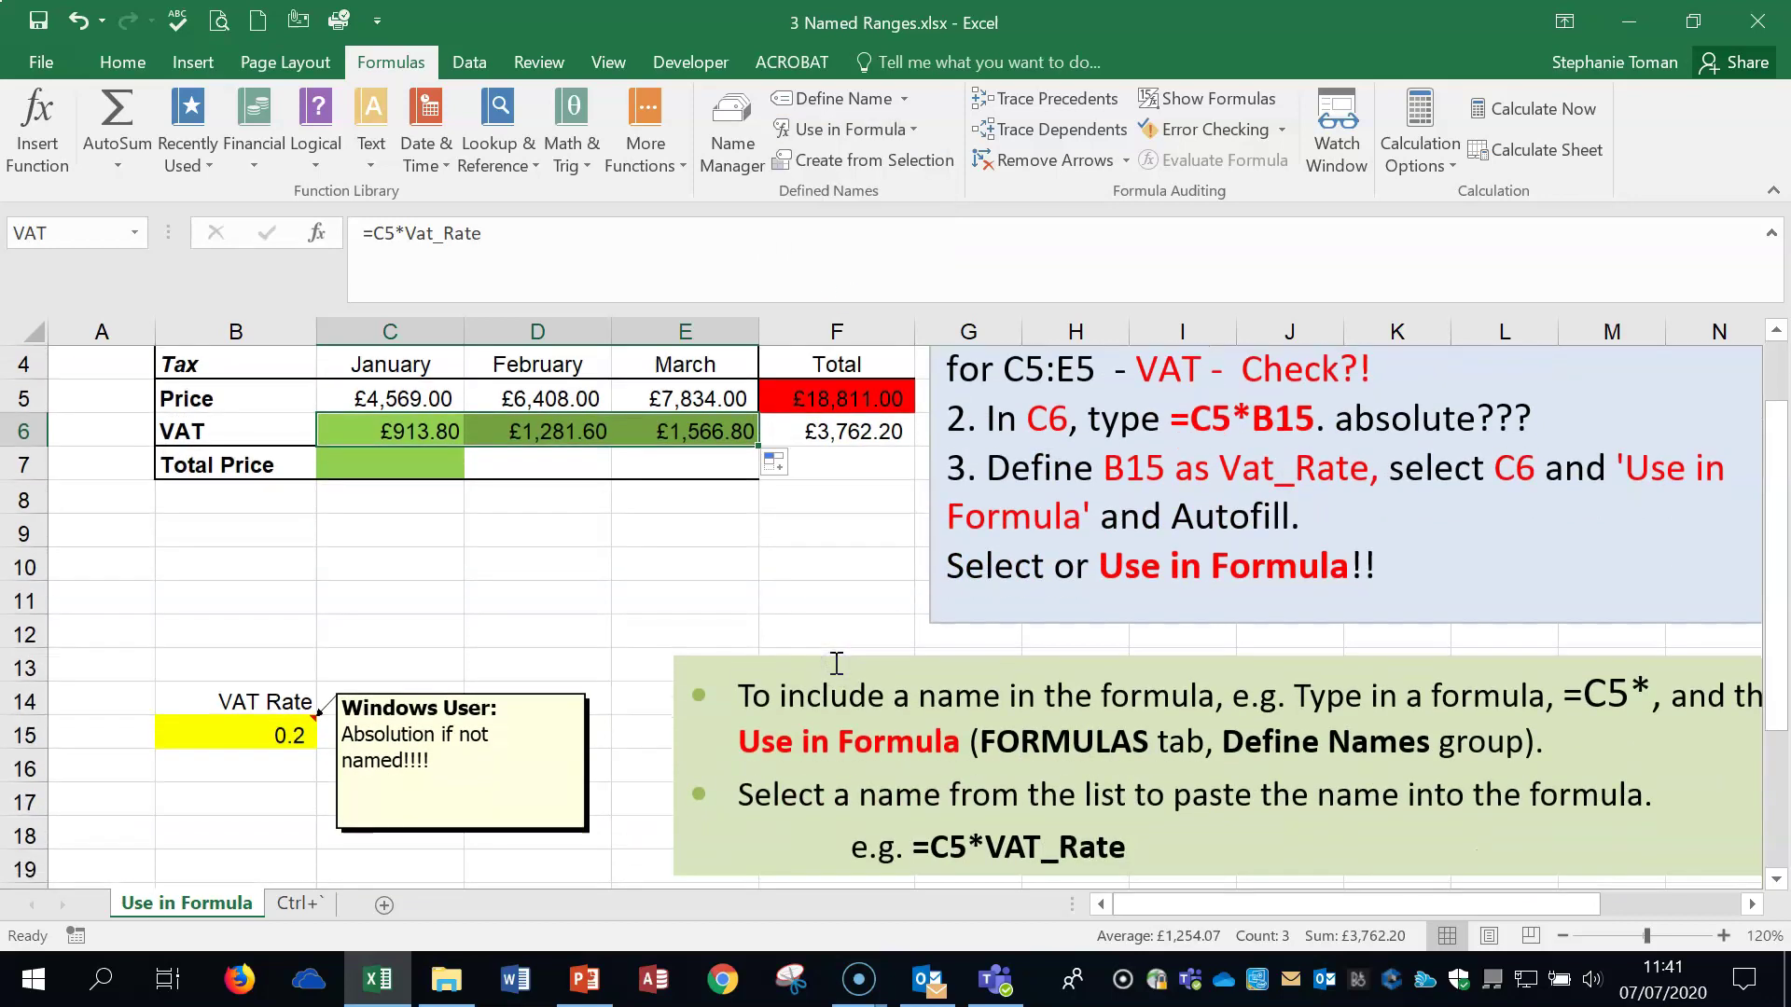
pyautogui.scroll(-2, 837, 665)
pyautogui.scroll(3, 837, 664)
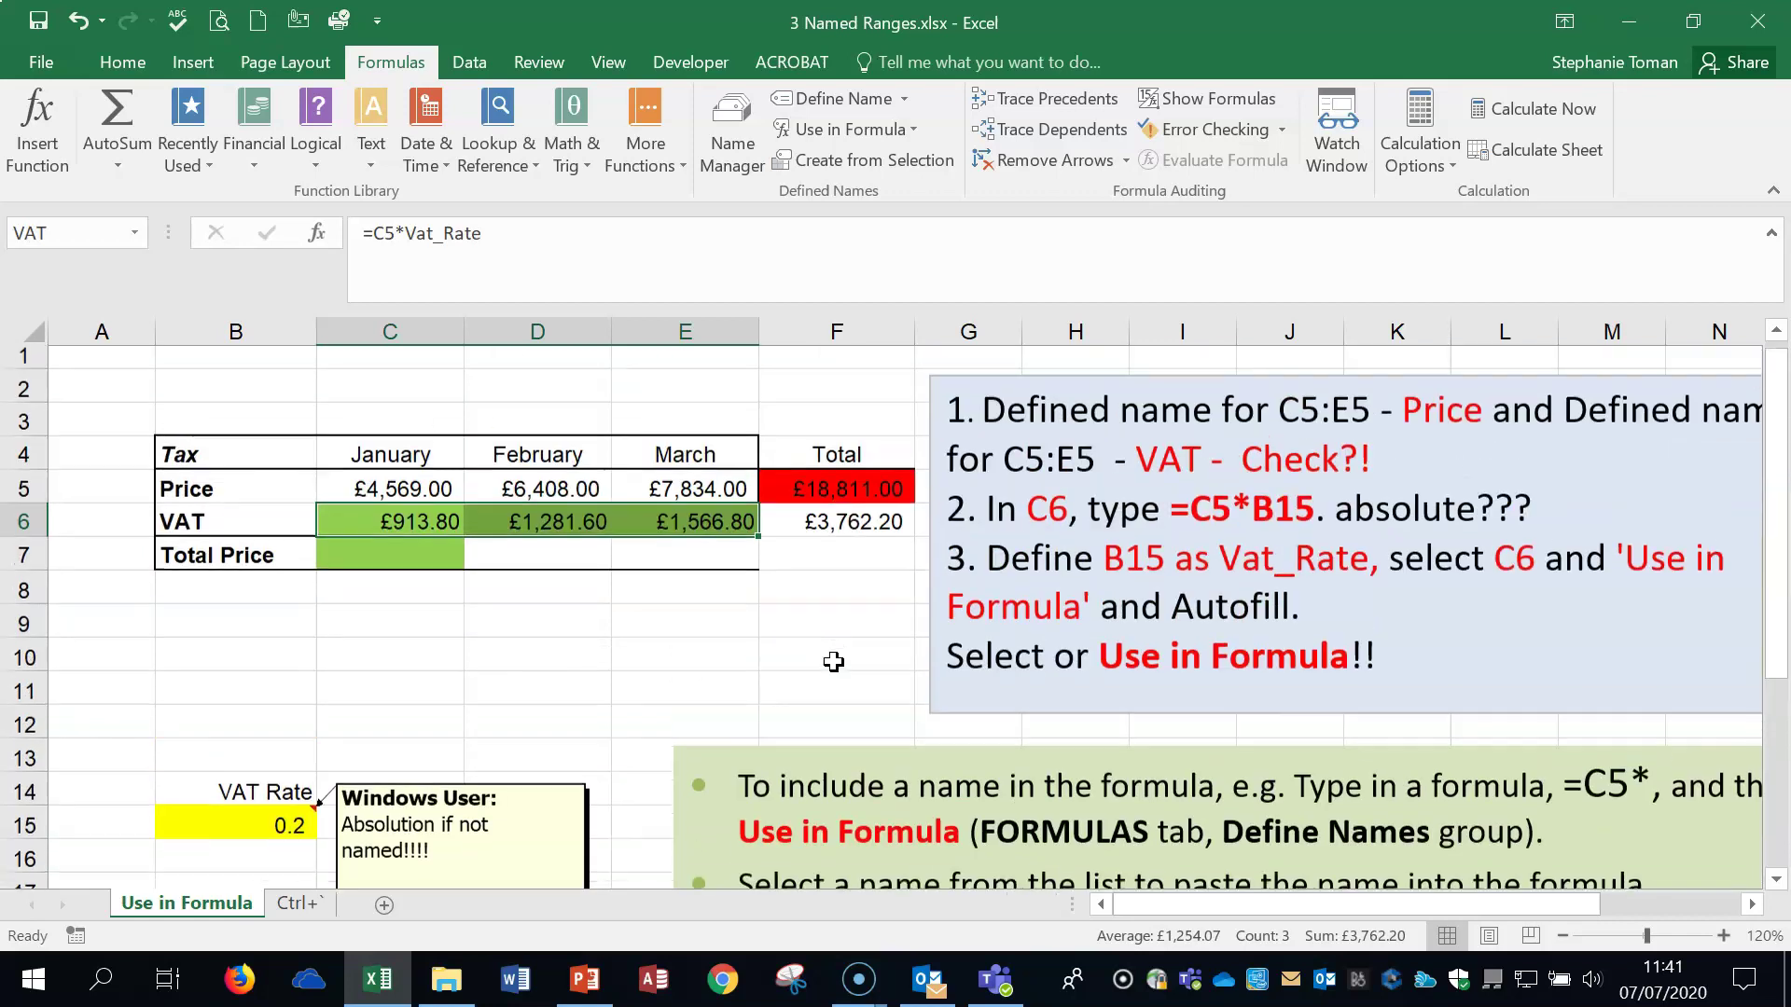
# - Use Go To to jump to the named range VAT and to the named cell Vat_Rate
pyautogui.hotkey('ctrl', 'g')
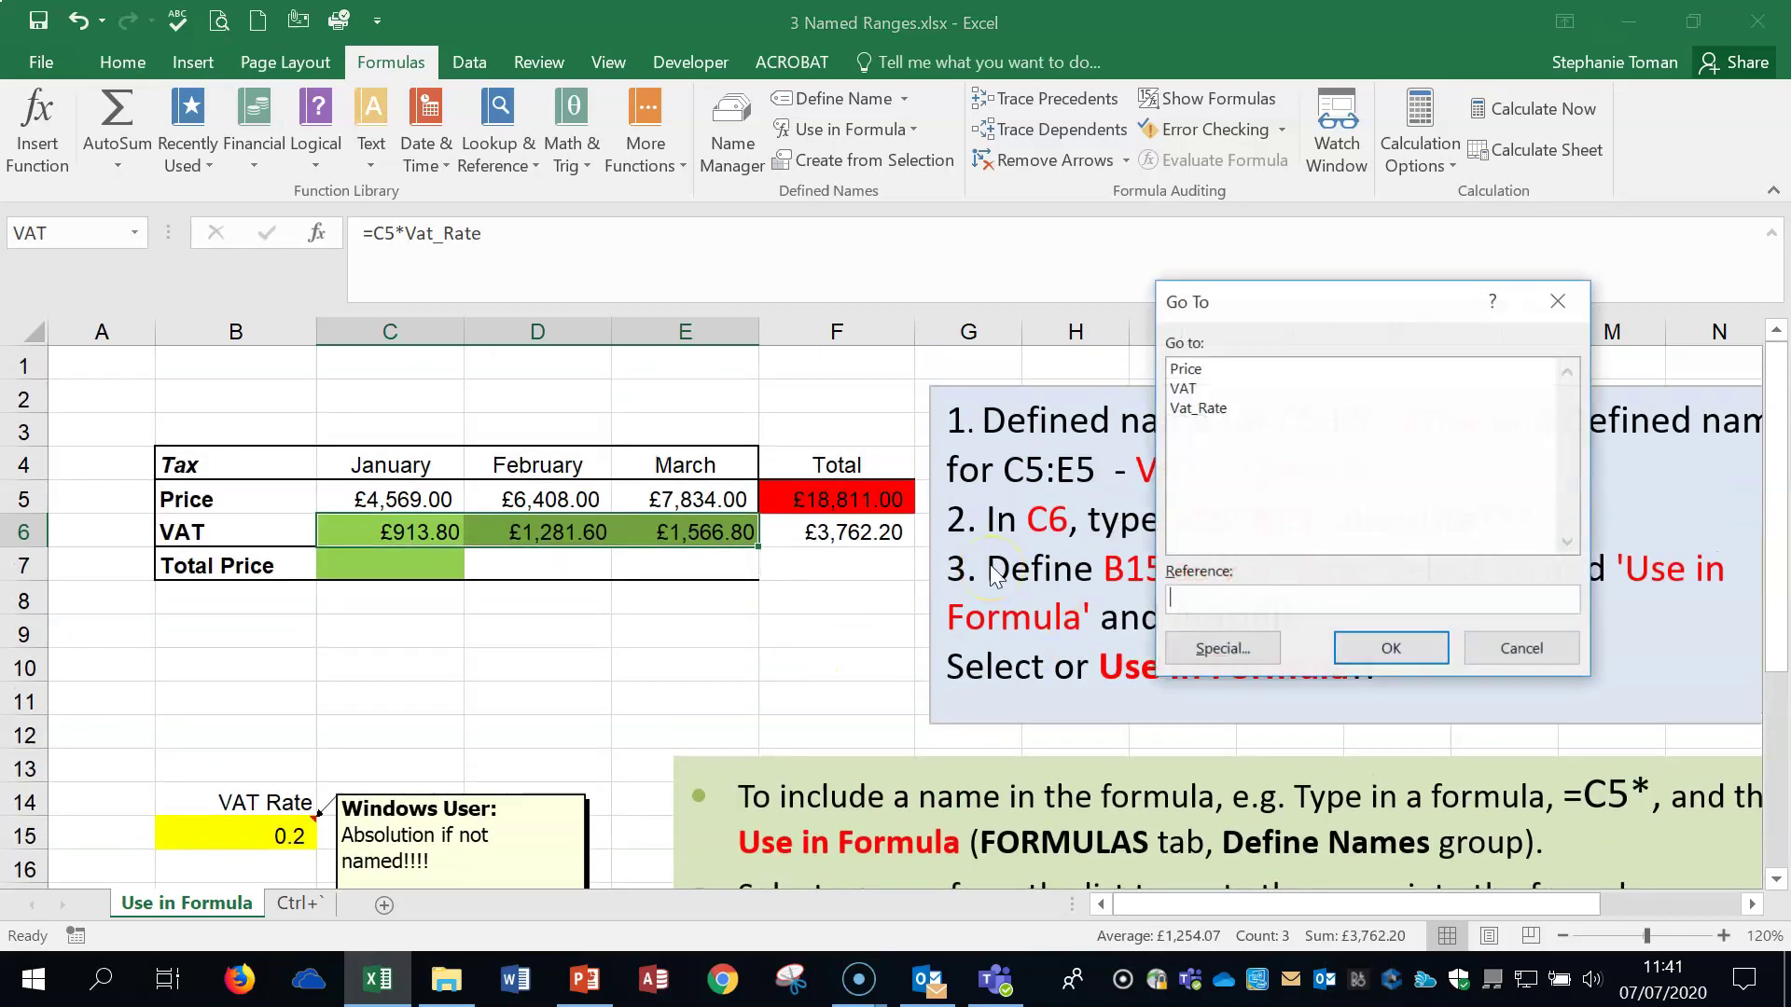
pyautogui.click(1183, 388)
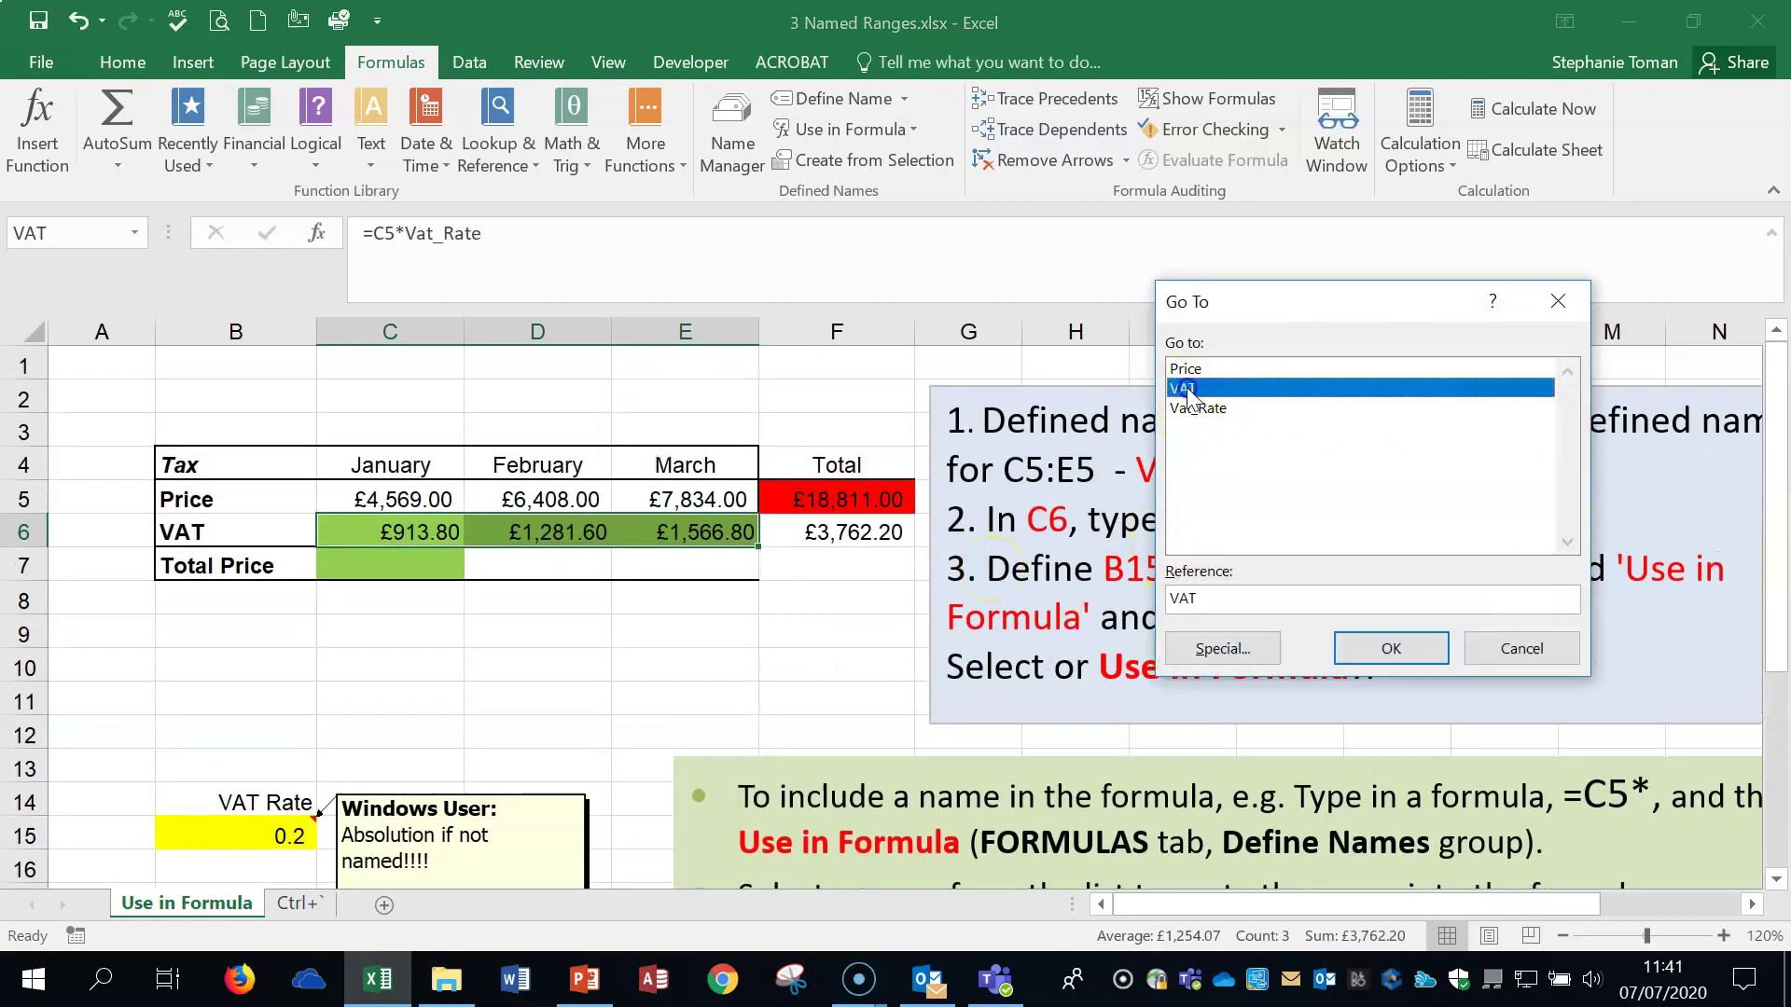
pyautogui.click(1399, 650)
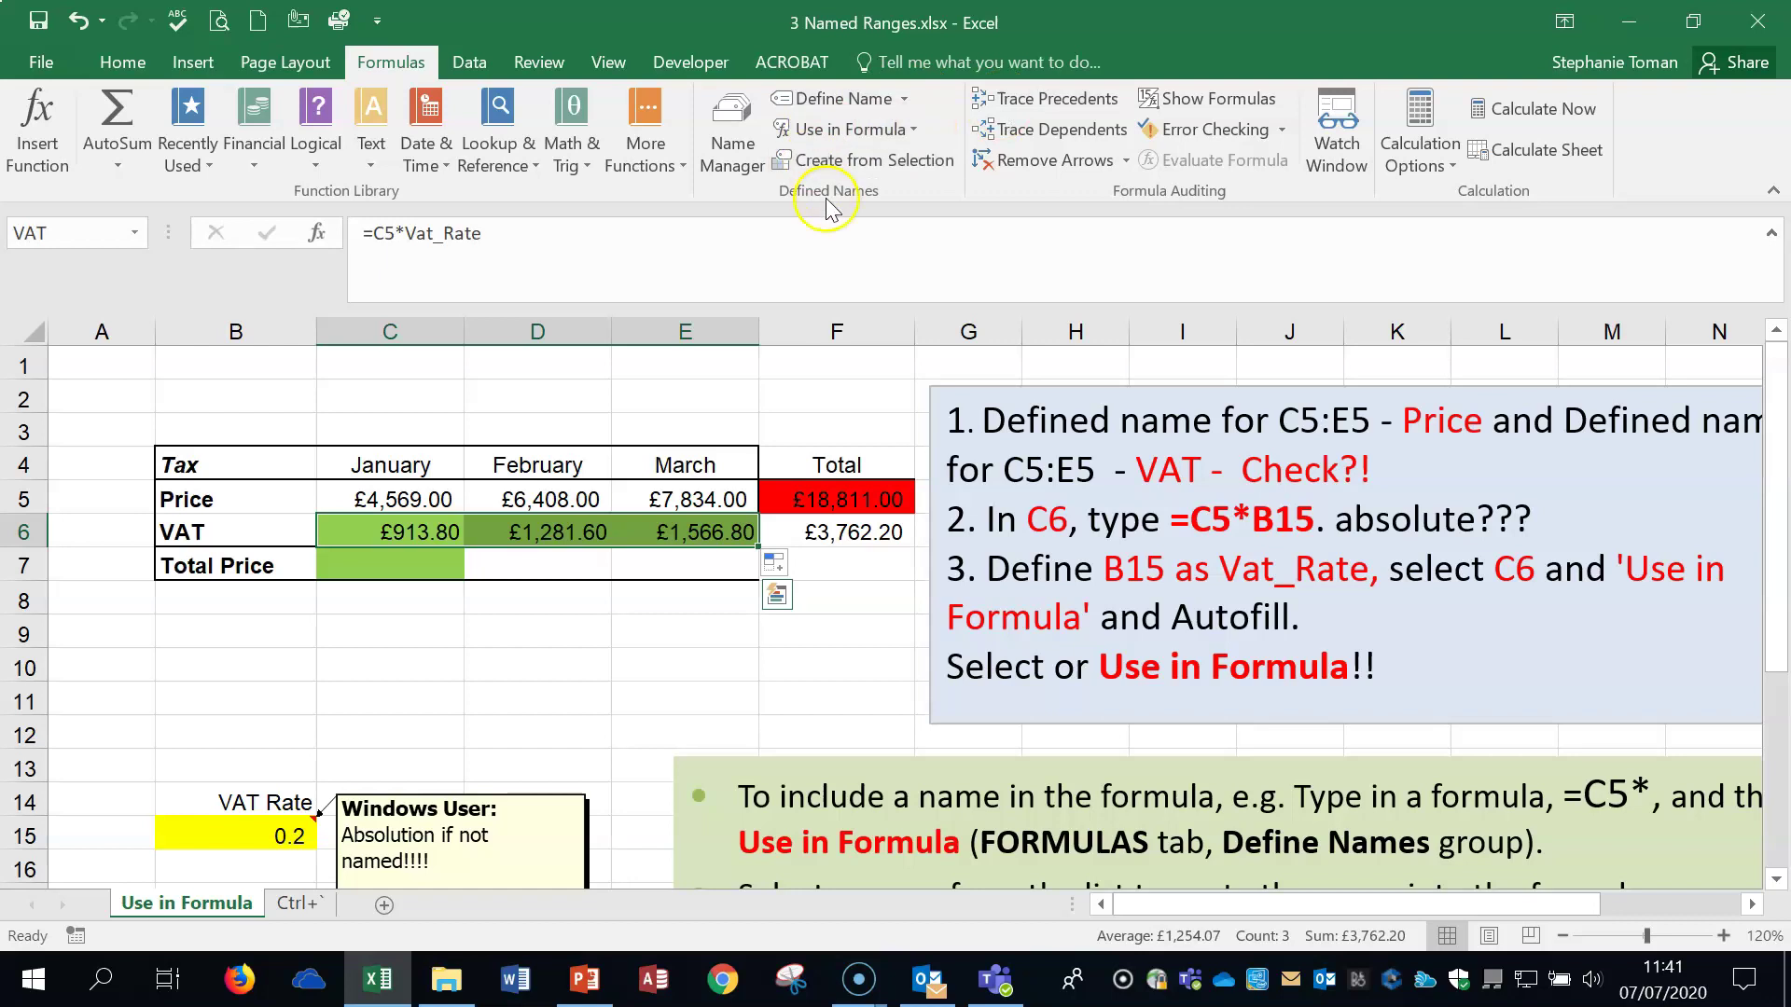
pyautogui.press('F5')
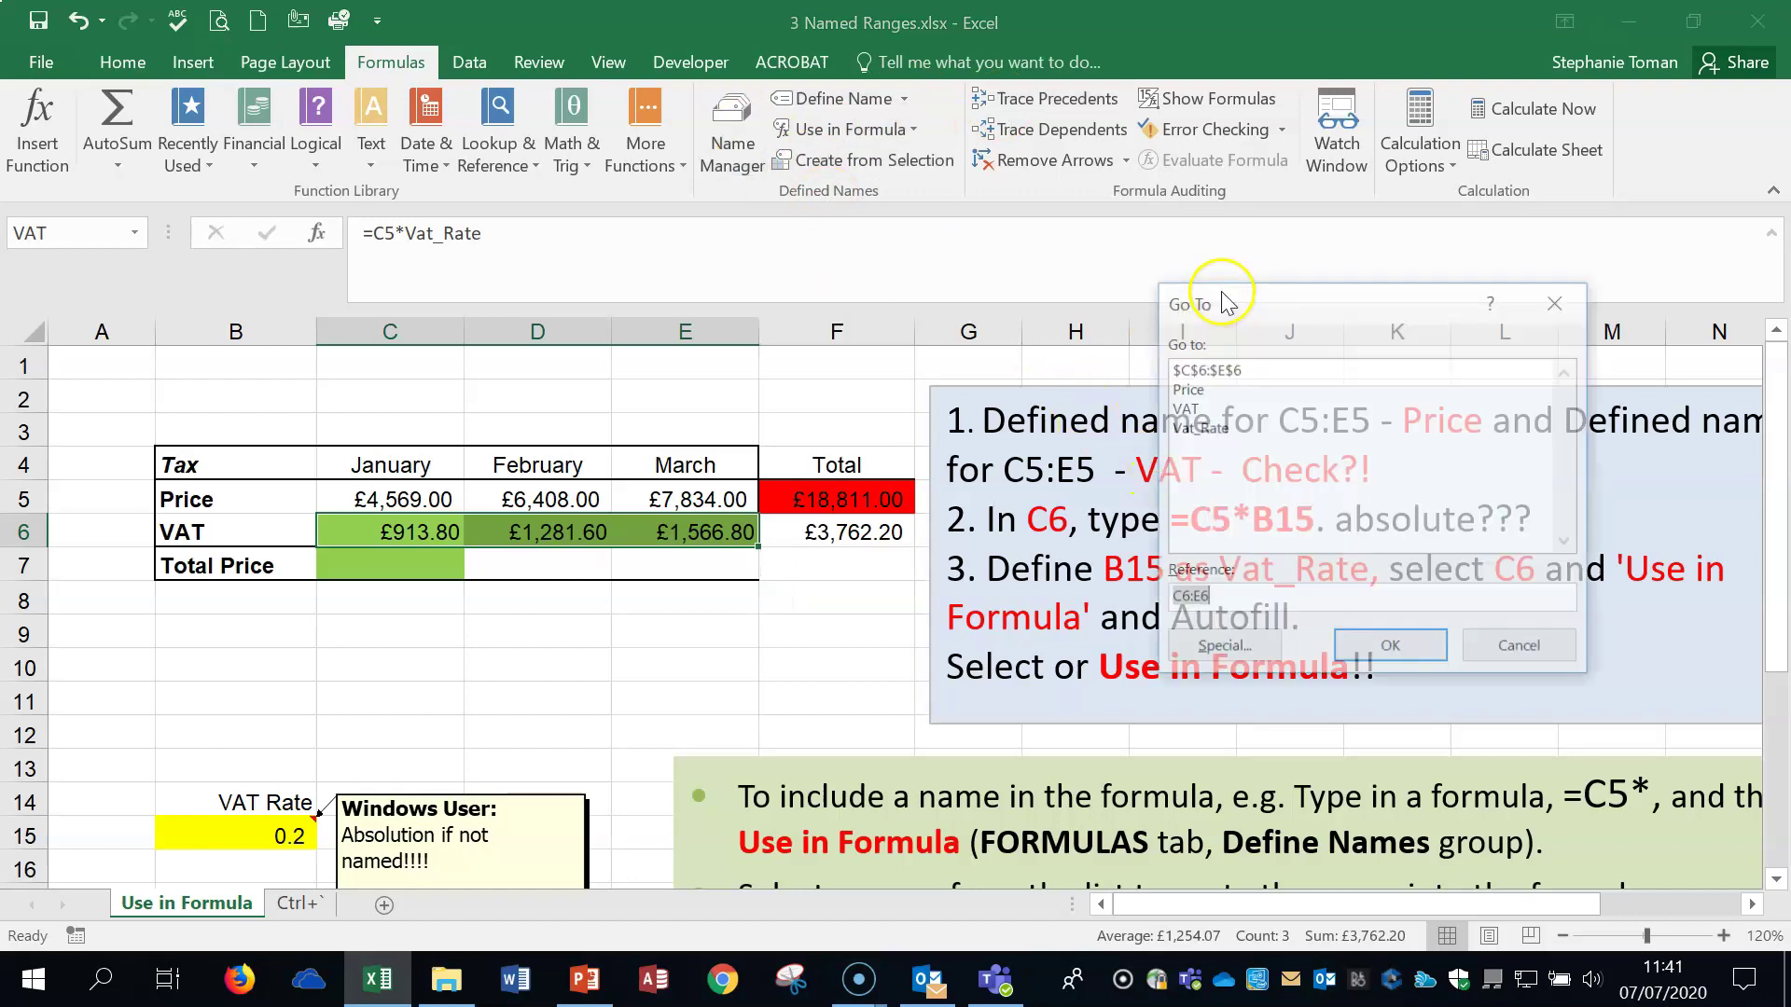
pyautogui.click(1210, 428)
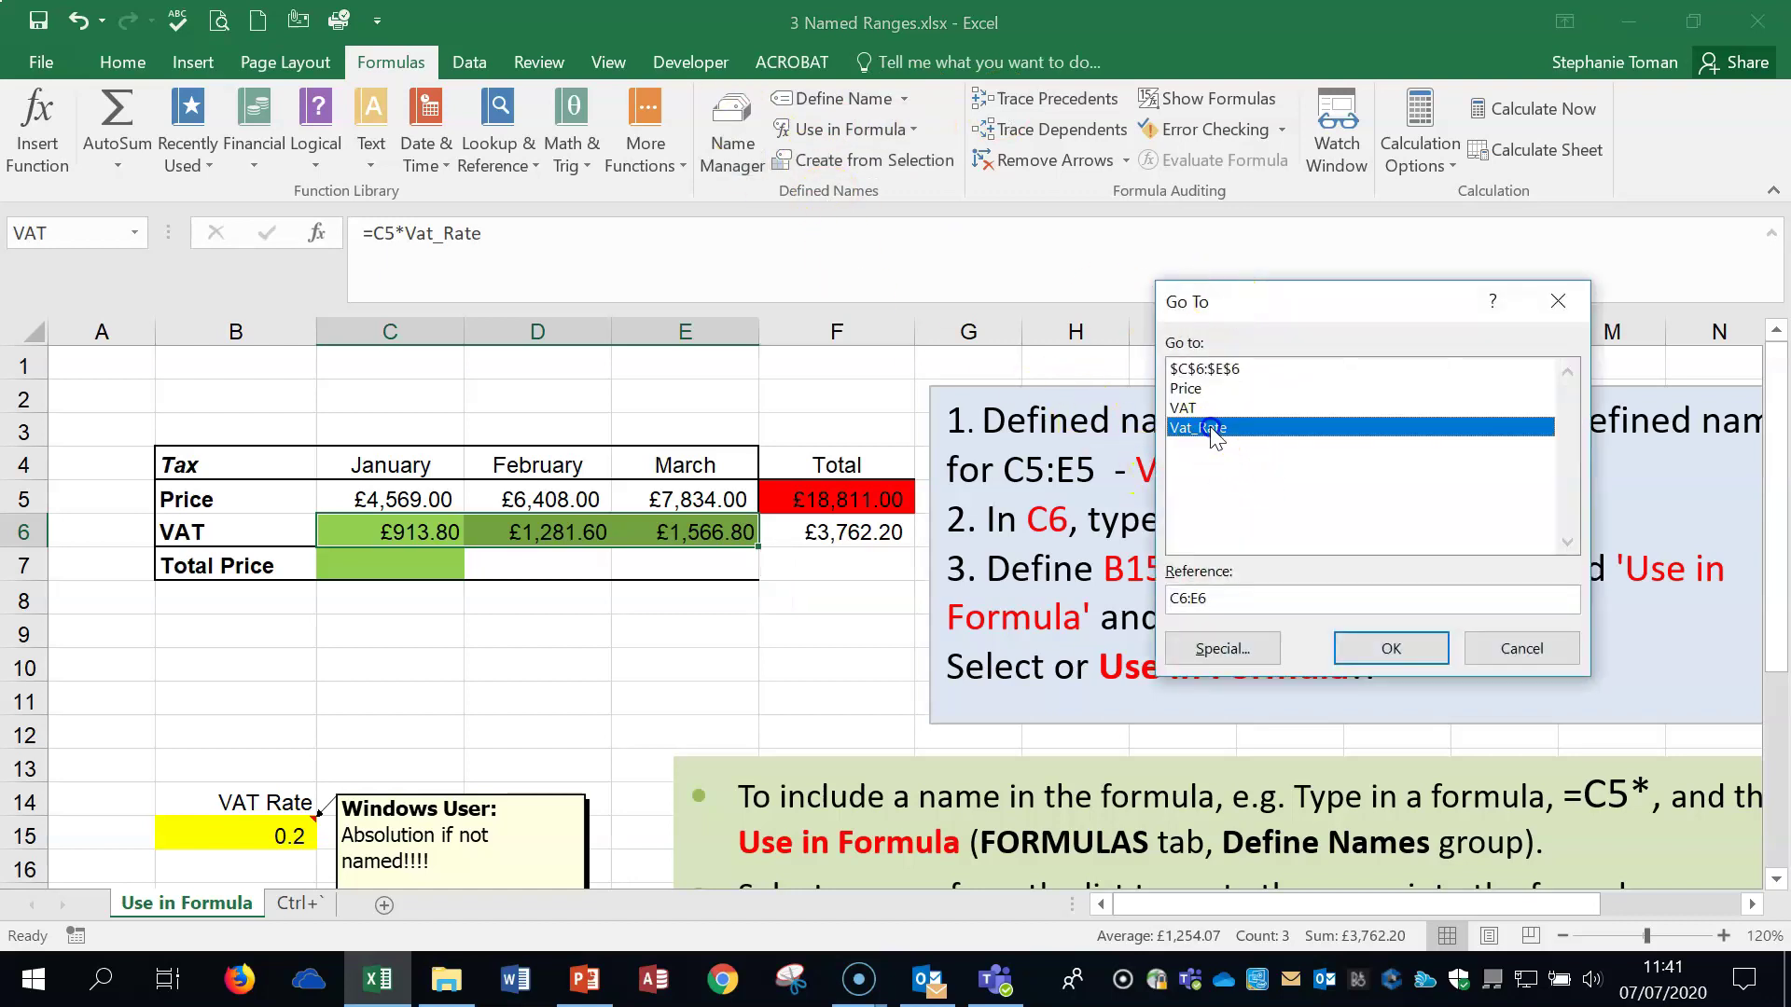
pyautogui.click(1390, 649)
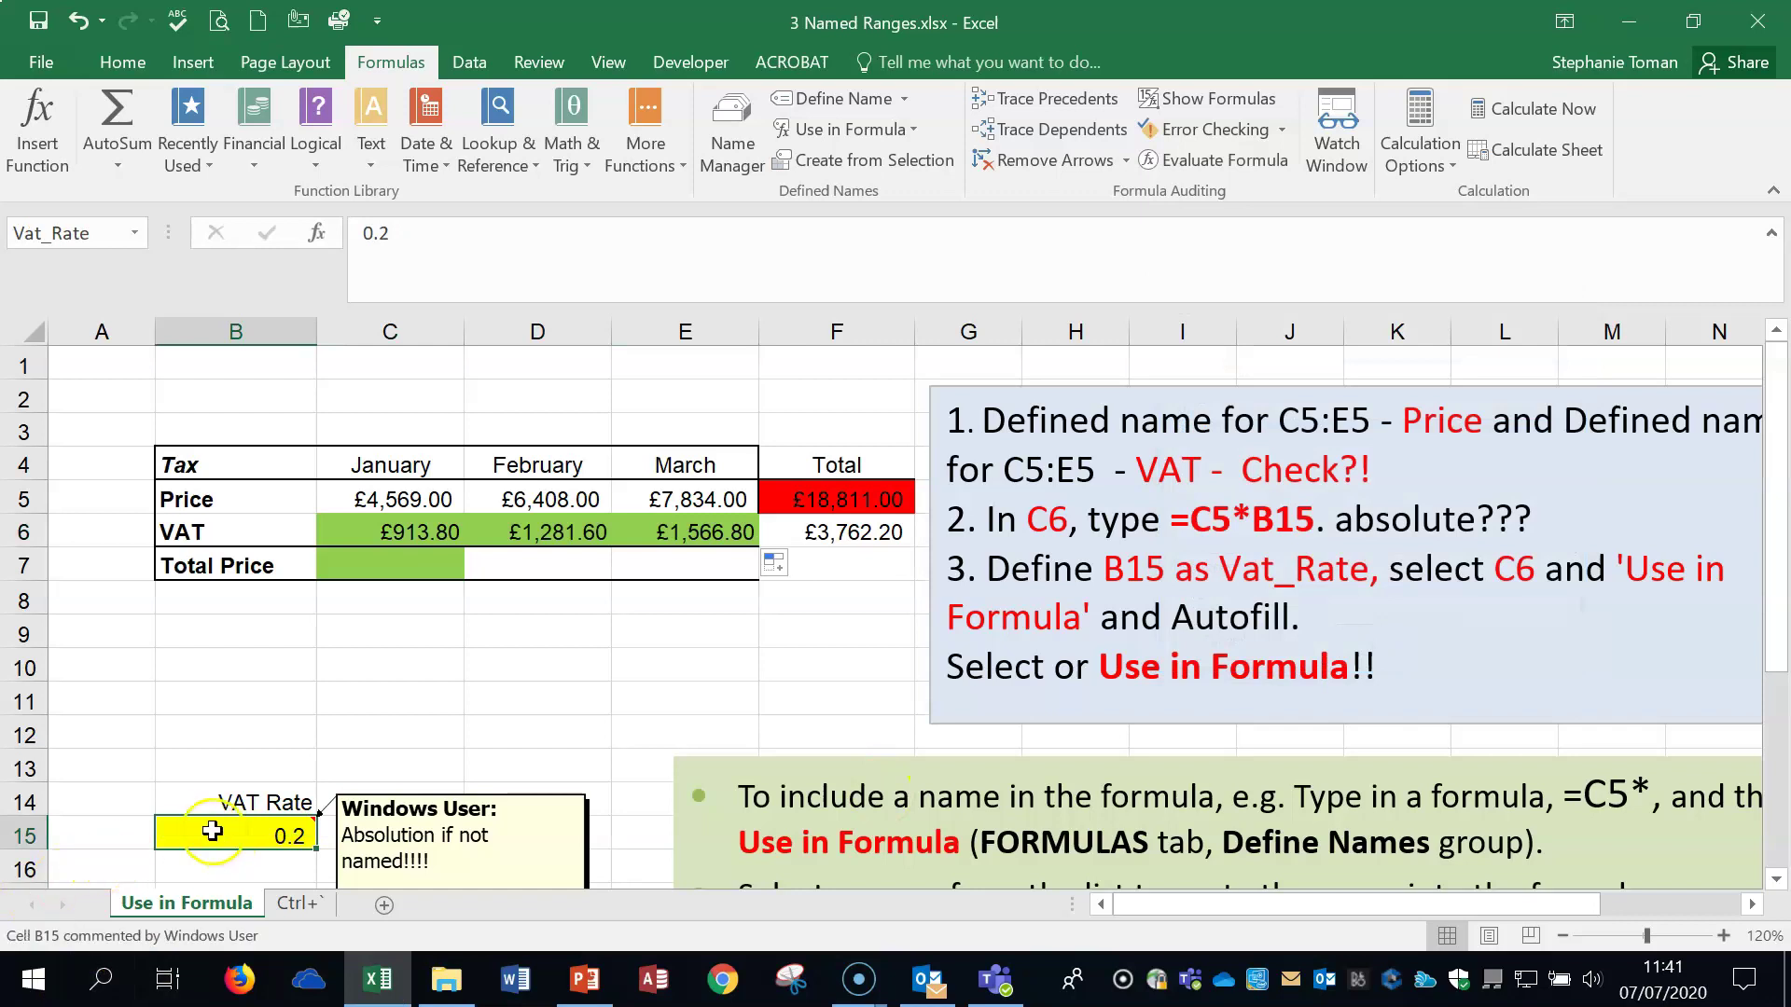
# - Close 3 Named Ranges.xlsx without saving and open Example Cashflow Group Mode.xlsx from the 4_5 Cell Comments_Names folder
pyautogui.click(1766, 22)
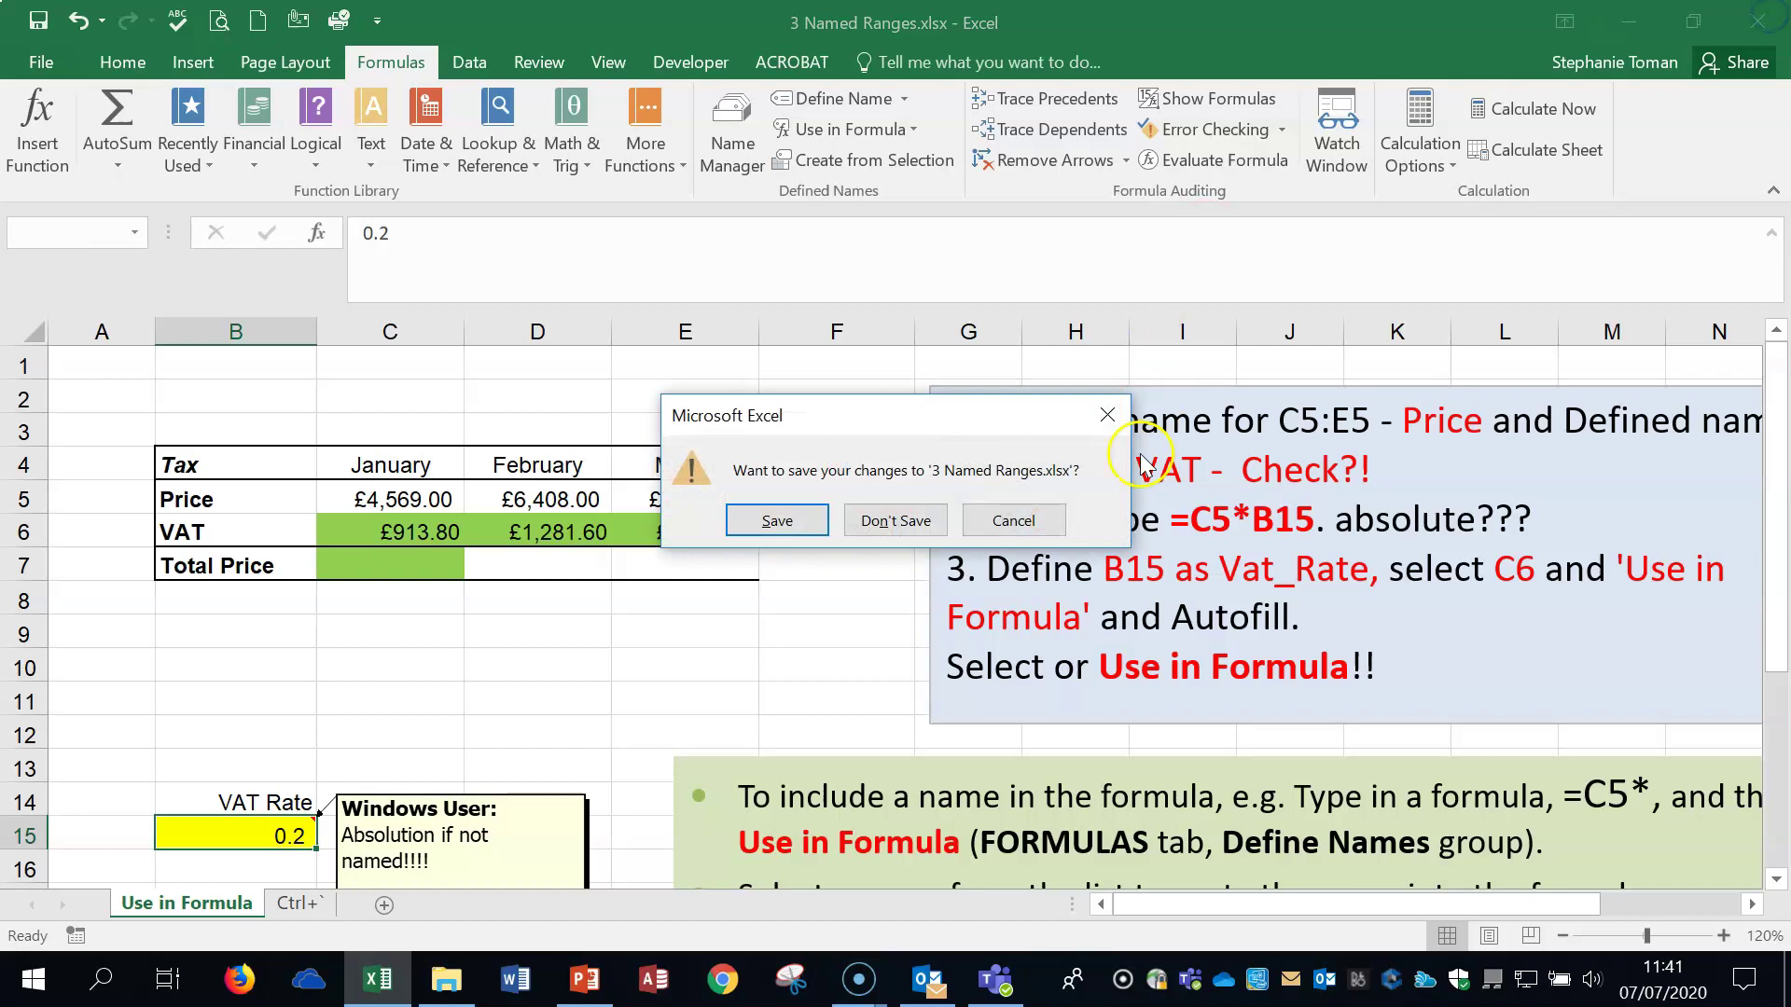
pyautogui.click(894, 518)
pyautogui.click(818, 660)
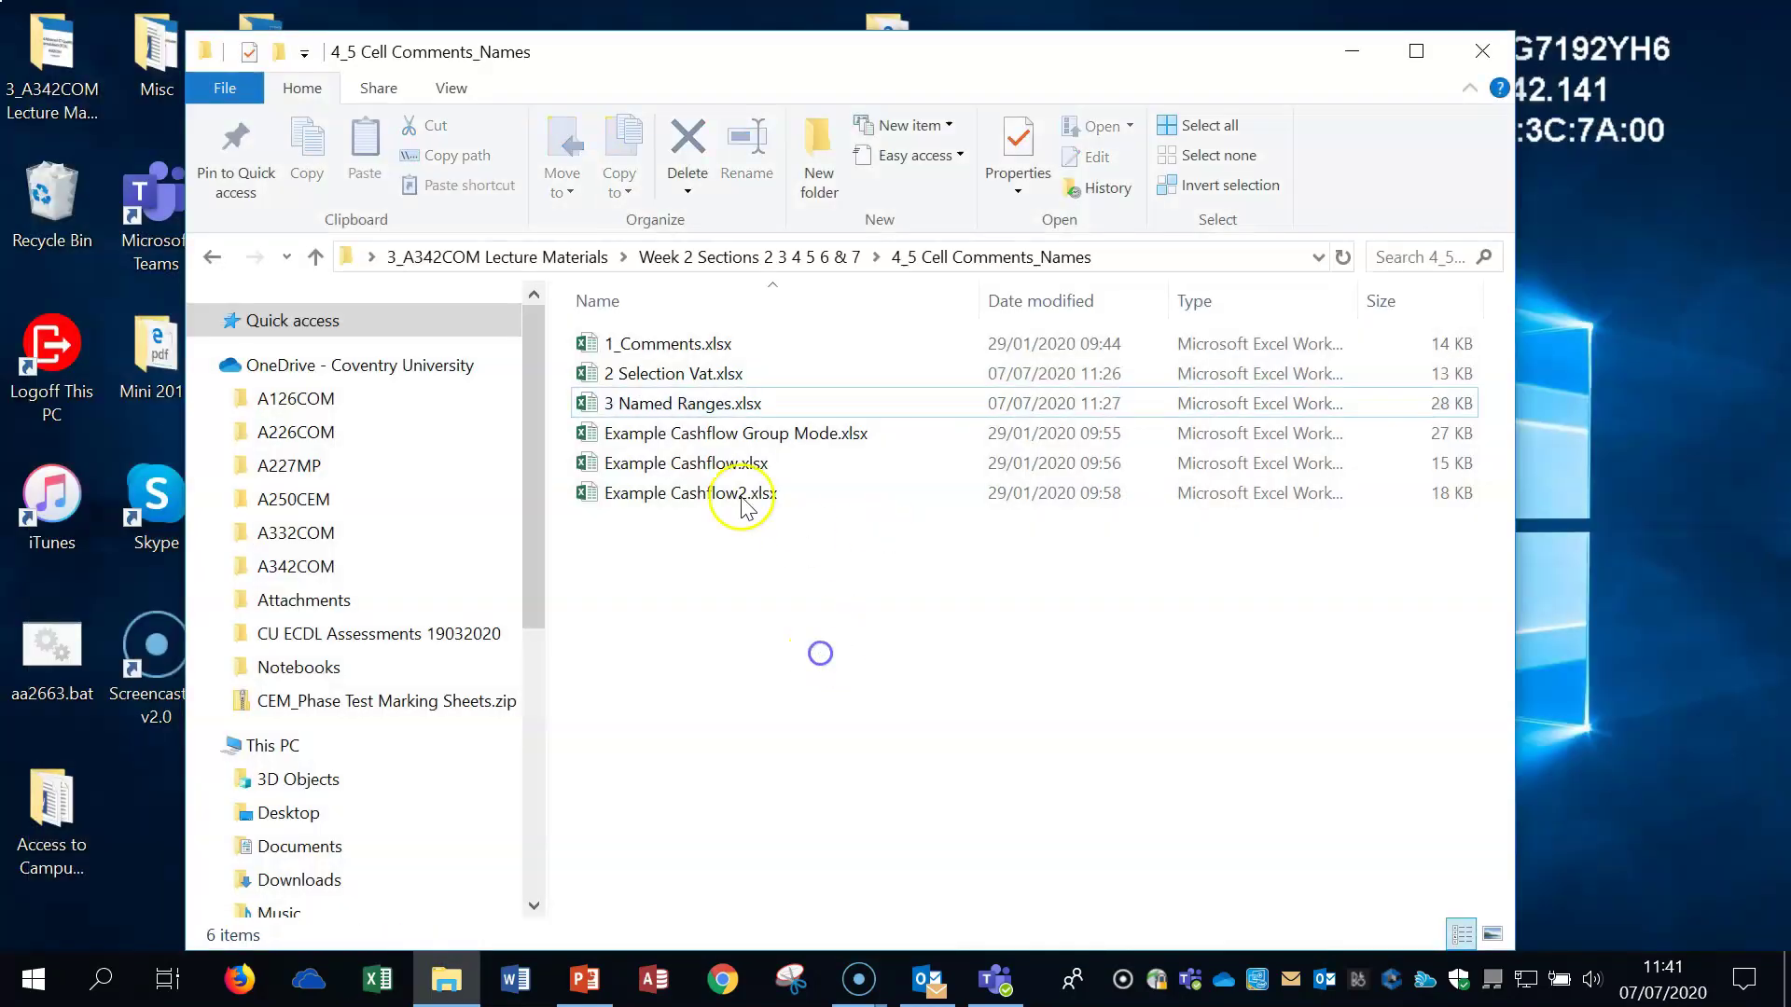
pyautogui.click(733, 434)
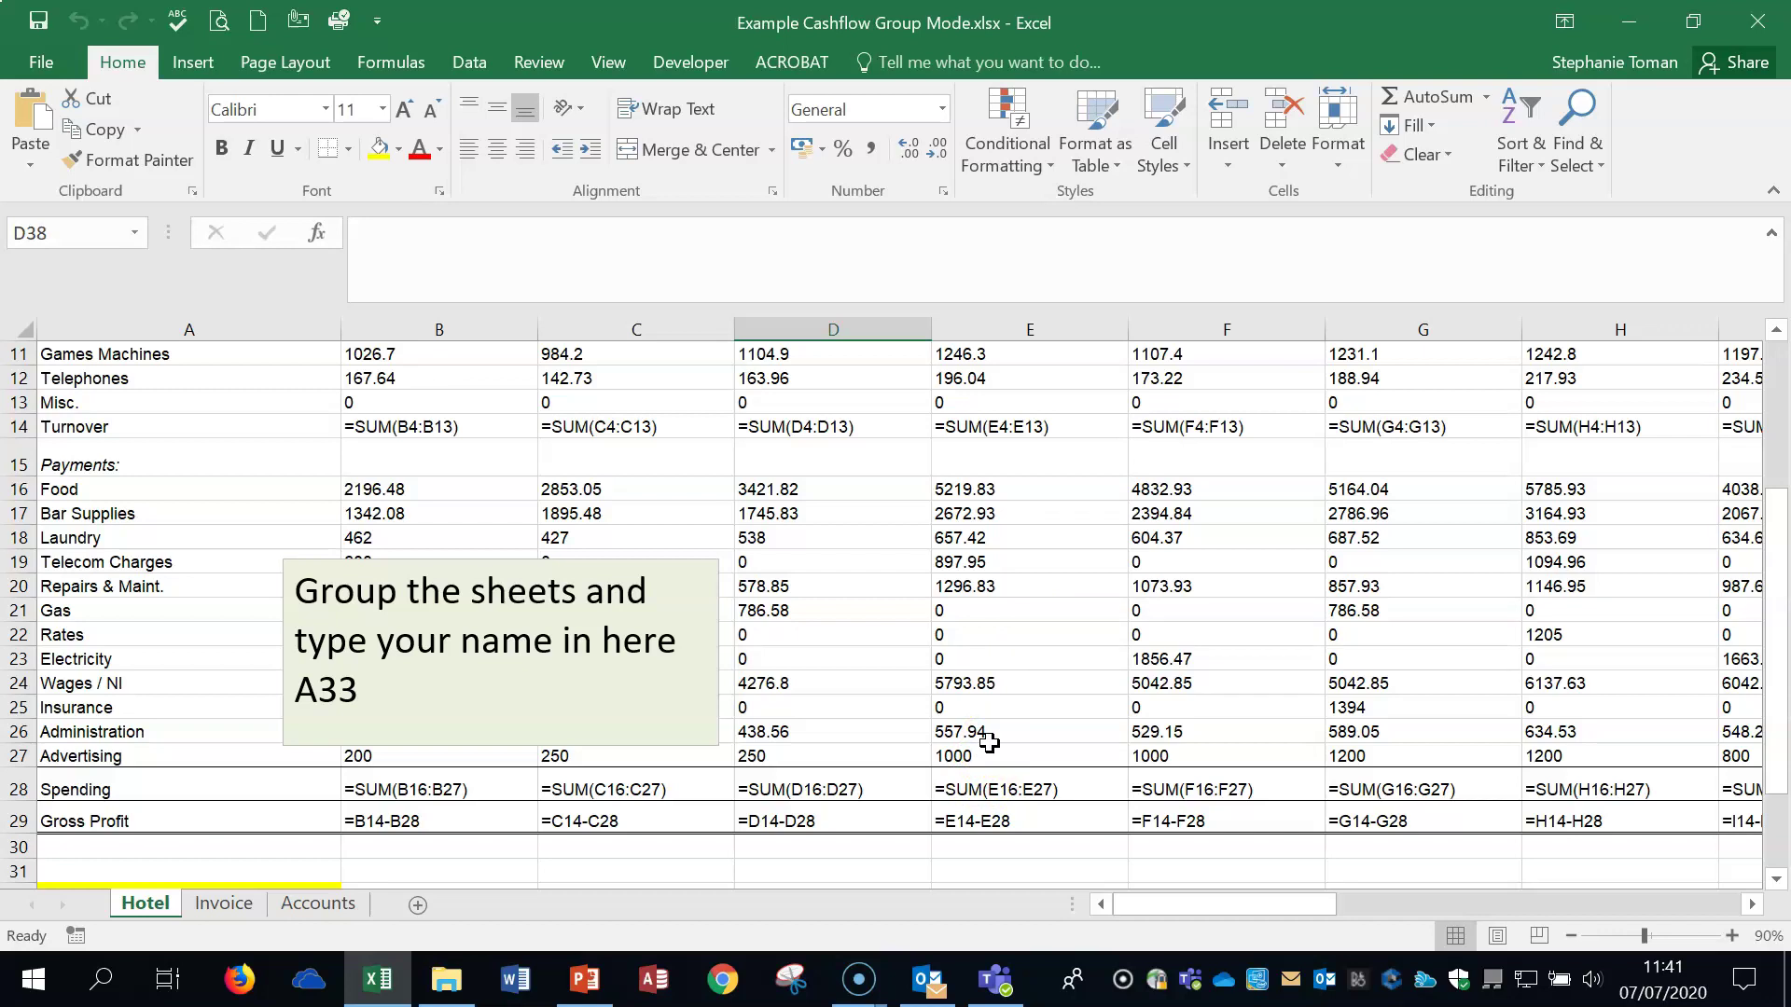
# - Group the Hotel, Invoice and Accounts sheets with A33 selected on Hotel and enter the person's first name in that cell
pyautogui.scroll(-1, 308, 847)
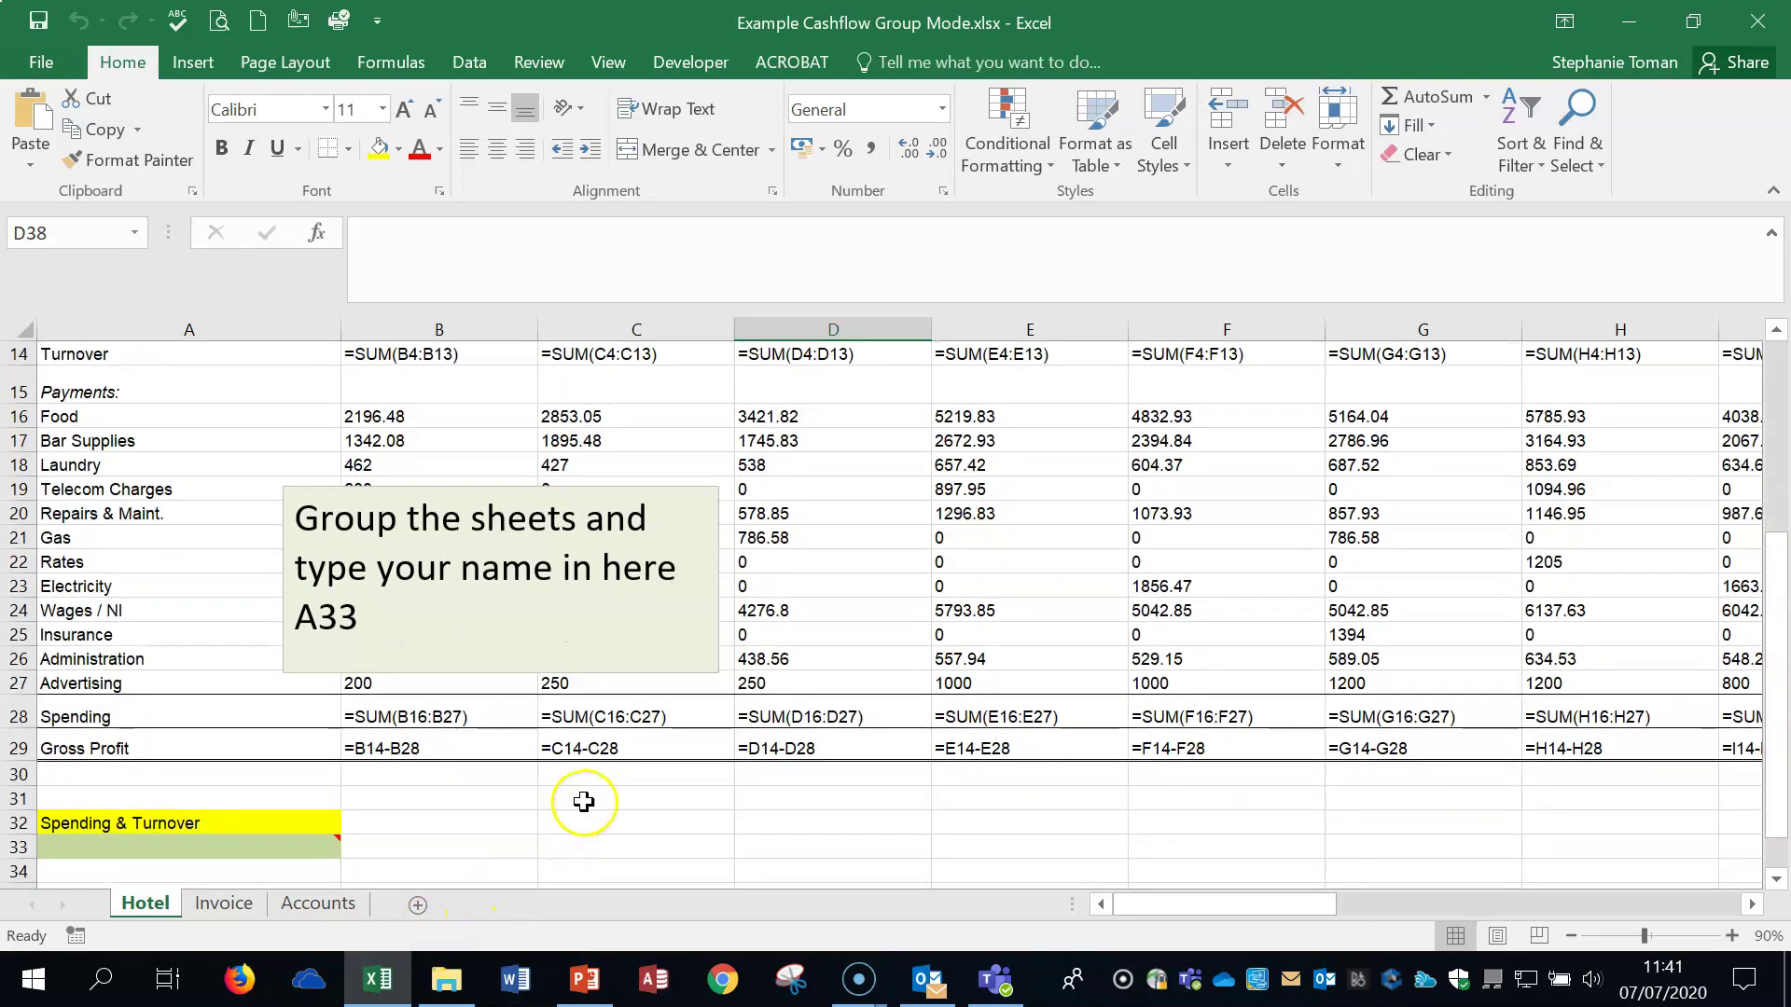
pyautogui.click(577, 825)
pyautogui.scroll(-2, 577, 825)
pyautogui.click(102, 690)
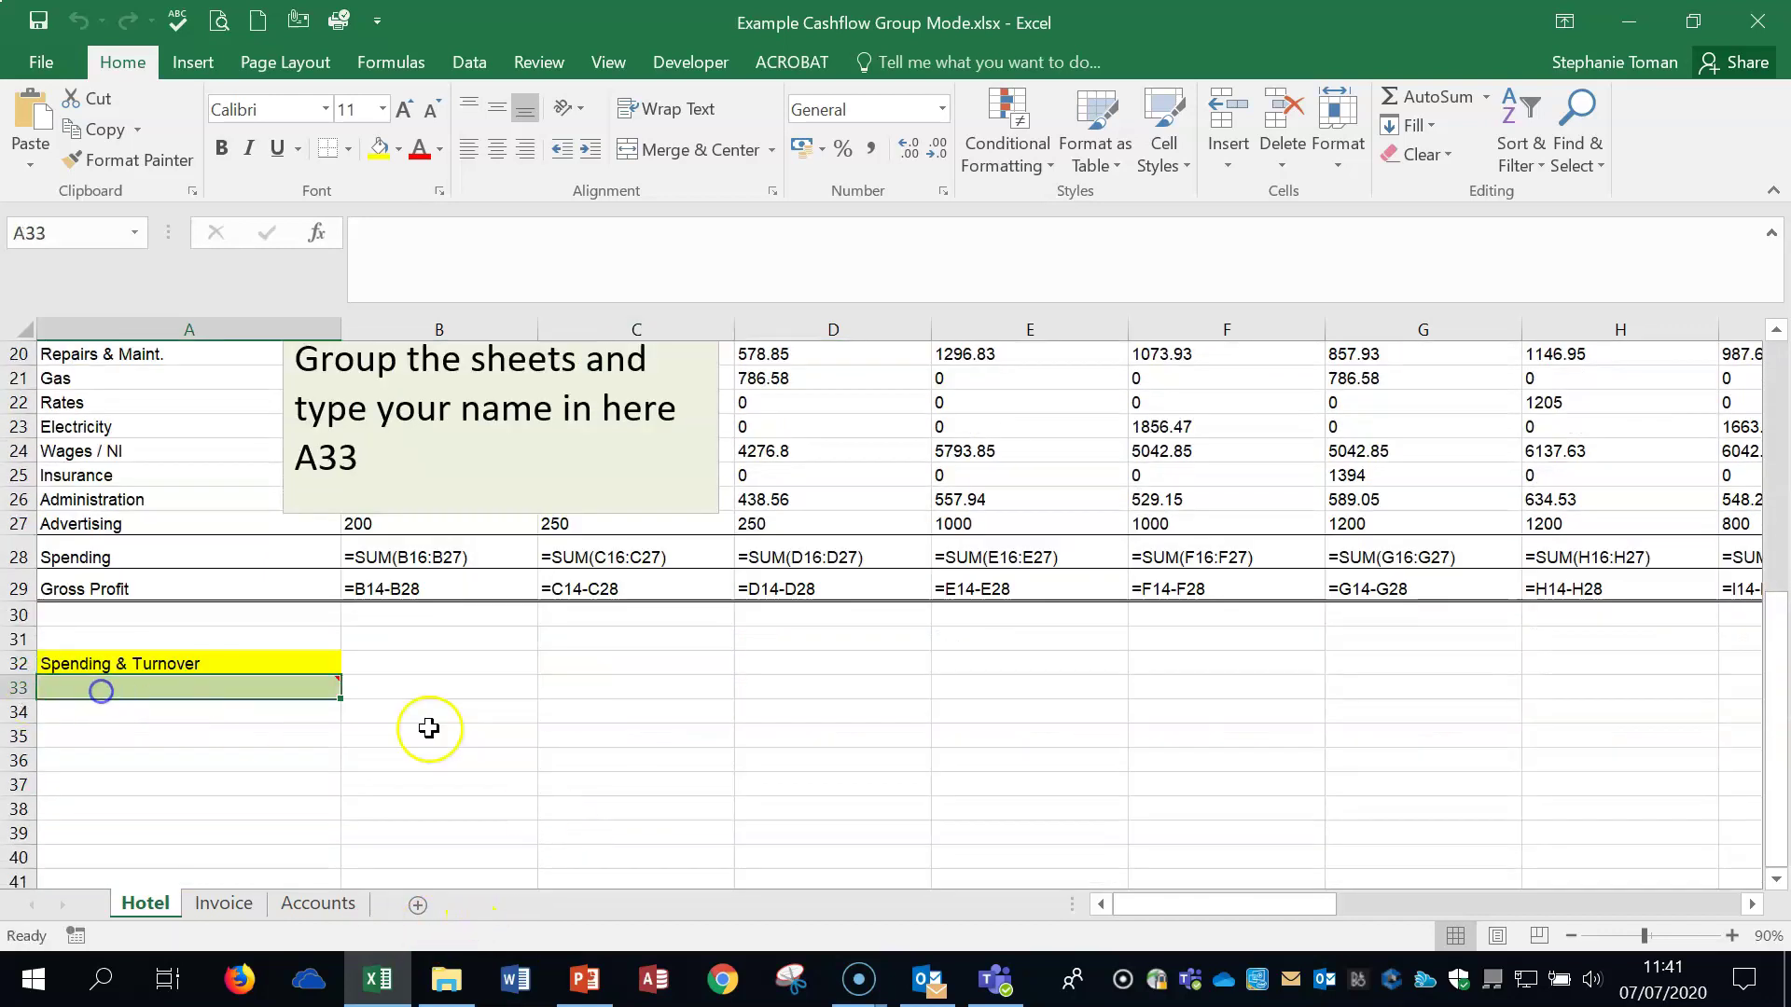
pyautogui.scroll(-1, 465, 725)
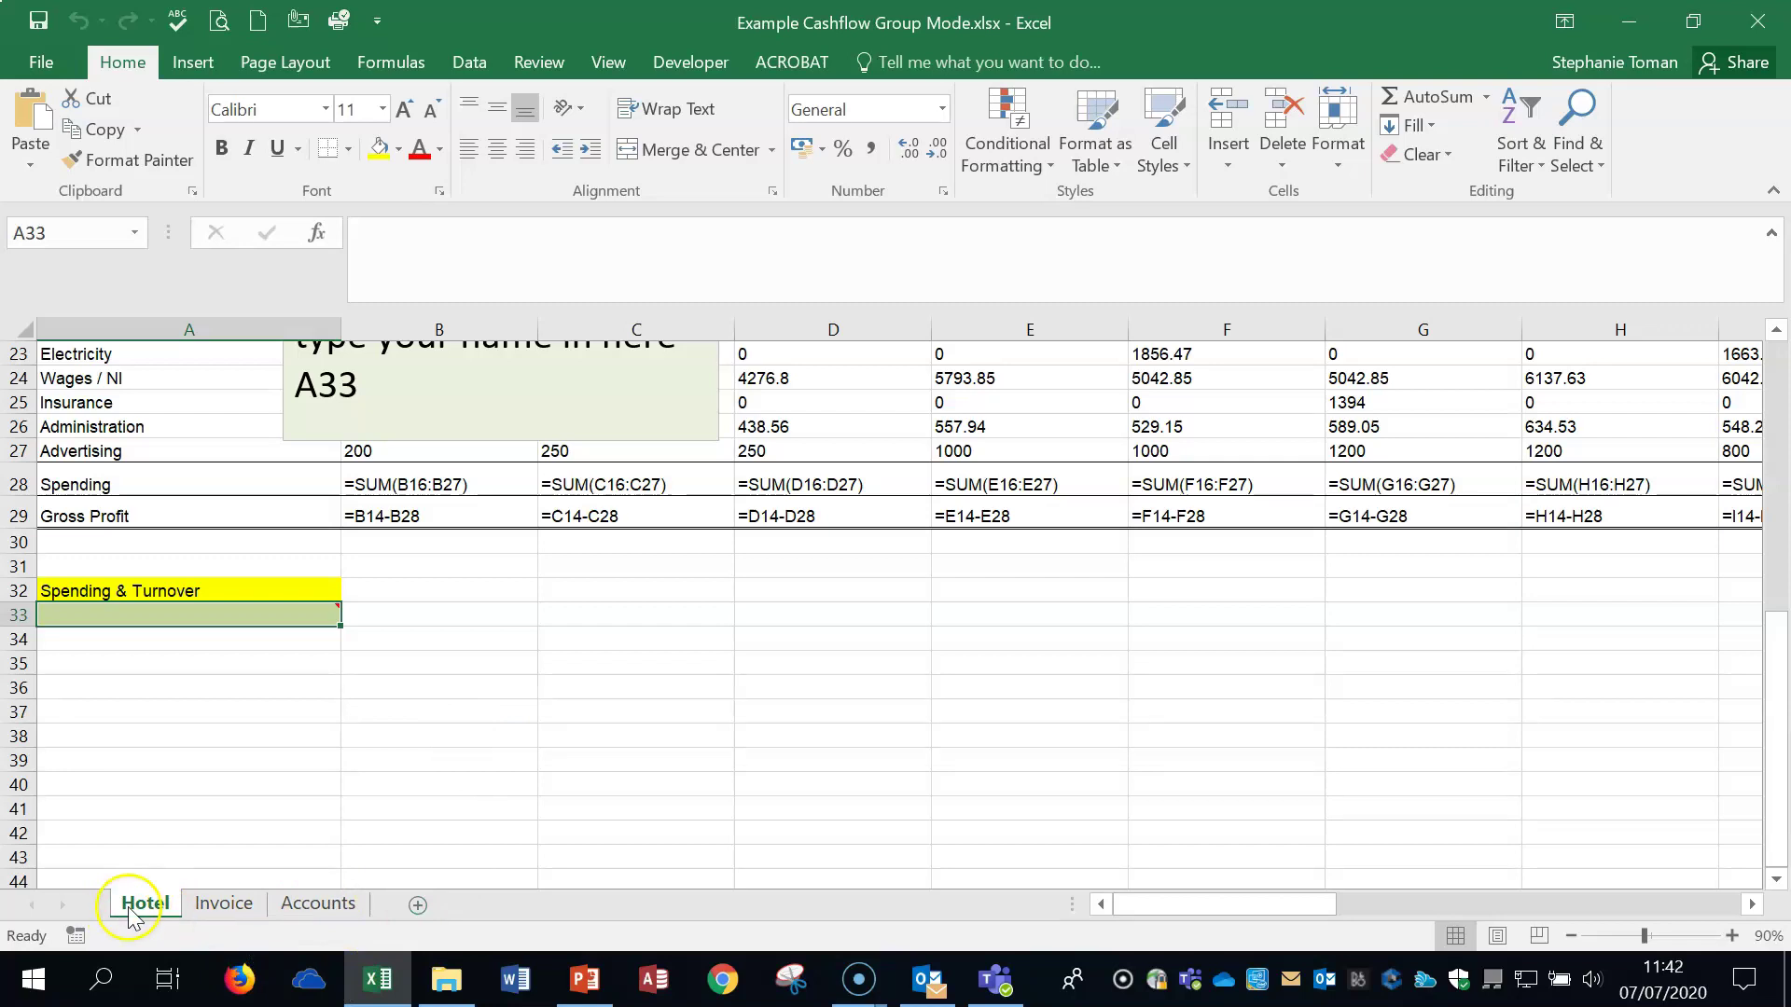
pyautogui.keyDown('shift'); pyautogui.click(329, 907); pyautogui.keyUp('shift')
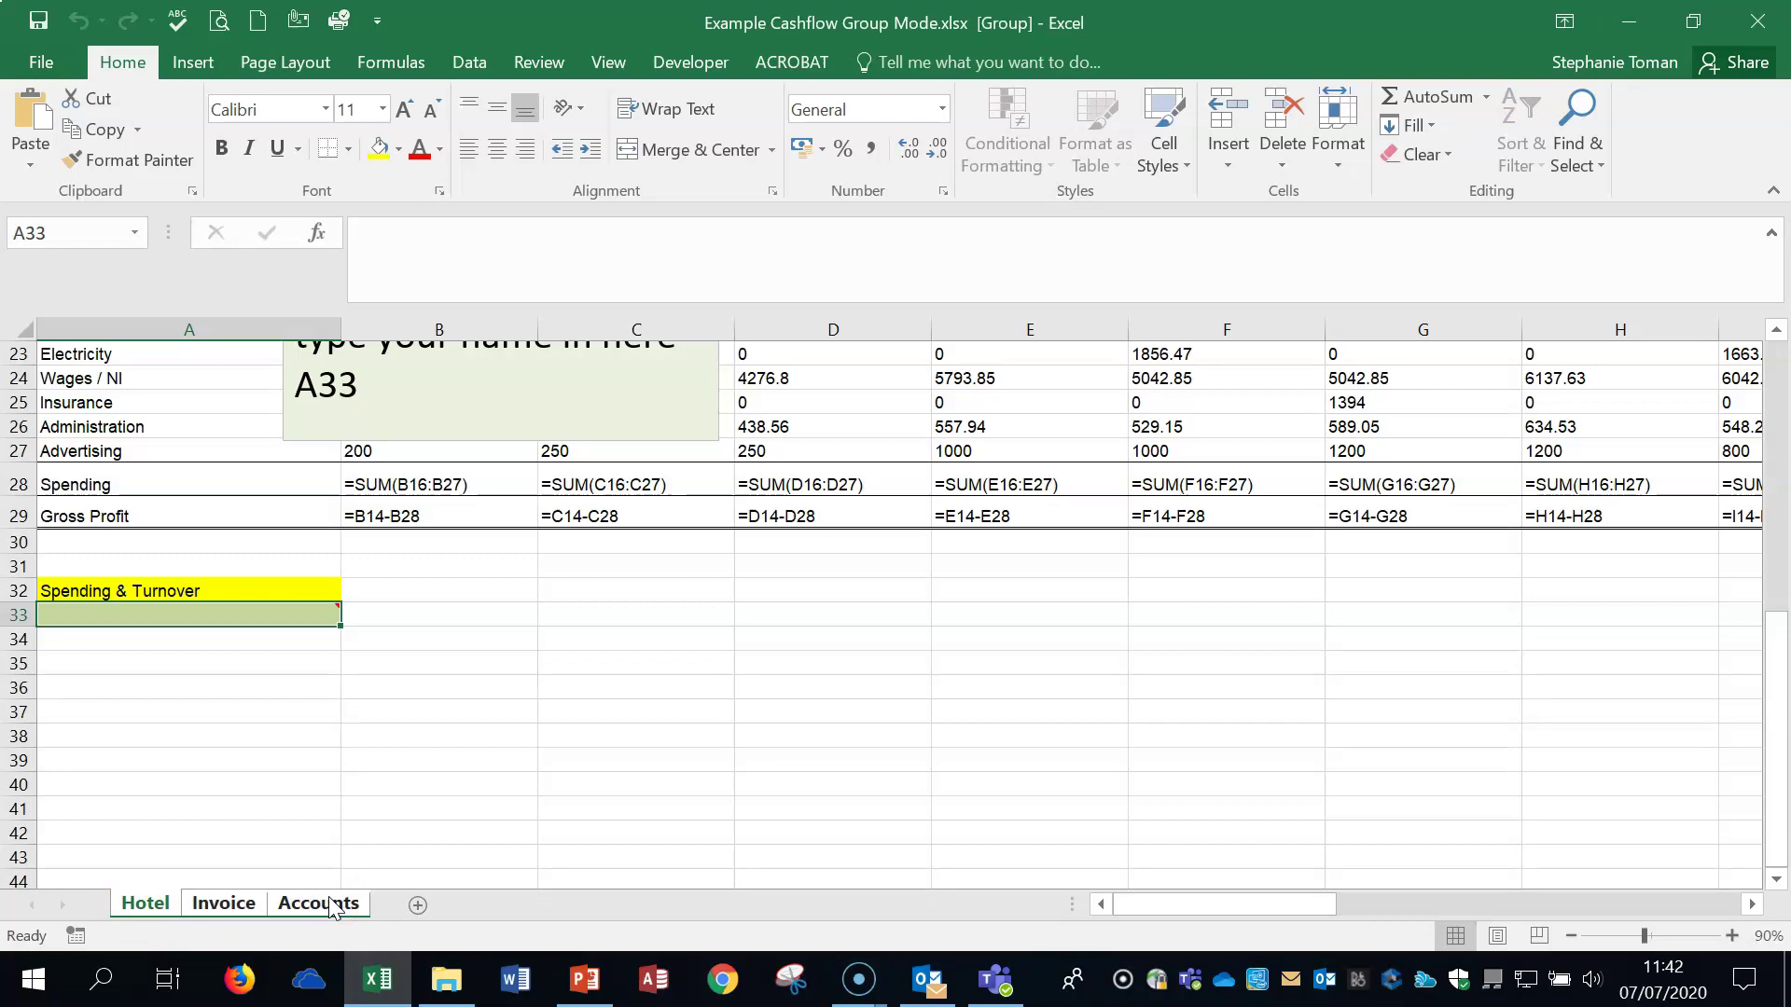
pyautogui.moveTo(137, 616)
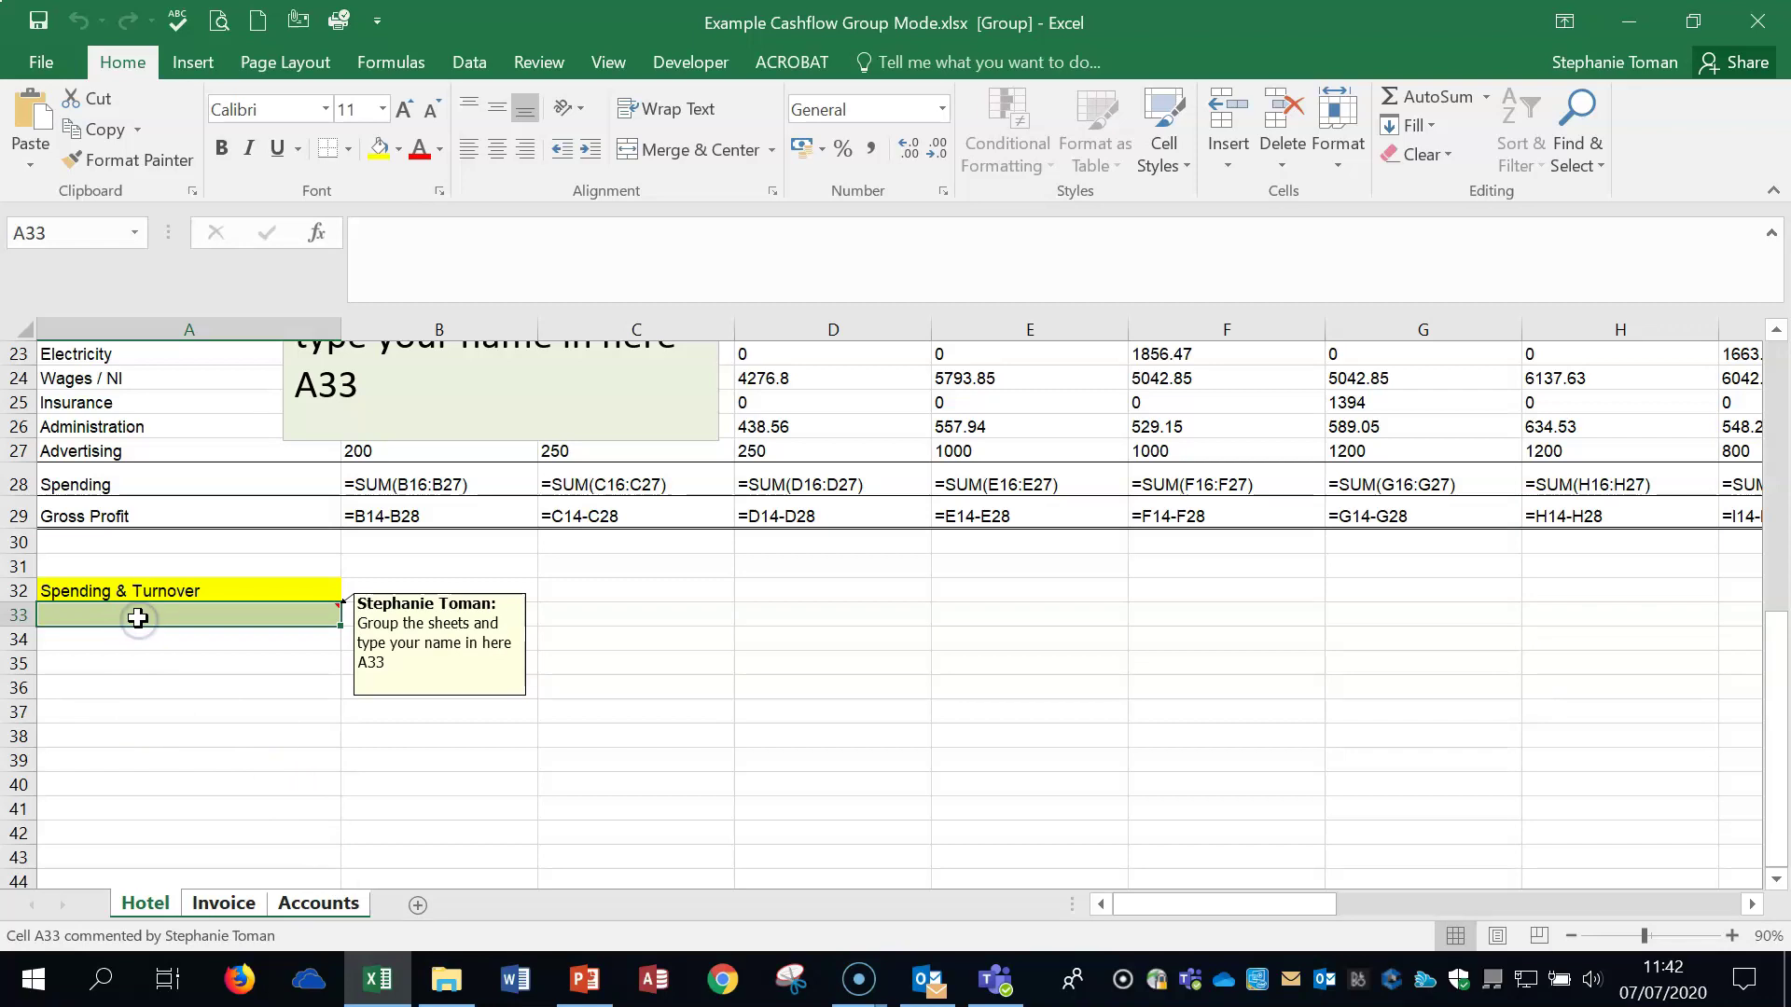
pyautogui.write('stephanie')
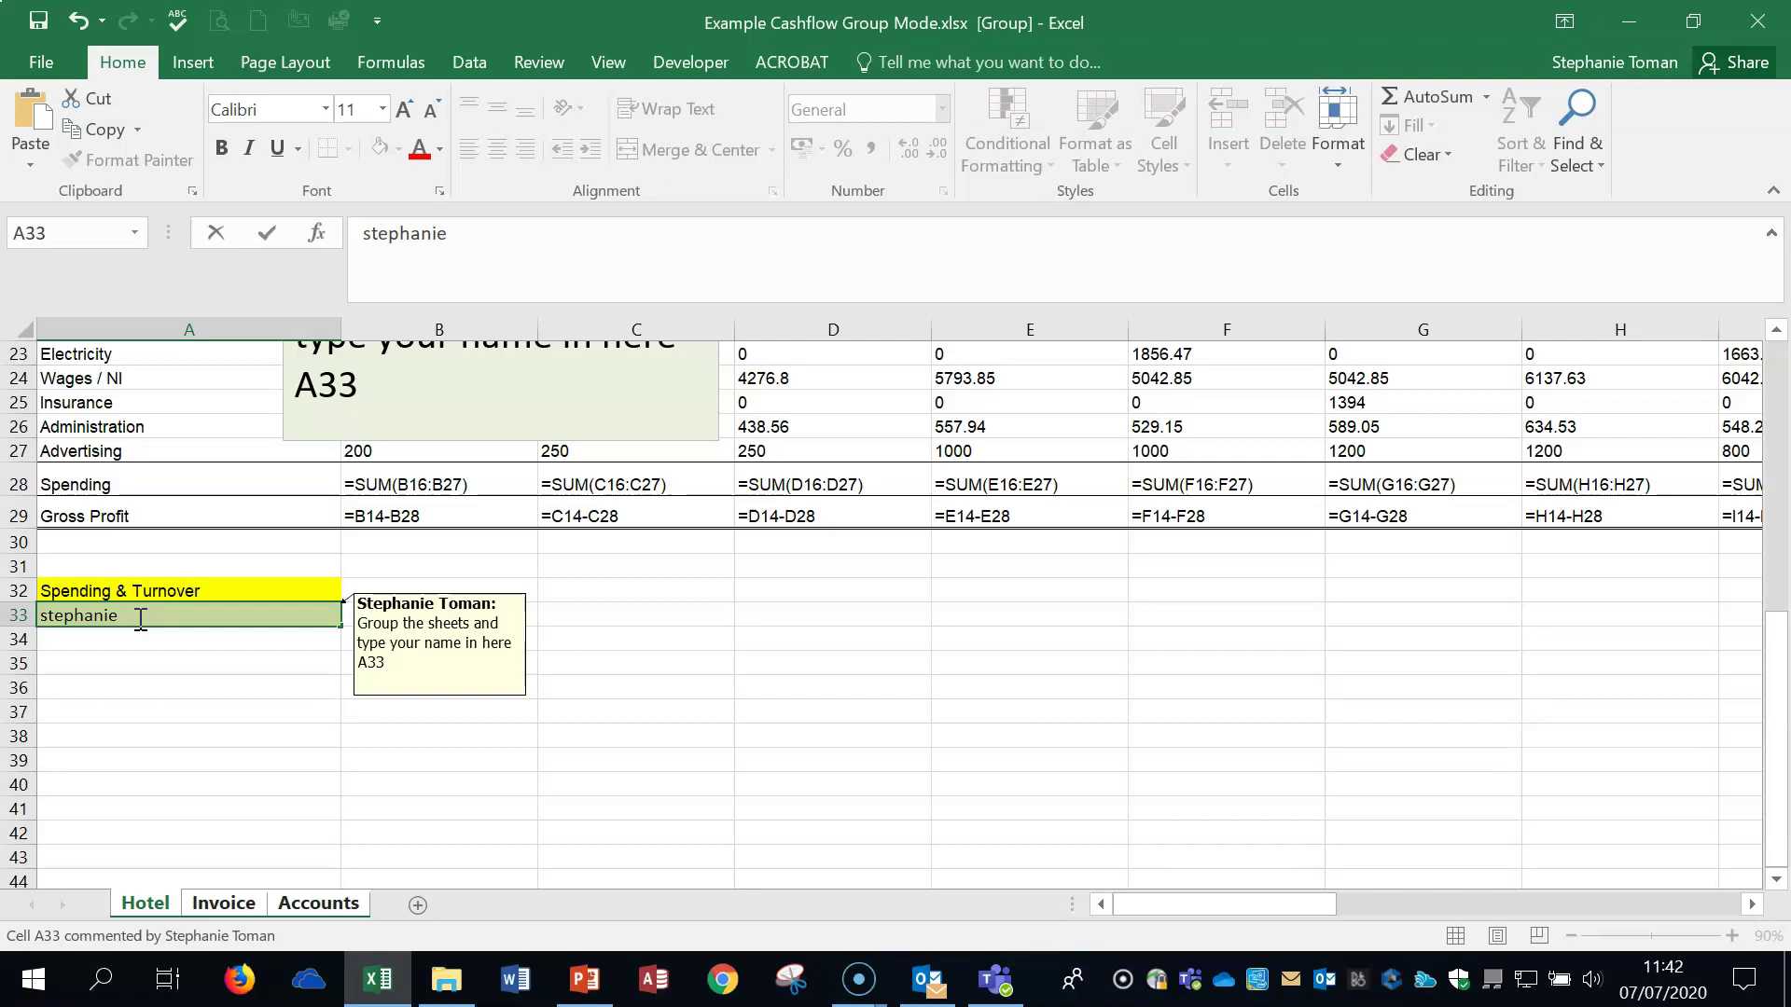
# - Check cell A33 on the Invoice and Accounts sheets, auto-fitting the width of column A on Invoice
pyautogui.click(224, 905)
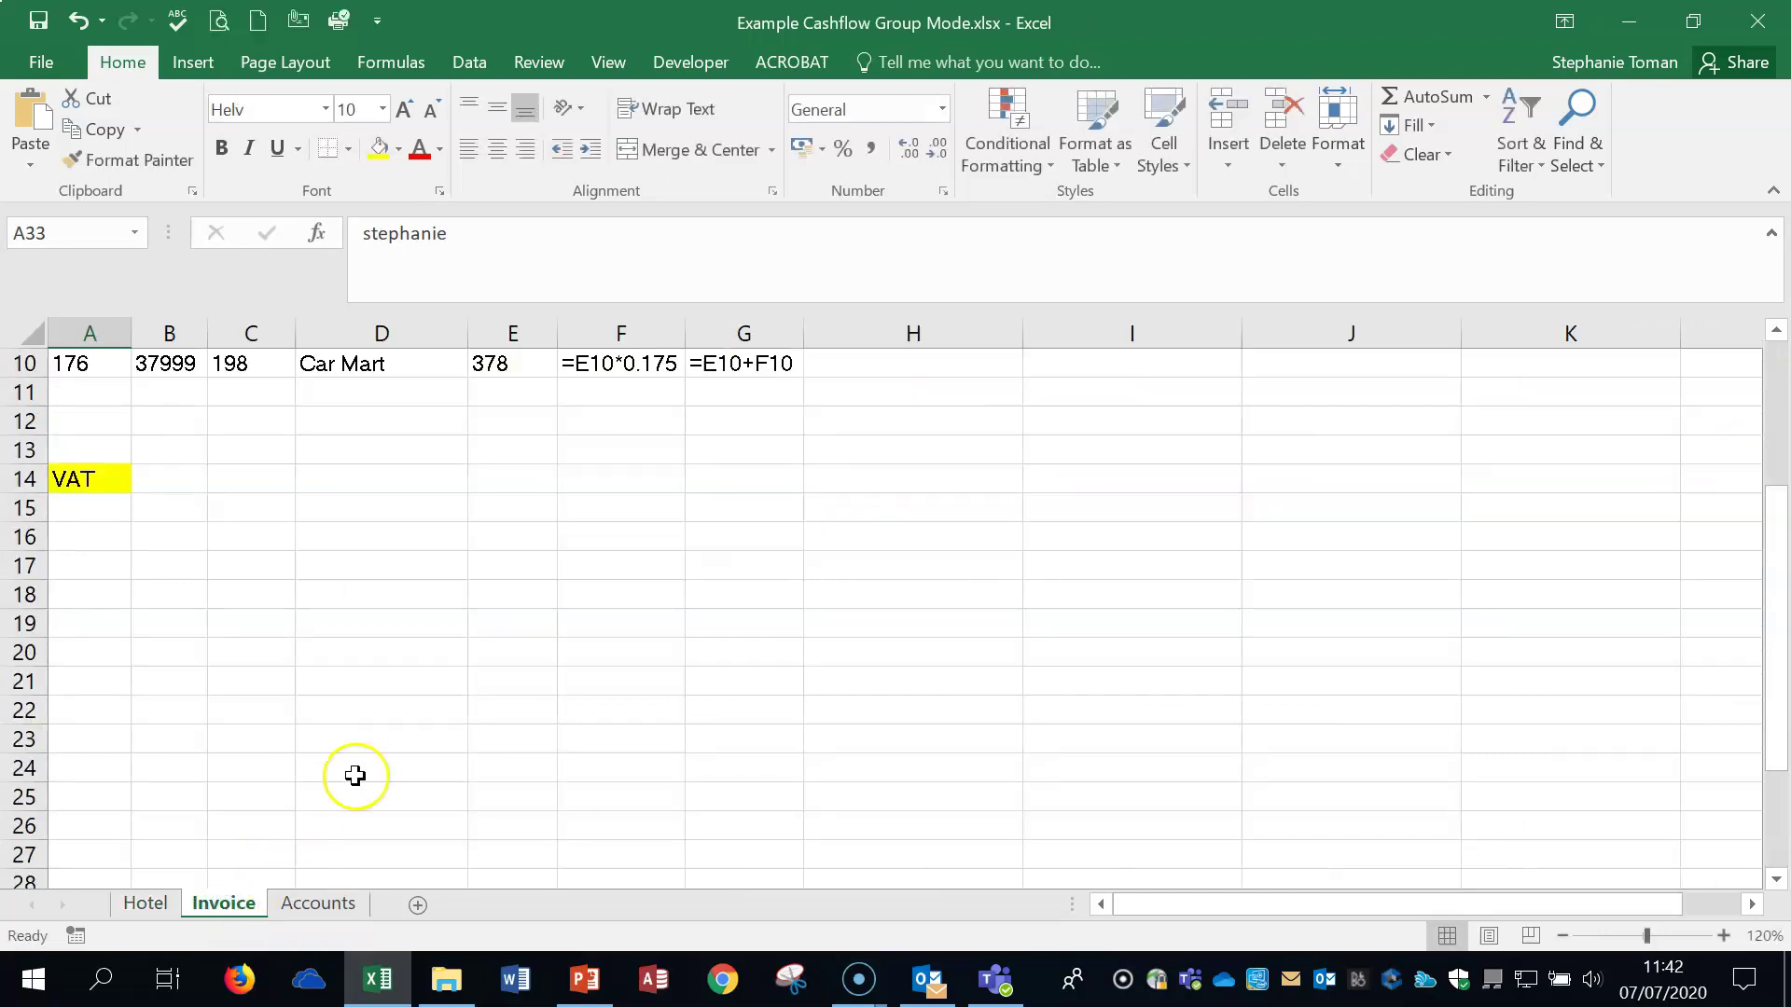
pyautogui.scroll(-2, 360, 767)
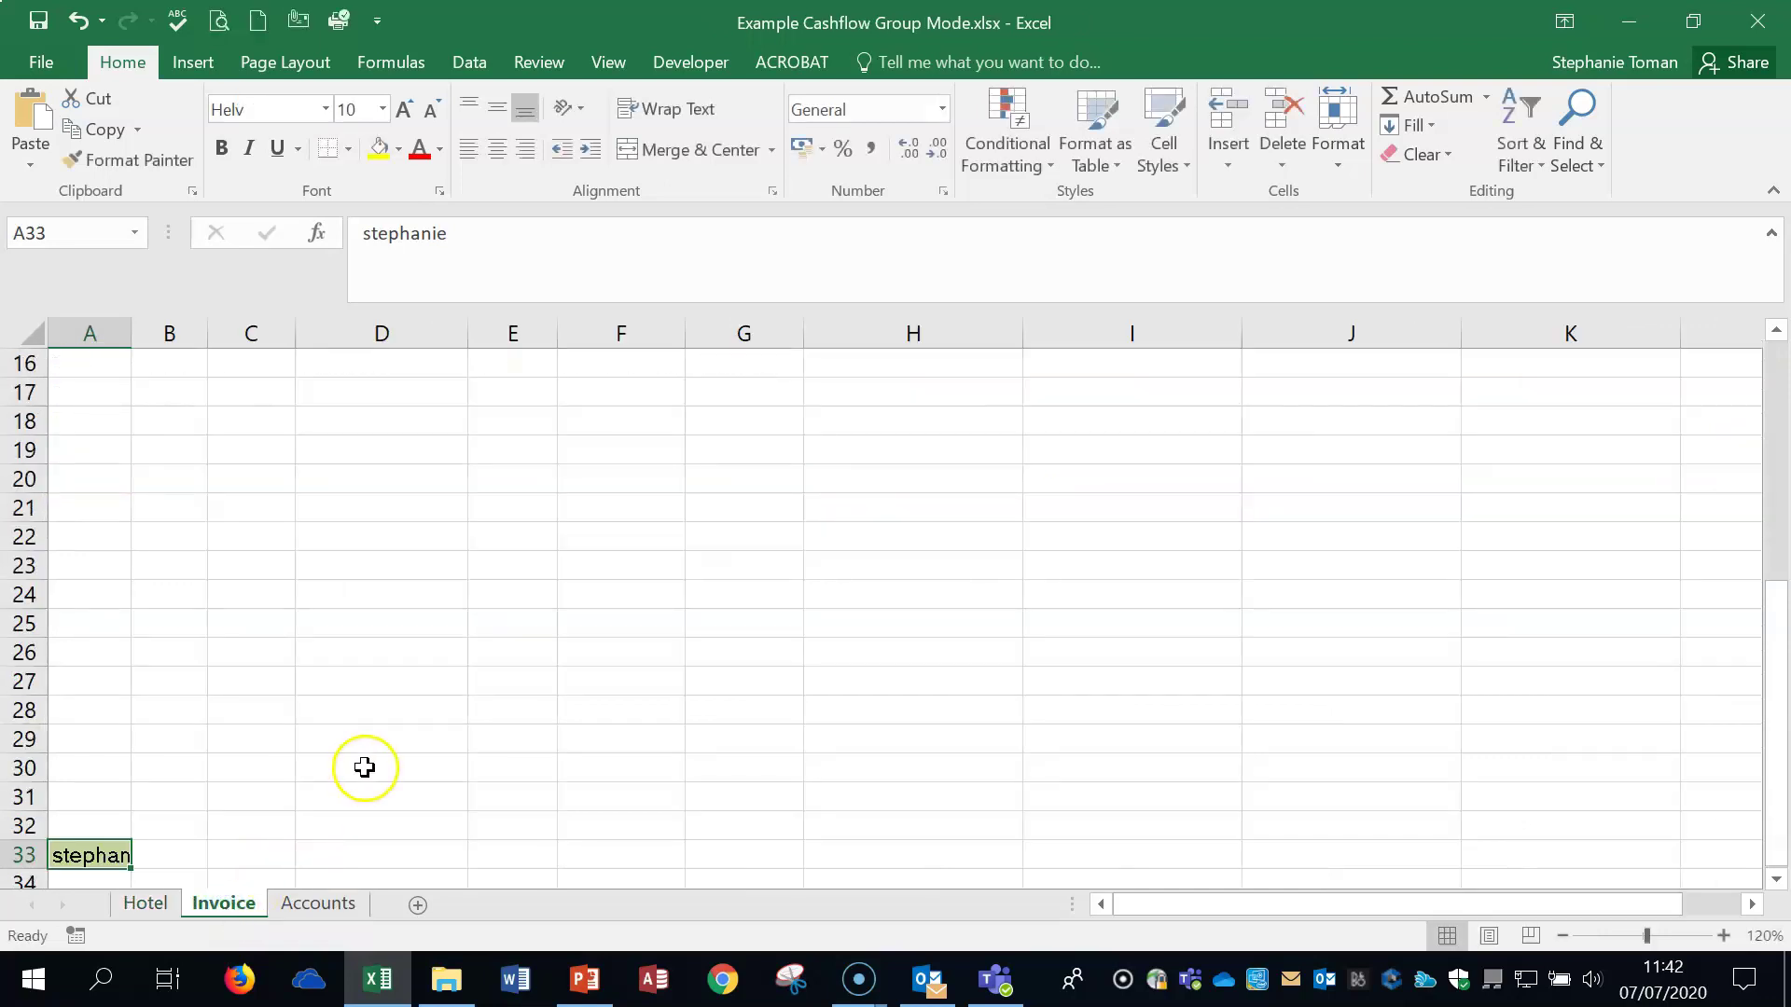
pyautogui.doubleClick(132, 333)
pyautogui.click(309, 903)
pyautogui.scroll(-3, 400, 789)
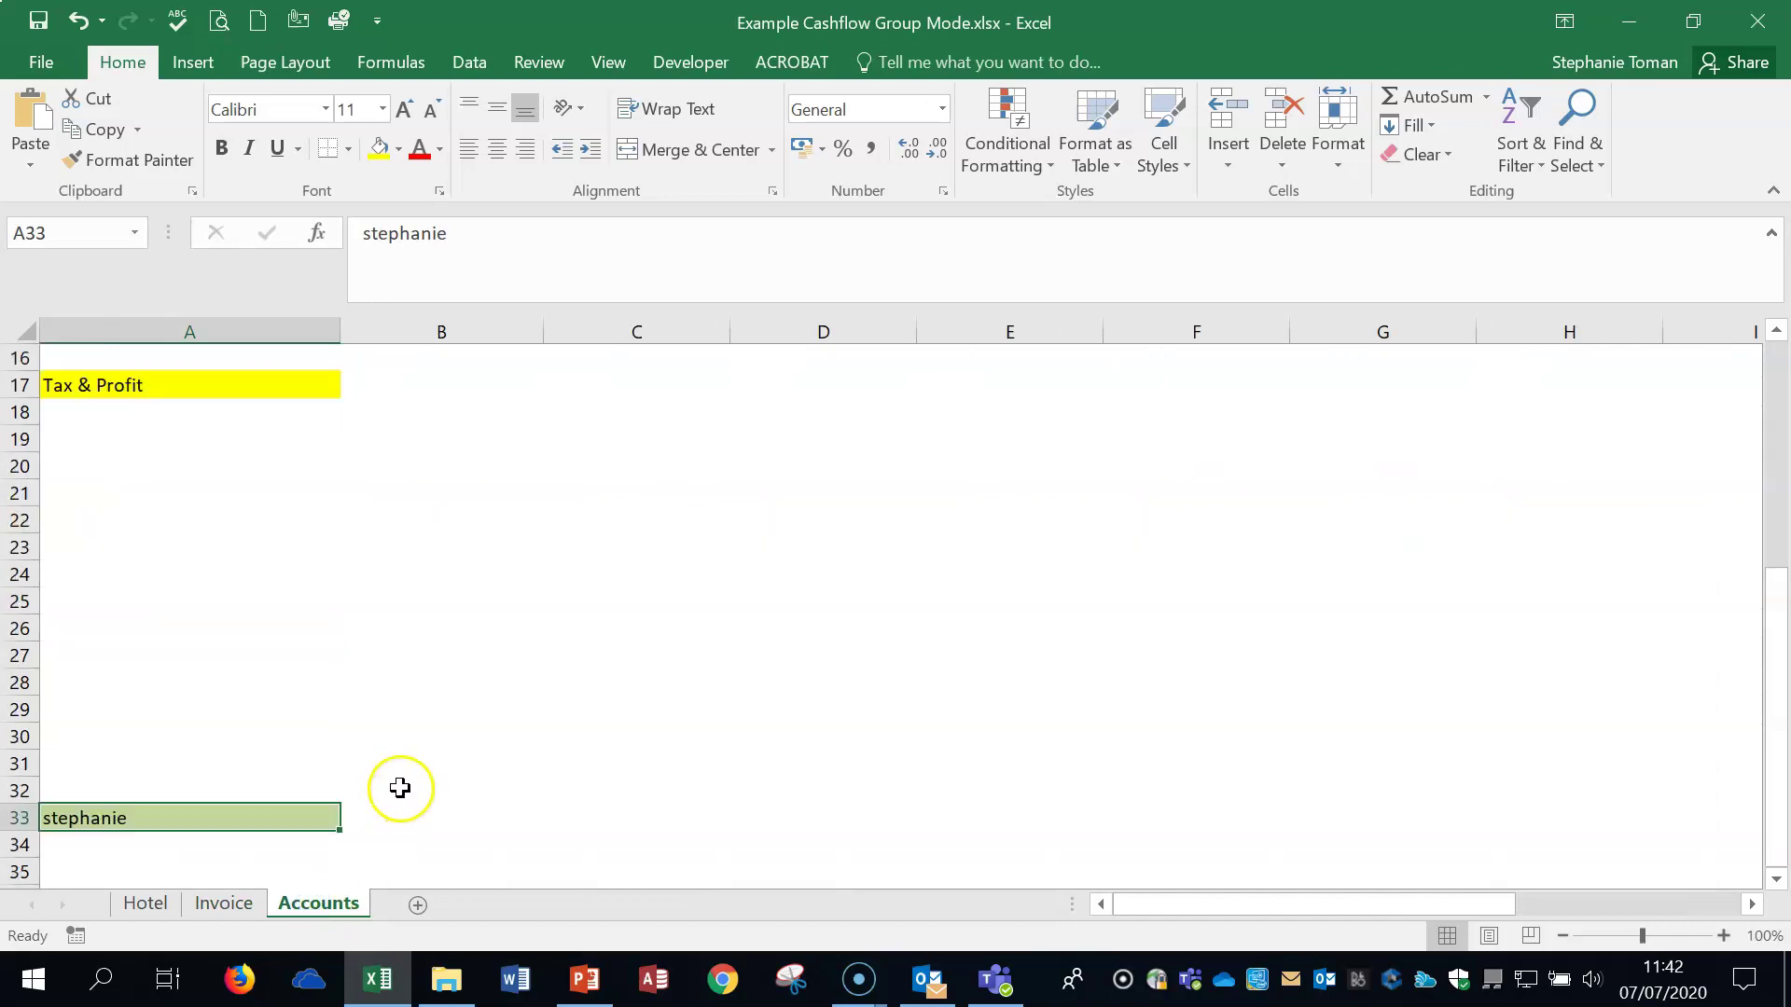
# - Regroup the Hotel, Invoice and Accounts sheets, clear cell A33 on all of them, and check each sheet
pyautogui.click(158, 910)
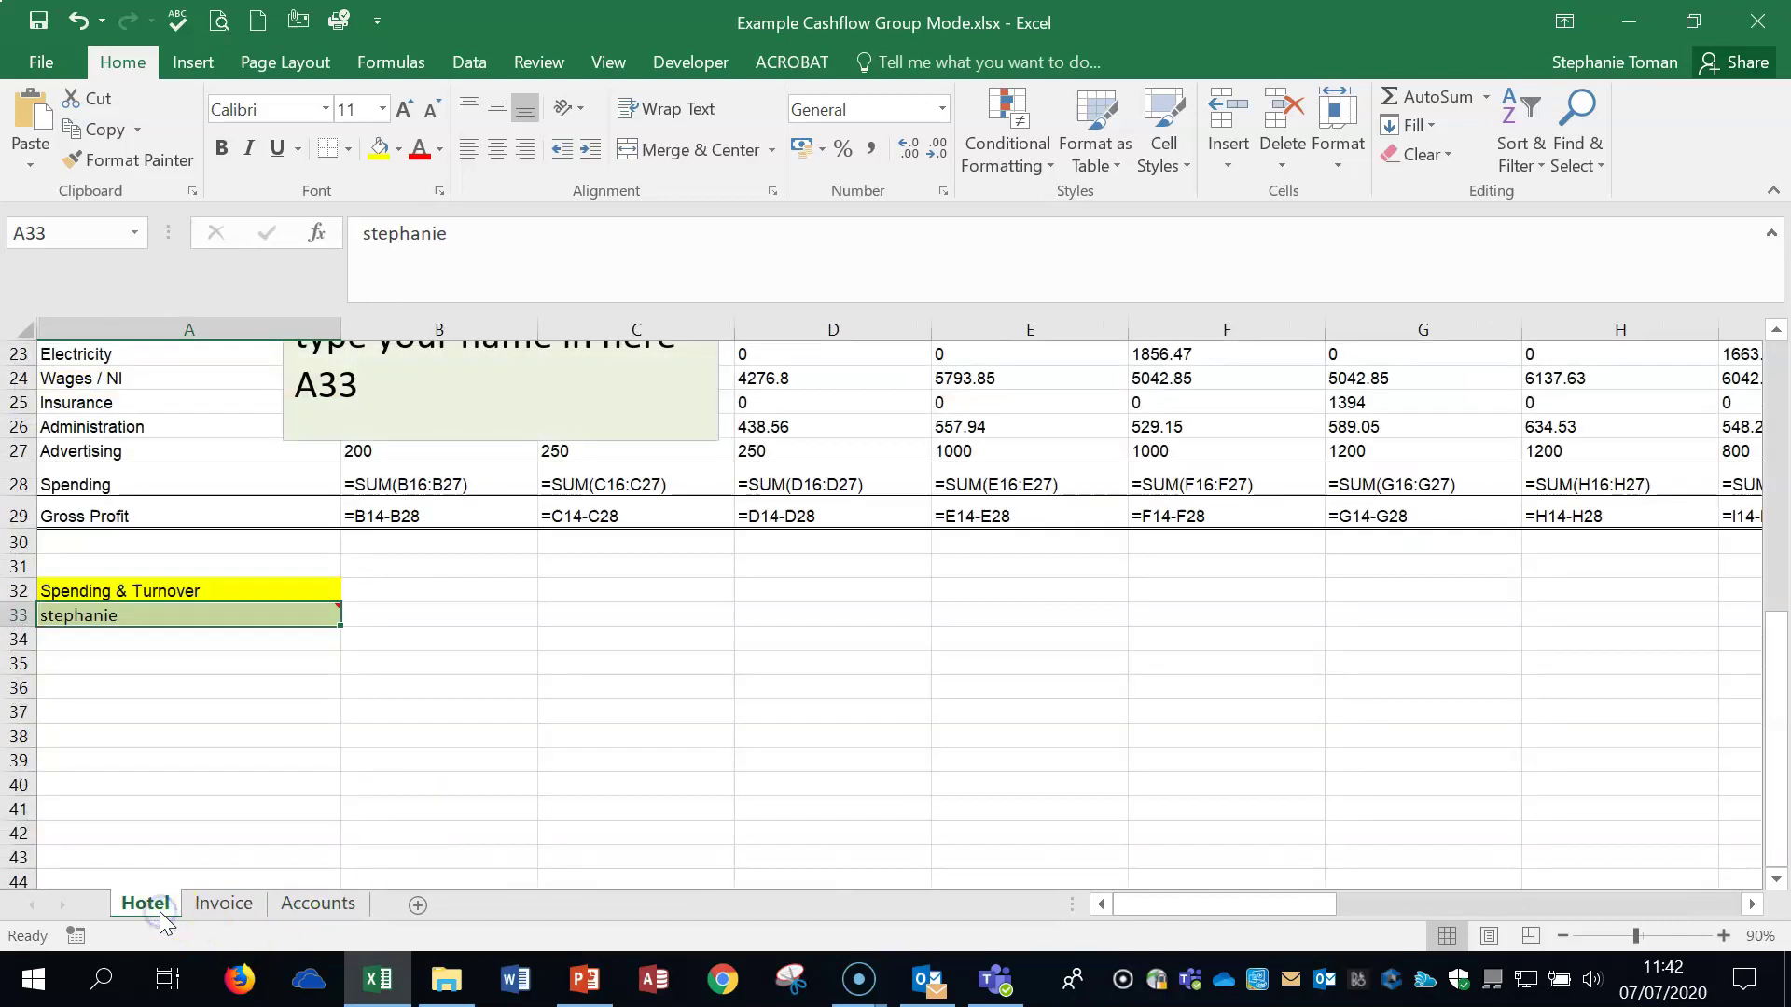
pyautogui.keyDown('shift'); pyautogui.click(324, 907); pyautogui.keyUp('shift')
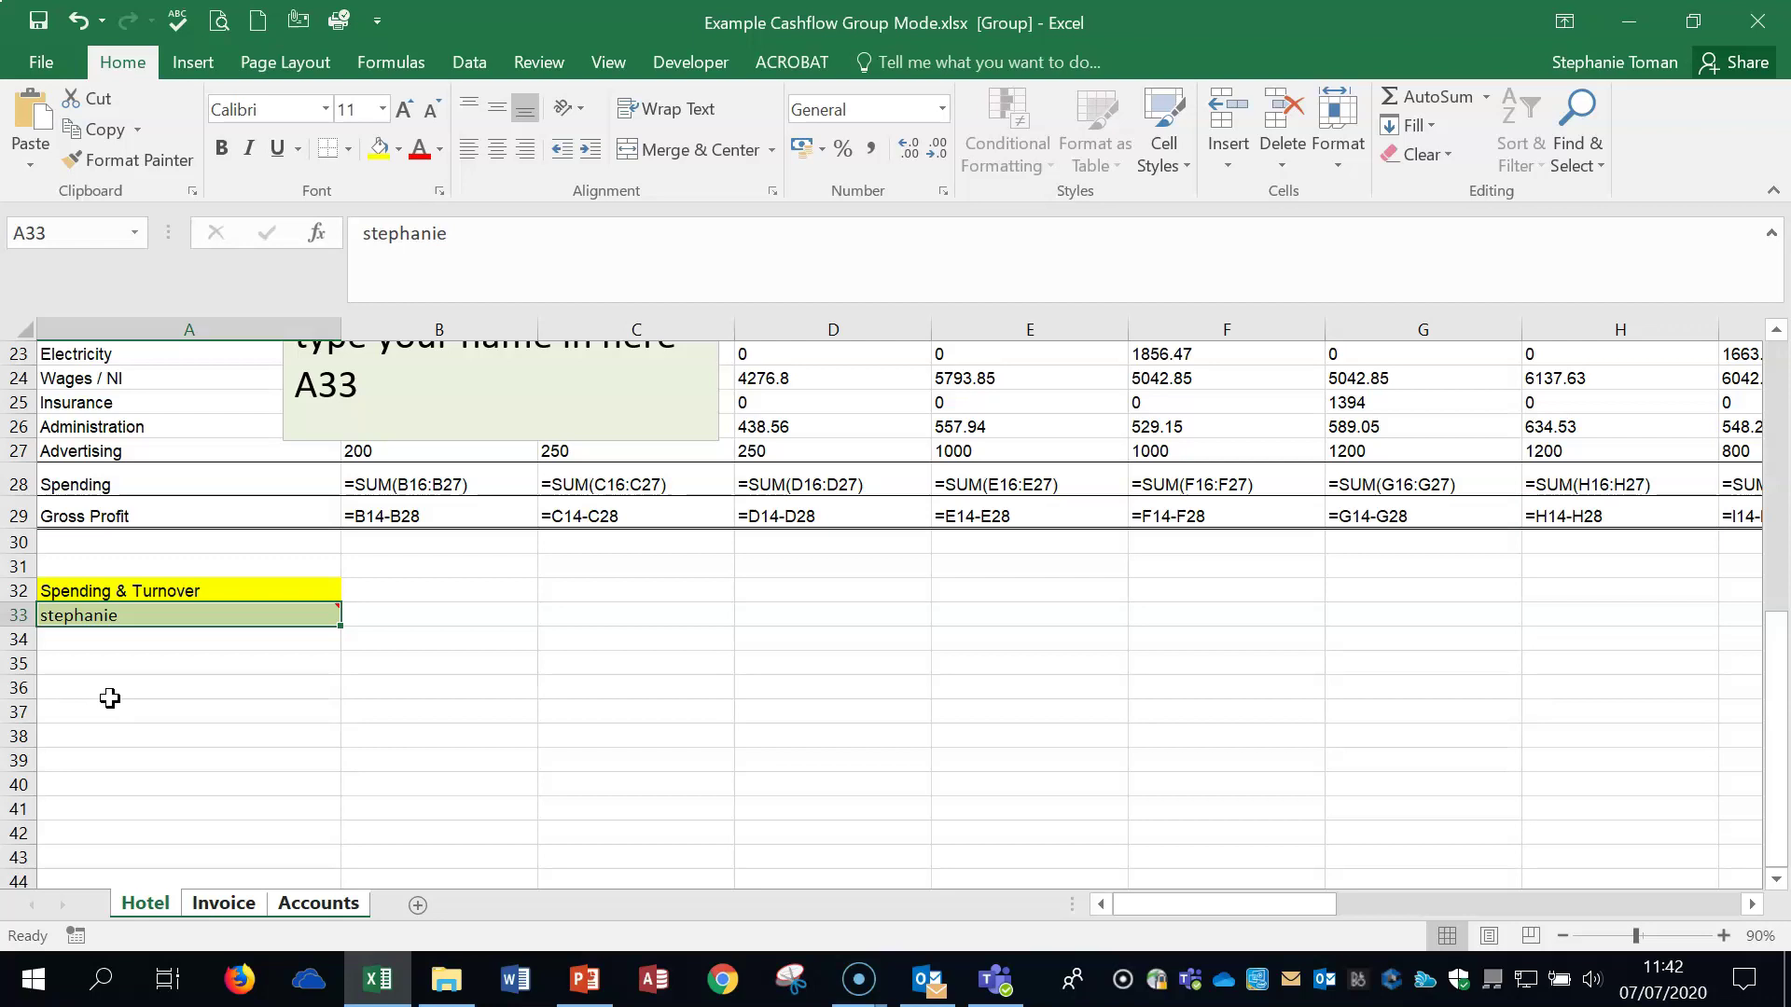
pyautogui.click(178, 619)
pyautogui.press('Delete')
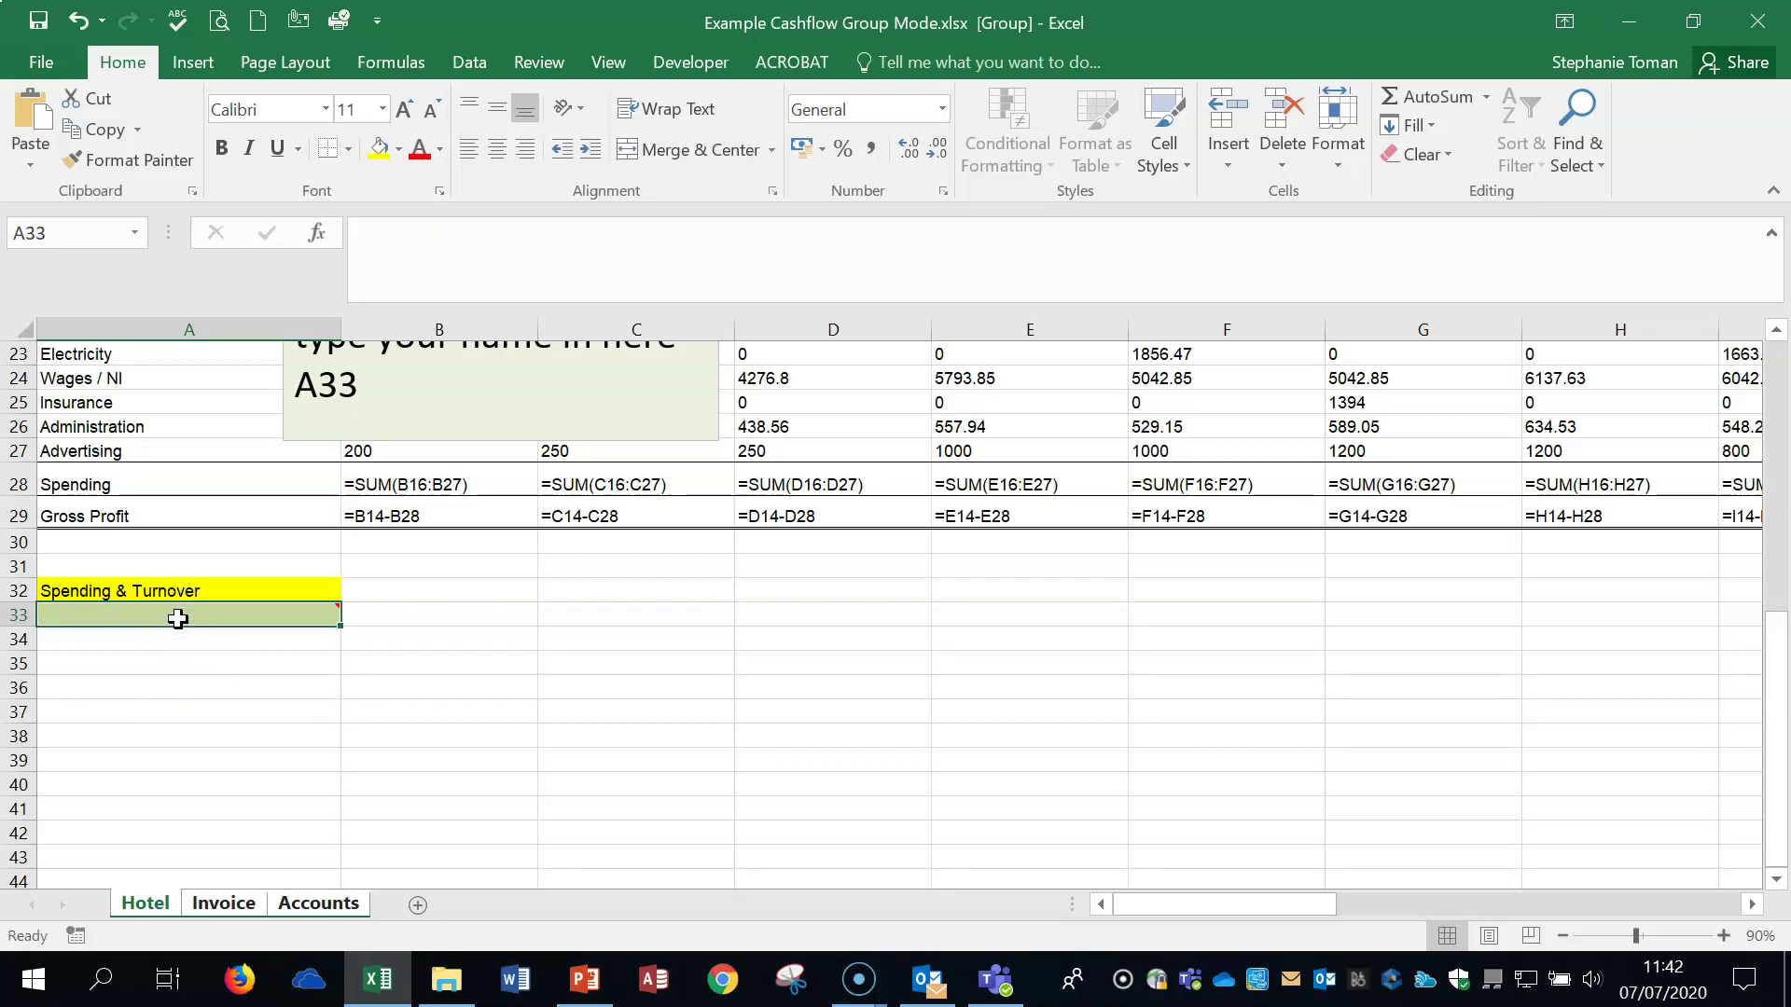
pyautogui.click(223, 903)
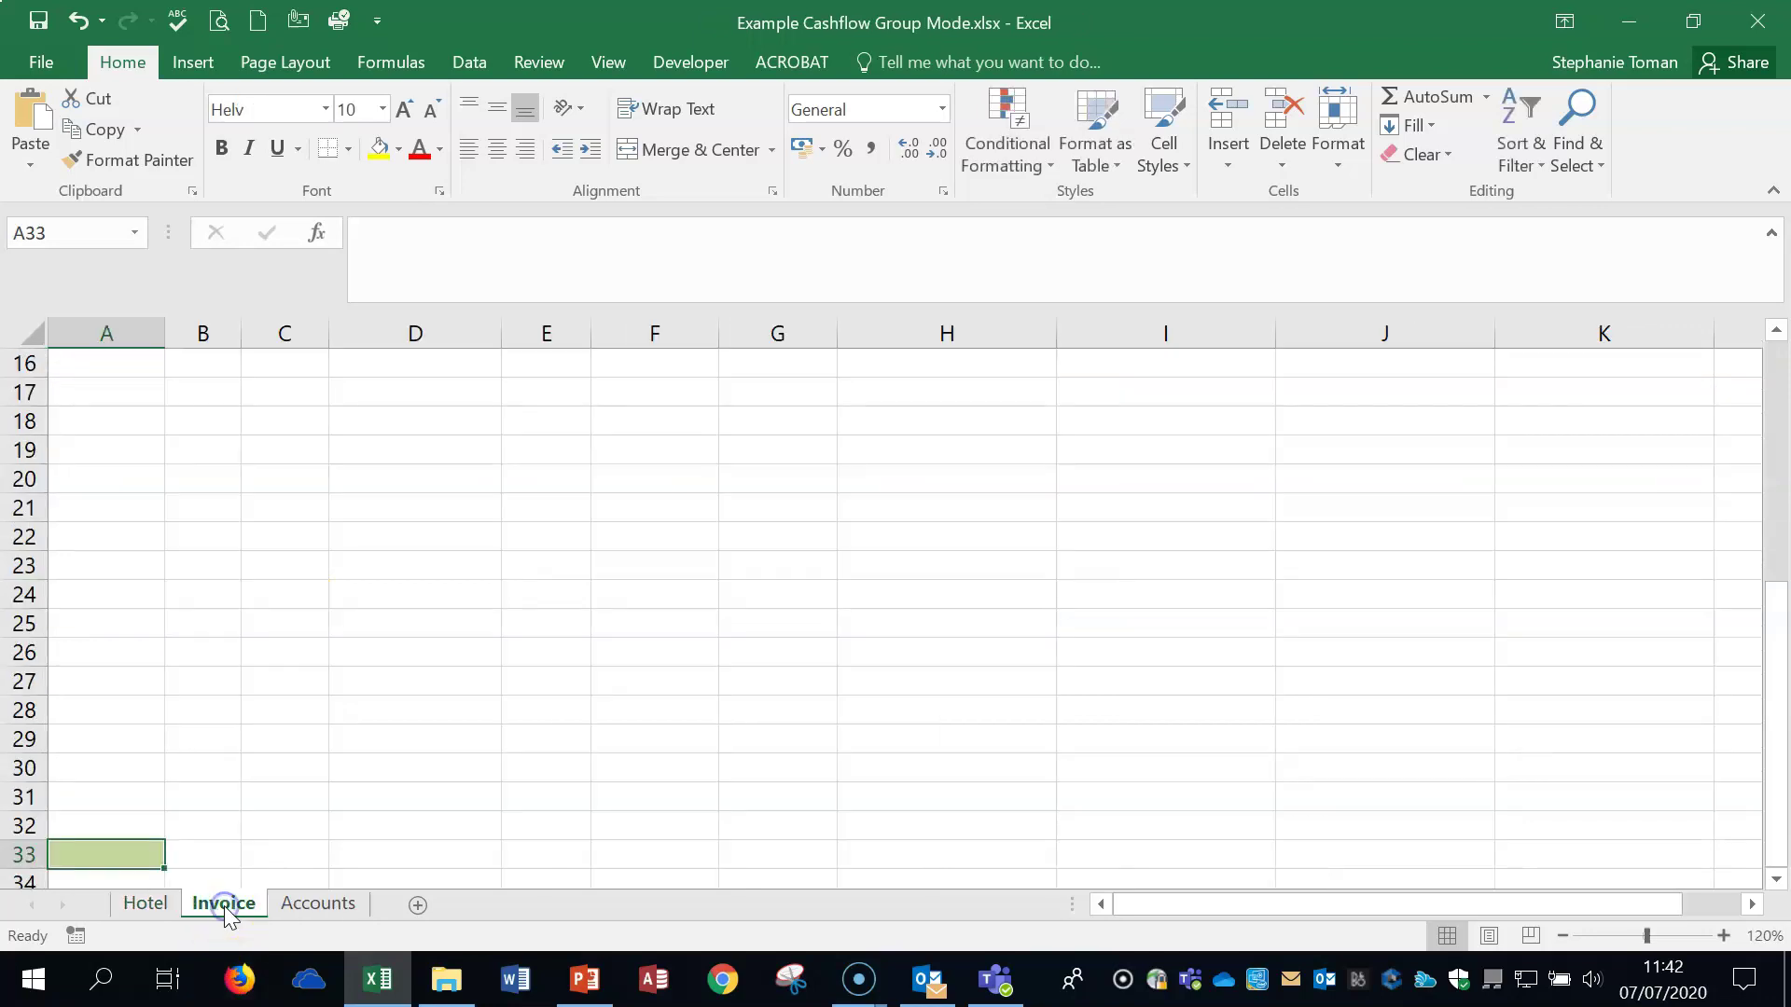
pyautogui.click(322, 905)
pyautogui.click(150, 905)
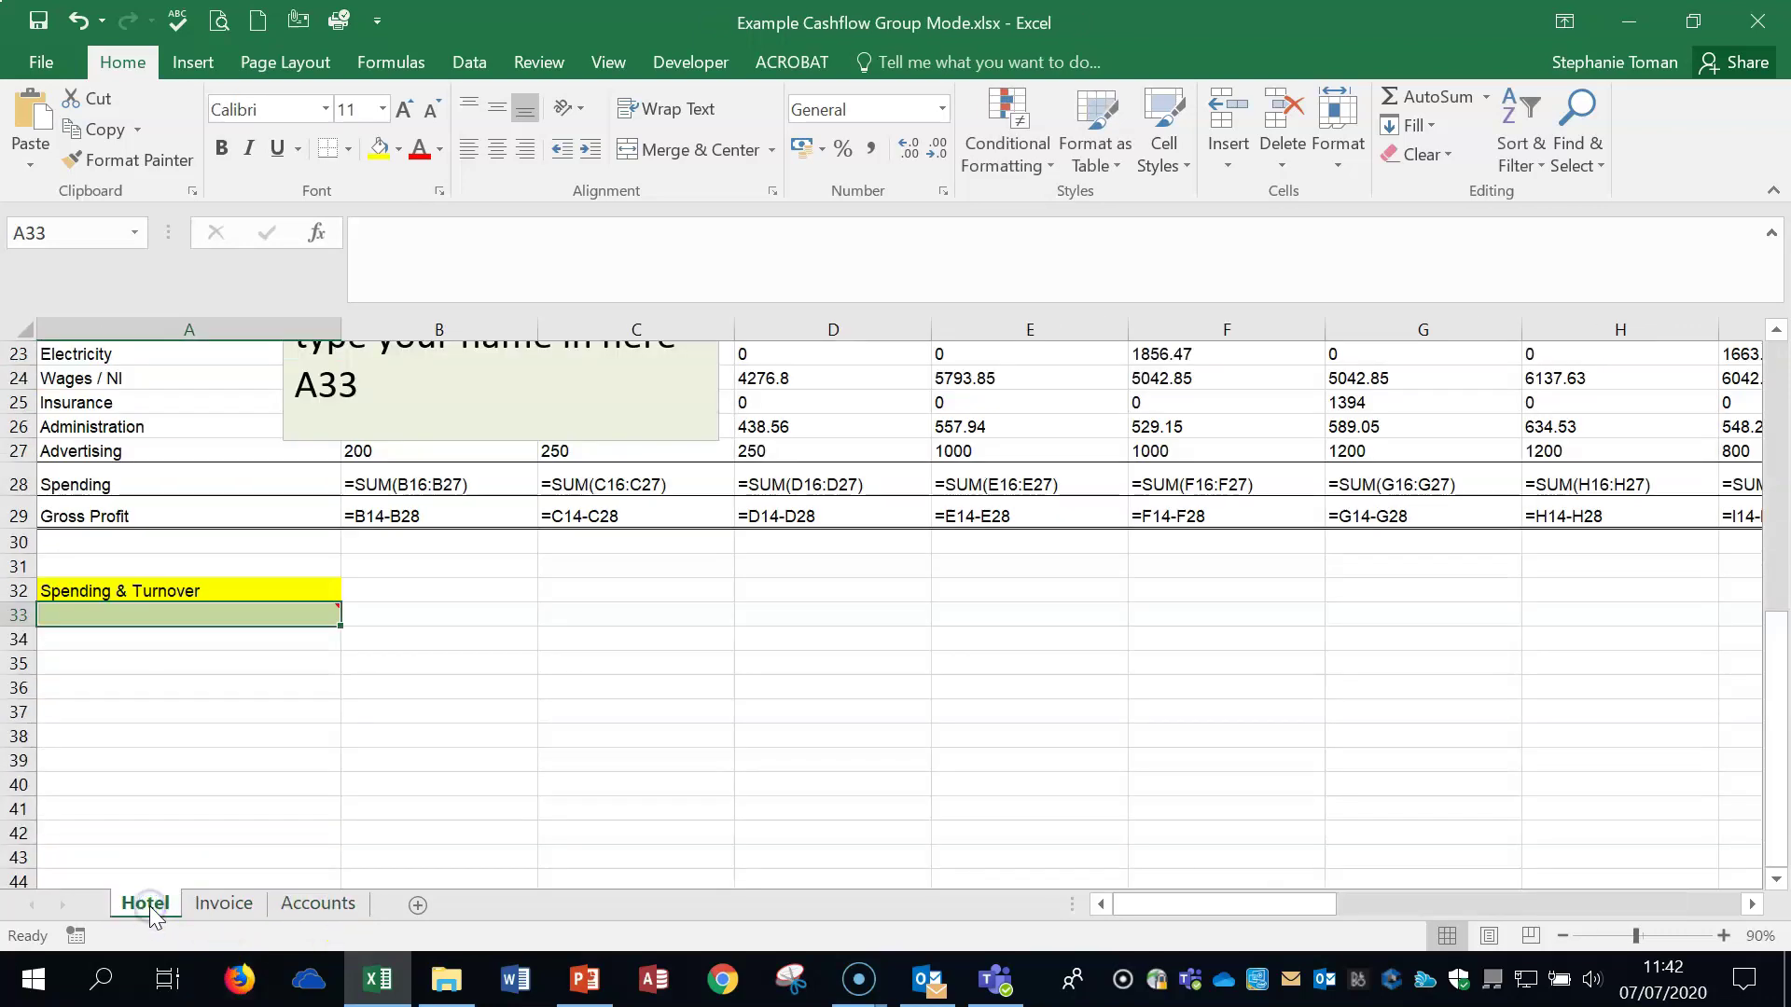
# - Close Example Cashflow Group Mode.xlsx without saving and open Example Cashflow.xlsx from the same folder
pyautogui.click(661, 826)
pyautogui.scroll(4, 662, 825)
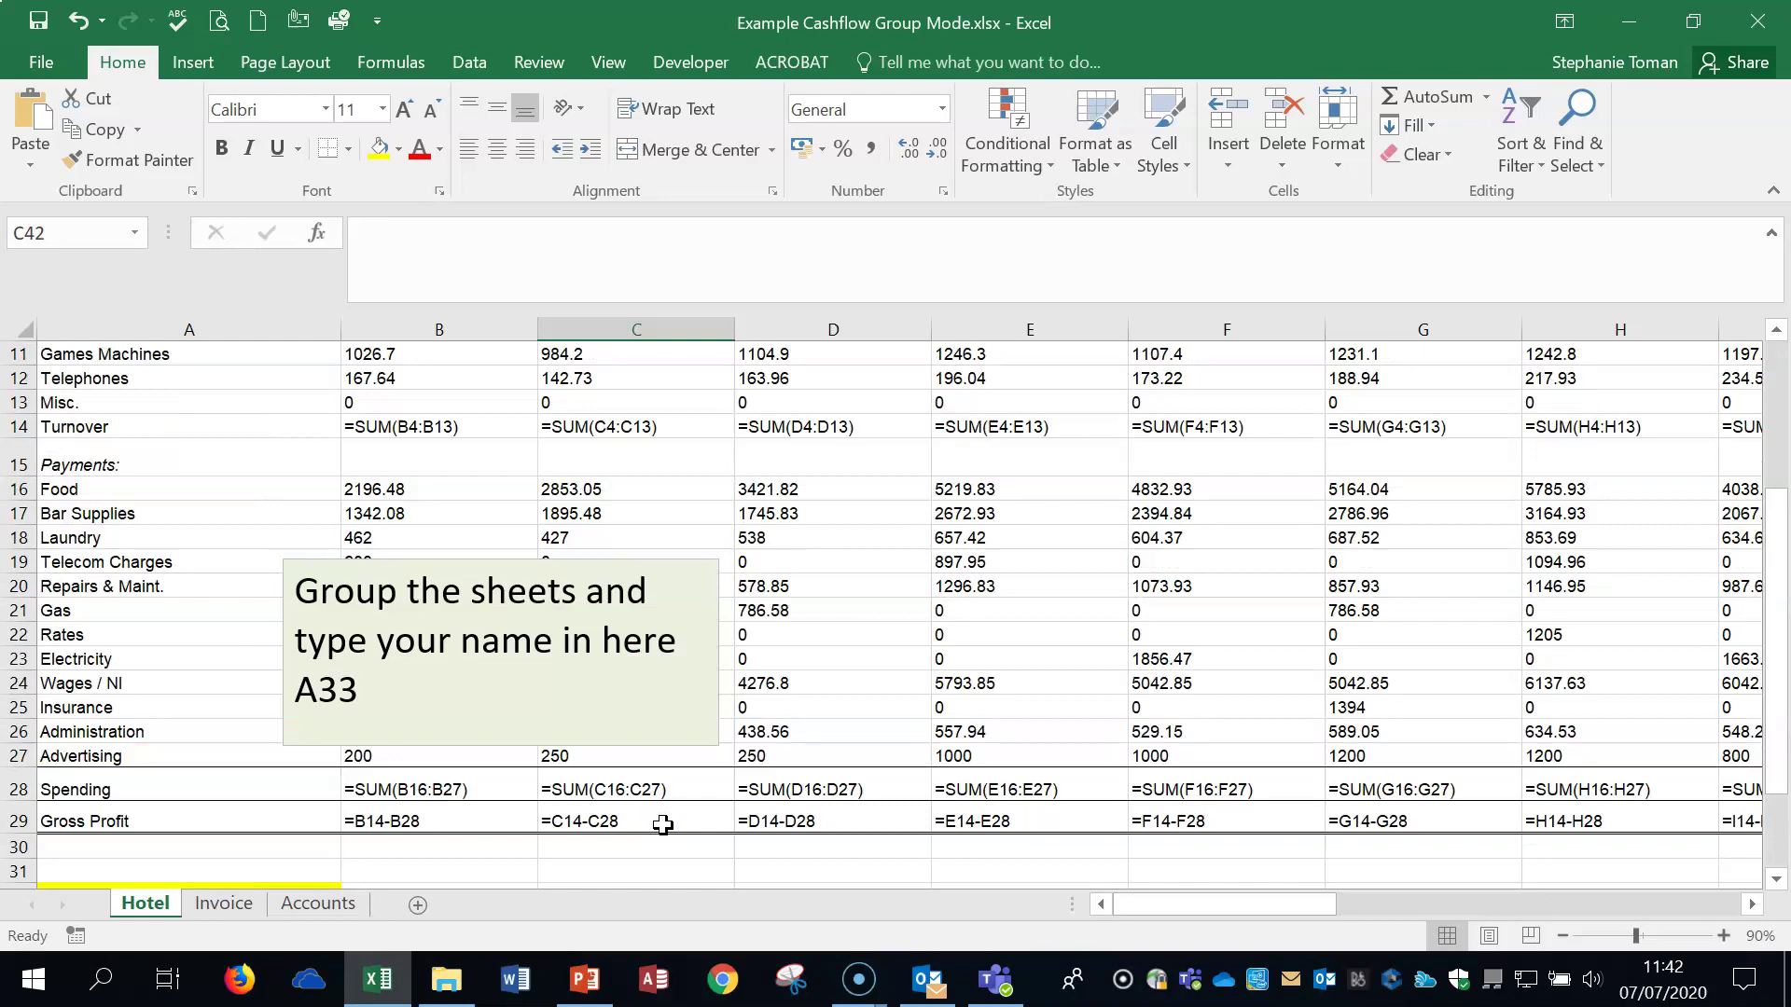
pyautogui.click(1760, 22)
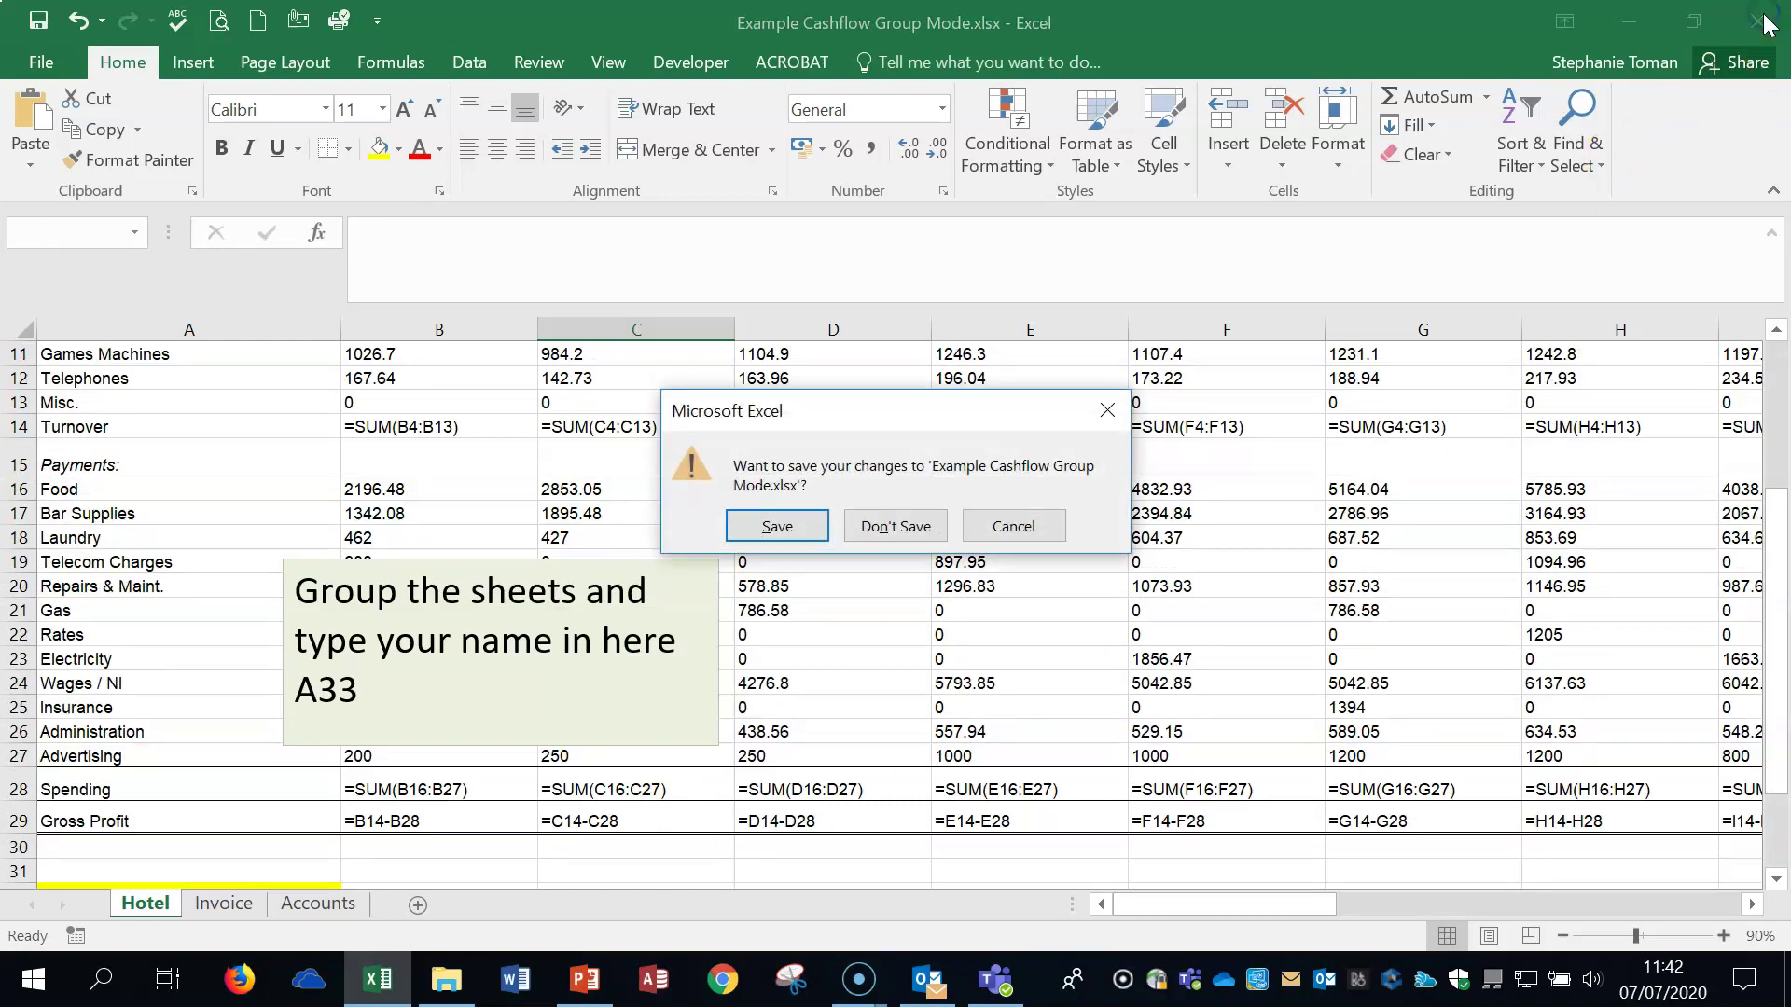
pyautogui.click(872, 525)
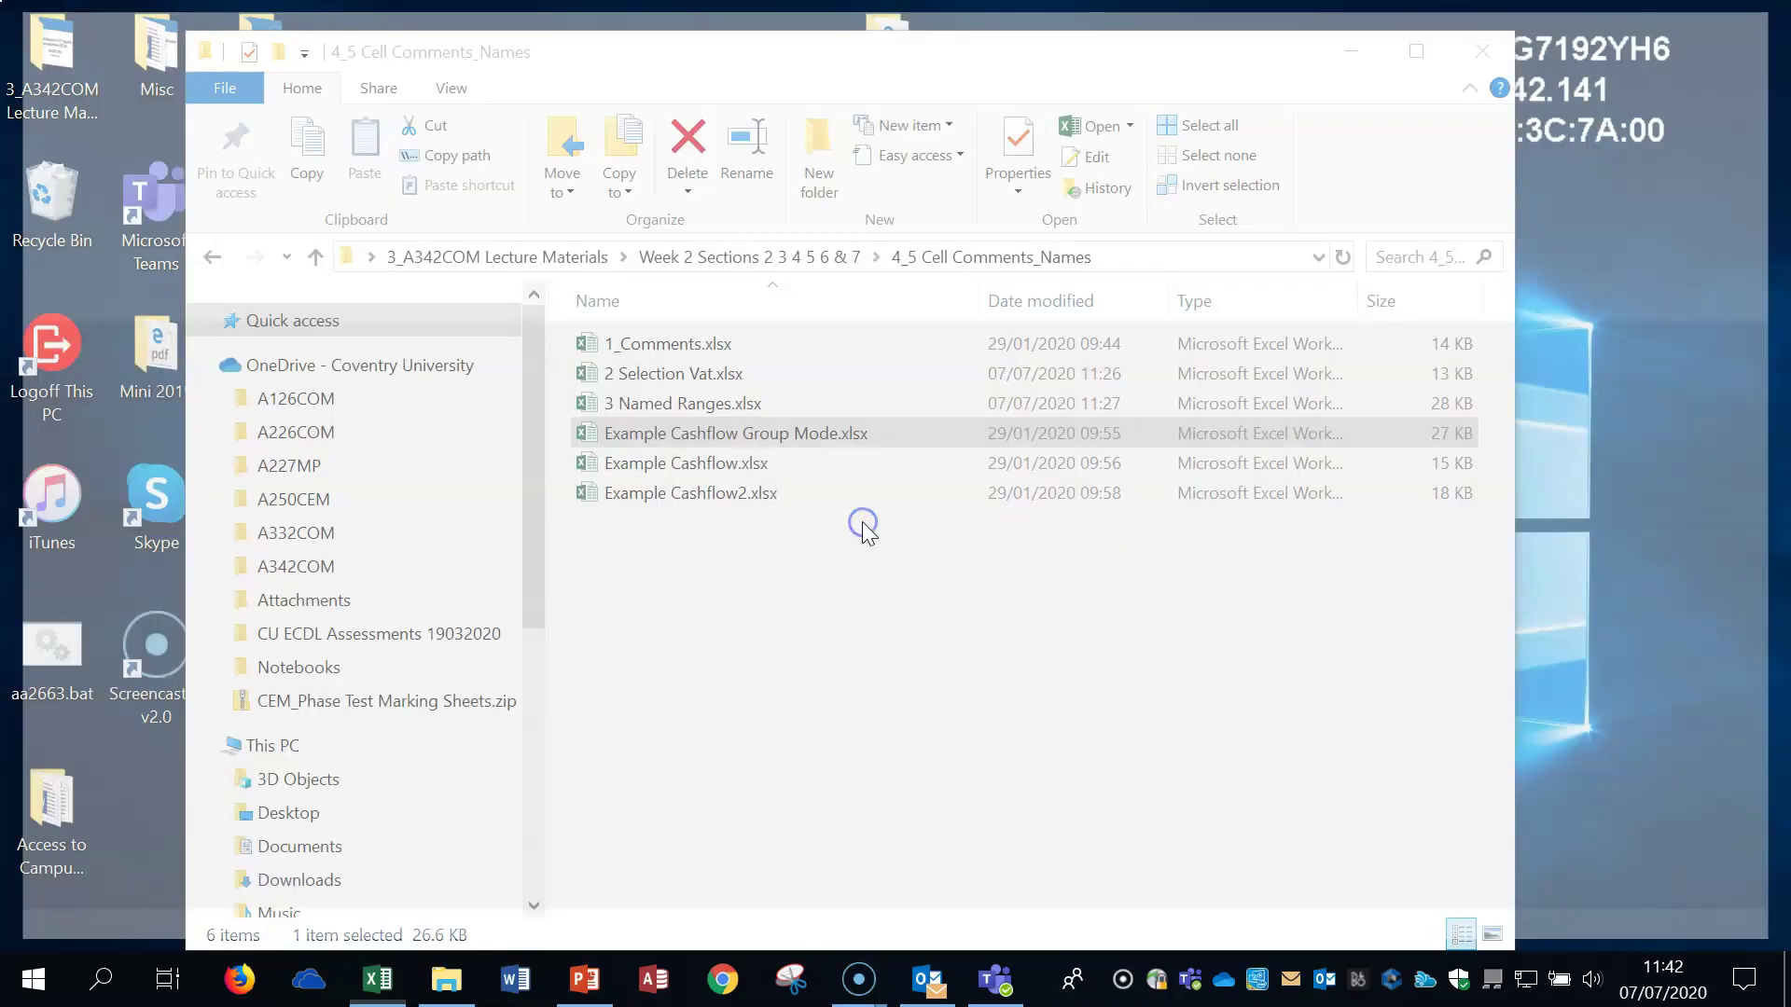
pyautogui.click(724, 471)
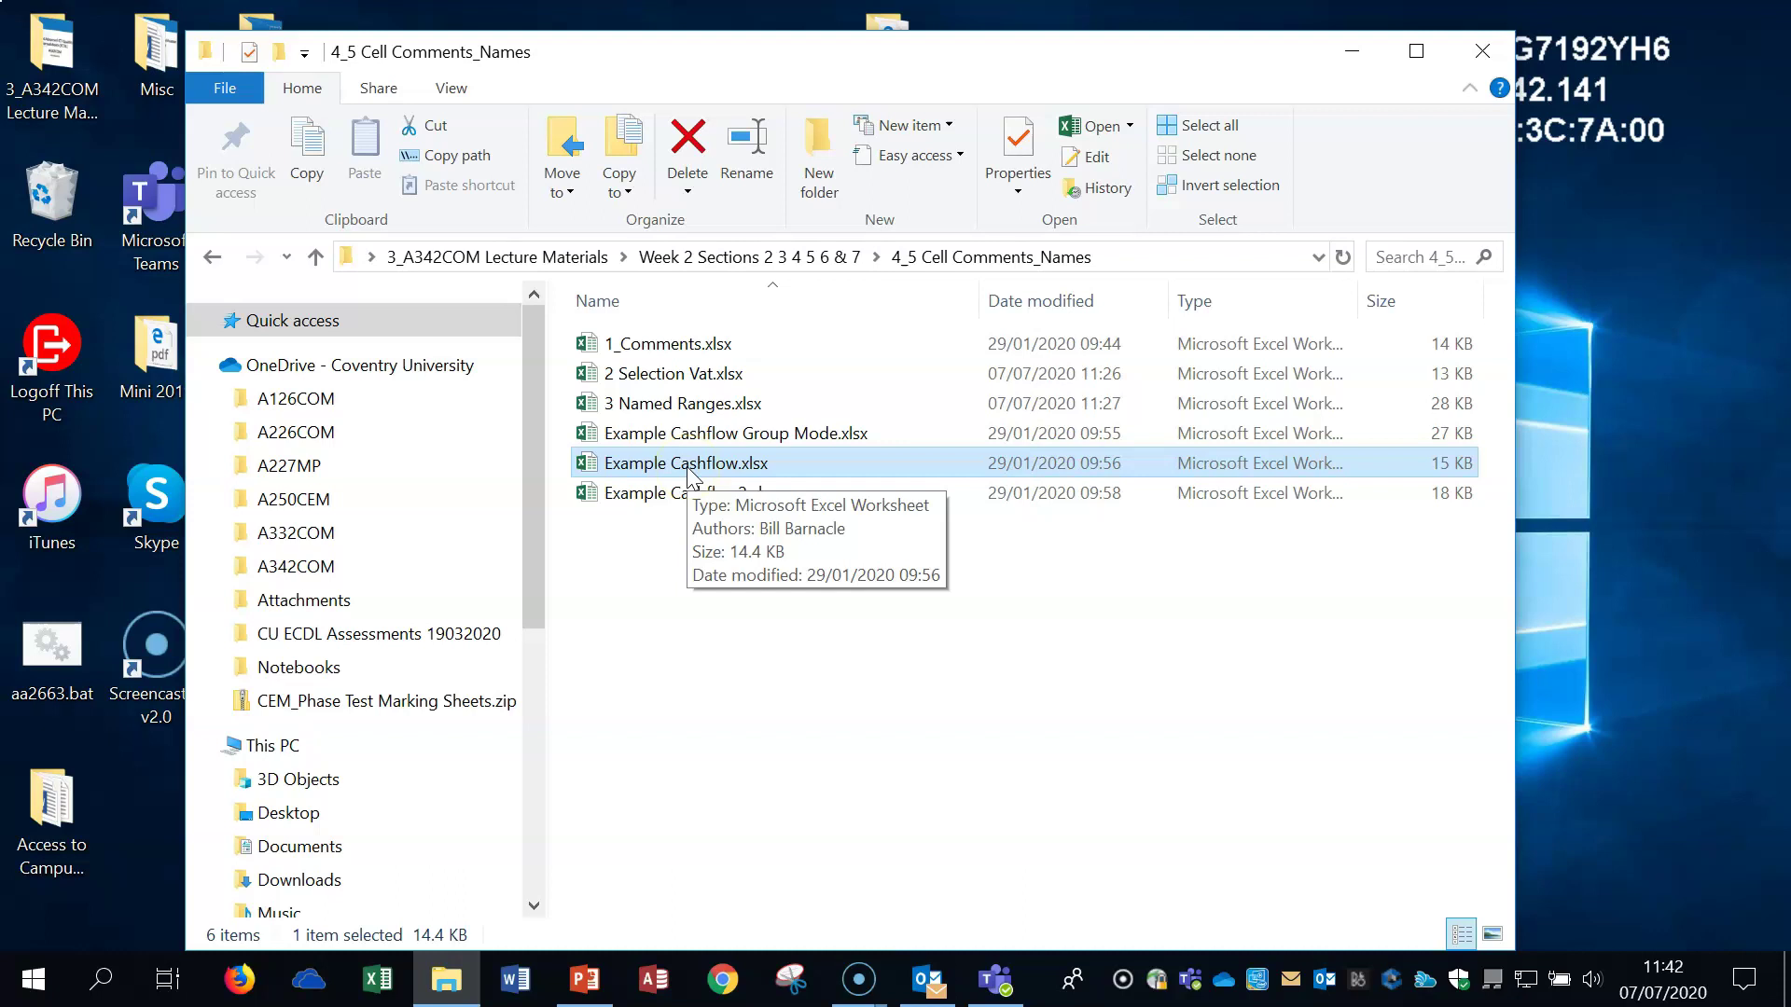
pyautogui.doubleClick(690, 466)
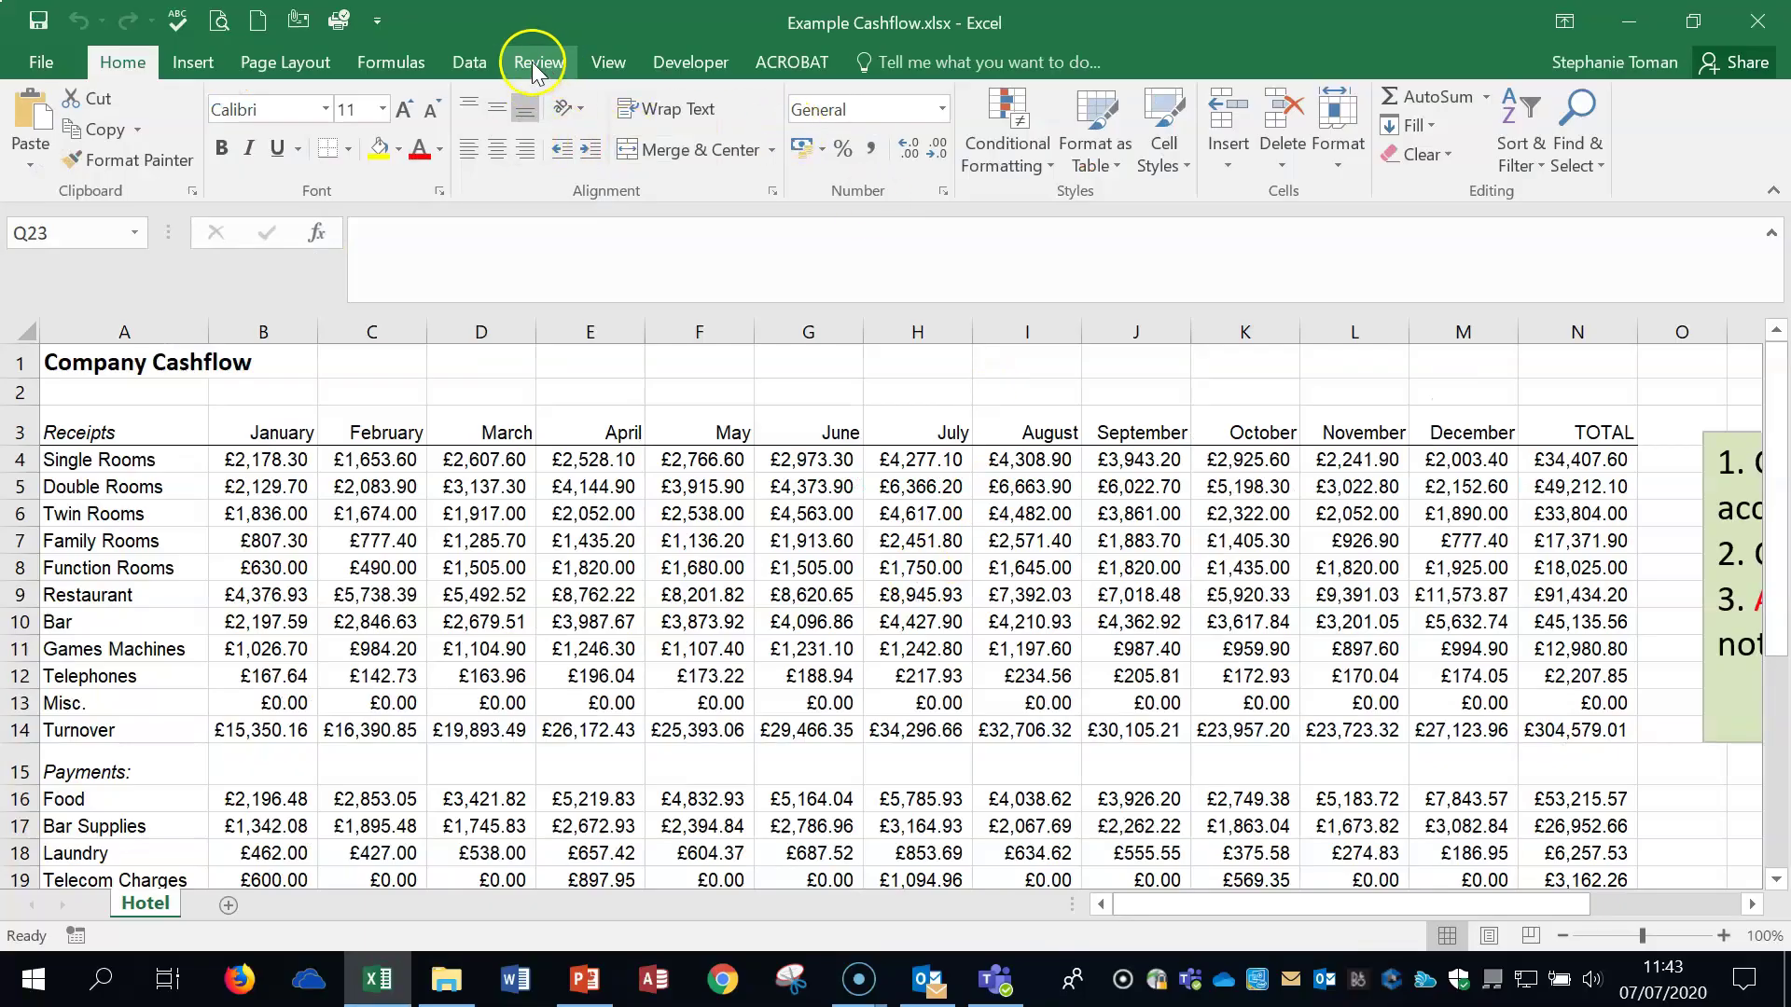
# - Delete all the existing defined names, from Administration to Wages___NI, in the Name Manager and close it
pyautogui.click(373, 58)
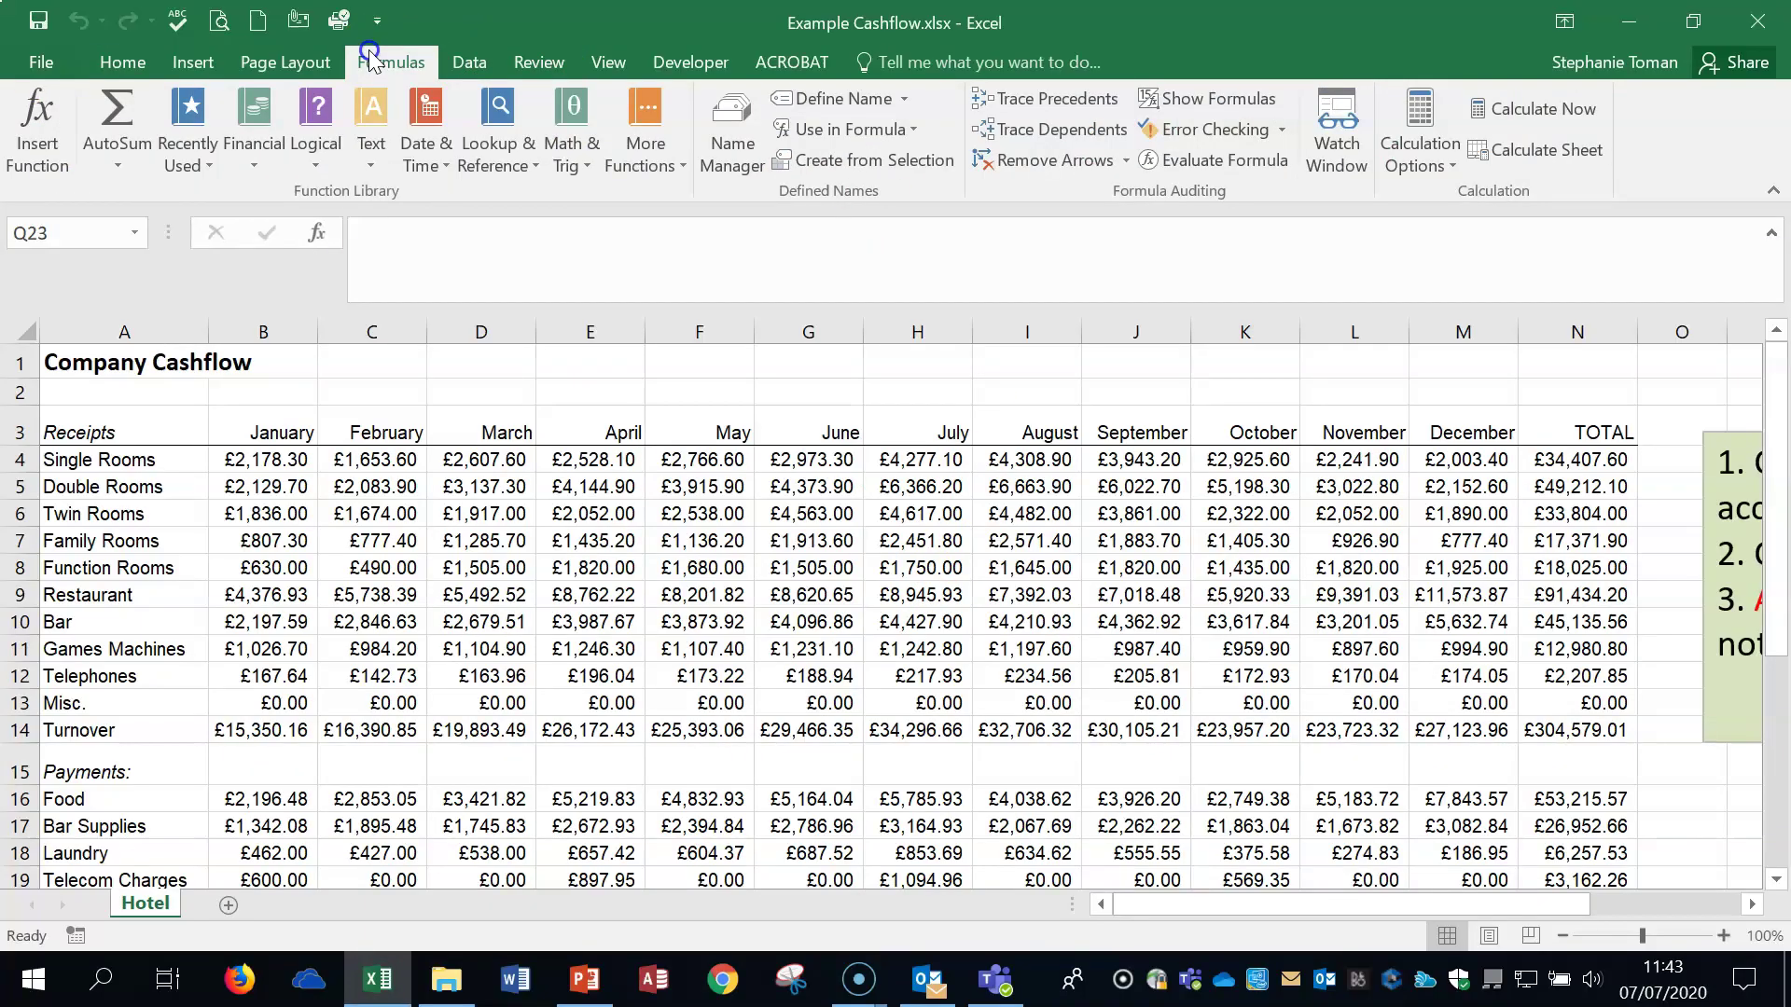
pyautogui.click(737, 120)
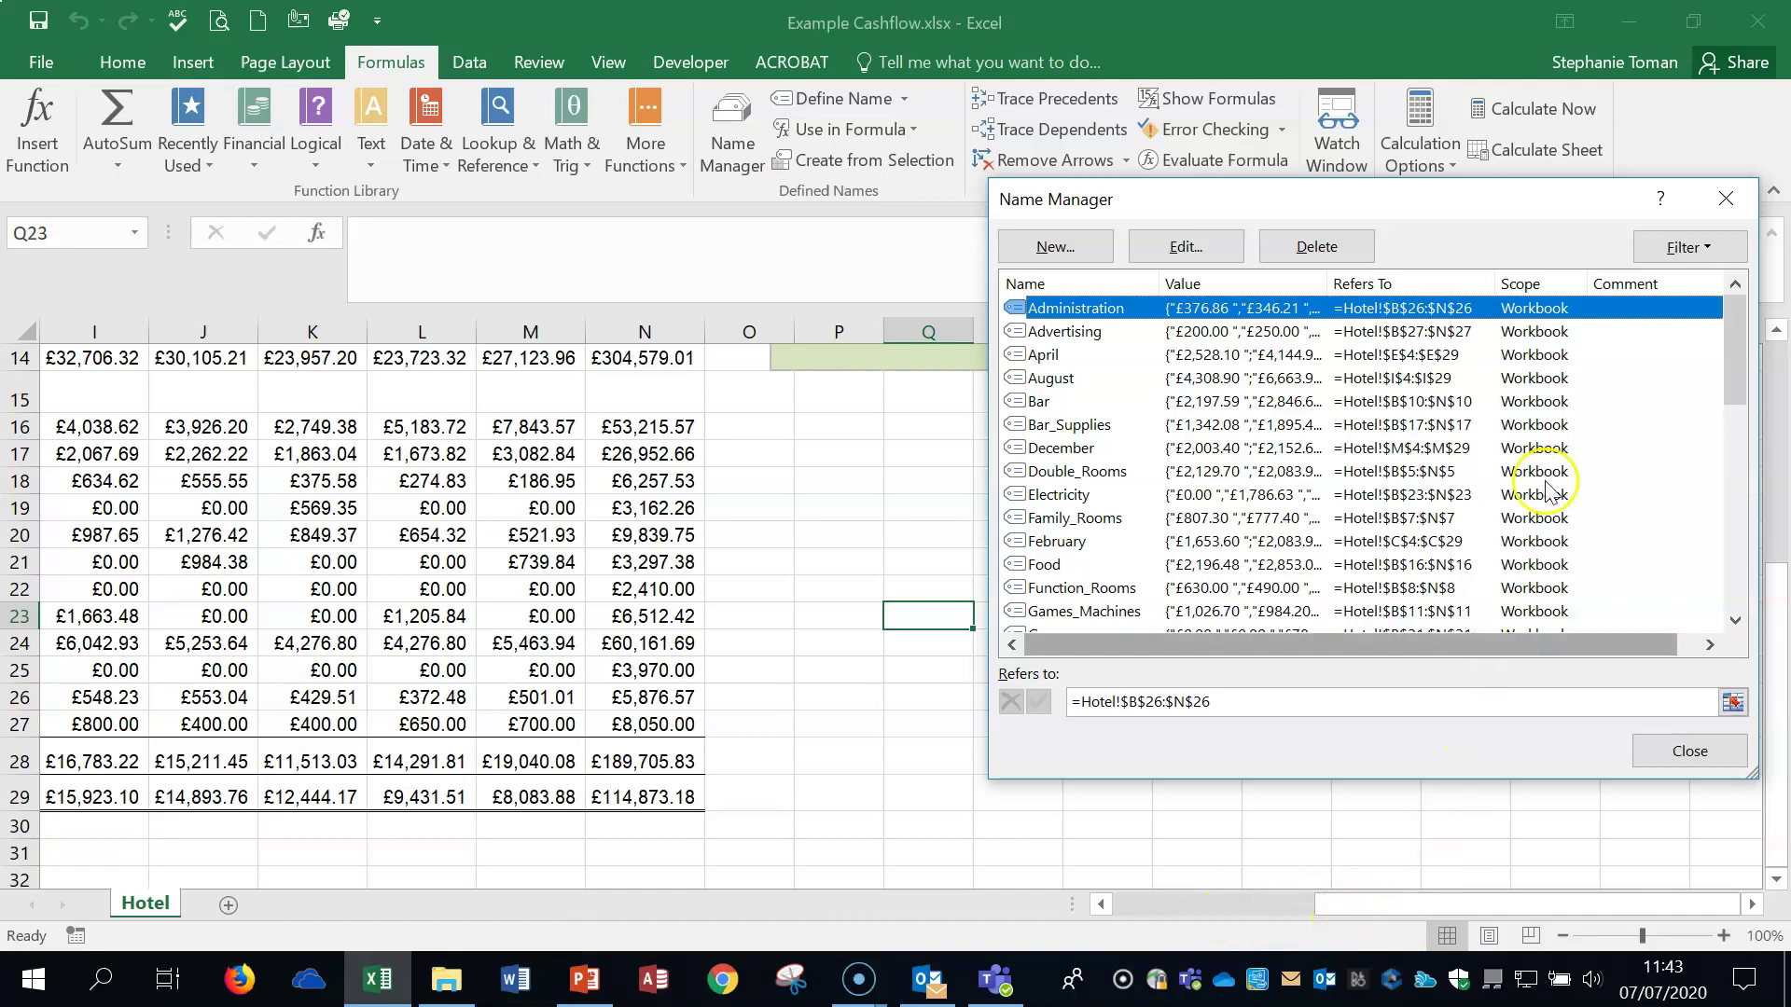
pyautogui.moveTo(1735, 354); pyautogui.dragTo(1749, 621)
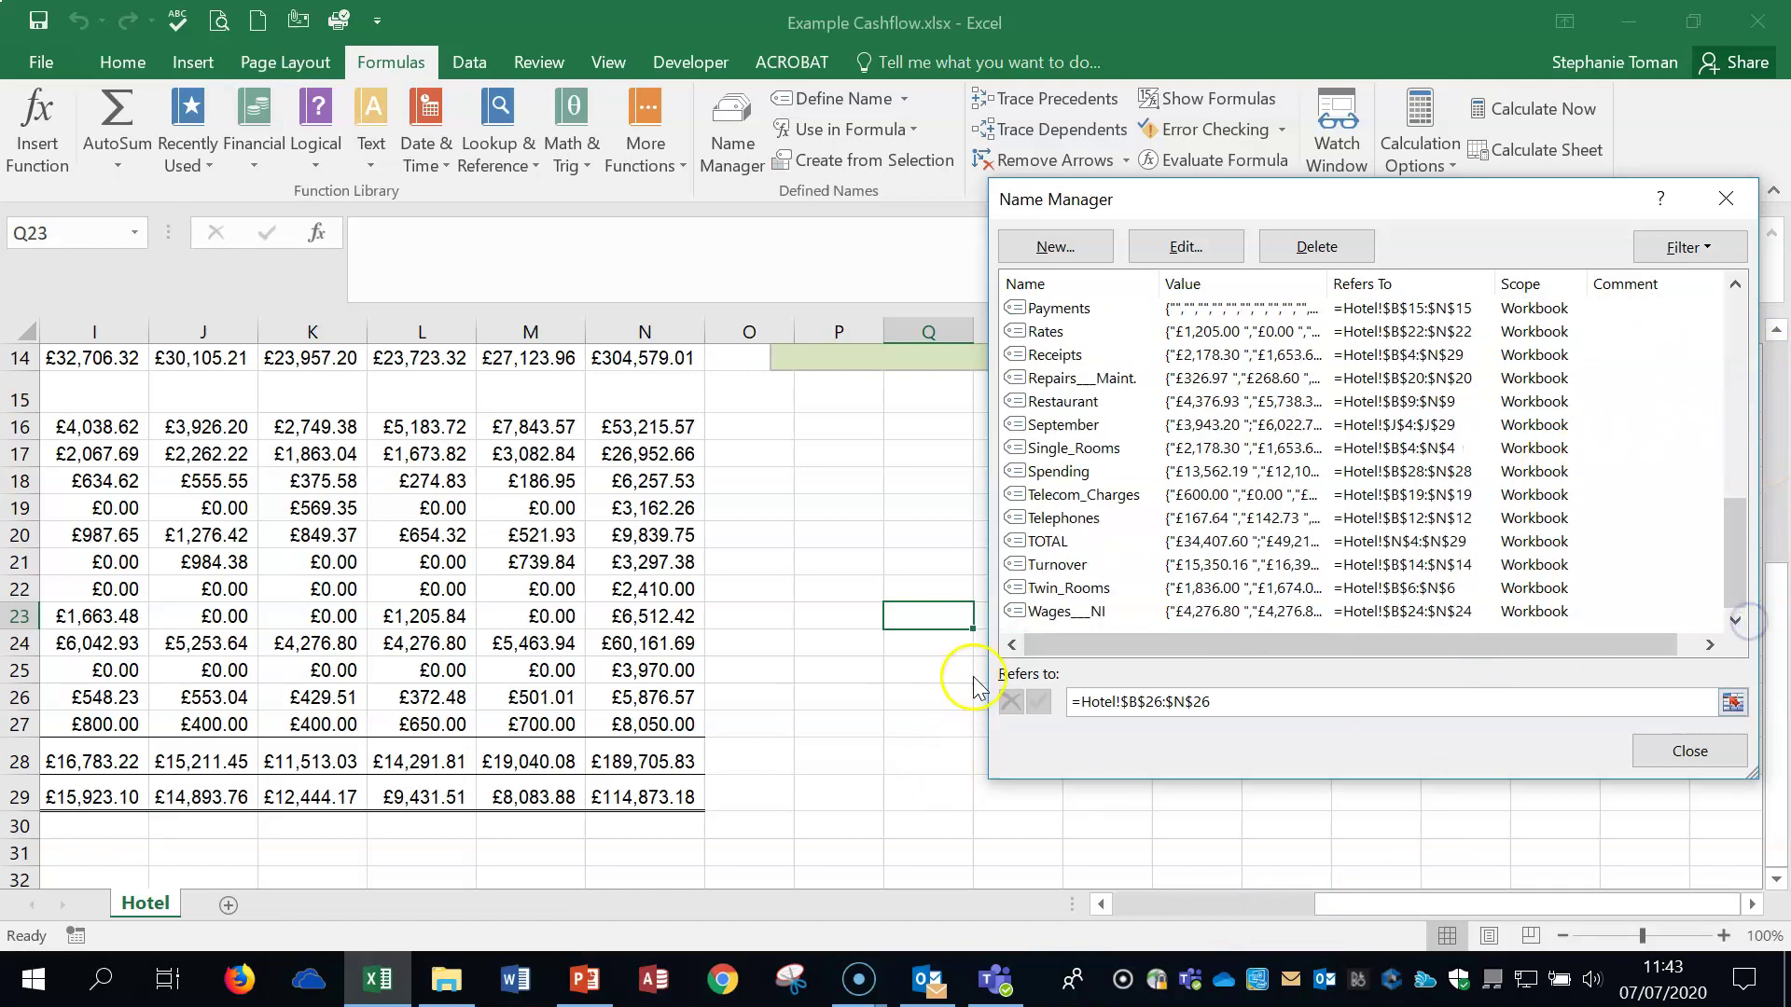
pyautogui.keyDown('shift'); pyautogui.click(1074, 612); pyautogui.keyUp('shift')
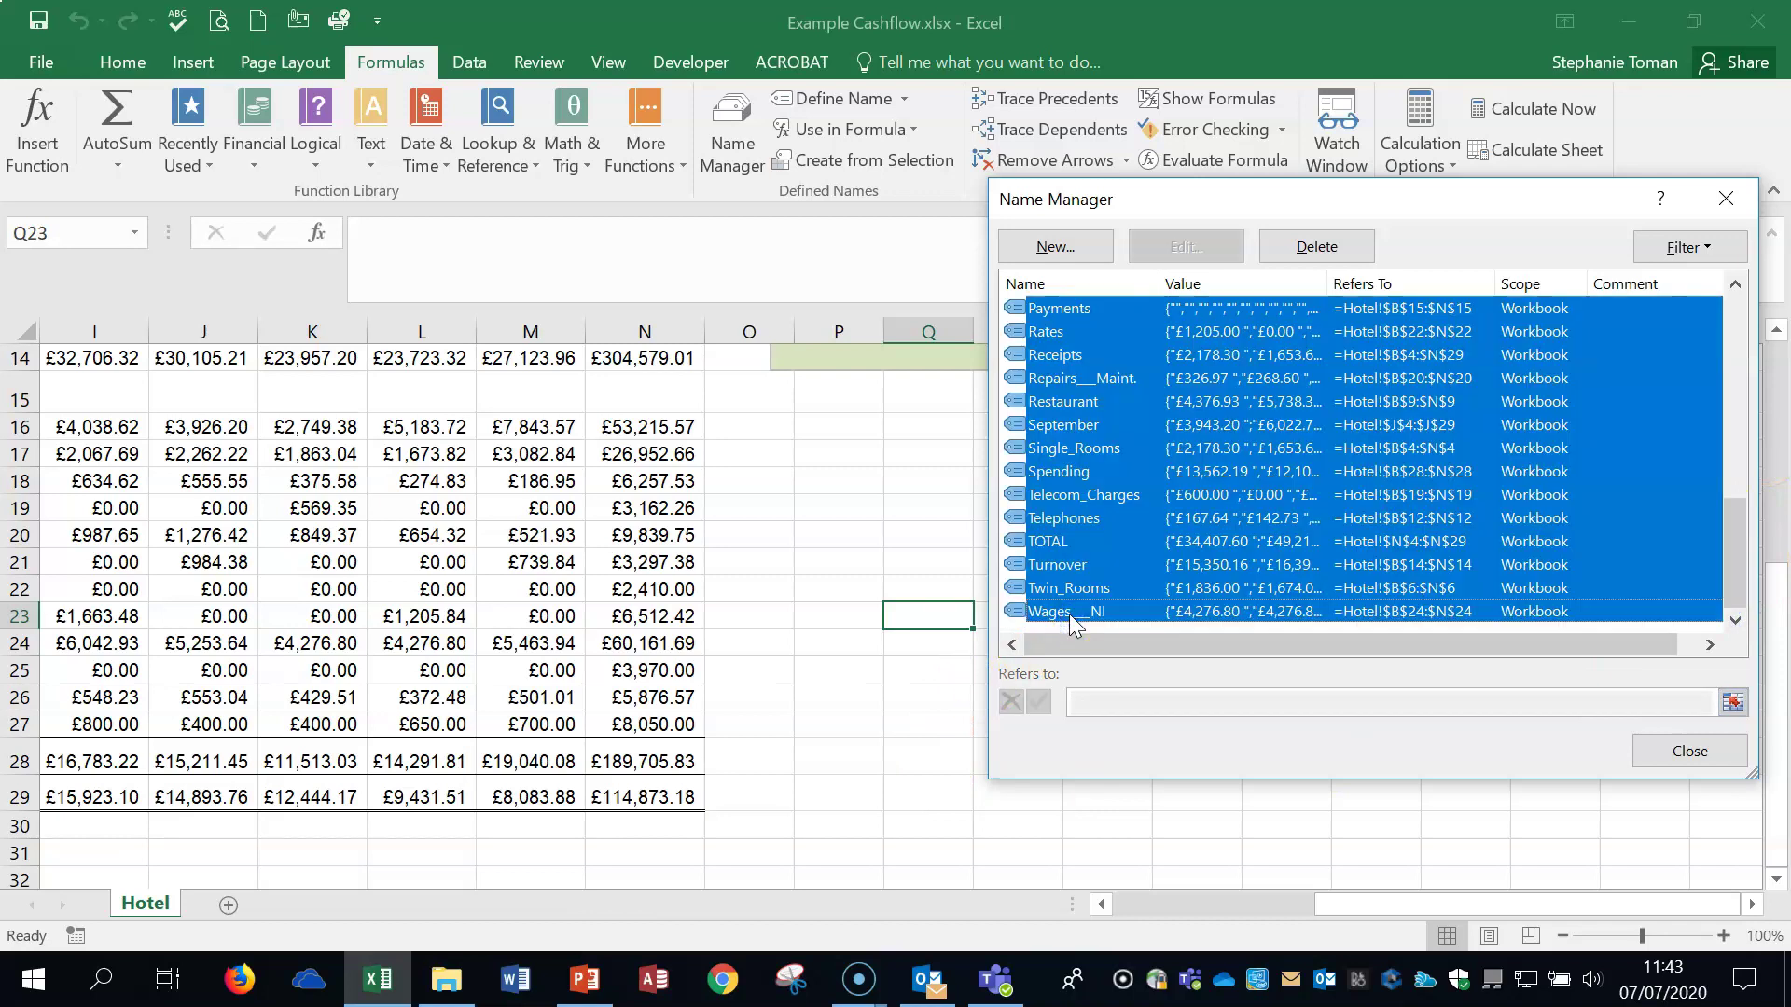
pyautogui.press('Delete')
pyautogui.click(835, 571)
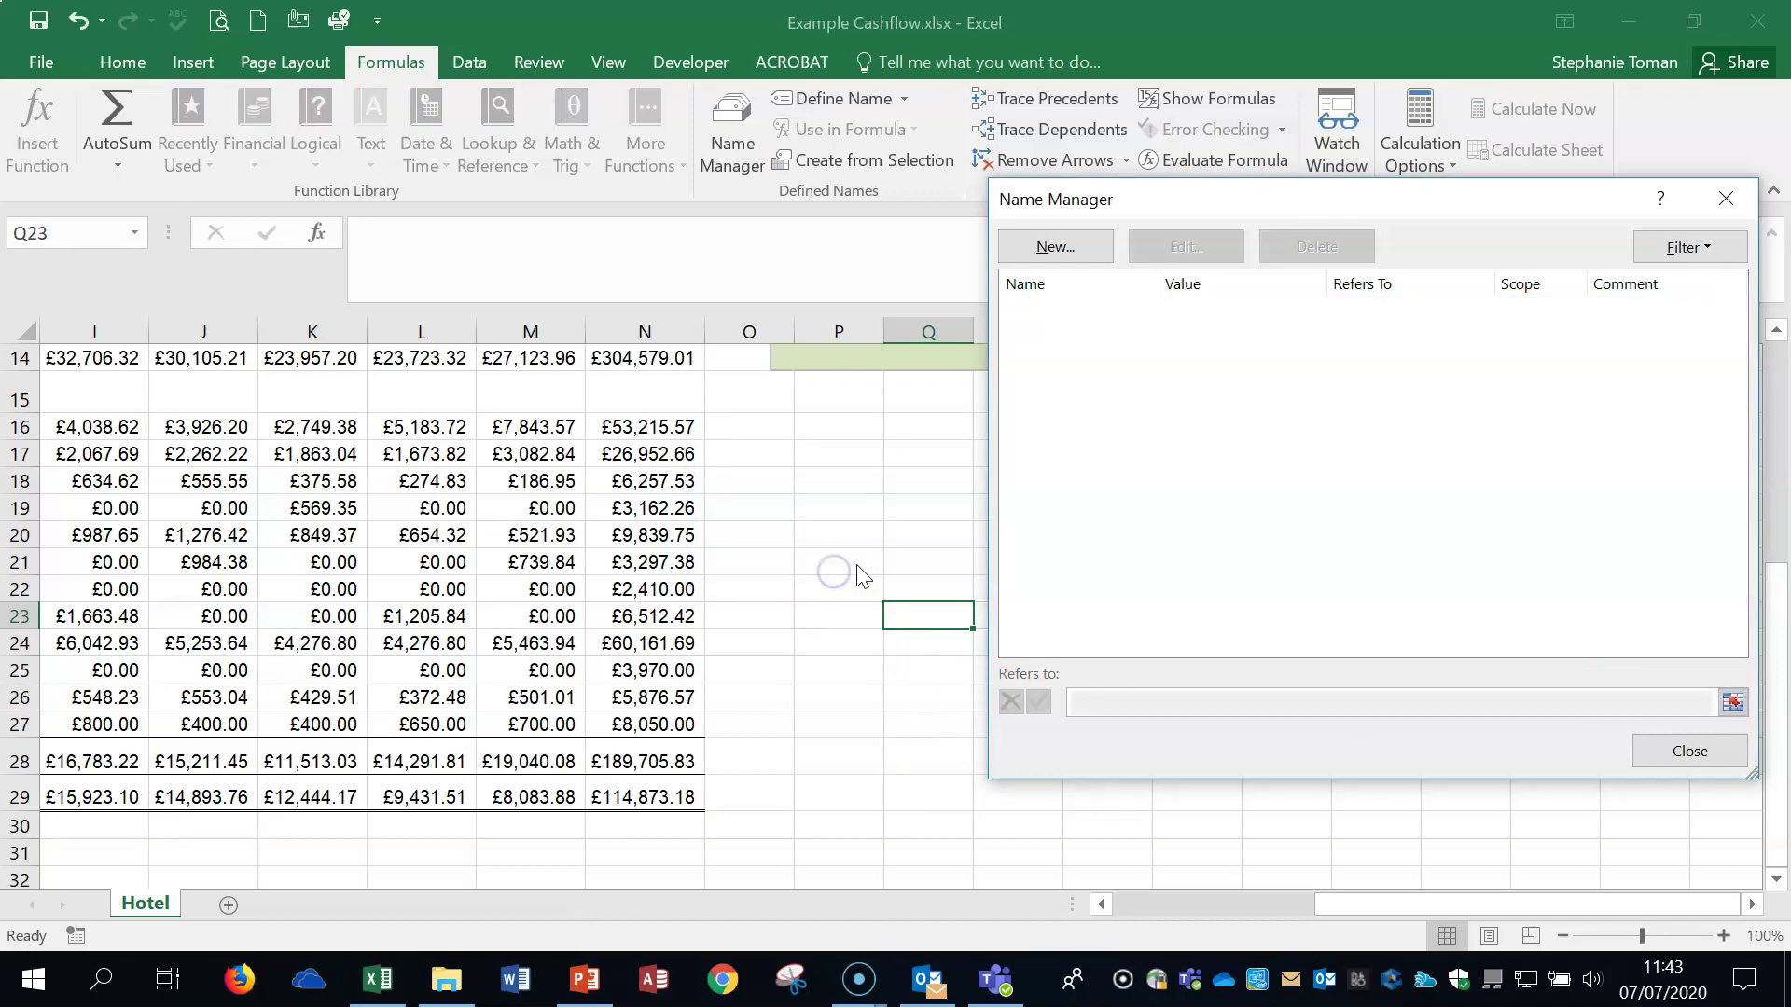
pyautogui.click(1724, 199)
# - Zoom the Hotel sheet out to 70% so the whole cashflow table and the instruction note fit in view
pyautogui.moveTo(1353, 903); pyautogui.dragTo(1115, 903)
pyautogui.click(1562, 936)
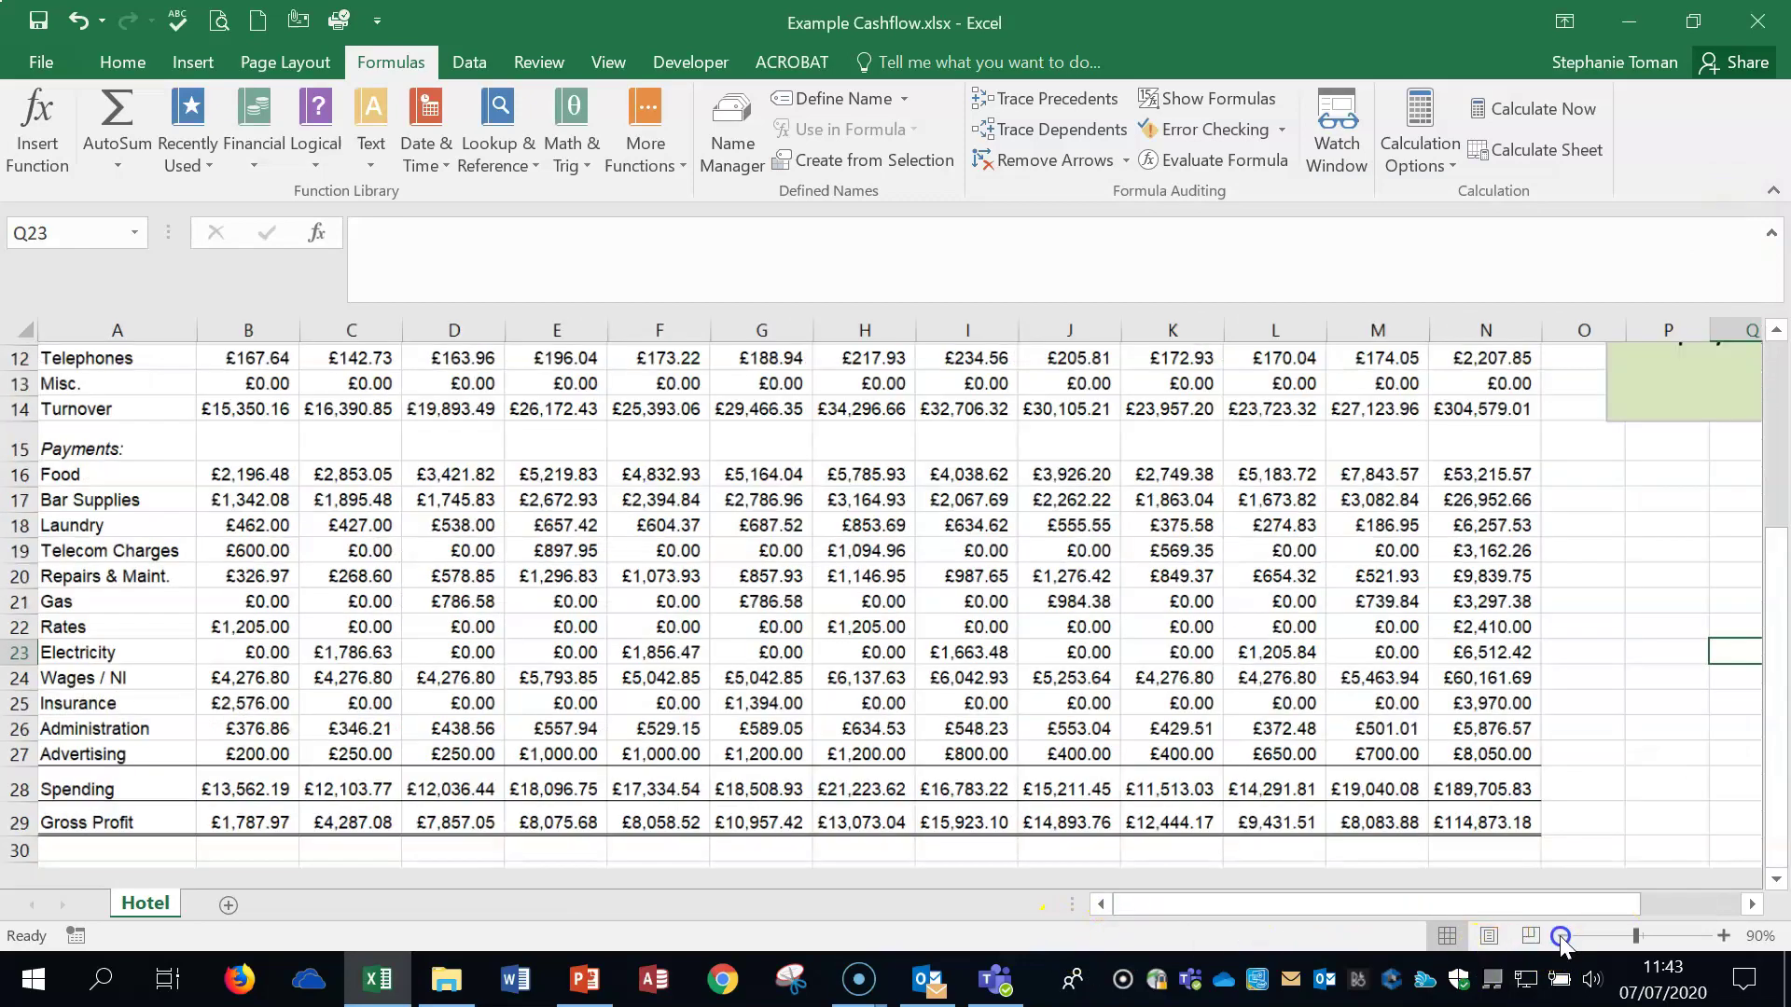
pyautogui.click(1562, 935)
pyautogui.click(1562, 936)
pyautogui.scroll(1, 1563, 936)
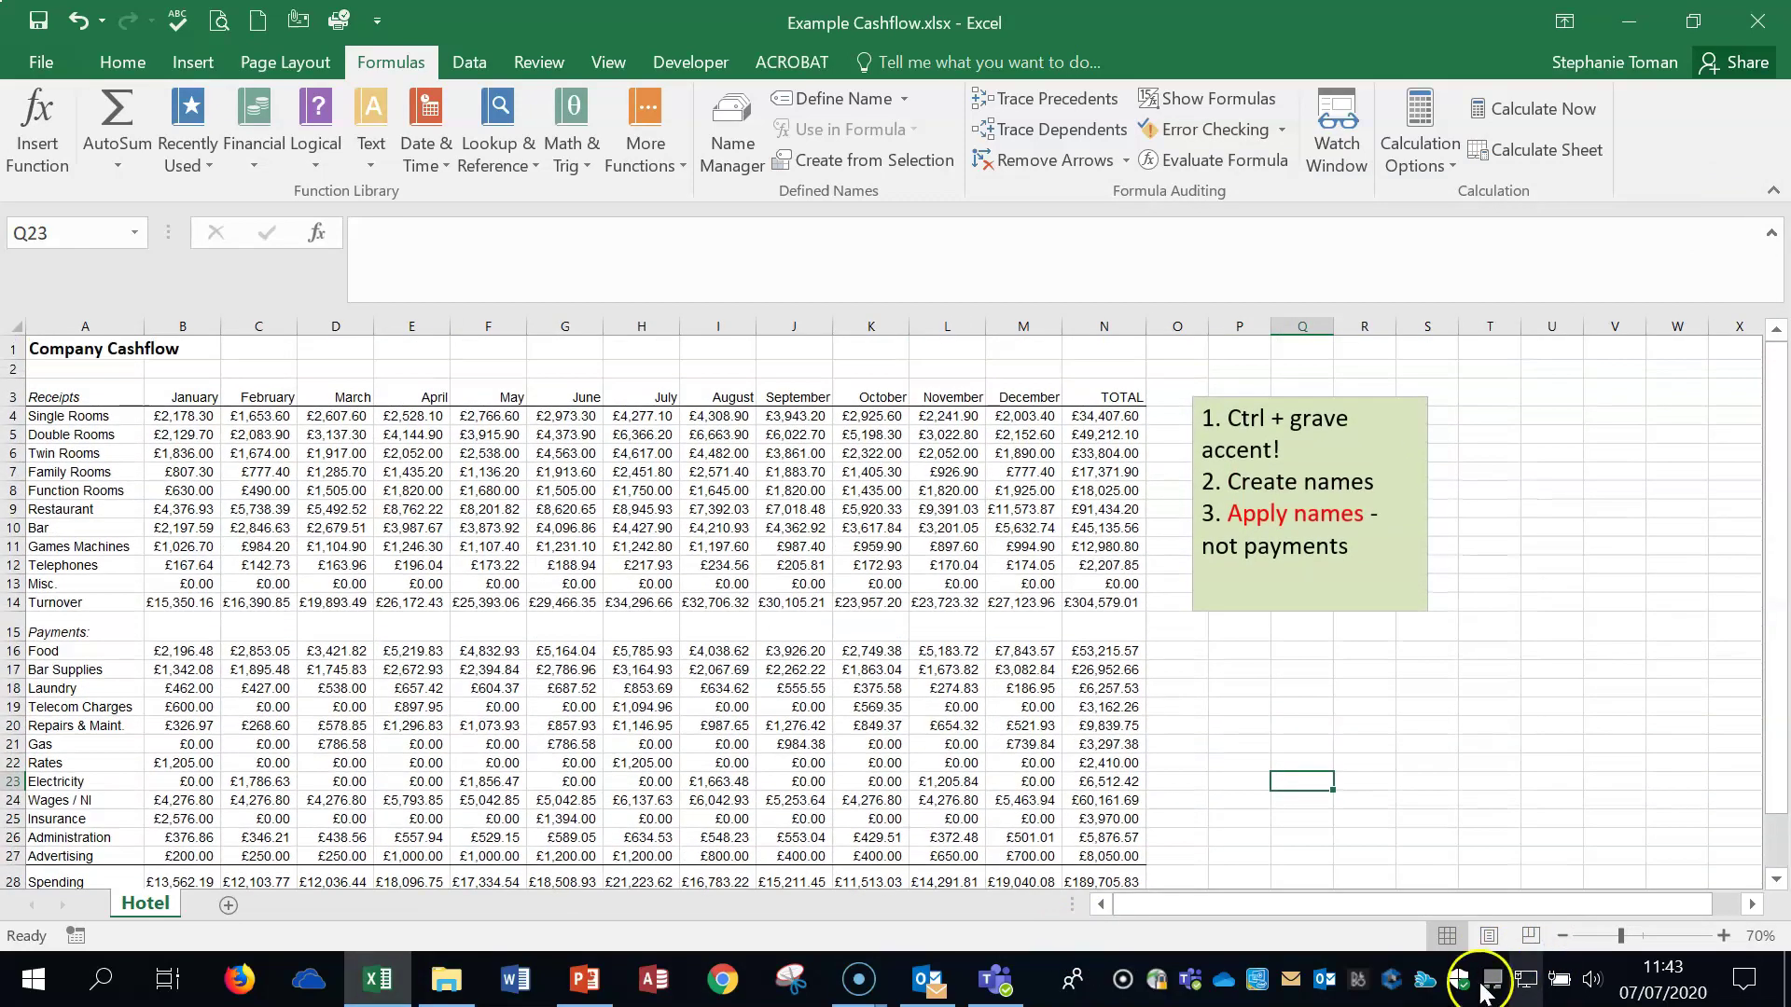
pyautogui.moveTo(1458, 906); pyautogui.dragTo(1296, 913)
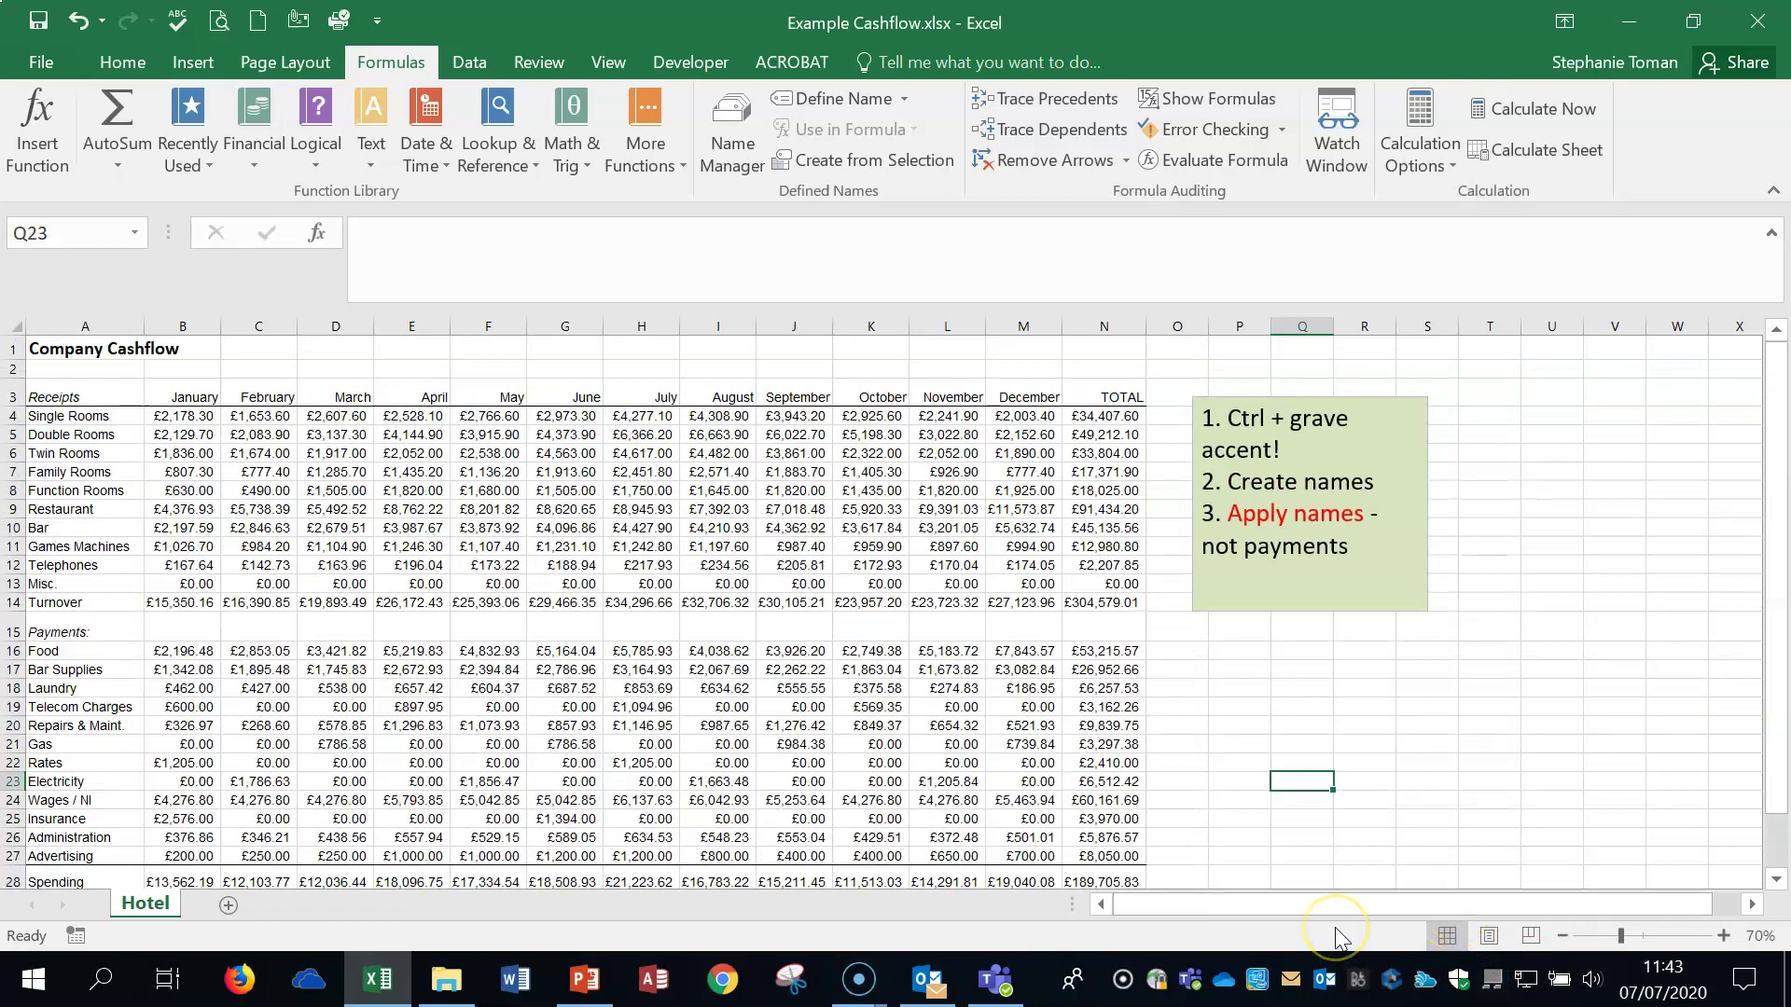
pyautogui.click(75, 398)
pyautogui.click(501, 562)
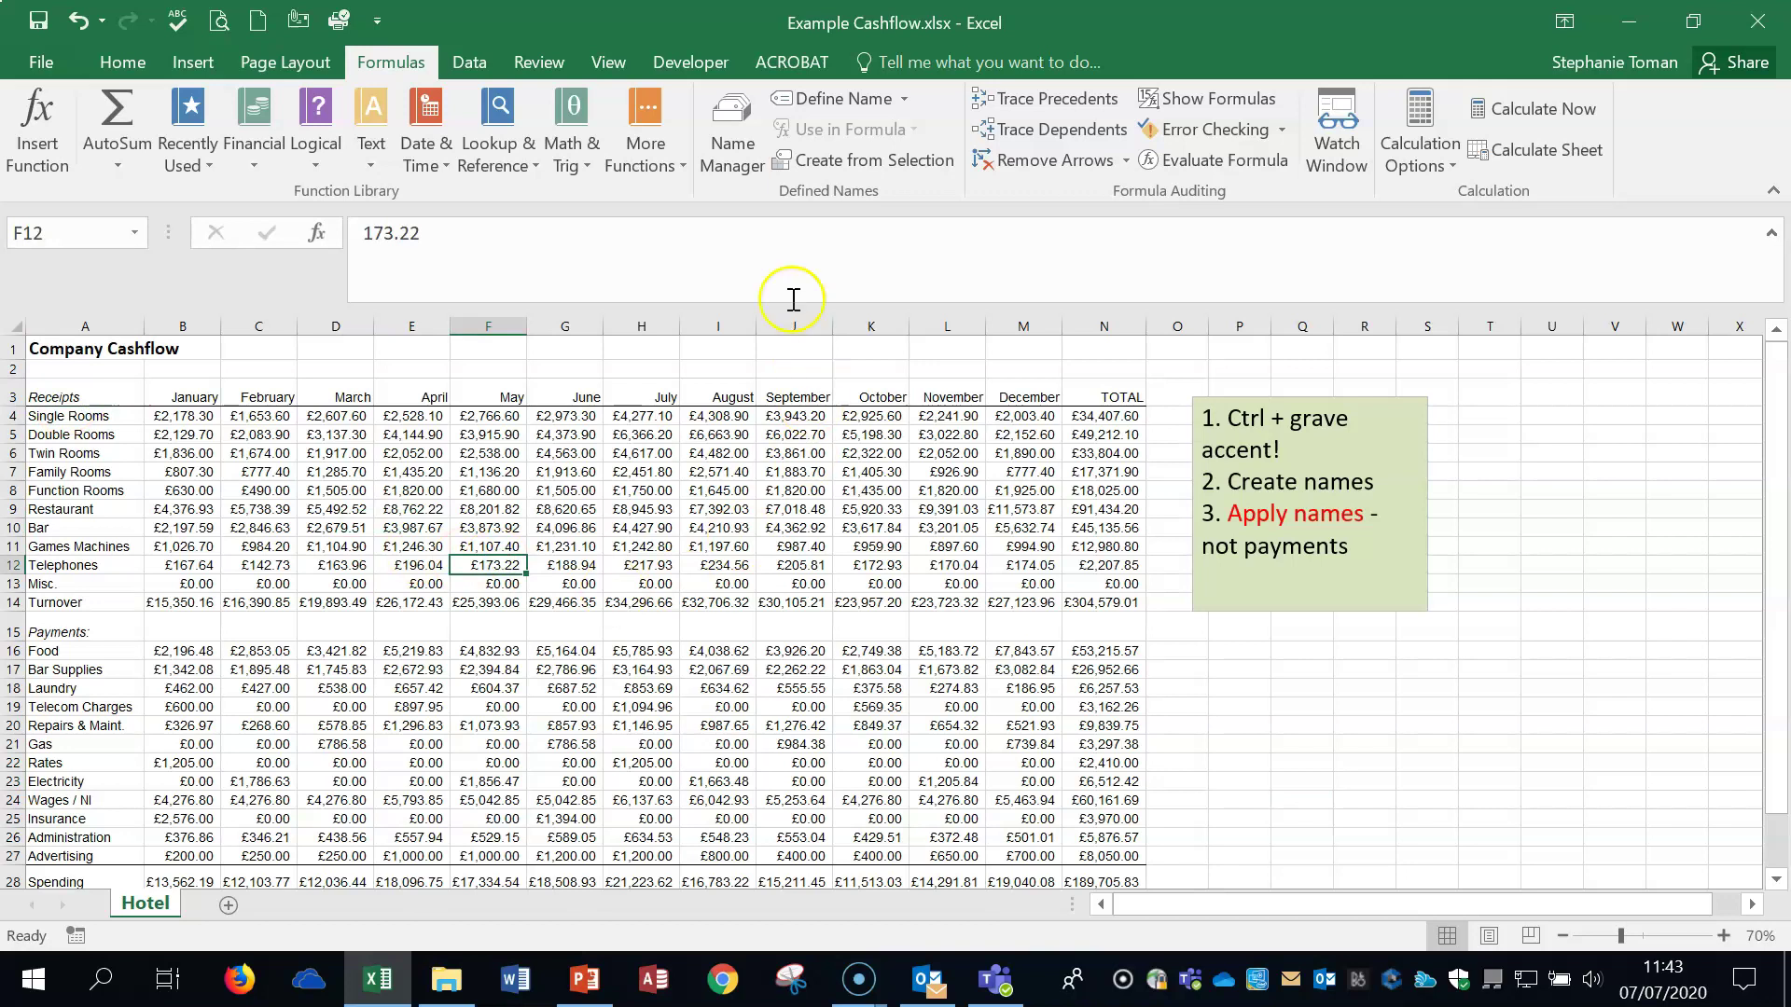
pyautogui.click(846, 161)
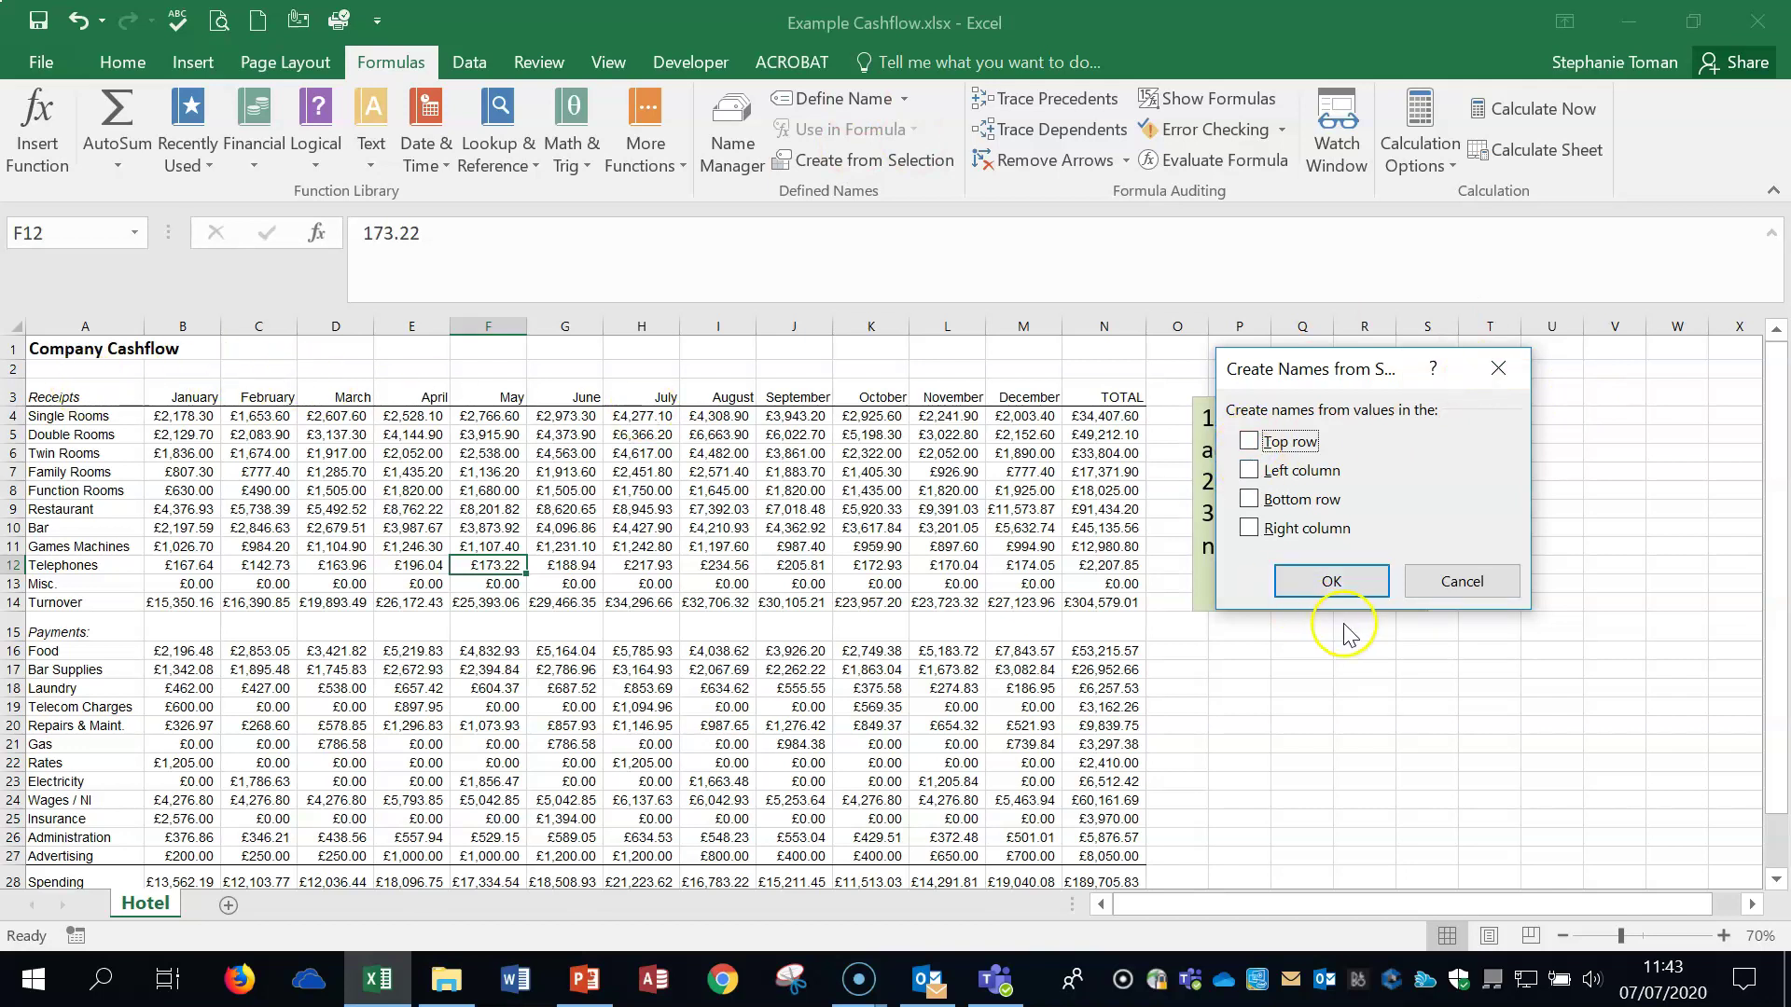
pyautogui.click(1489, 595)
# - Create names for the cashflow table A3:N29 from its top row and left column, and check them in the Name Manager
pyautogui.moveTo(122, 398); pyautogui.dragTo(1075, 826)
pyautogui.click(880, 169)
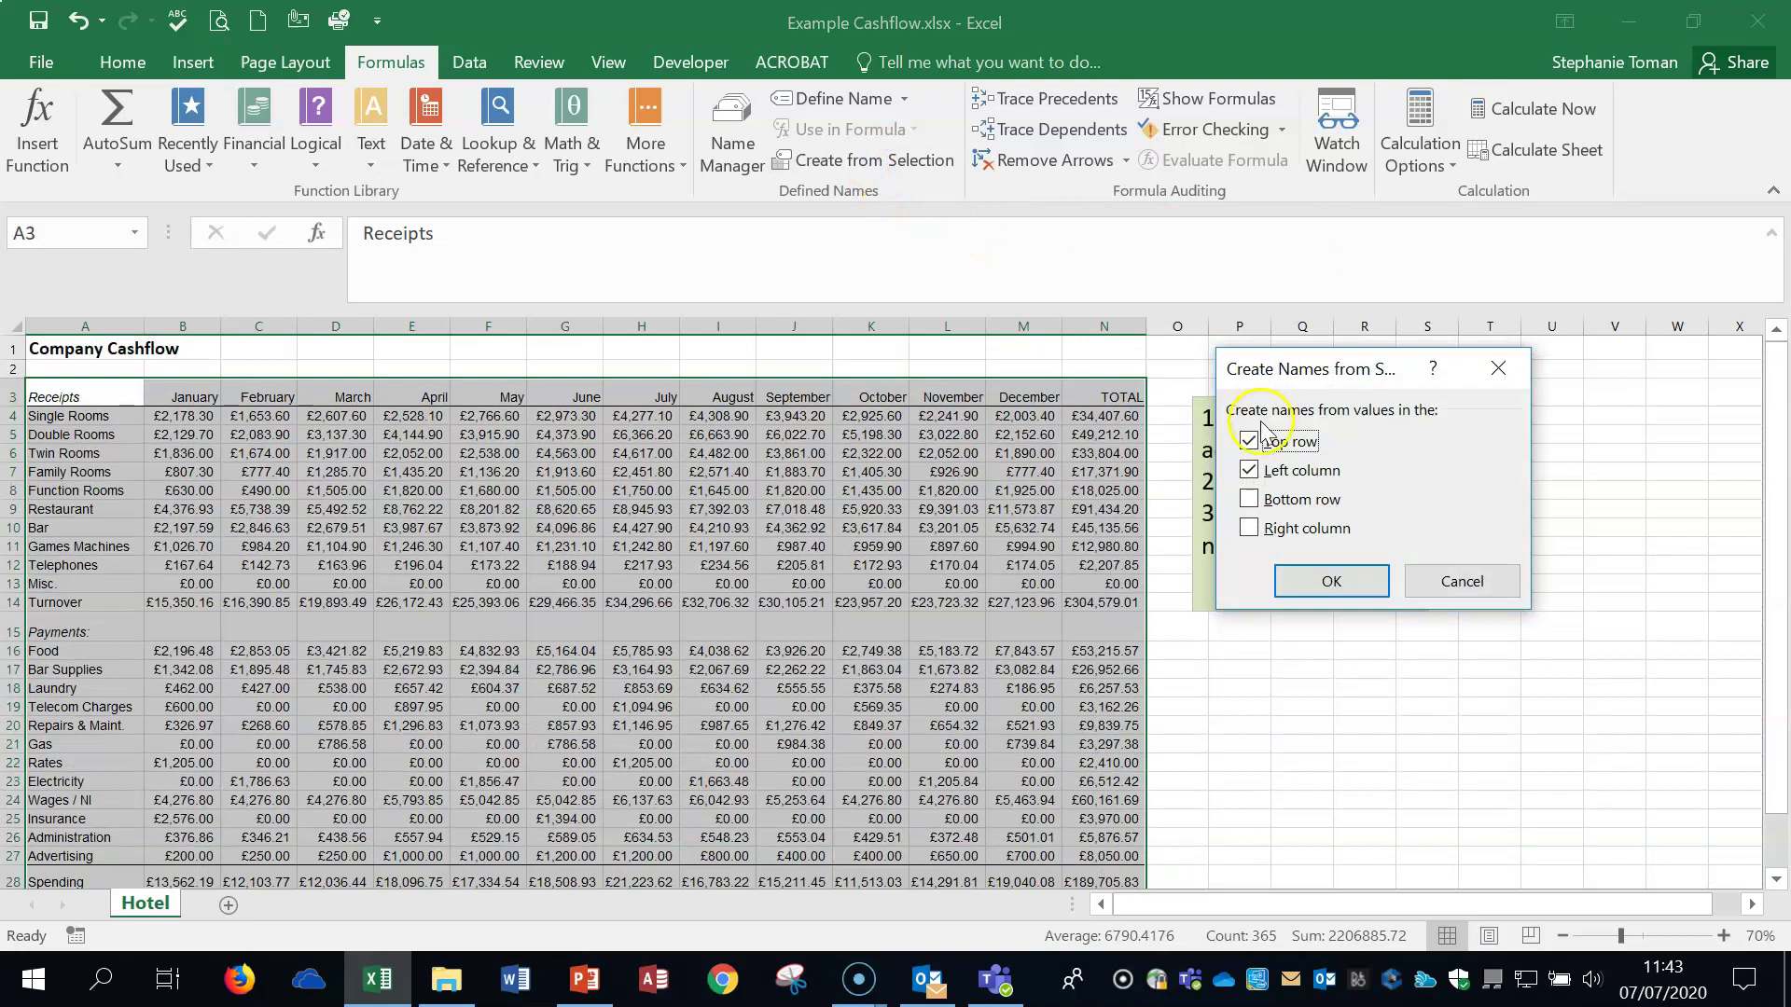
pyautogui.click(1334, 586)
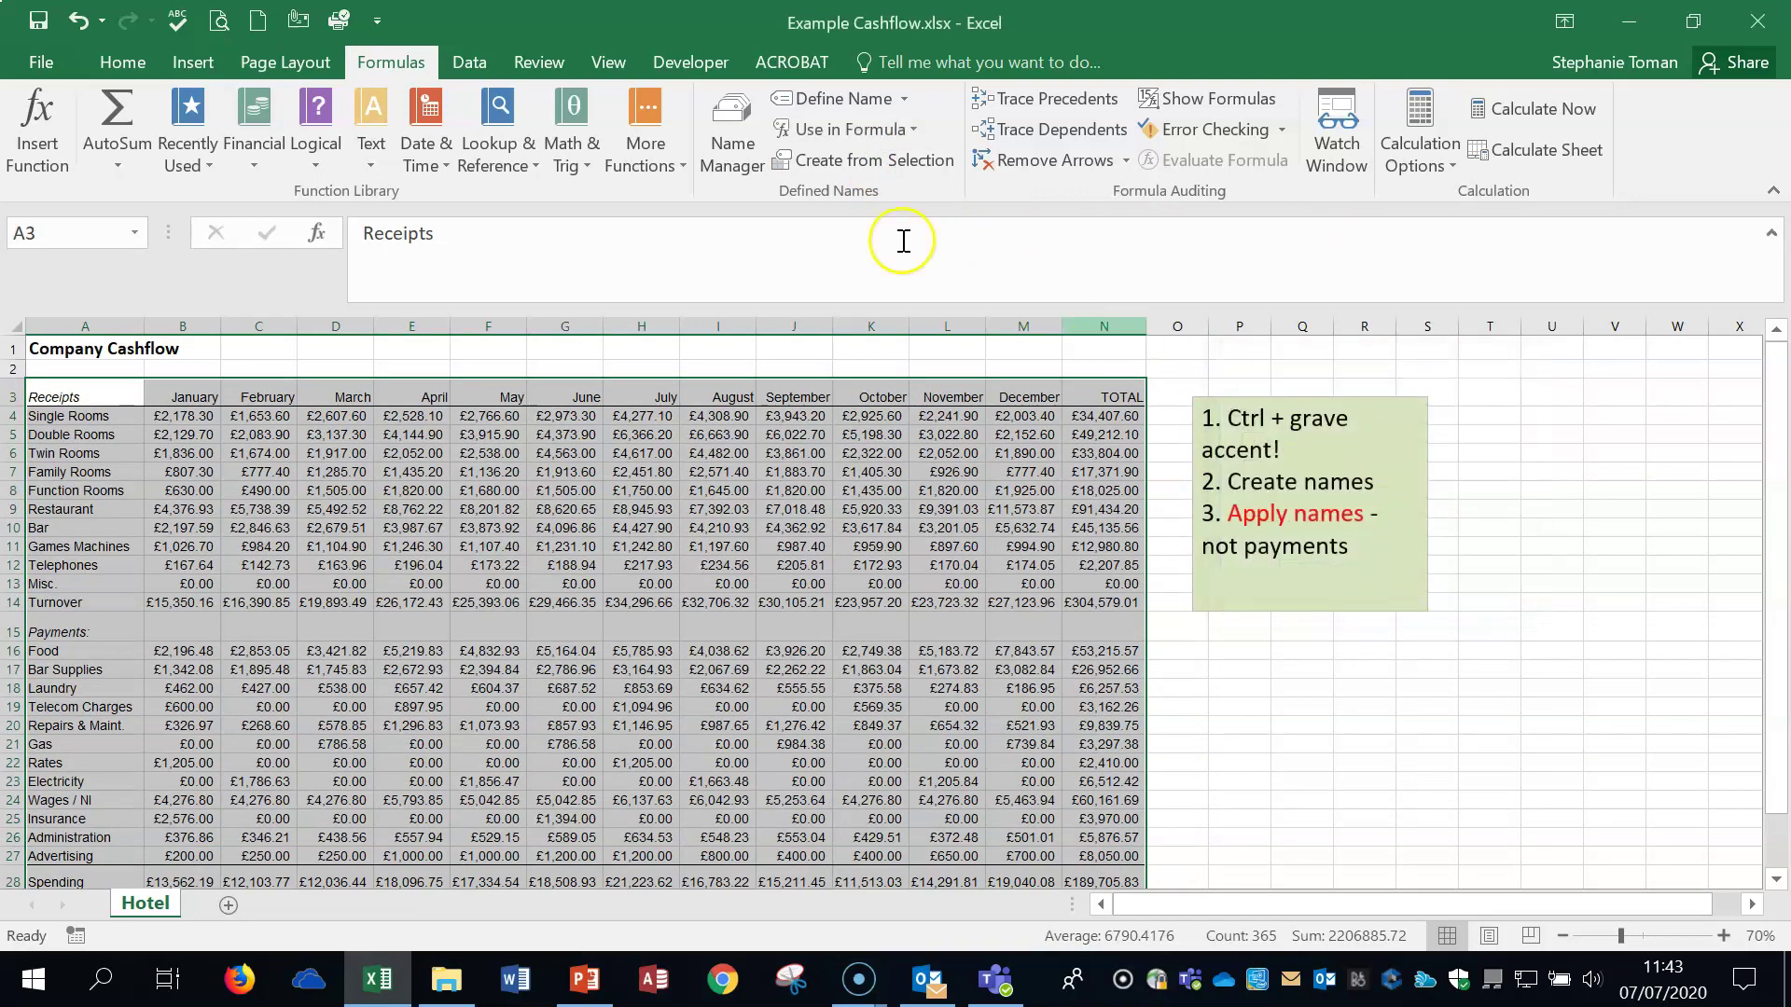
pyautogui.click(732, 140)
pyautogui.moveTo(1732, 355)
pyautogui.mouseDown()
pyautogui.moveTo(1730, 611)
pyautogui.moveTo(1730, 336)
pyautogui.mouseUp()
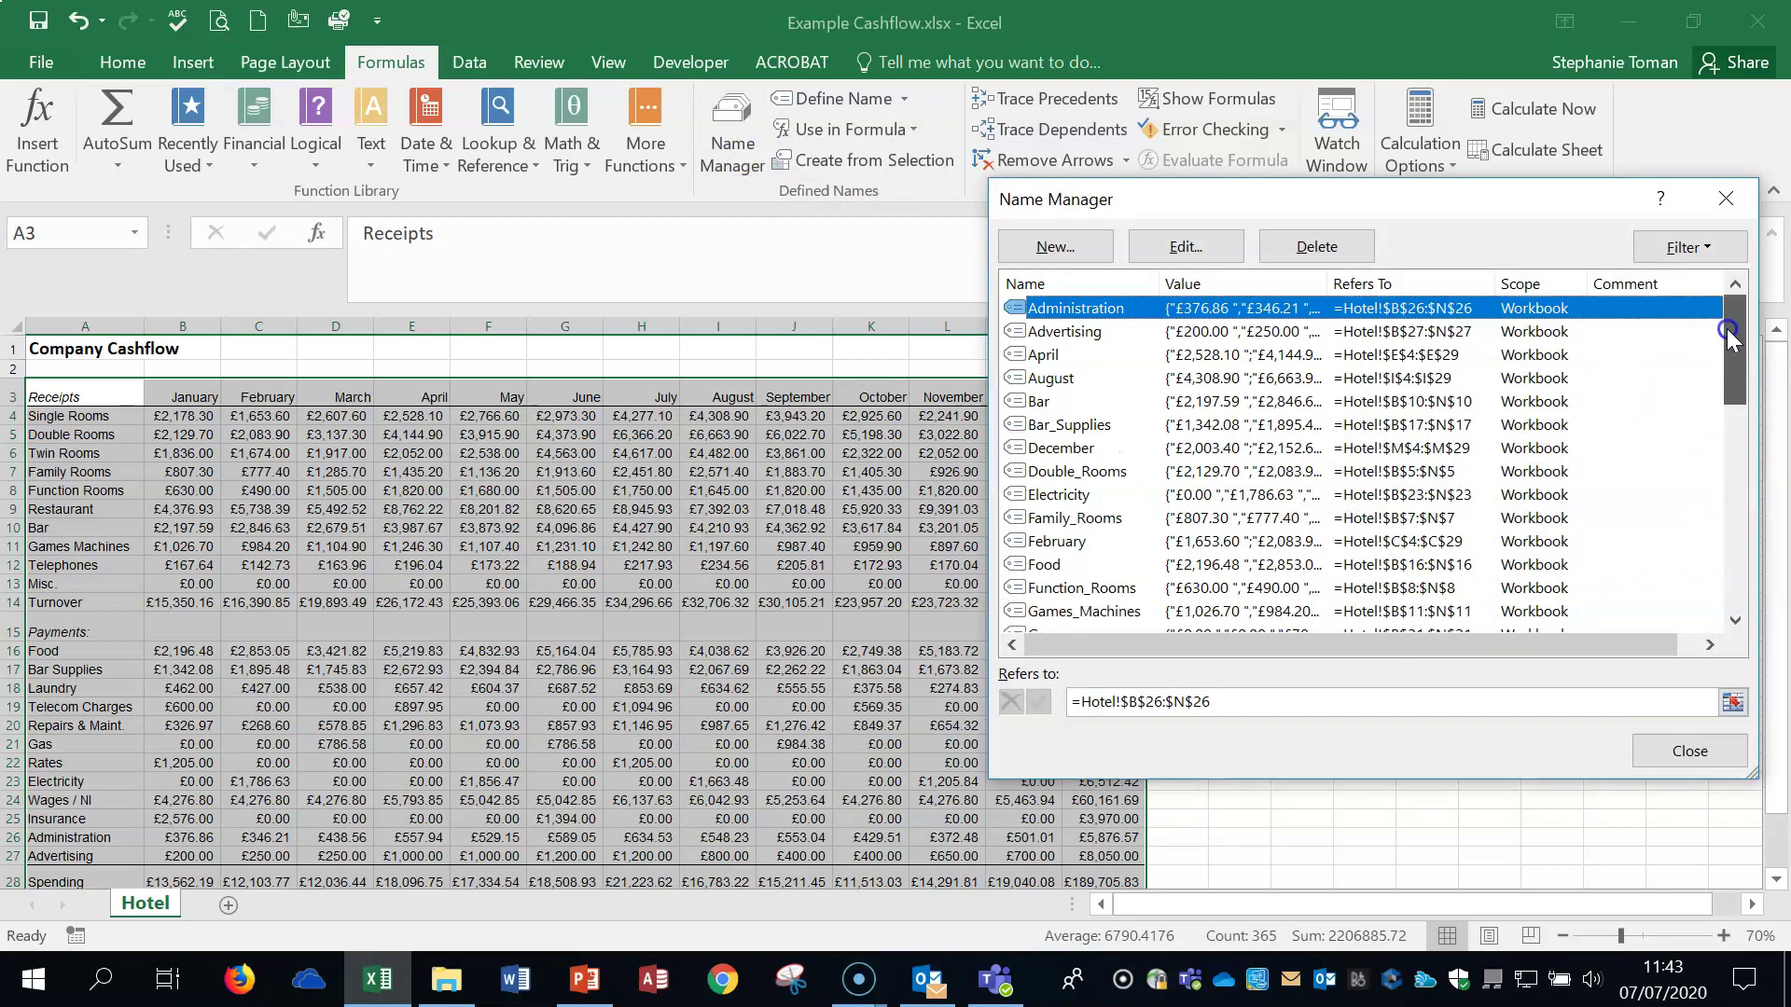
pyautogui.click(1725, 198)
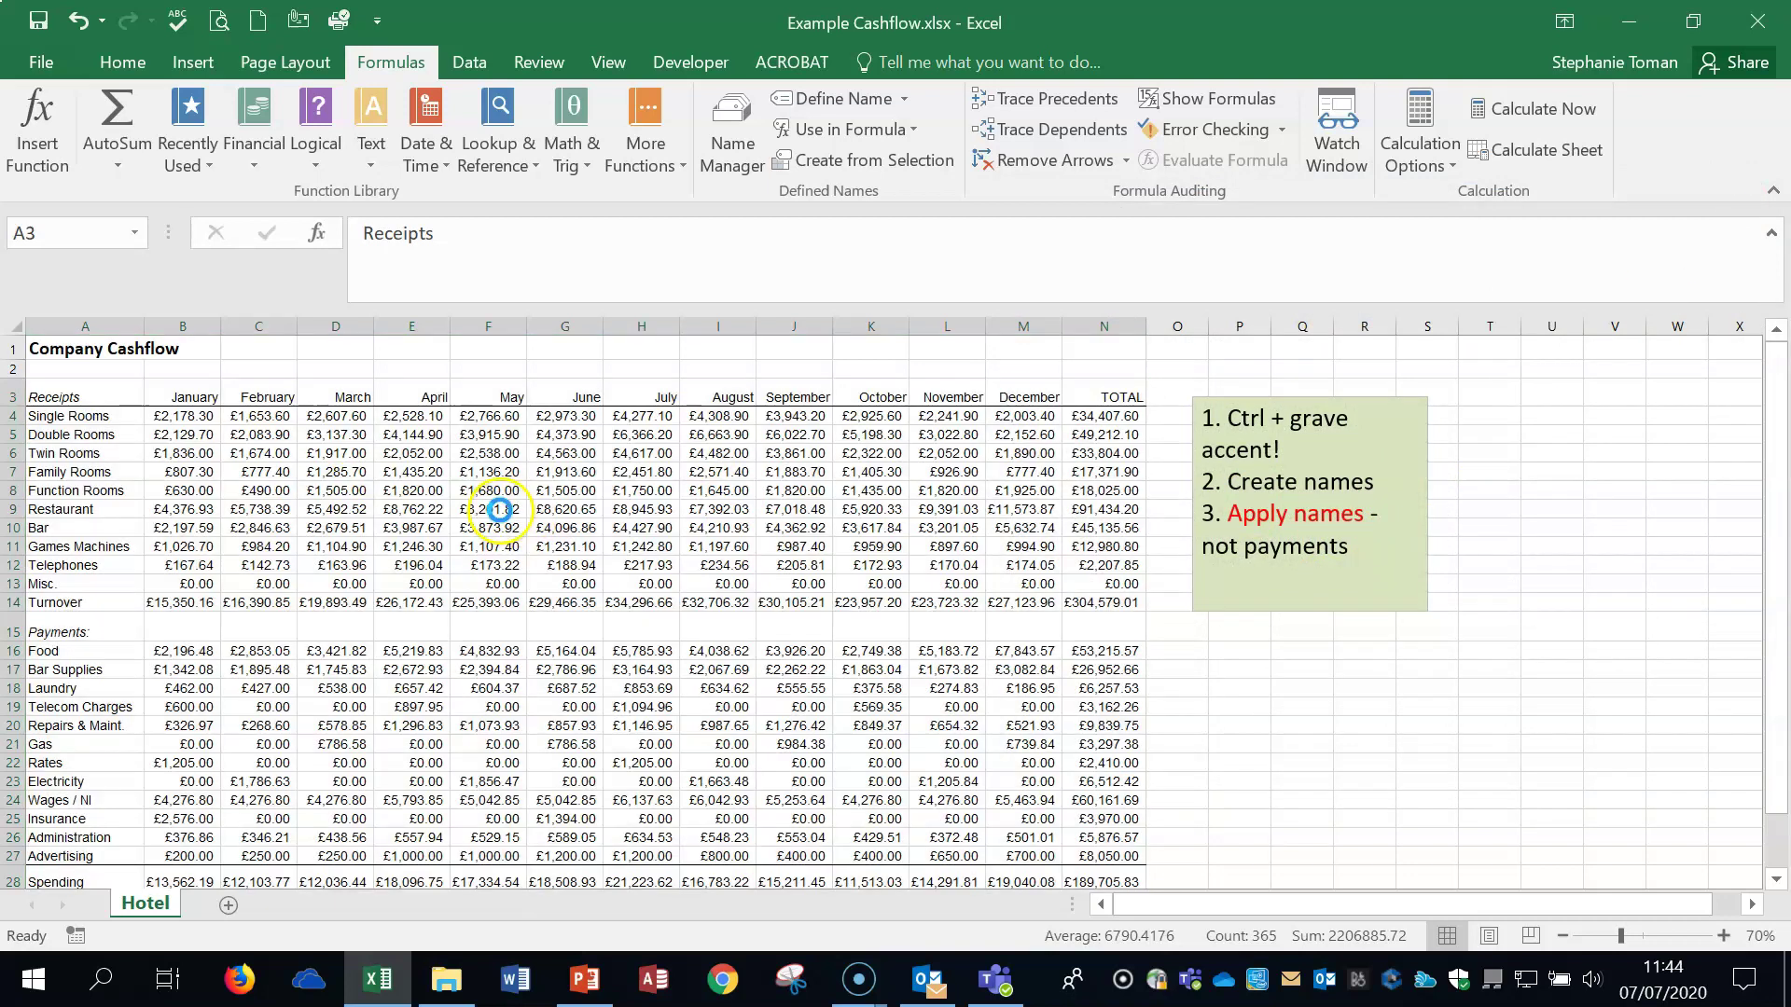
# - Show the sheet's formulas and apply all the defined names except Payments to the selected cashflow table
pyautogui.hotkey('ctrl', '`')
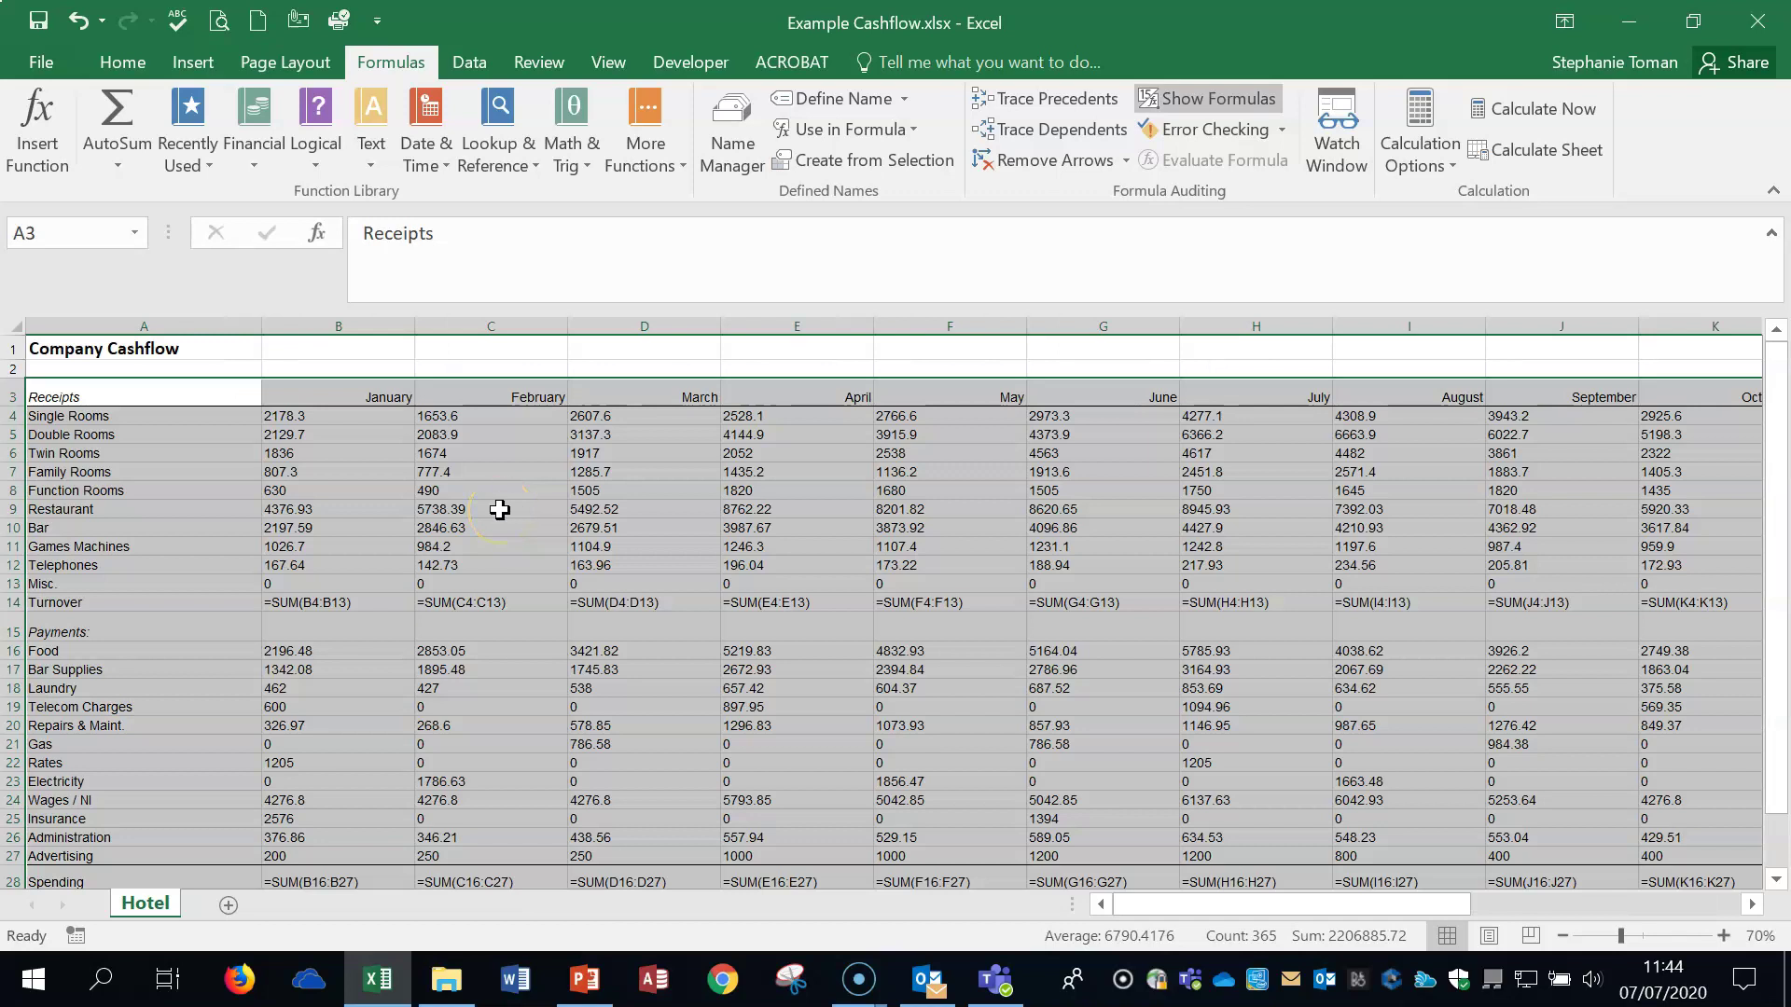
pyautogui.scroll(-1, 658, 556)
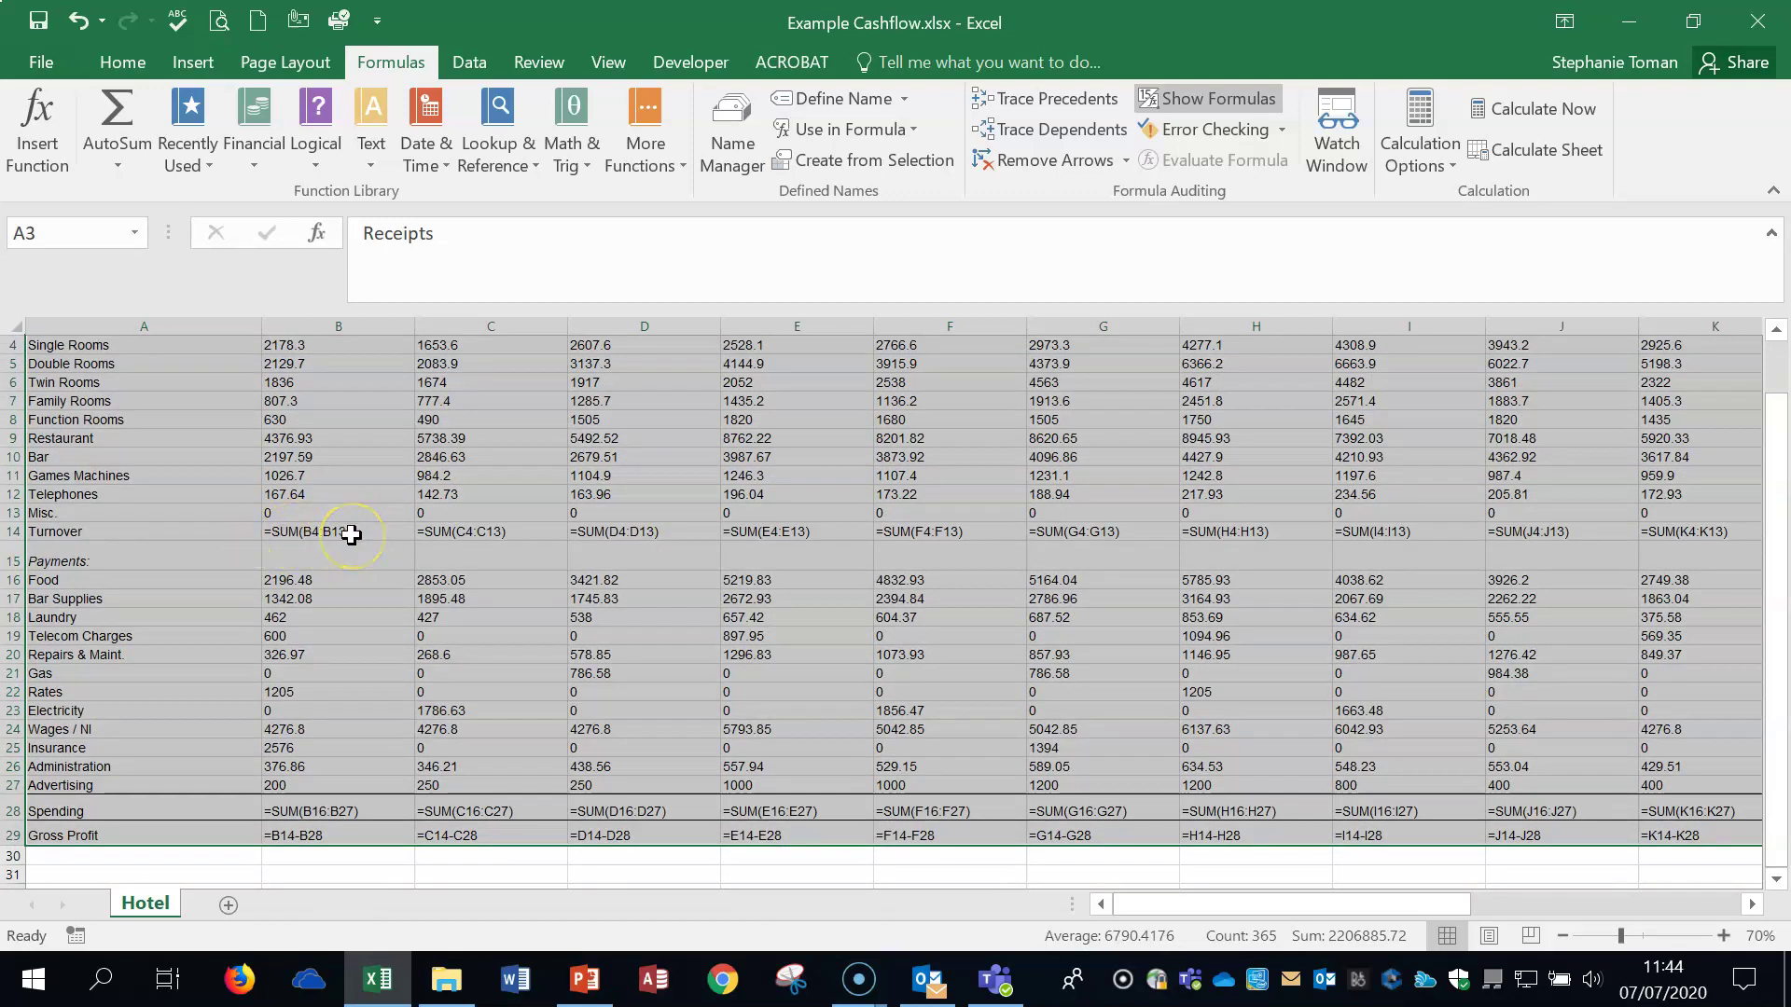
pyautogui.click(903, 99)
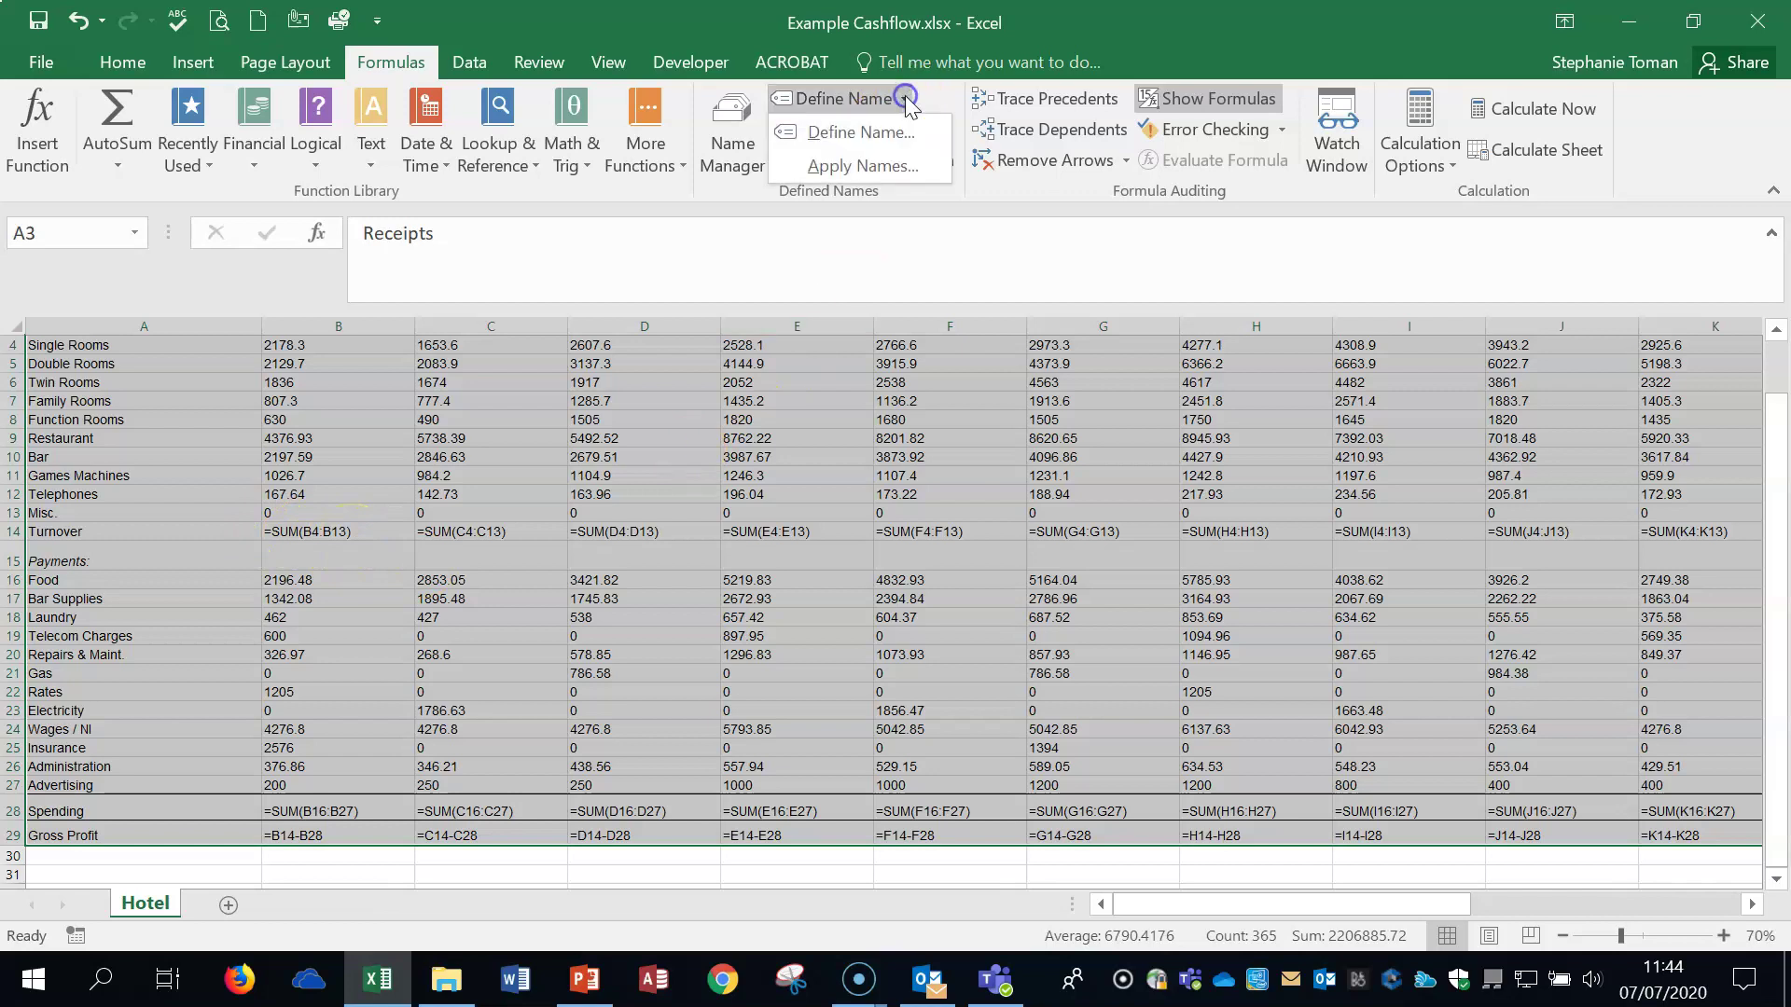
pyautogui.click(837, 168)
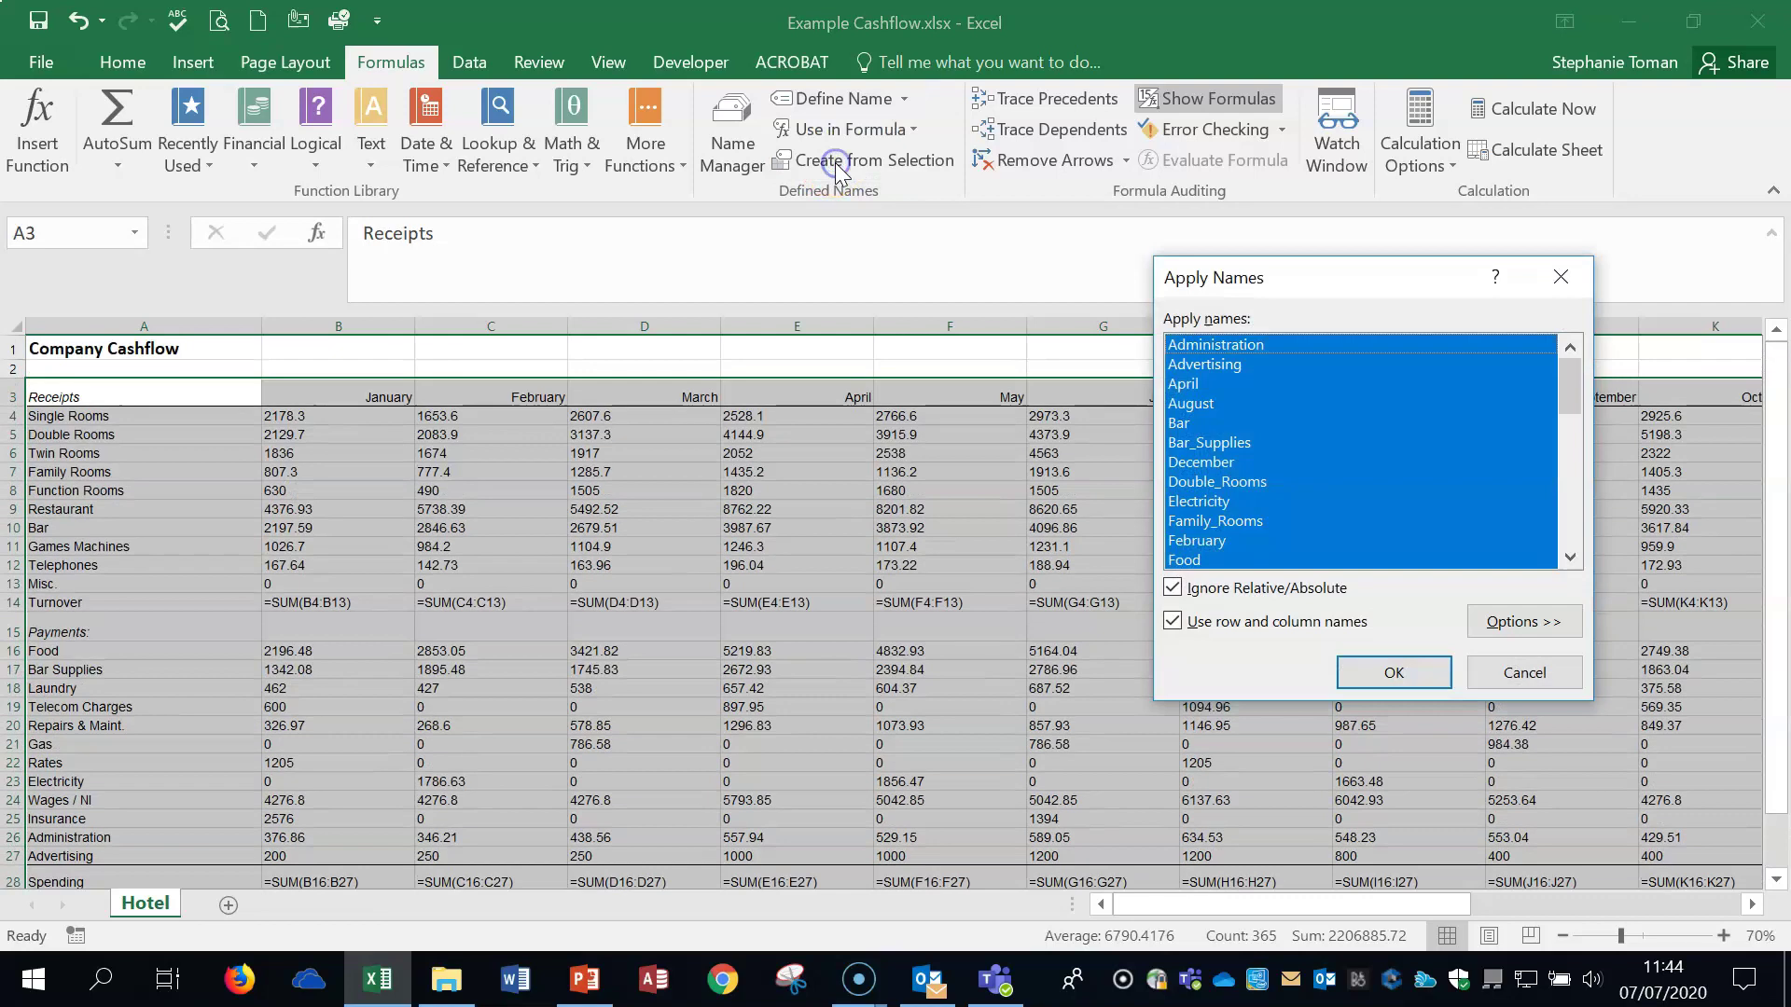
pyautogui.moveTo(1565, 393); pyautogui.dragTo(1575, 485)
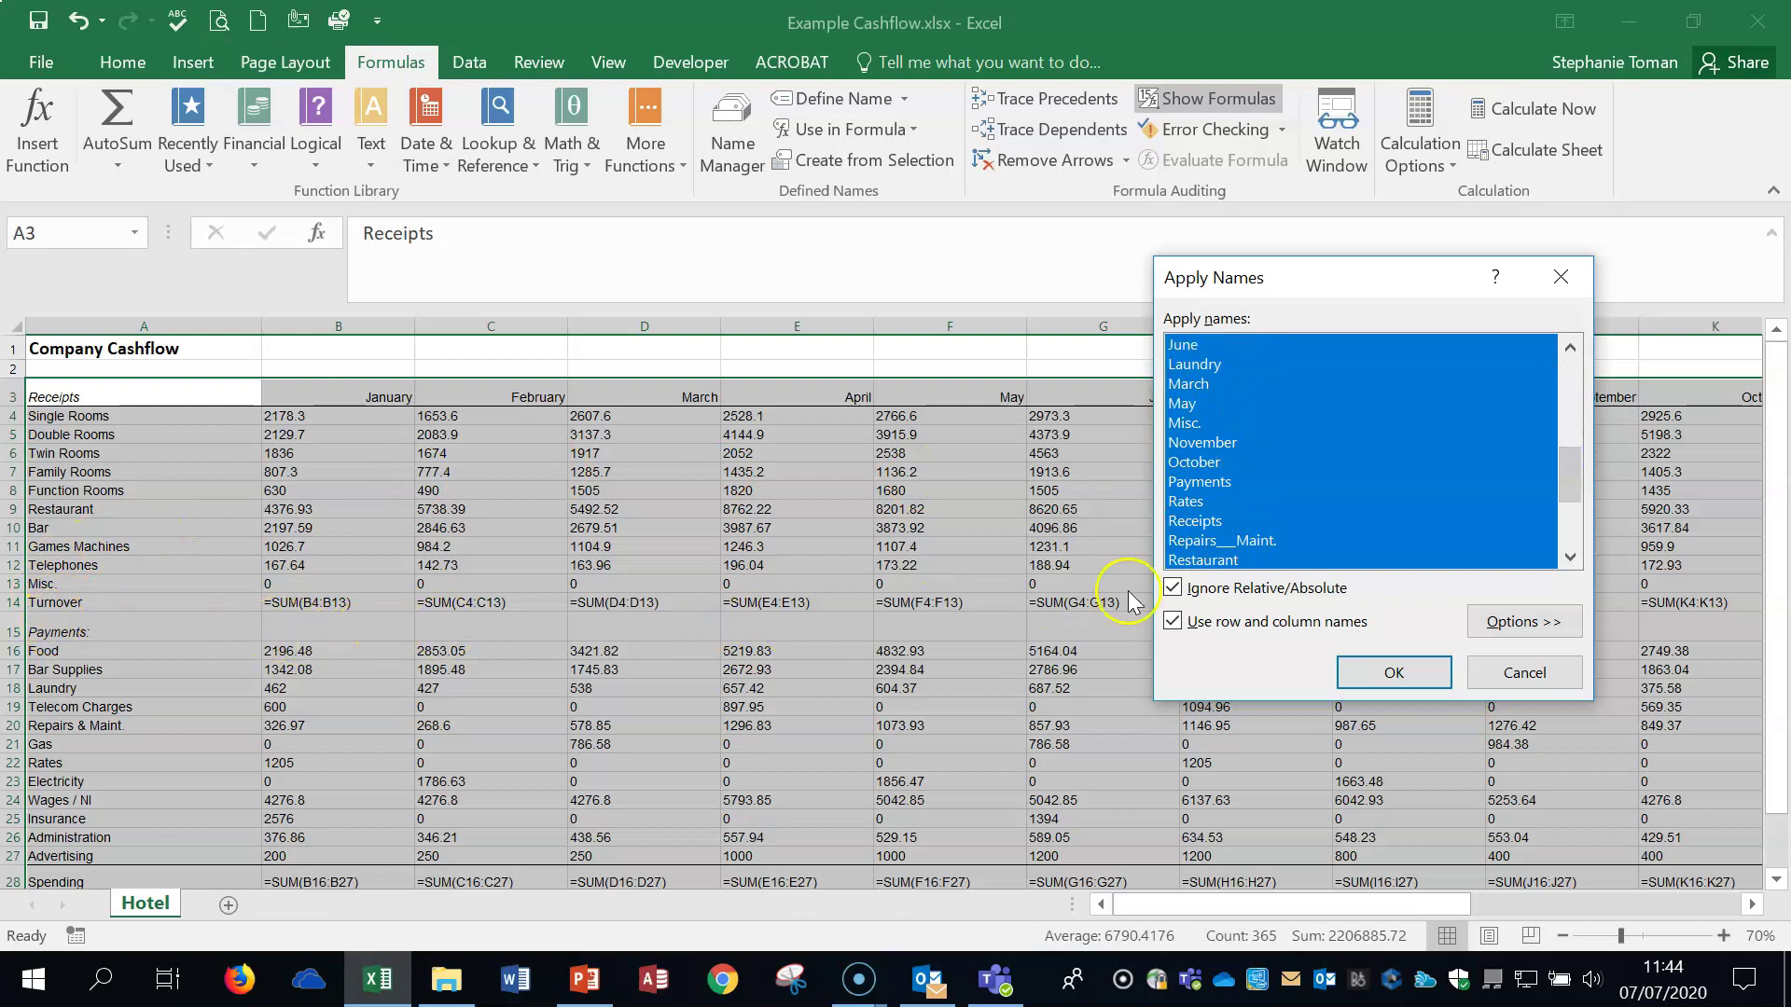
pyautogui.click(1221, 481)
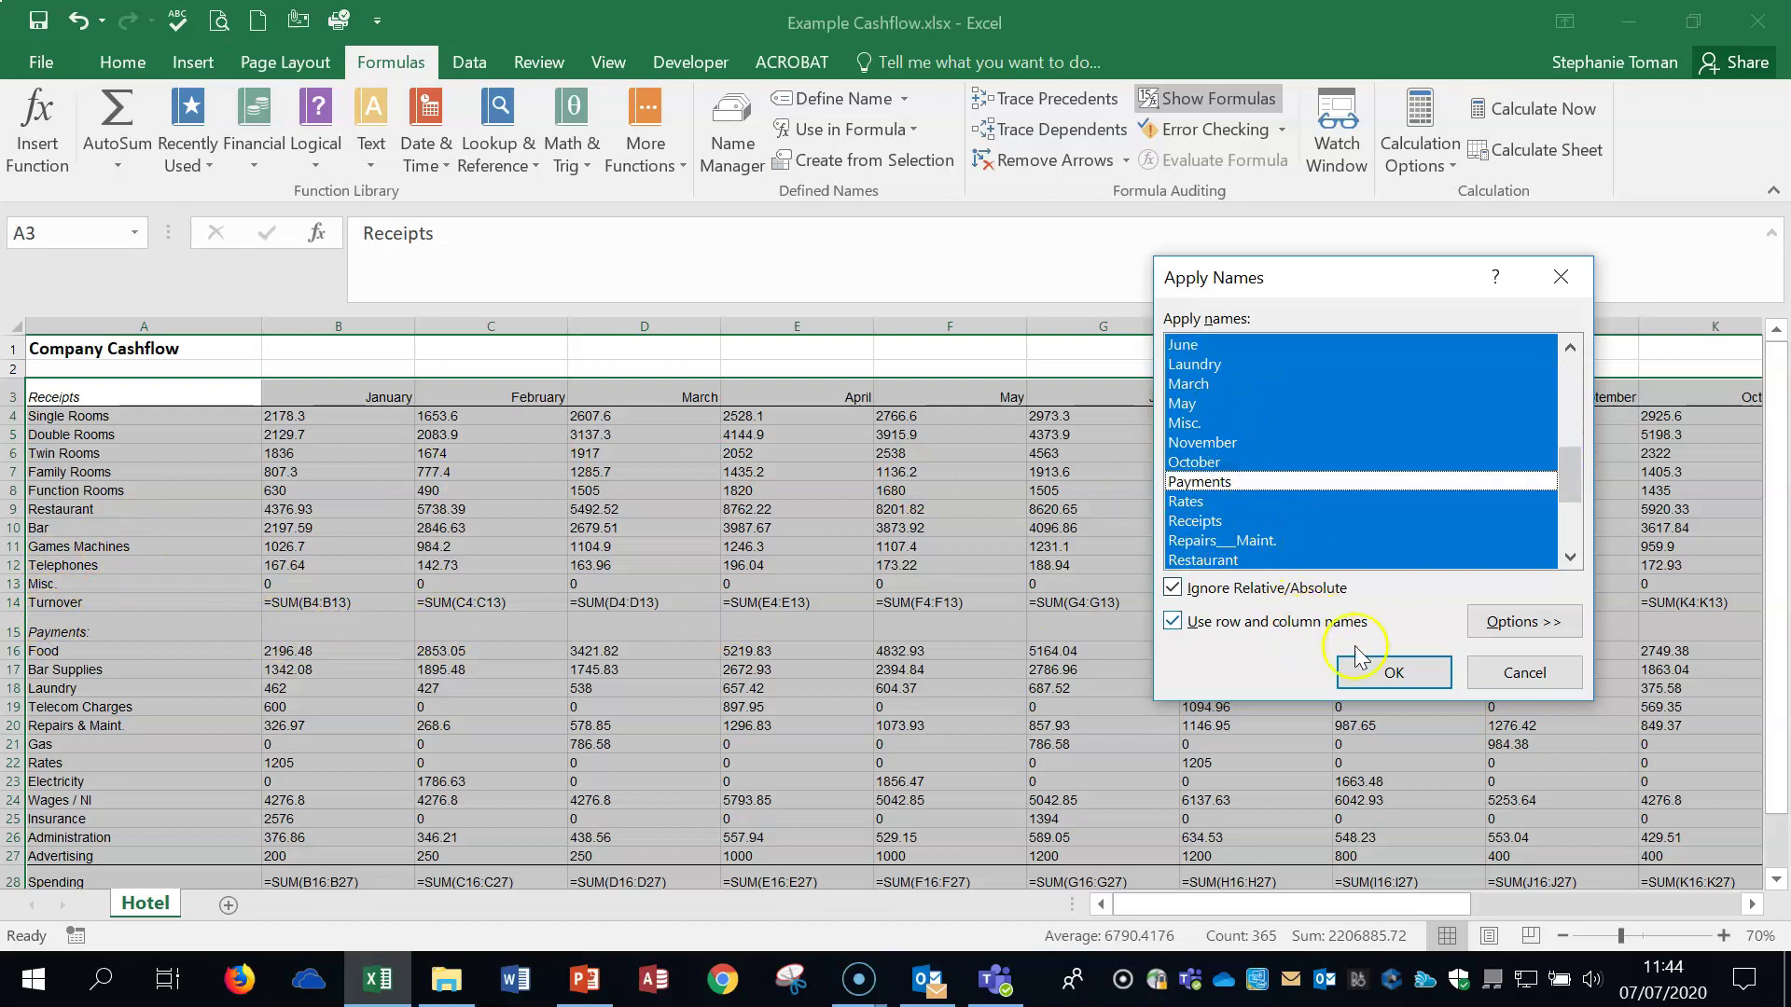
pyautogui.click(1390, 690)
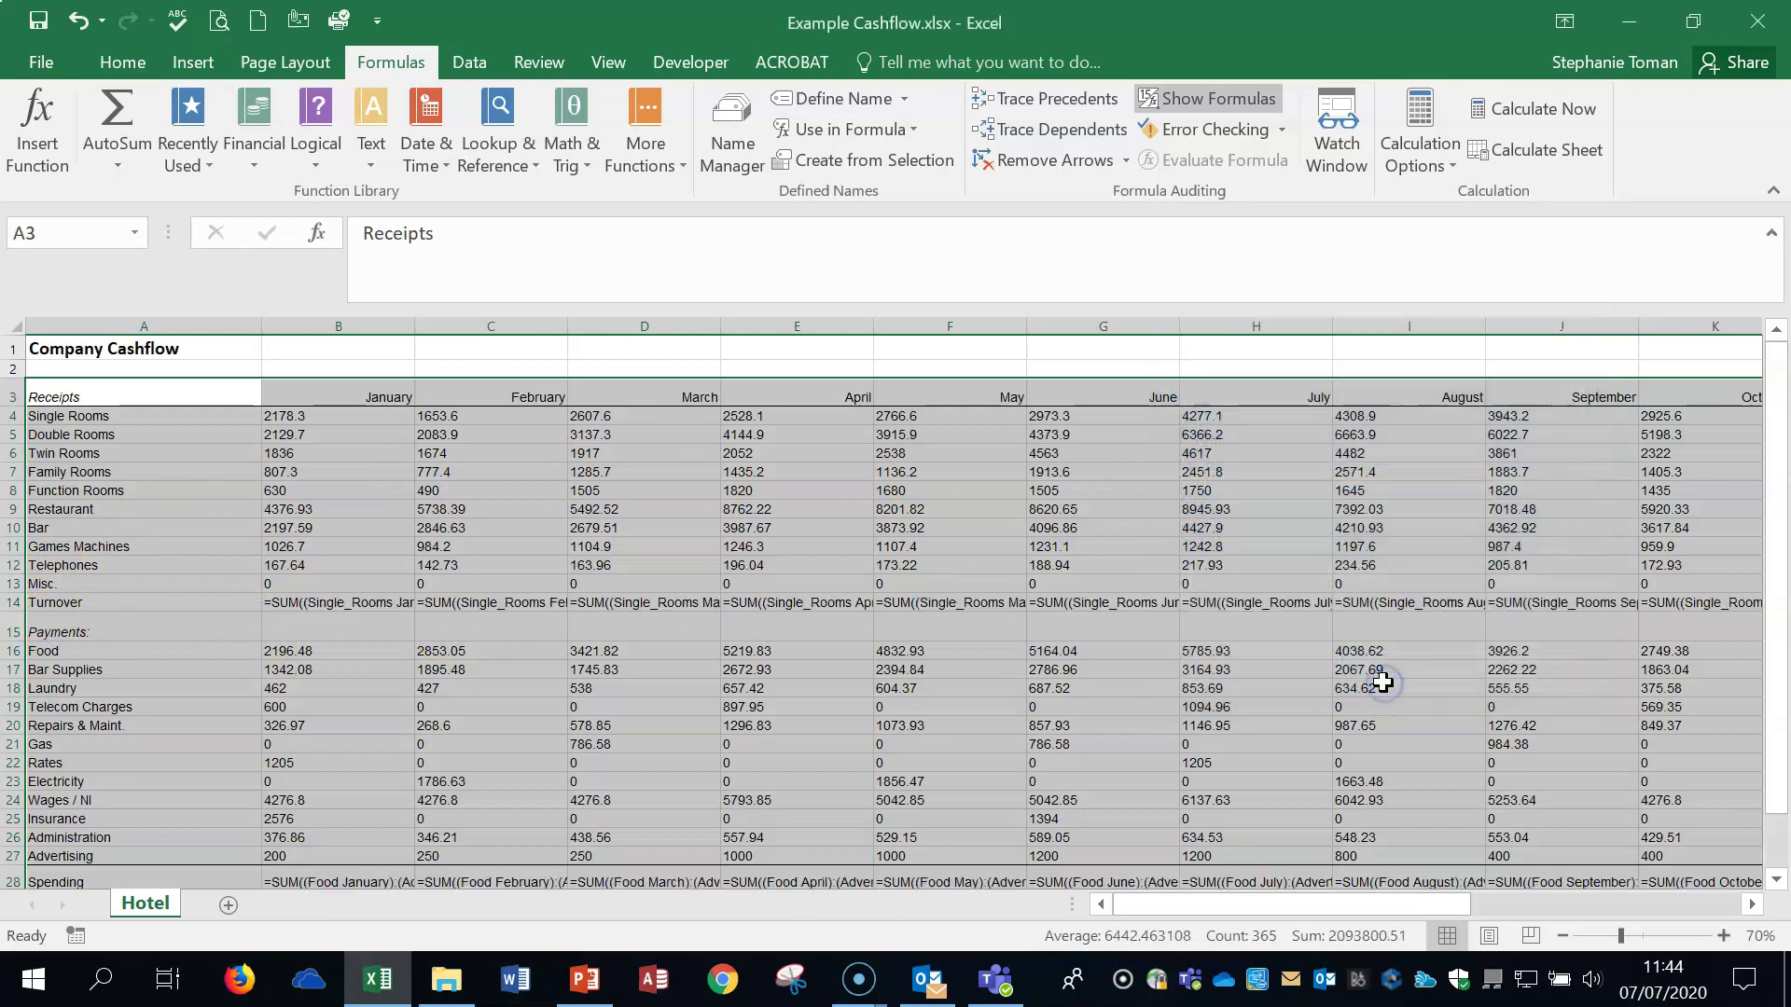
# - Auto-fit the width of column C and inspect the February Turnover formula in C14
pyautogui.doubleClick(568, 328)
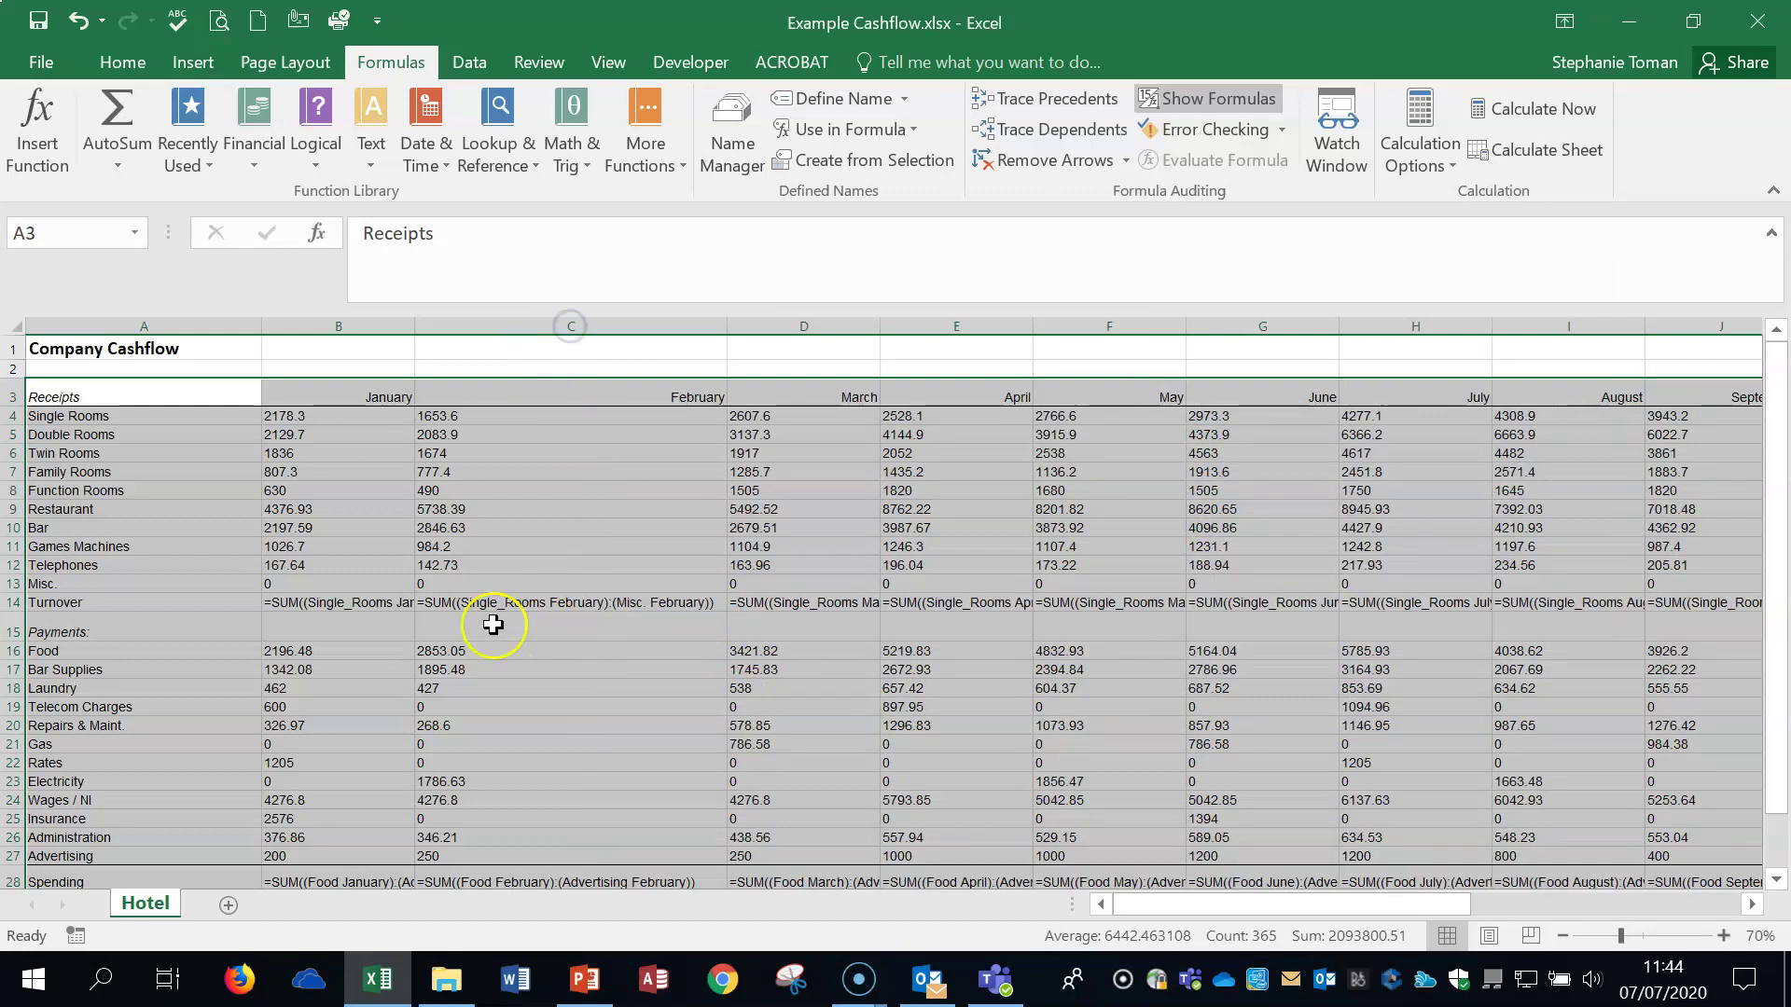
pyautogui.click(522, 602)
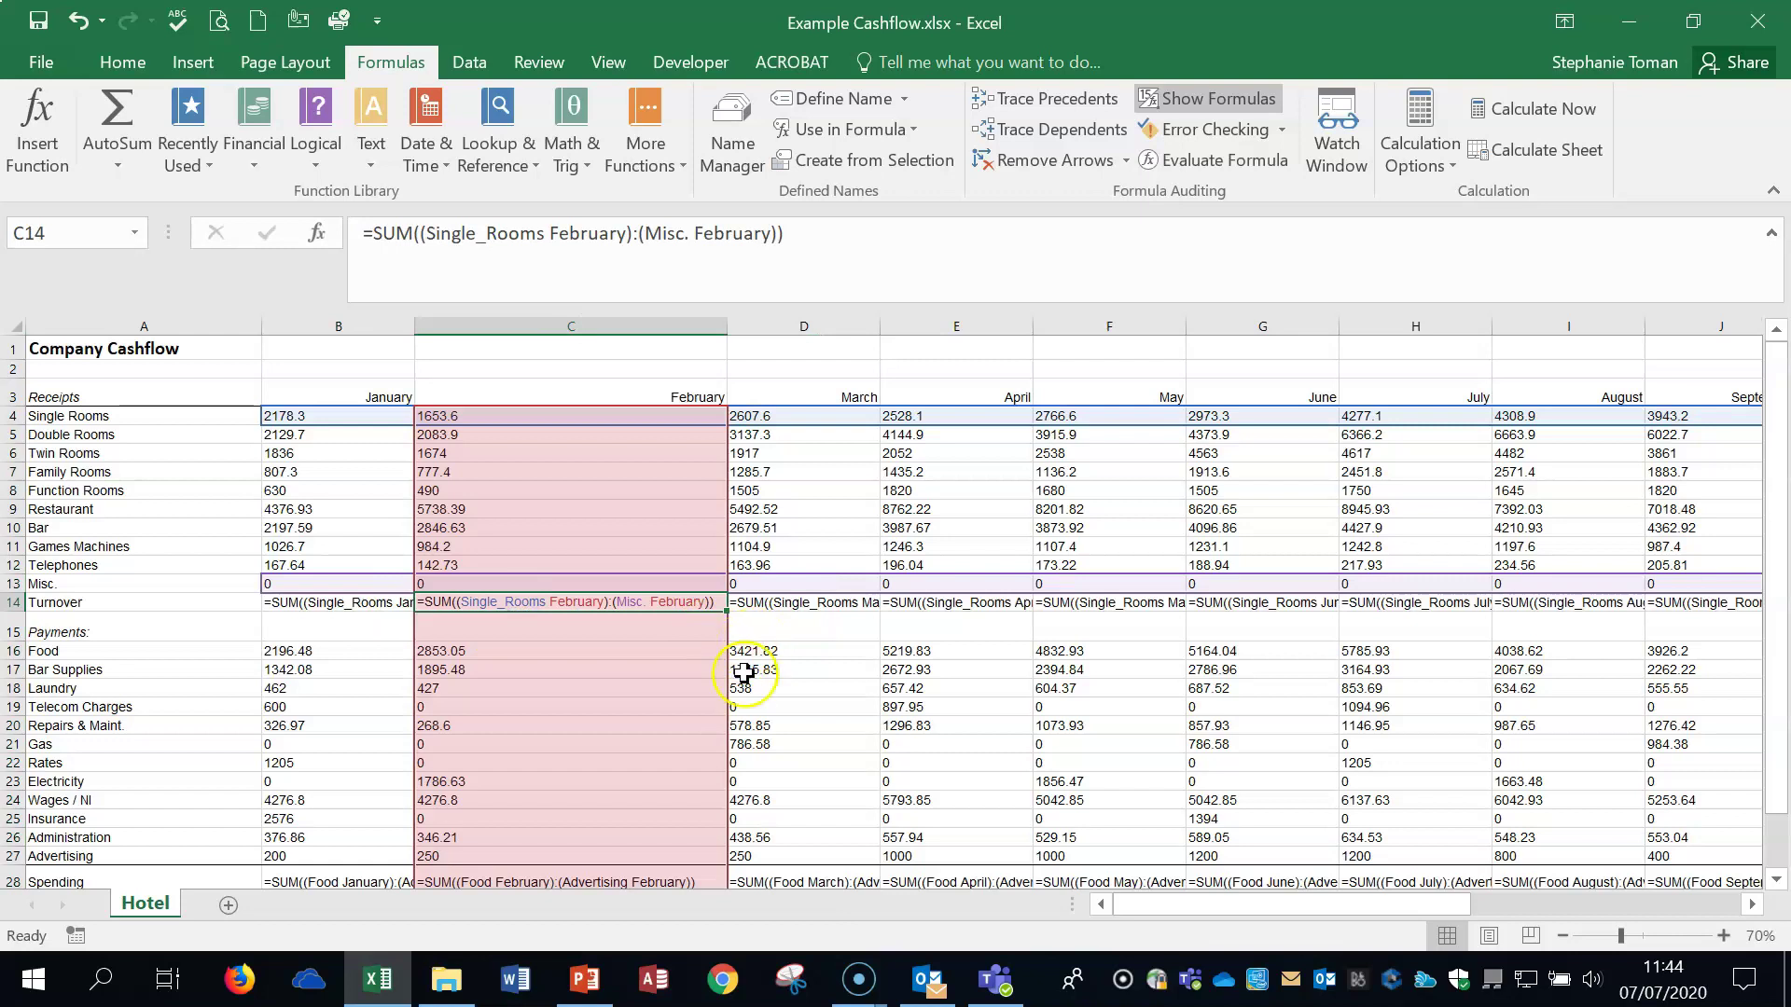
pyautogui.click(897, 712)
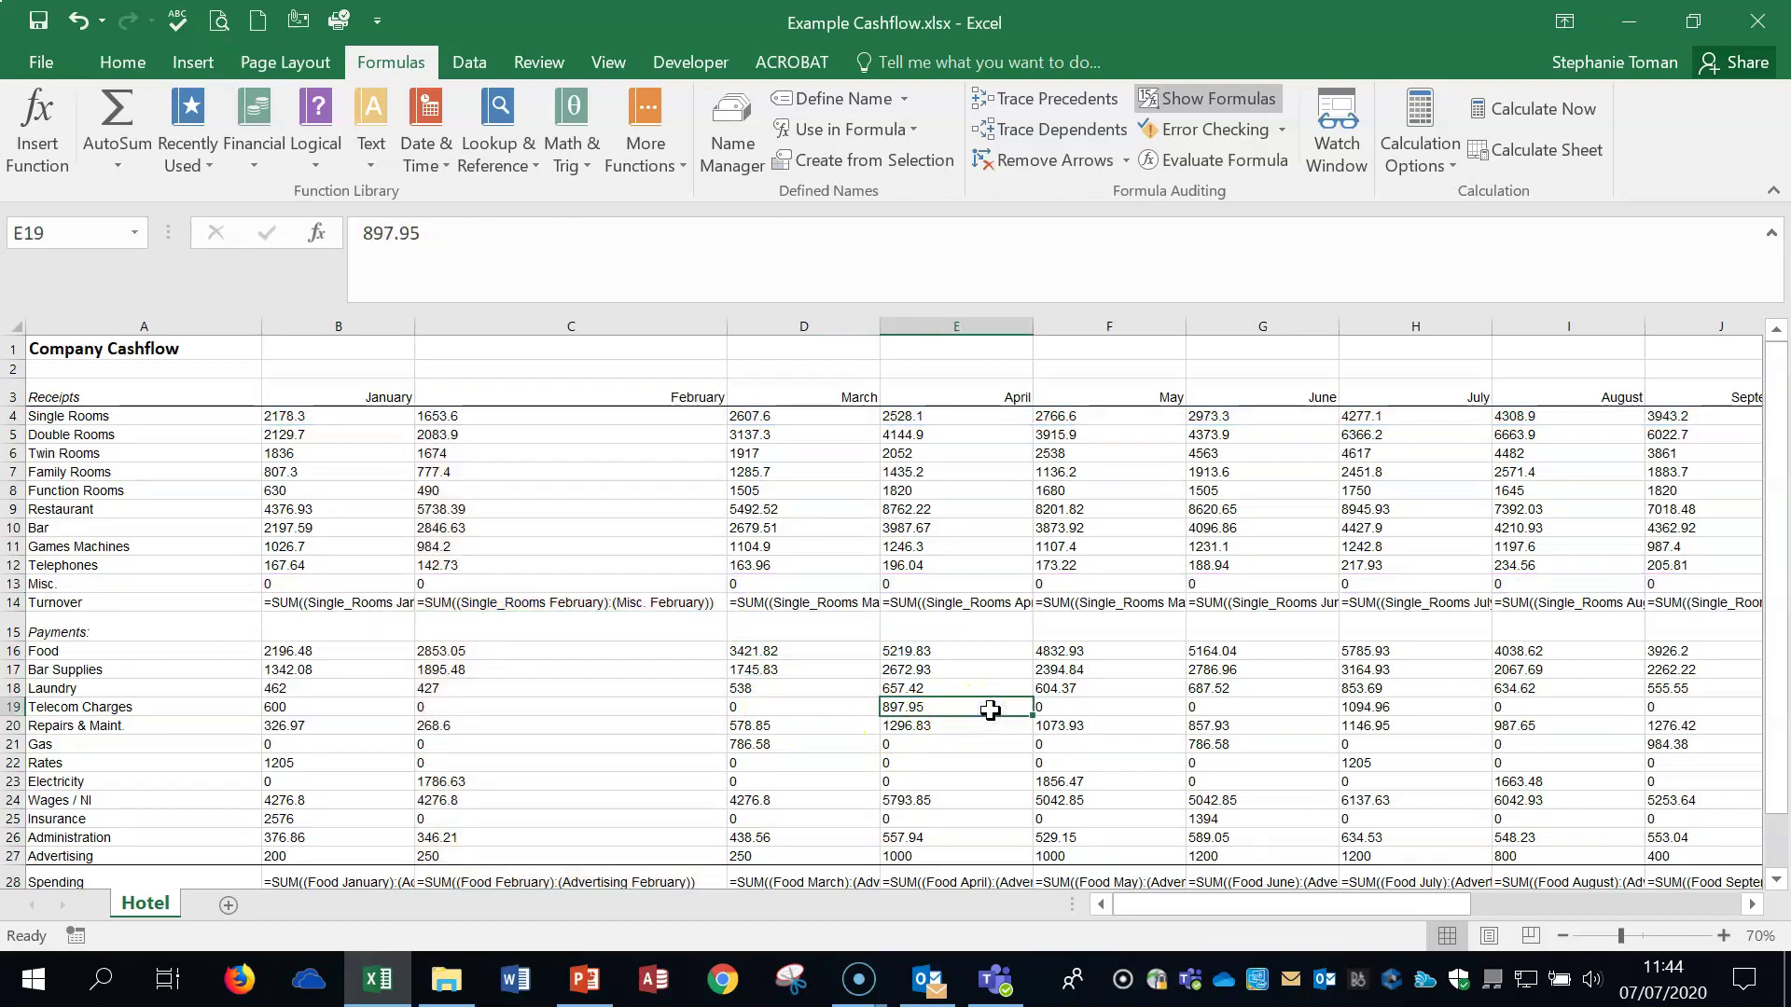
# - Switch the sheet back to displaying values and check the Spending and Gross Profit rows across the months and the total
pyautogui.hotkey('ctrl', '`')
pyautogui.click(1534, 741)
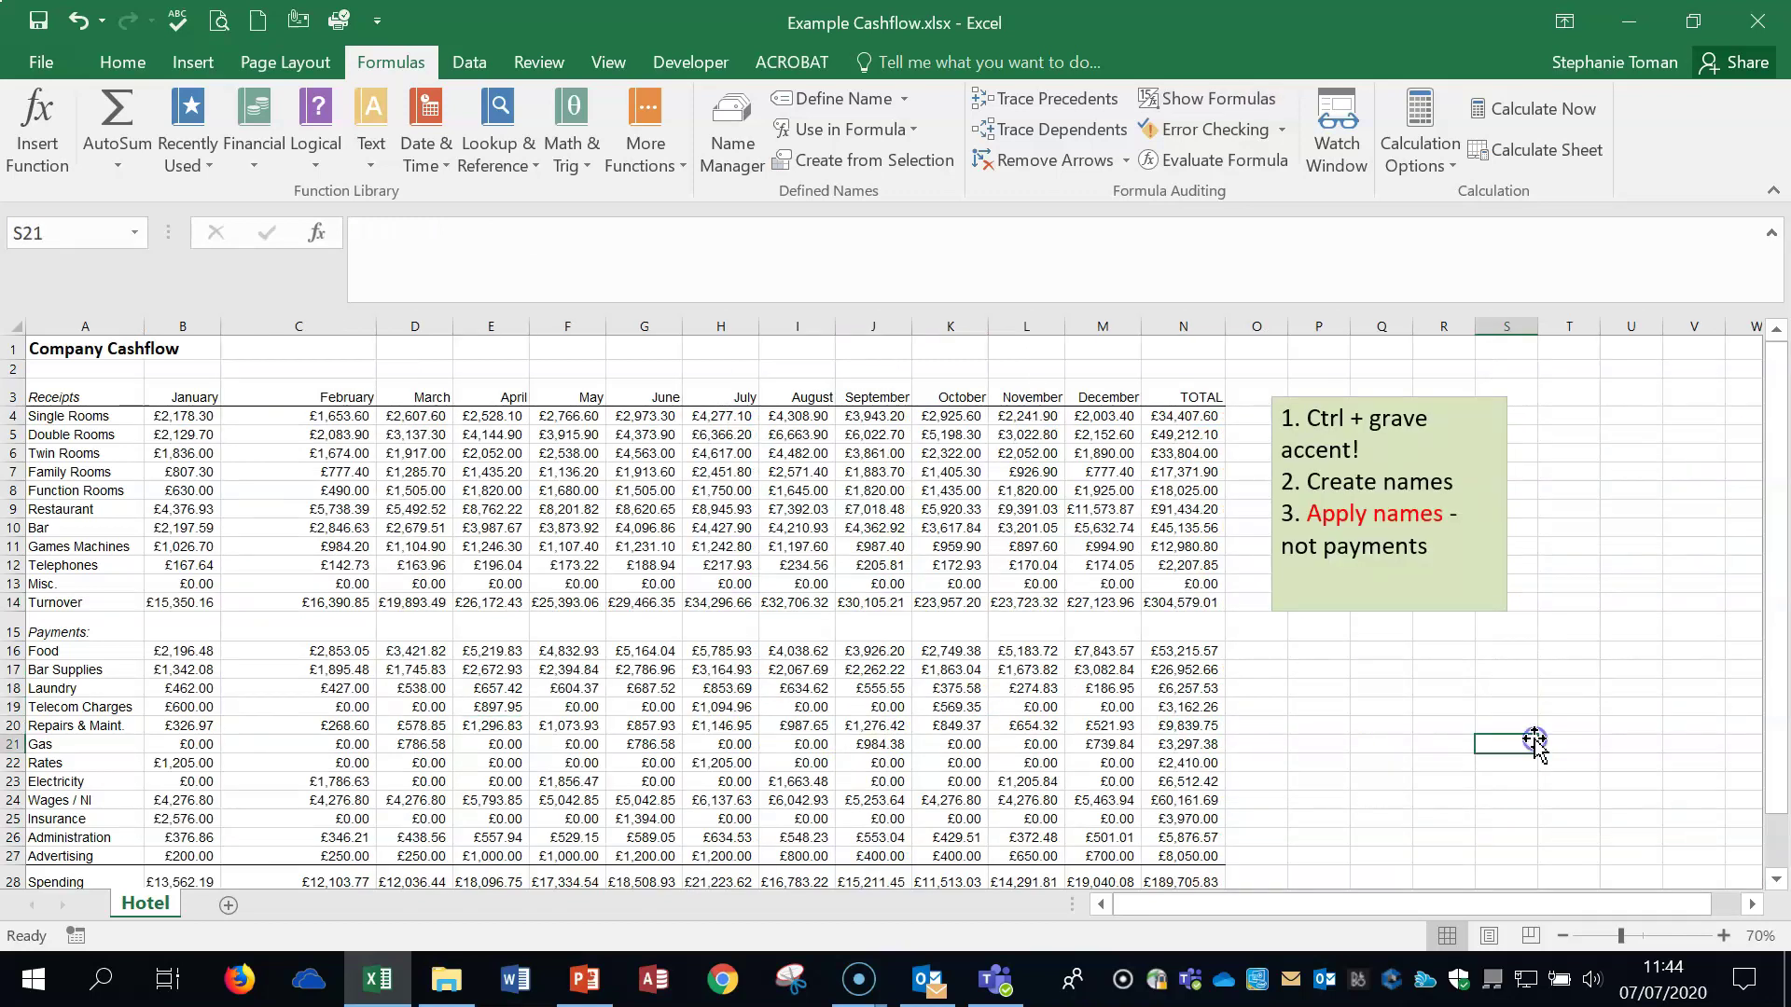
pyautogui.scroll(-2, 1534, 744)
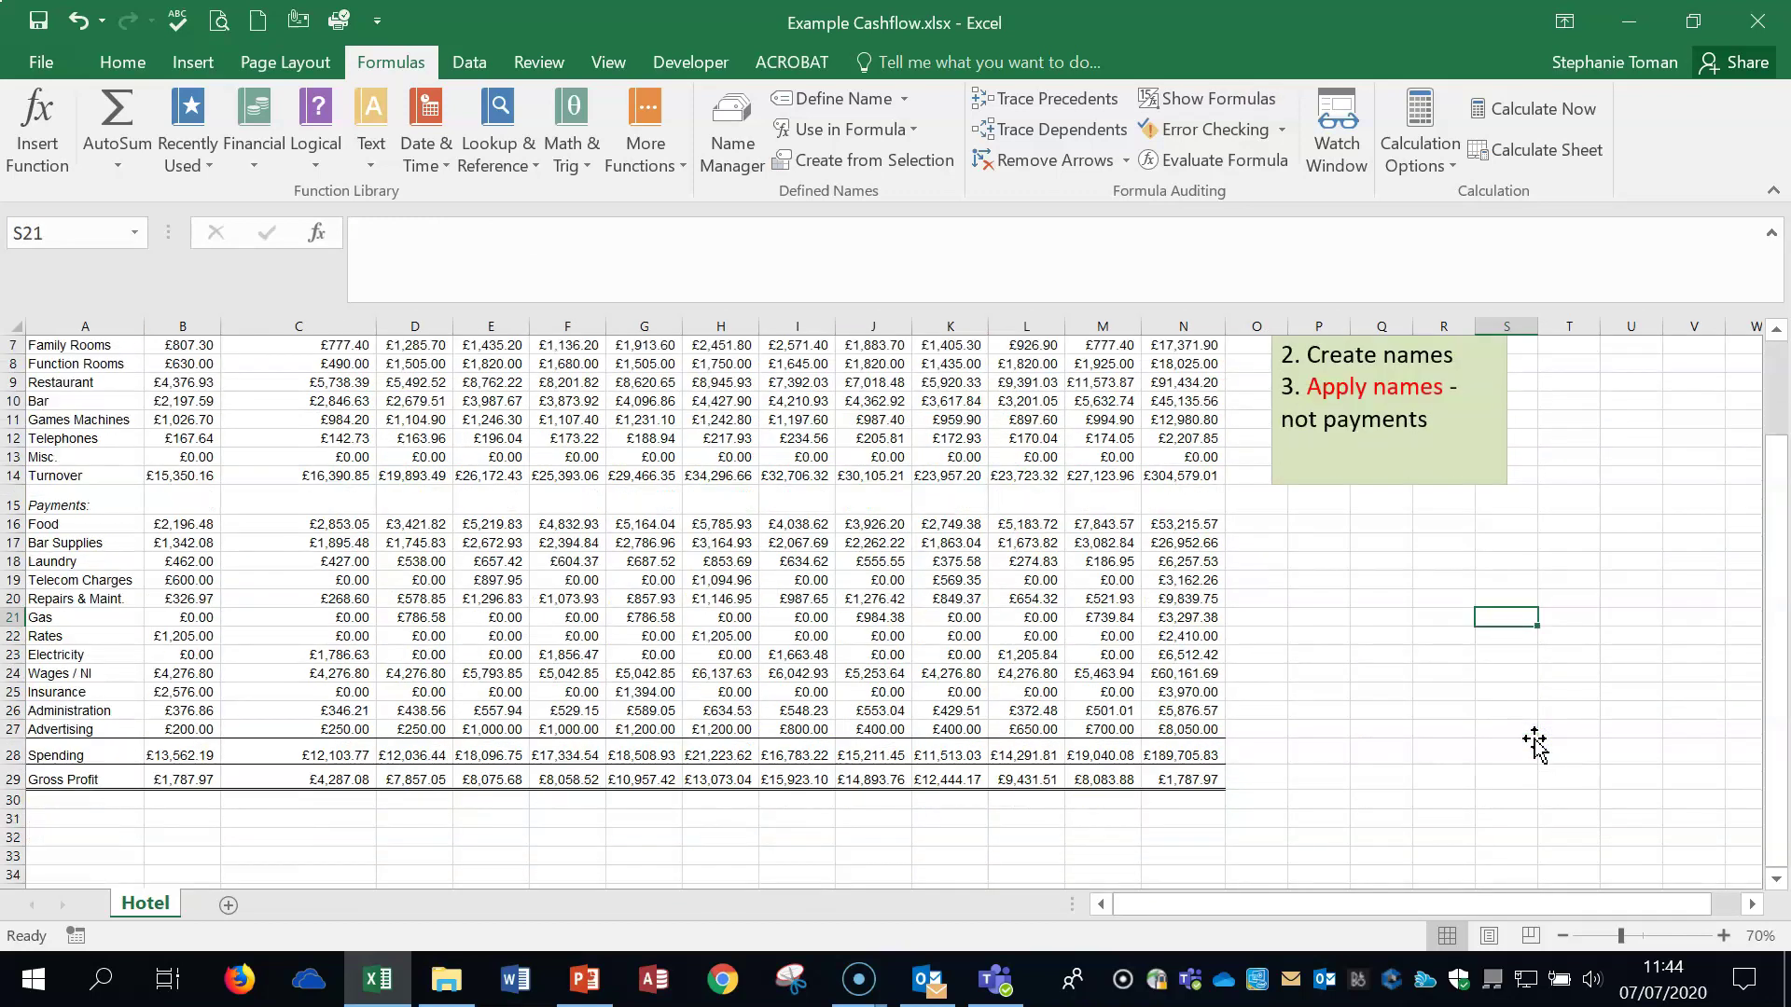
pyautogui.scroll(2, 1535, 743)
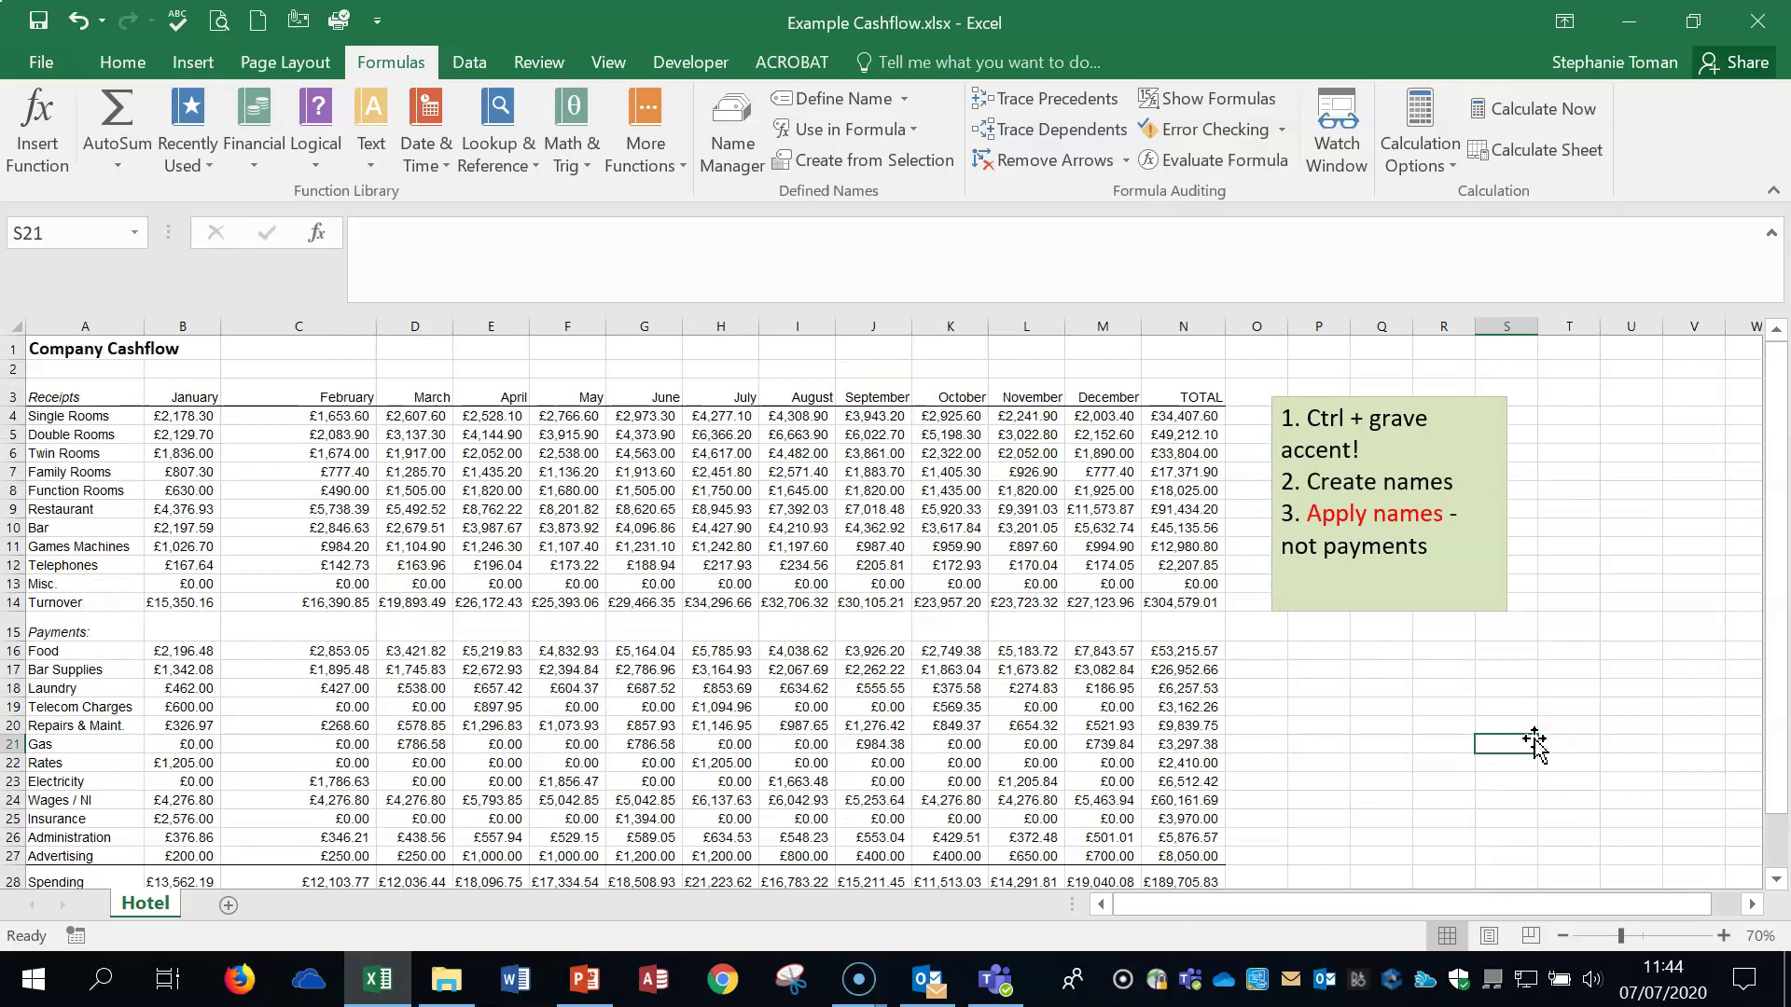
pyautogui.scroll(-2, 1534, 744)
pyautogui.click(182, 844)
pyautogui.click(392, 835)
pyautogui.click(503, 833)
pyautogui.click(696, 830)
pyautogui.click(1026, 837)
pyautogui.click(1181, 836)
# - Close Example Cashflow.xlsx without saving, open Example Cashflow2.xlsx, and bring the exercise rows 31 to 33 into view
pyautogui.click(1757, 21)
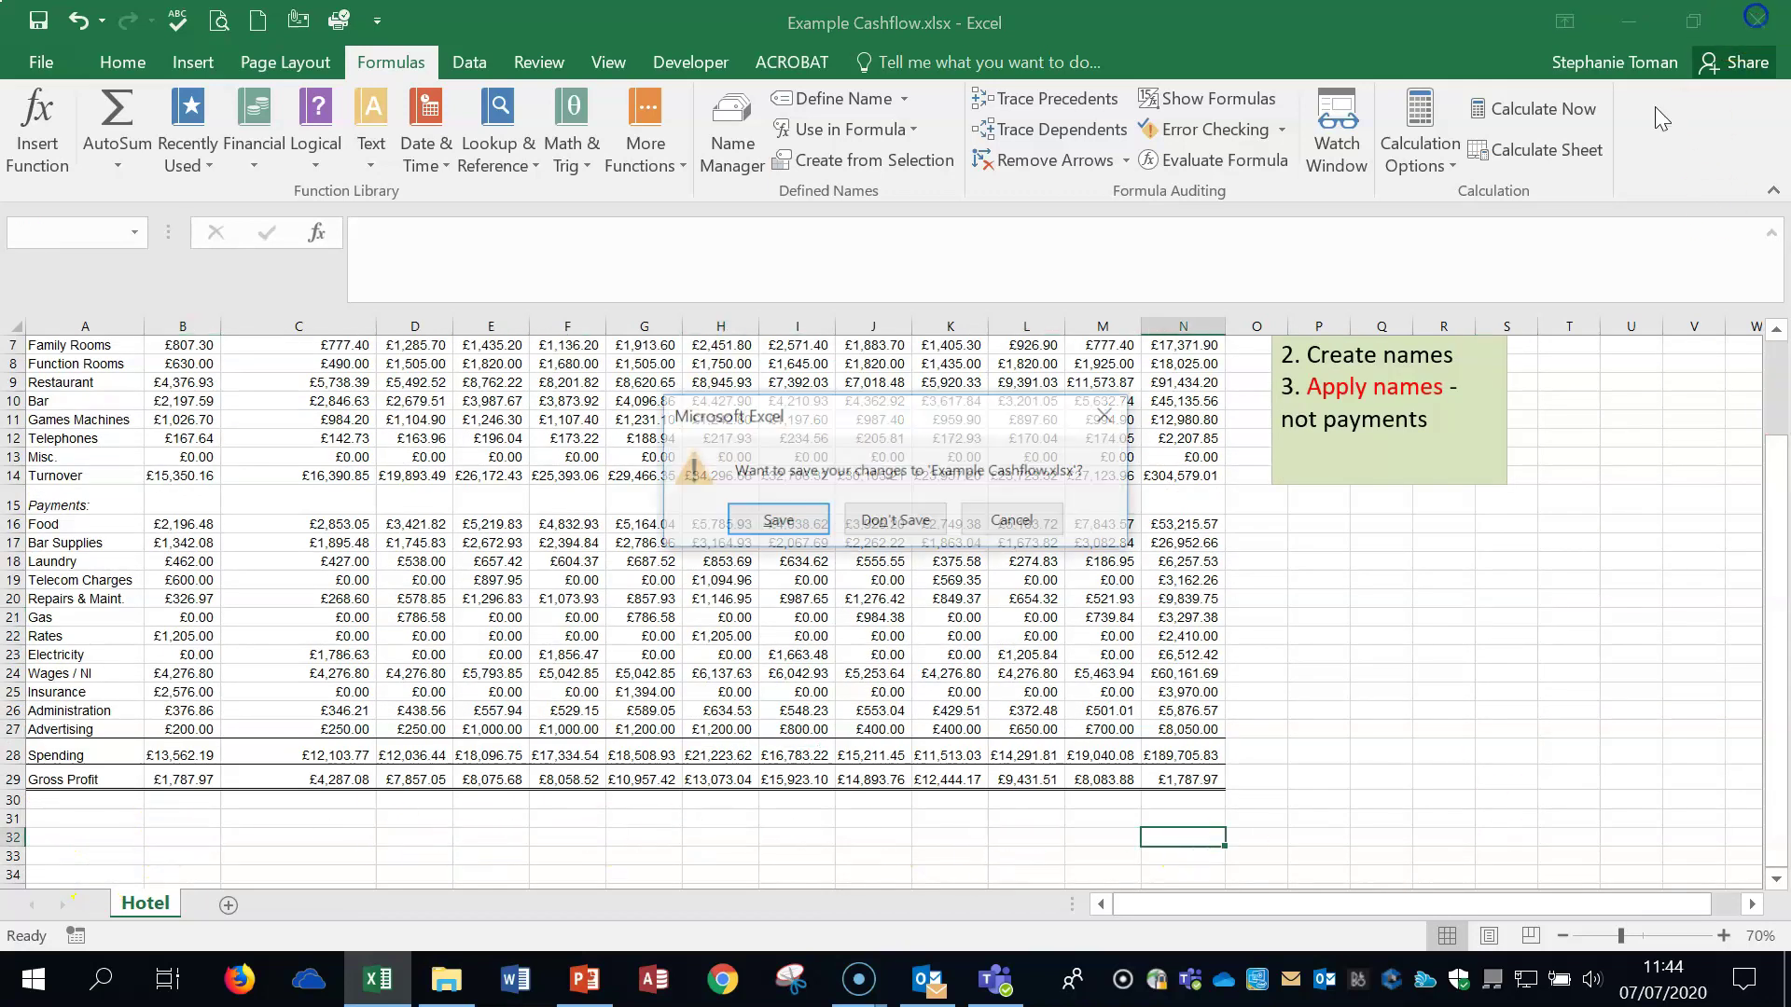
pyautogui.click(891, 519)
pyautogui.click(737, 499)
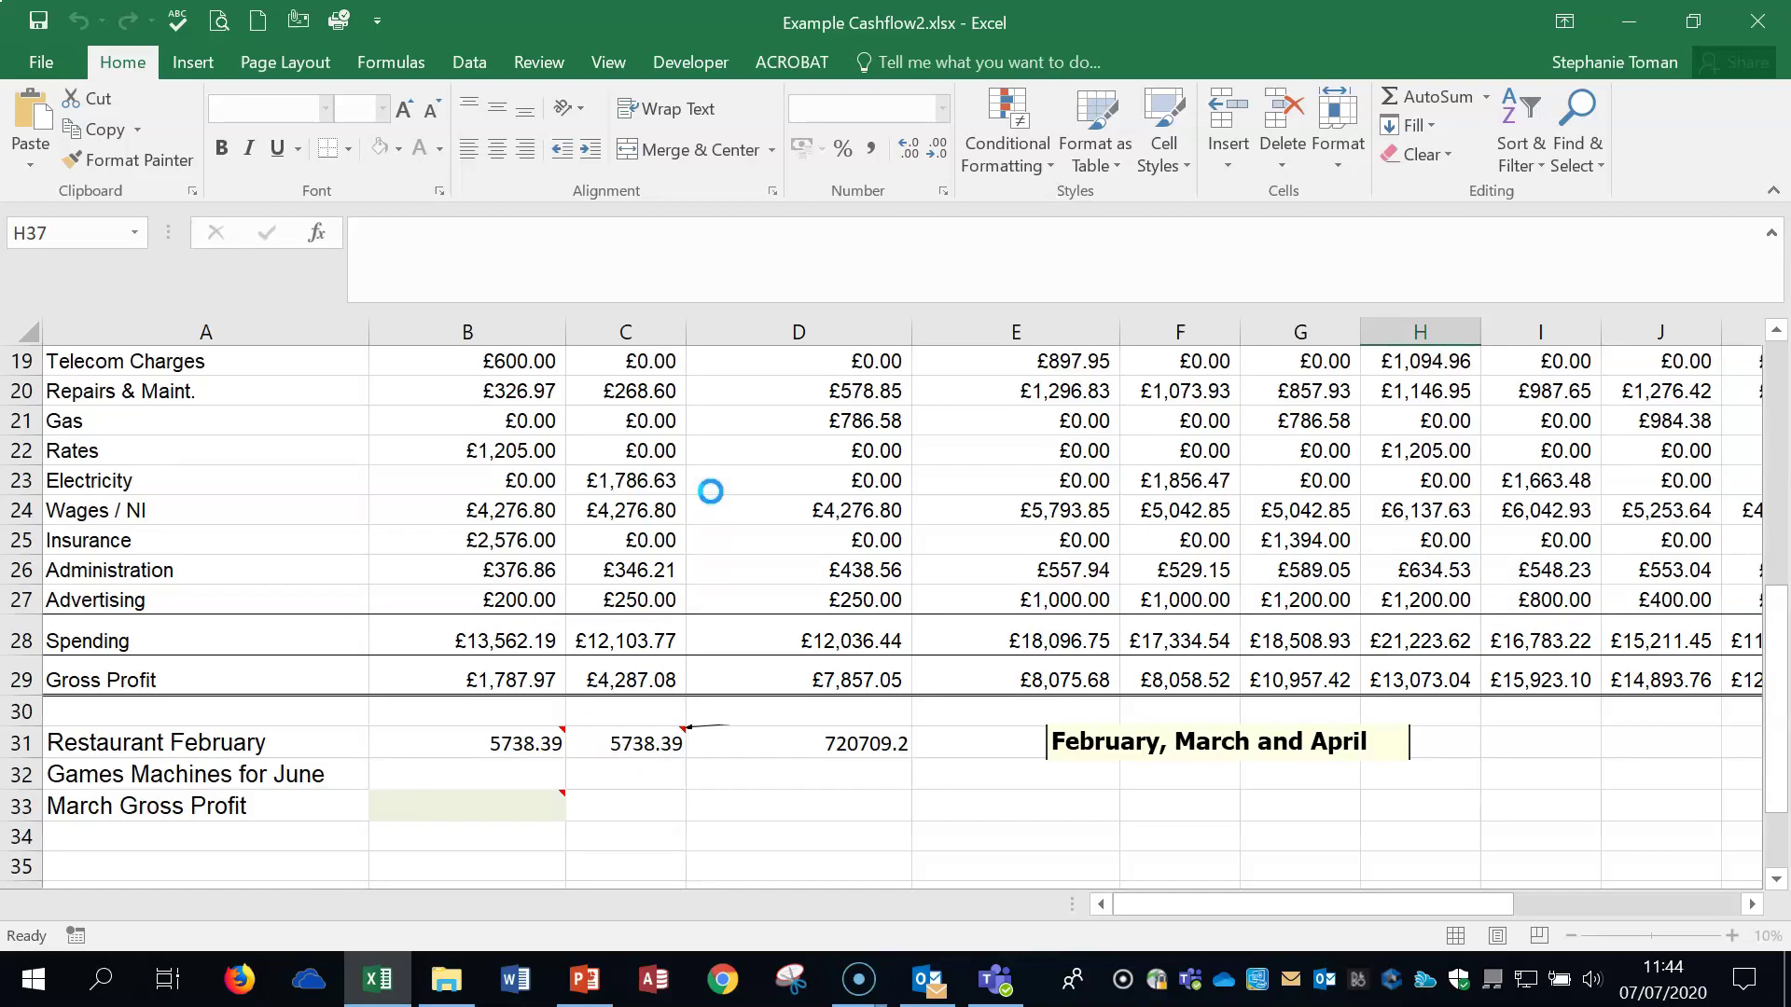
pyautogui.click(1586, 772)
pyautogui.scroll(-2, 1506, 794)
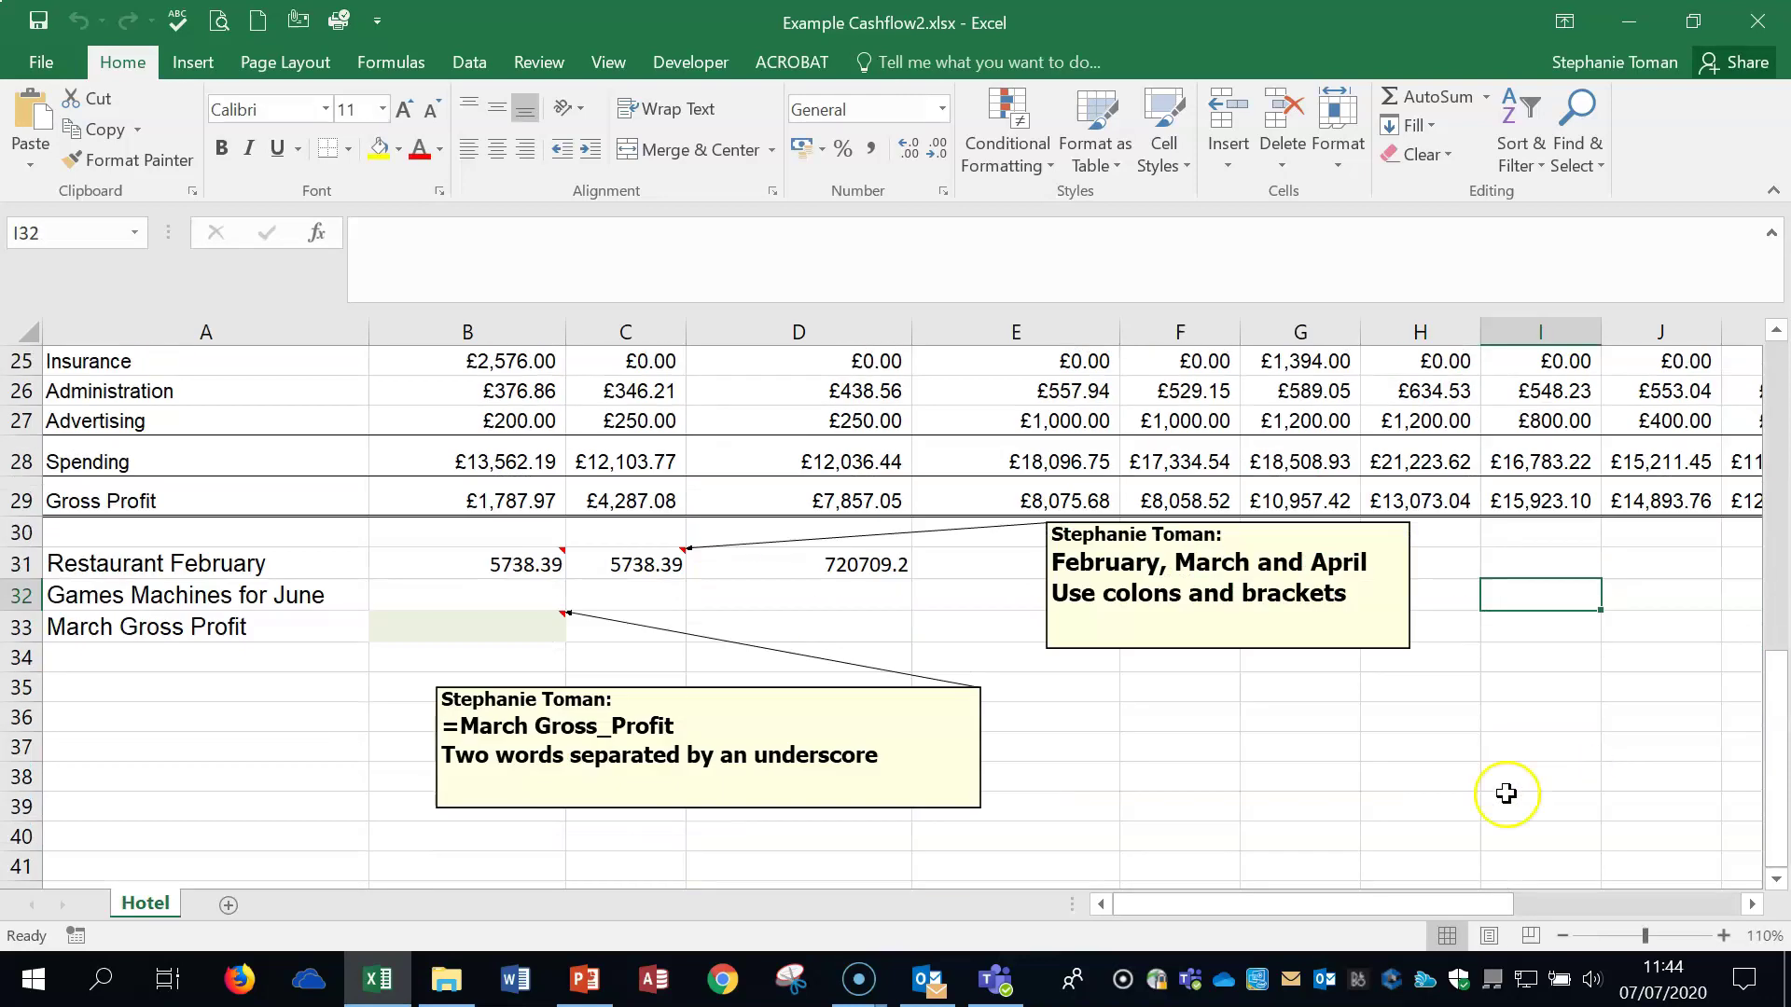
# - Show the sheet's formulas and change the intersection formula in B31 to =Restaurant March
pyautogui.click(470, 572)
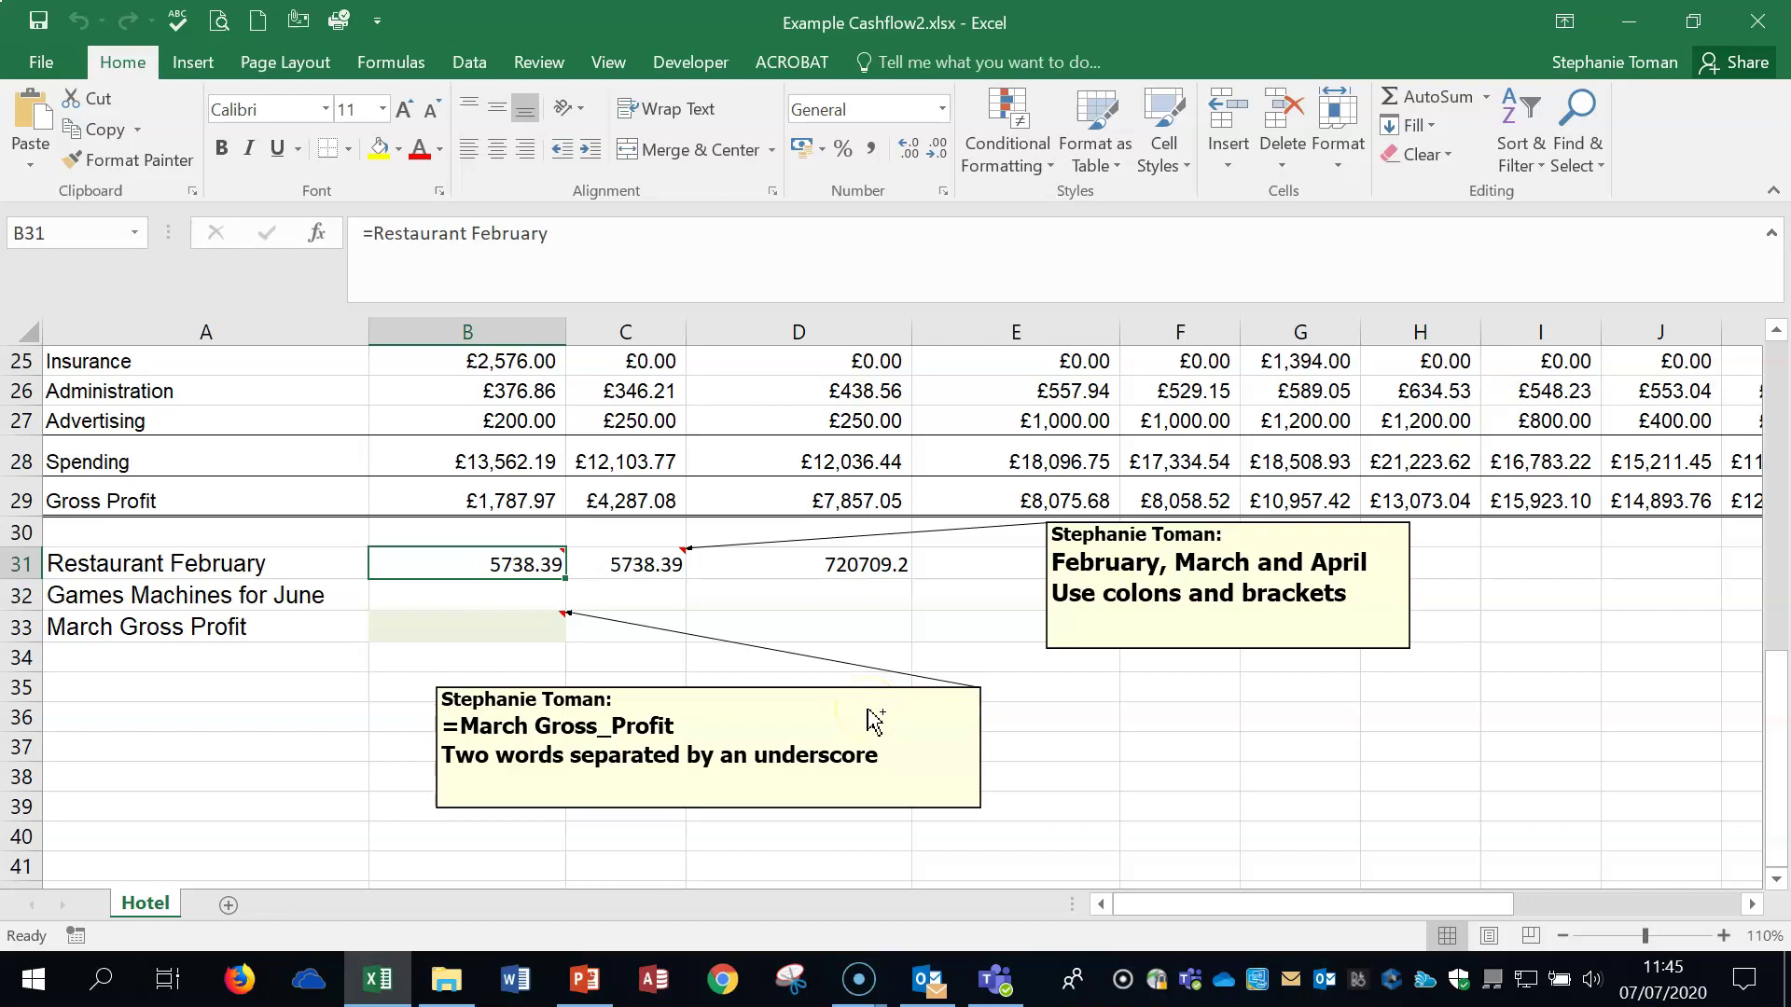
pyautogui.hotkey('ctrl', '`')
pyautogui.moveTo(1272, 902)
pyautogui.mouseDown()
pyautogui.moveTo(1343, 911)
pyautogui.moveTo(1285, 910)
pyautogui.mouseUp()
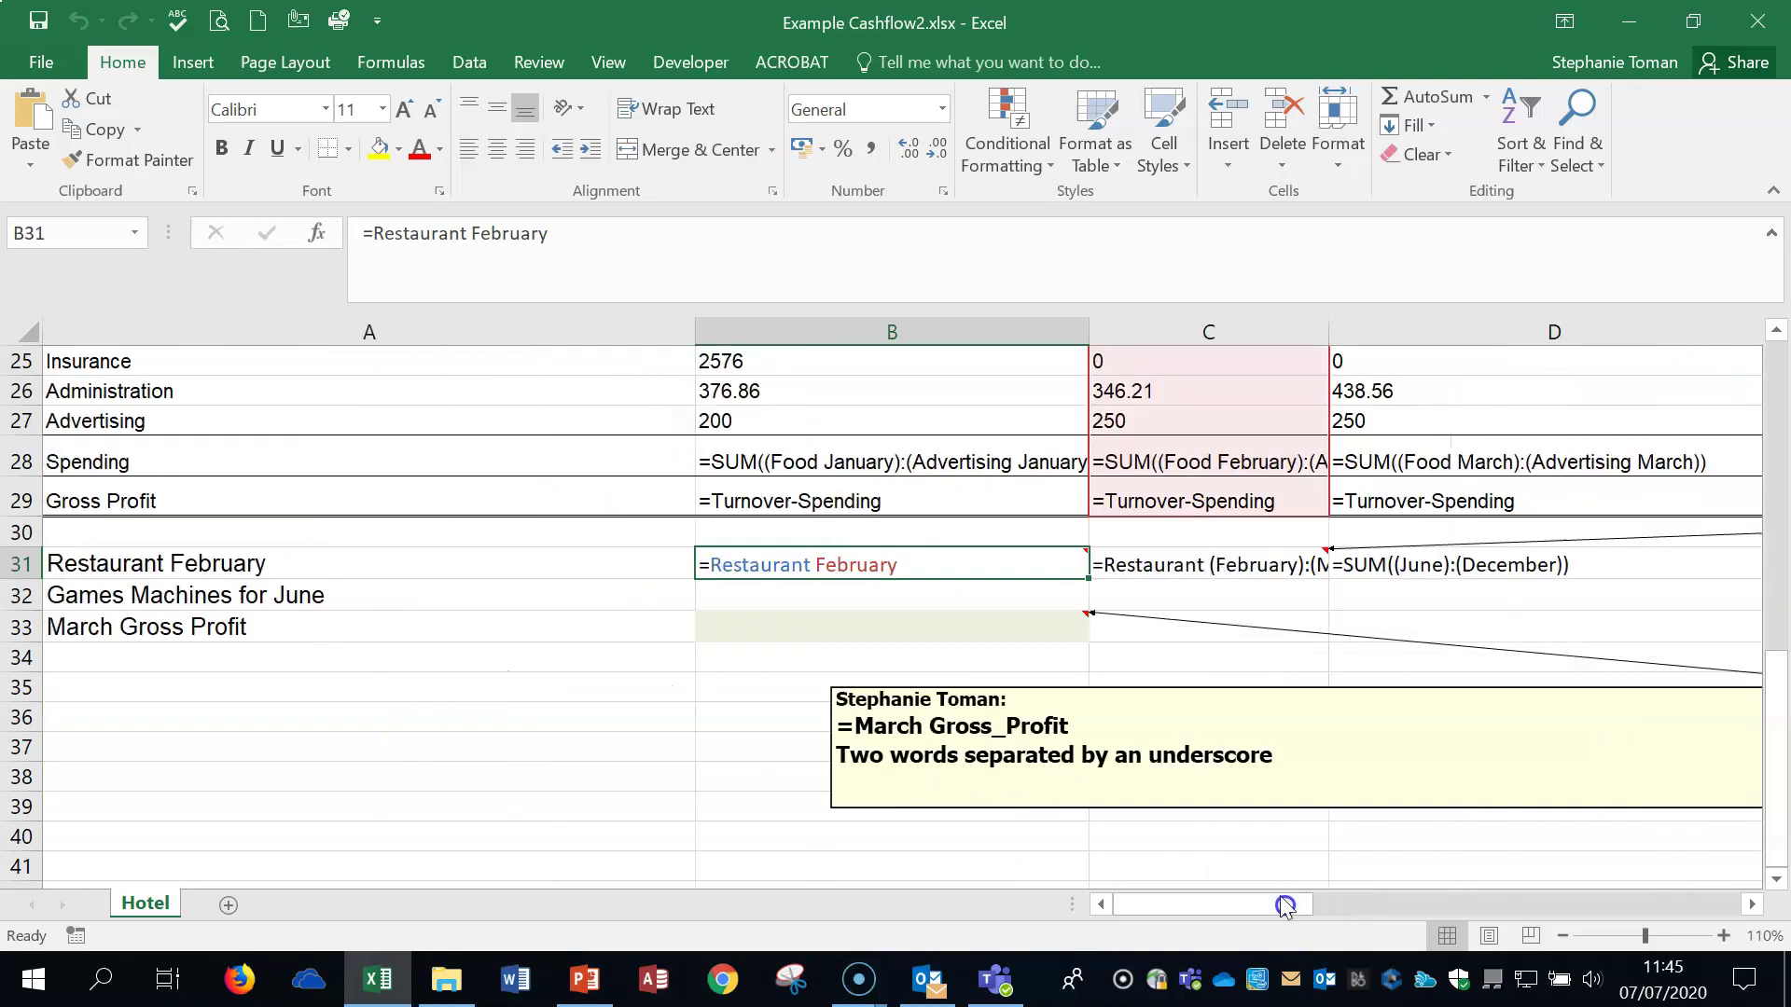
pyautogui.doubleClick(818, 564)
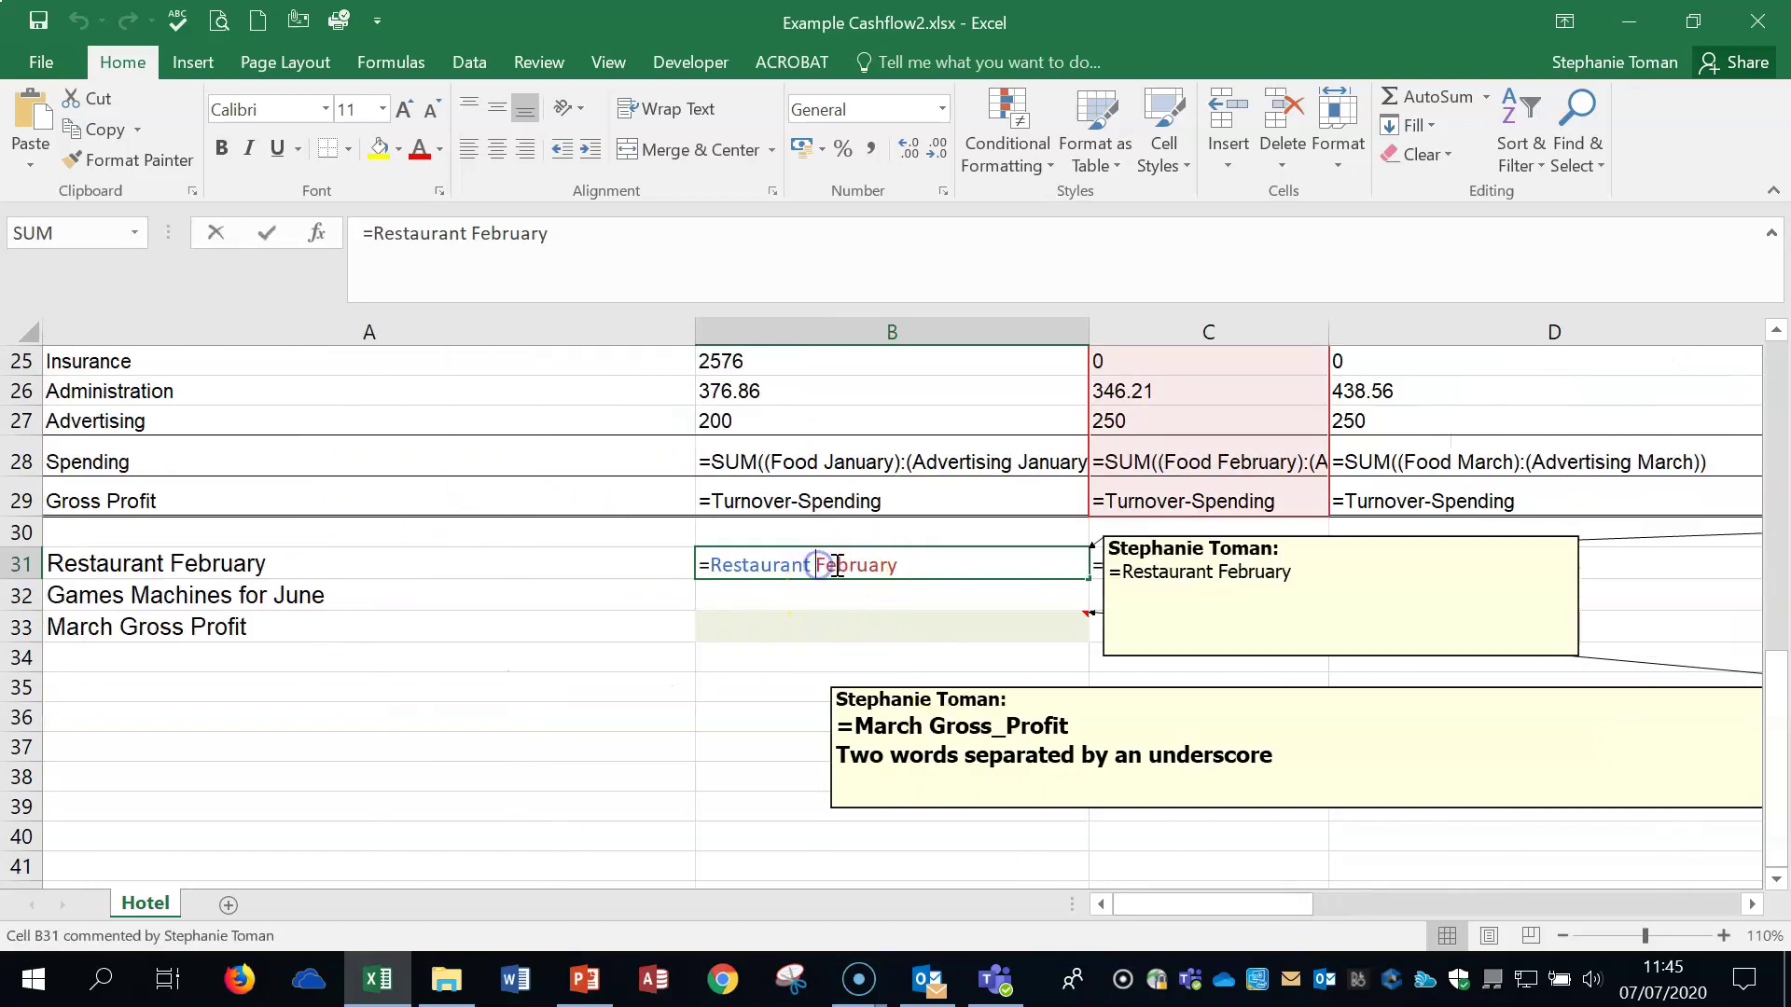
pyautogui.moveTo(817, 565); pyautogui.dragTo(933, 564)
pyautogui.write('Mar')
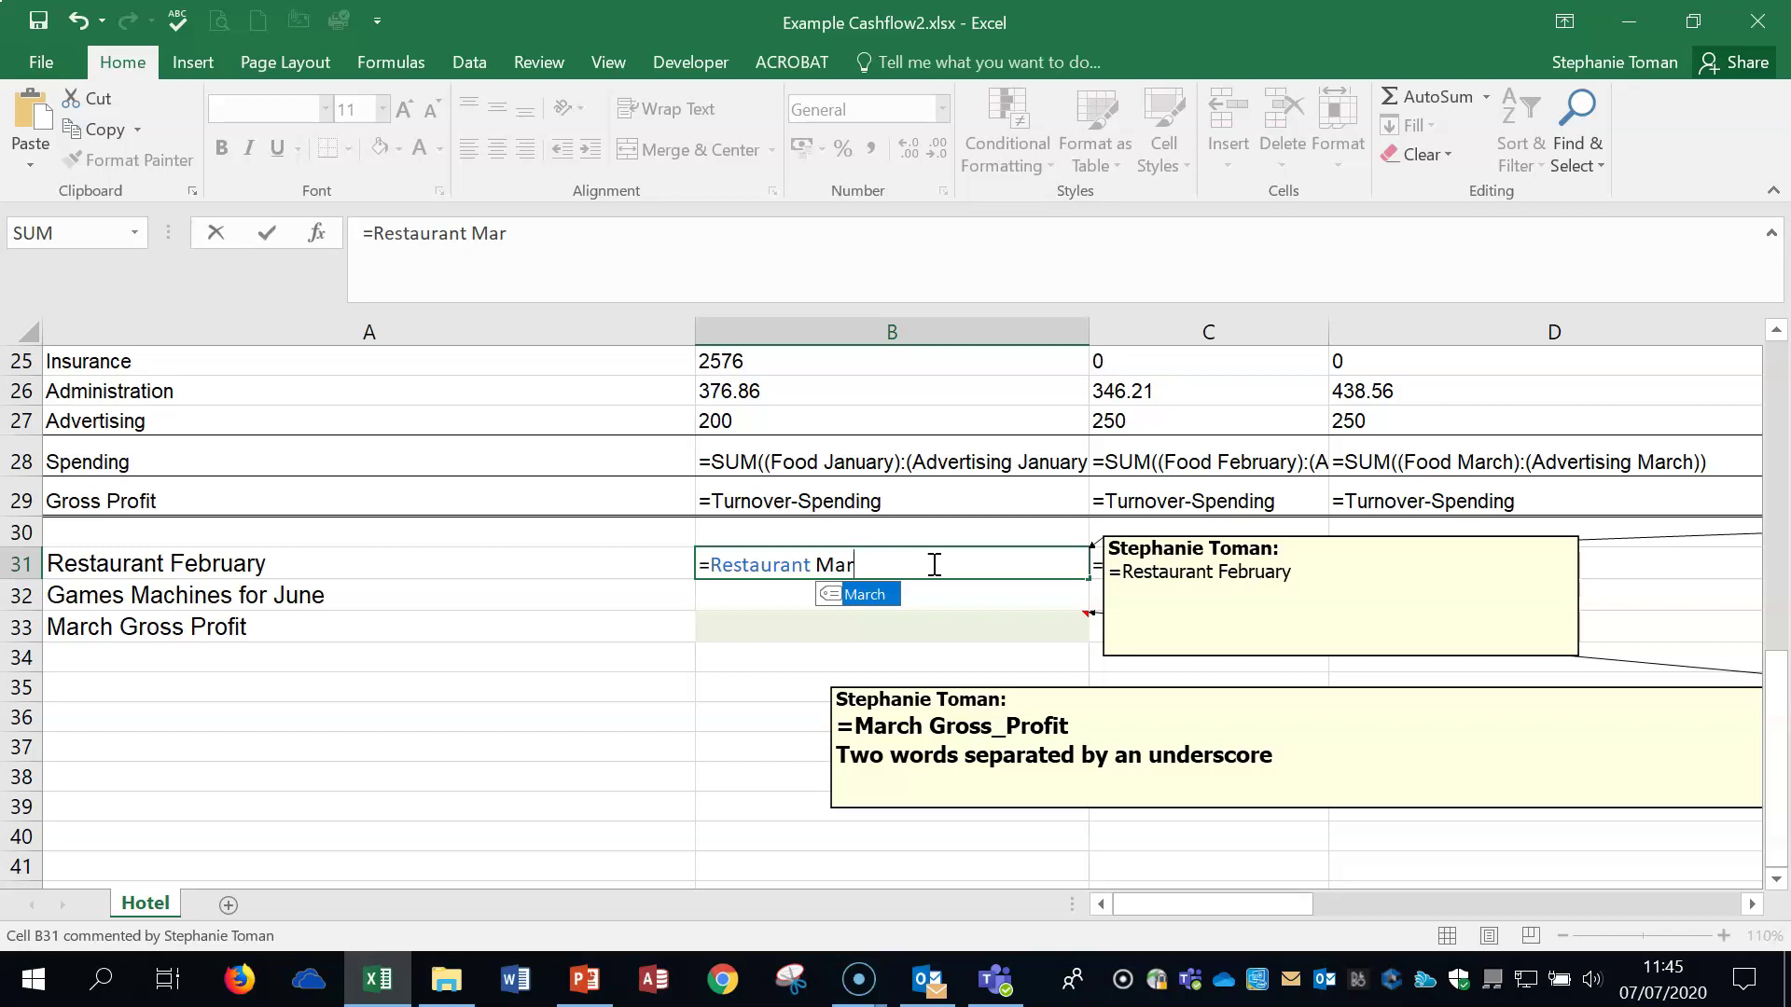
pyautogui.write('c')
pyautogui.doubleClick(868, 596)
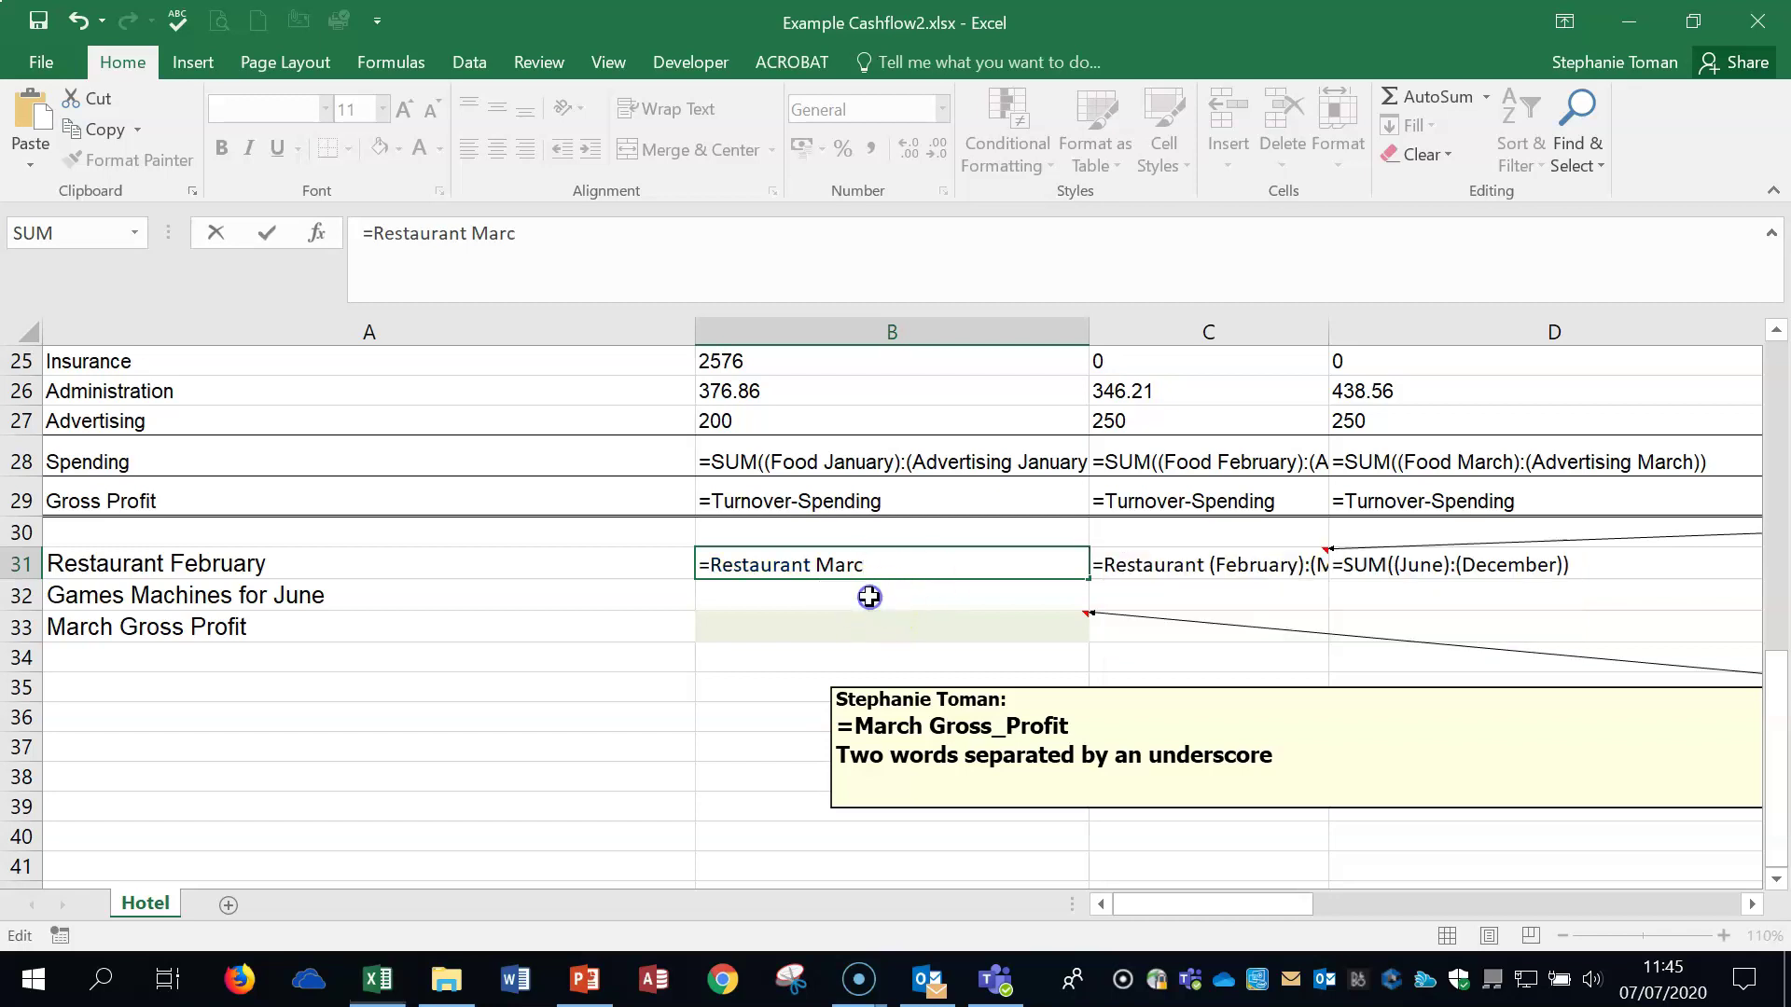
pyautogui.scroll(2, 1527, 587)
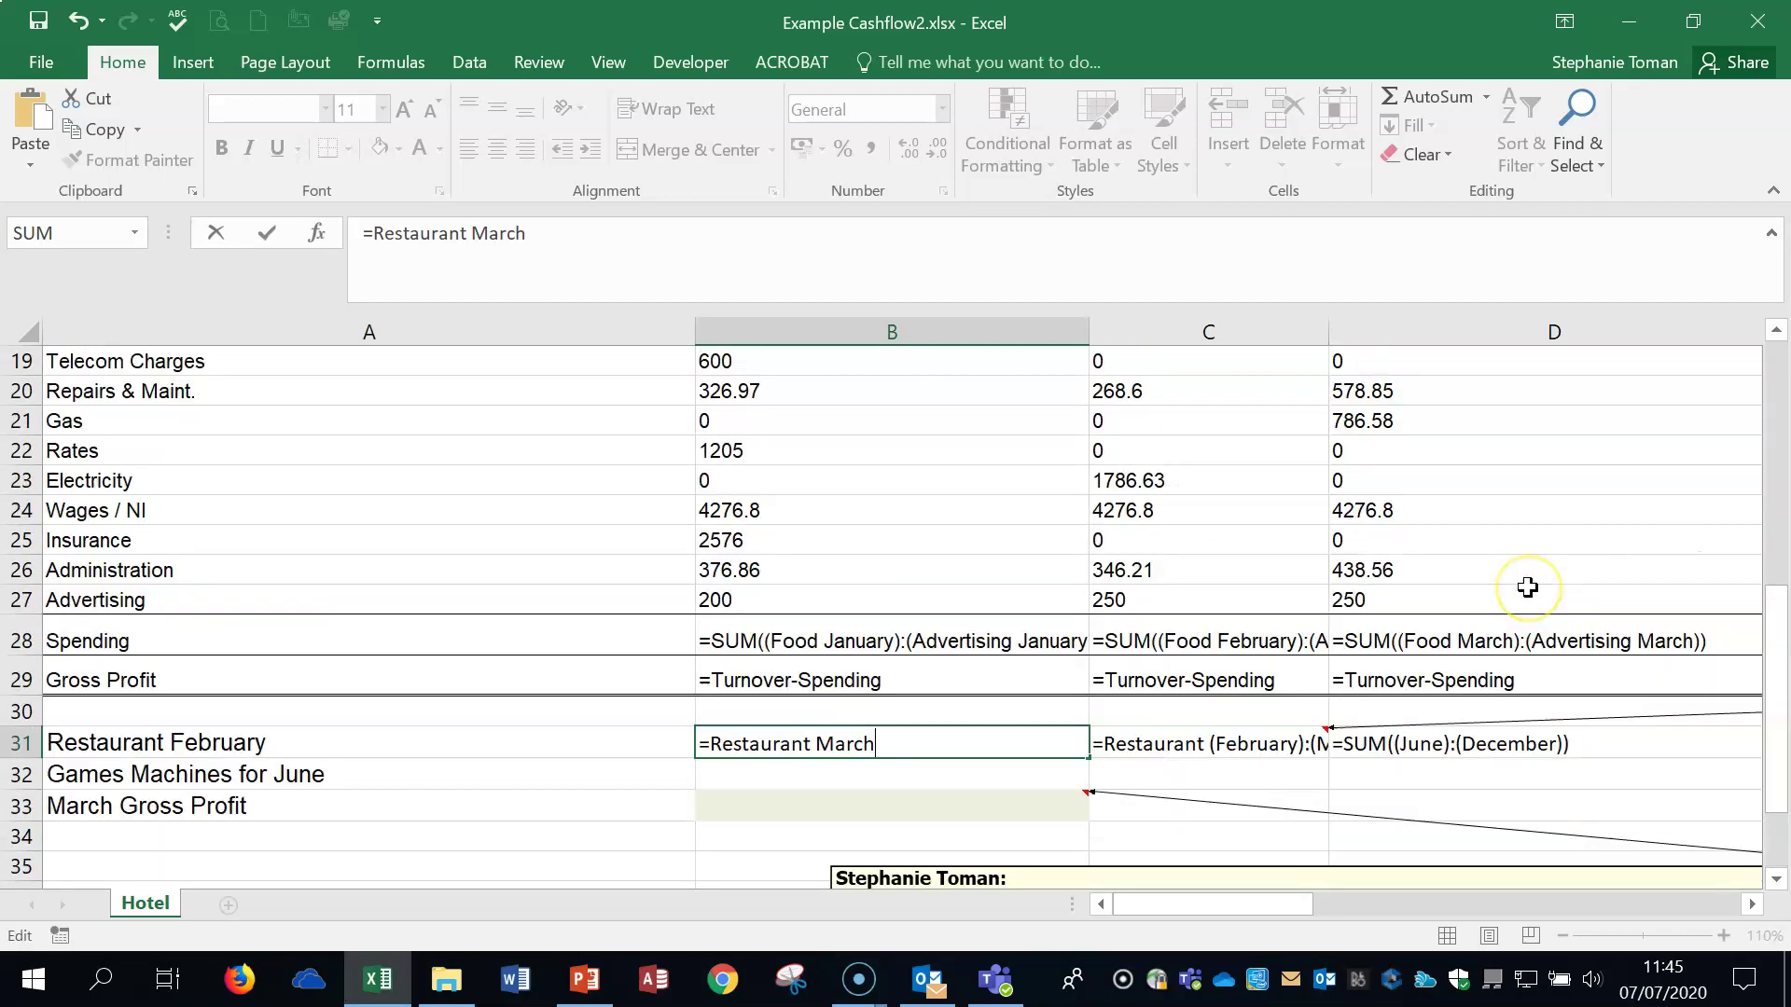
pyautogui.moveTo(948, 740)
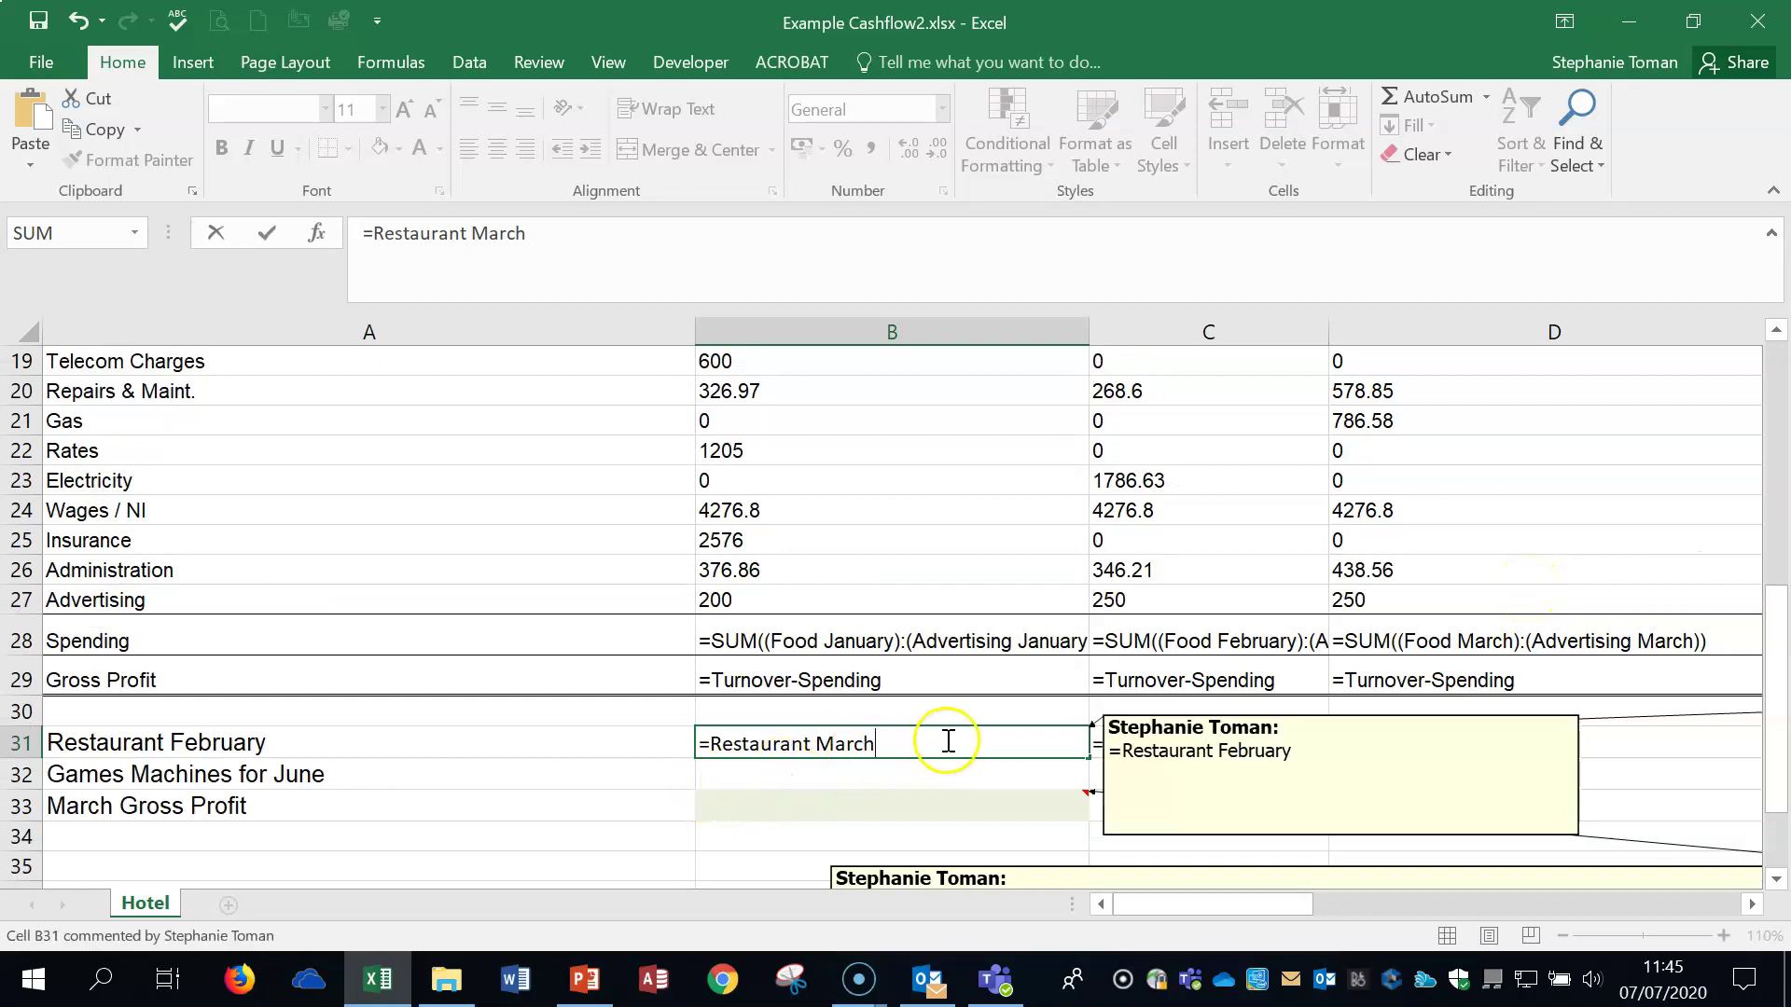
pyautogui.press('Return')
# - Switch the sheet back to displaying values and check the result of the formula in B31
pyautogui.click(892, 743)
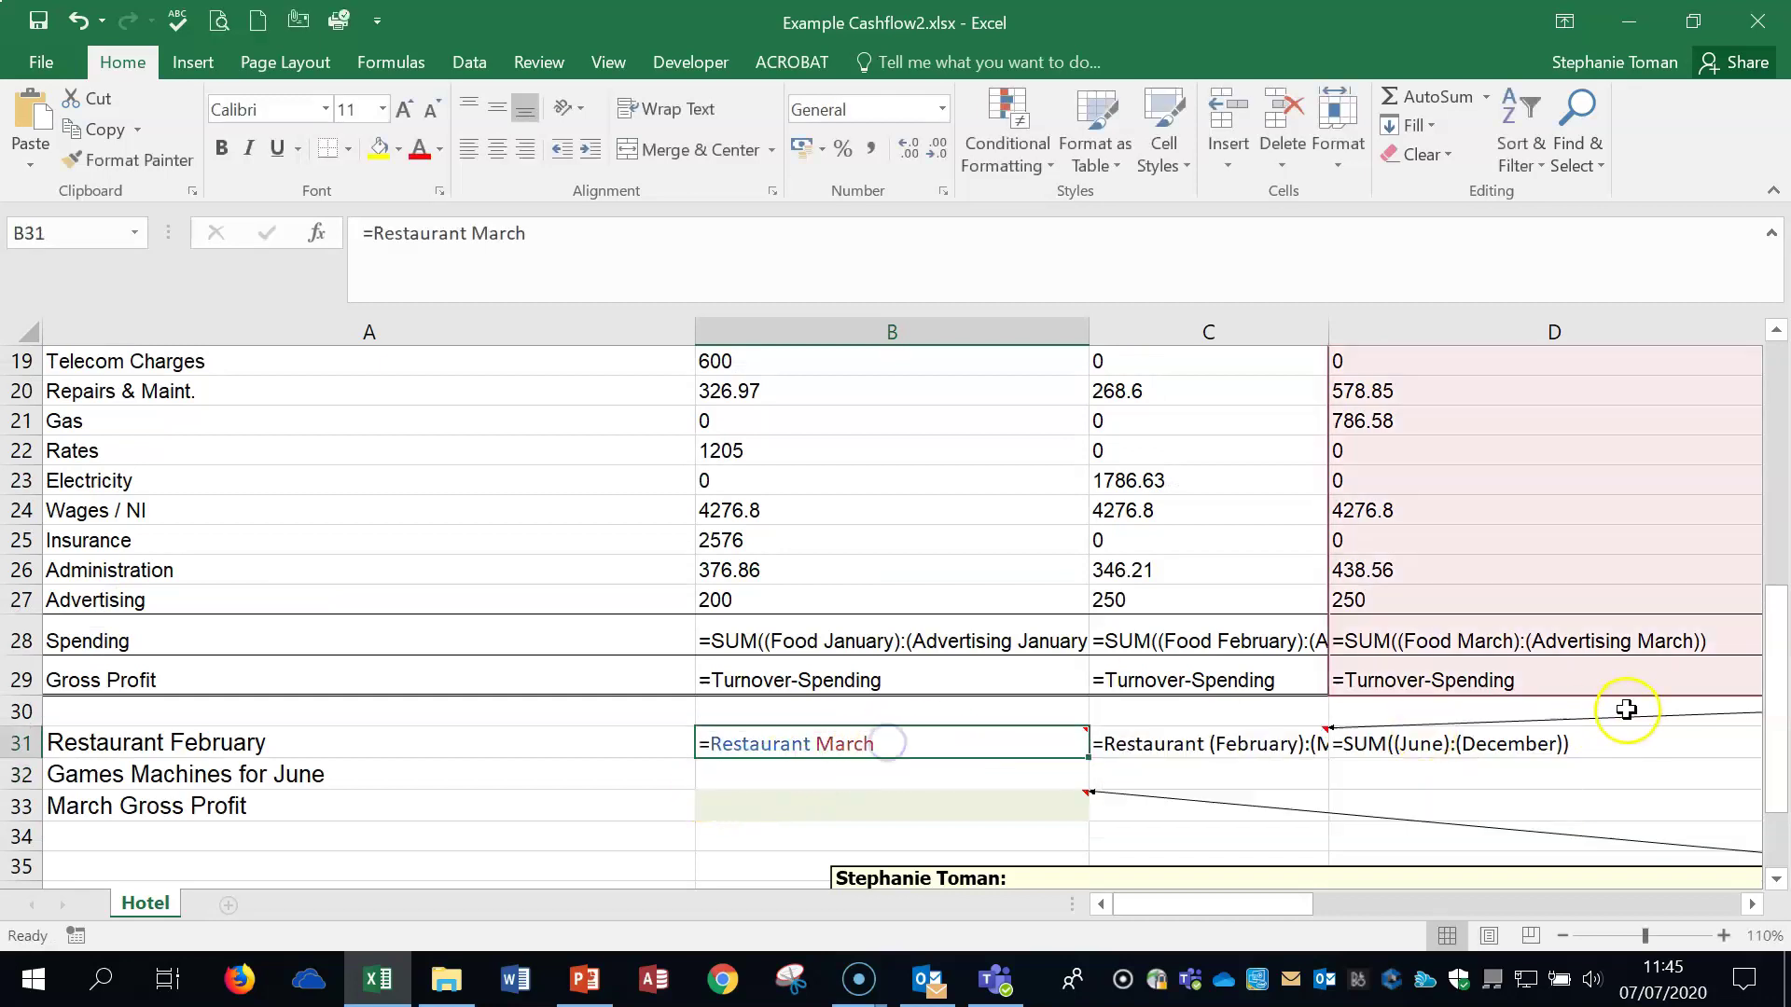
pyautogui.moveTo(1779, 669); pyautogui.dragTo(1772, 527)
pyautogui.hotkey('ctrl', '`')
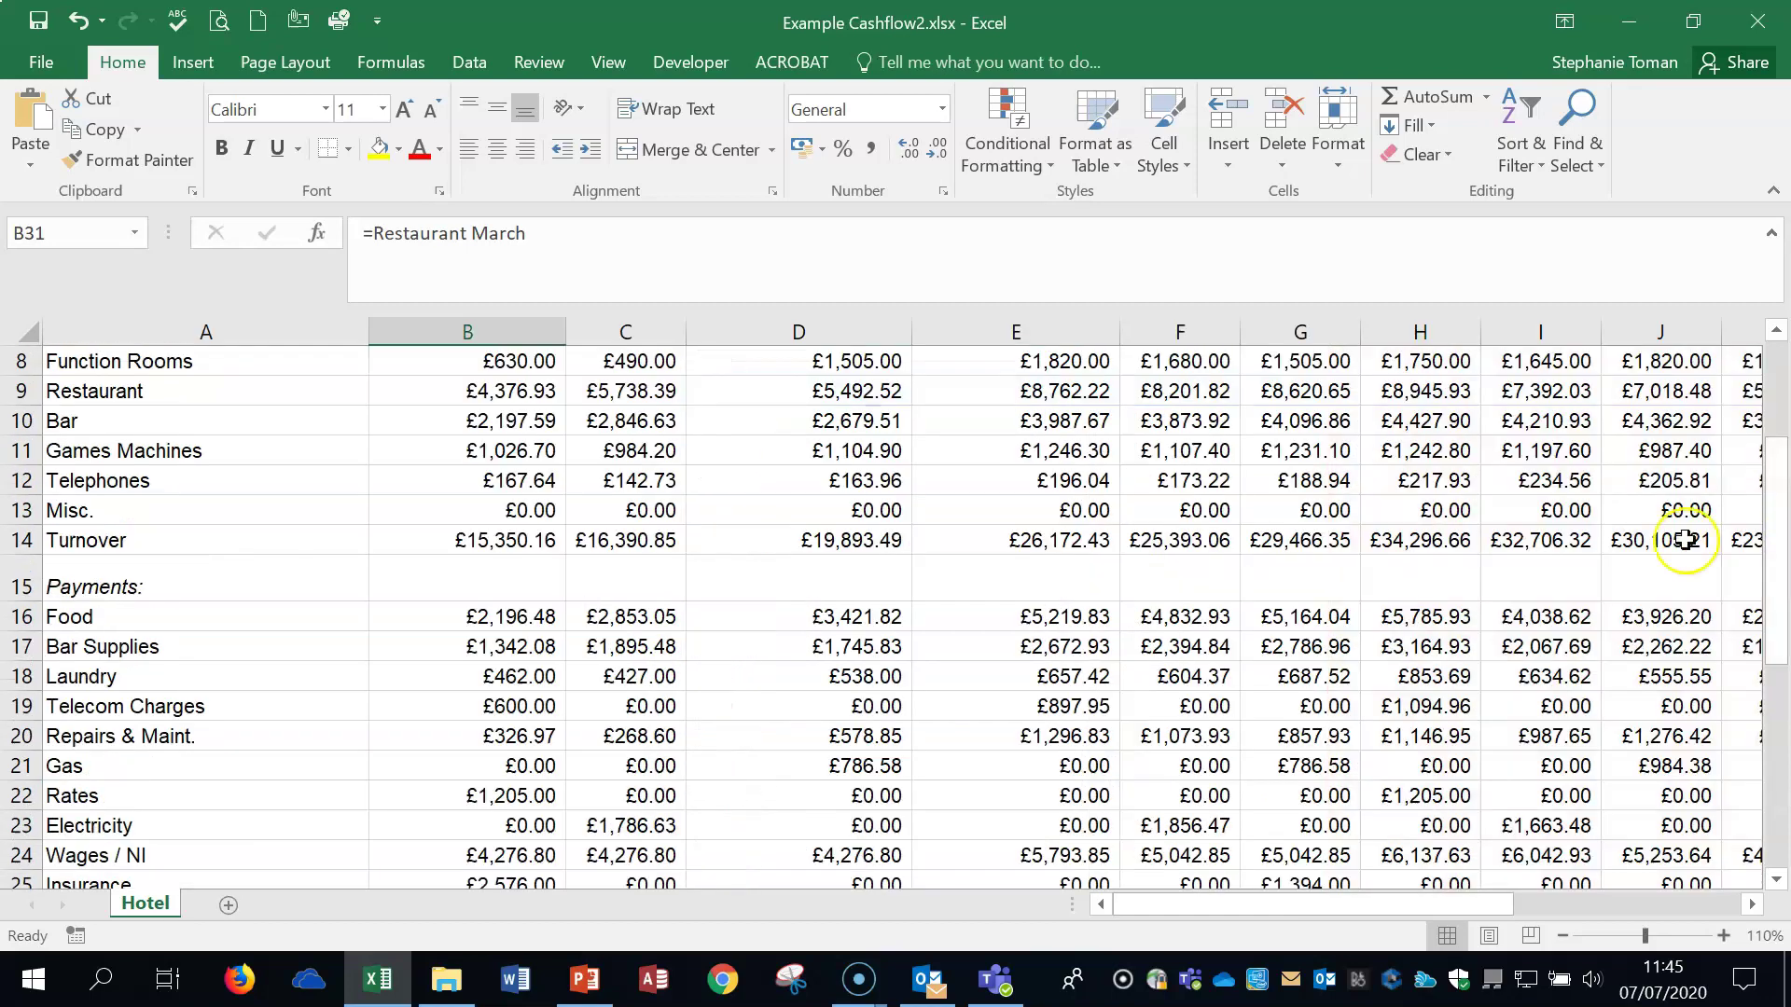
pyautogui.scroll(-3, 1032, 792)
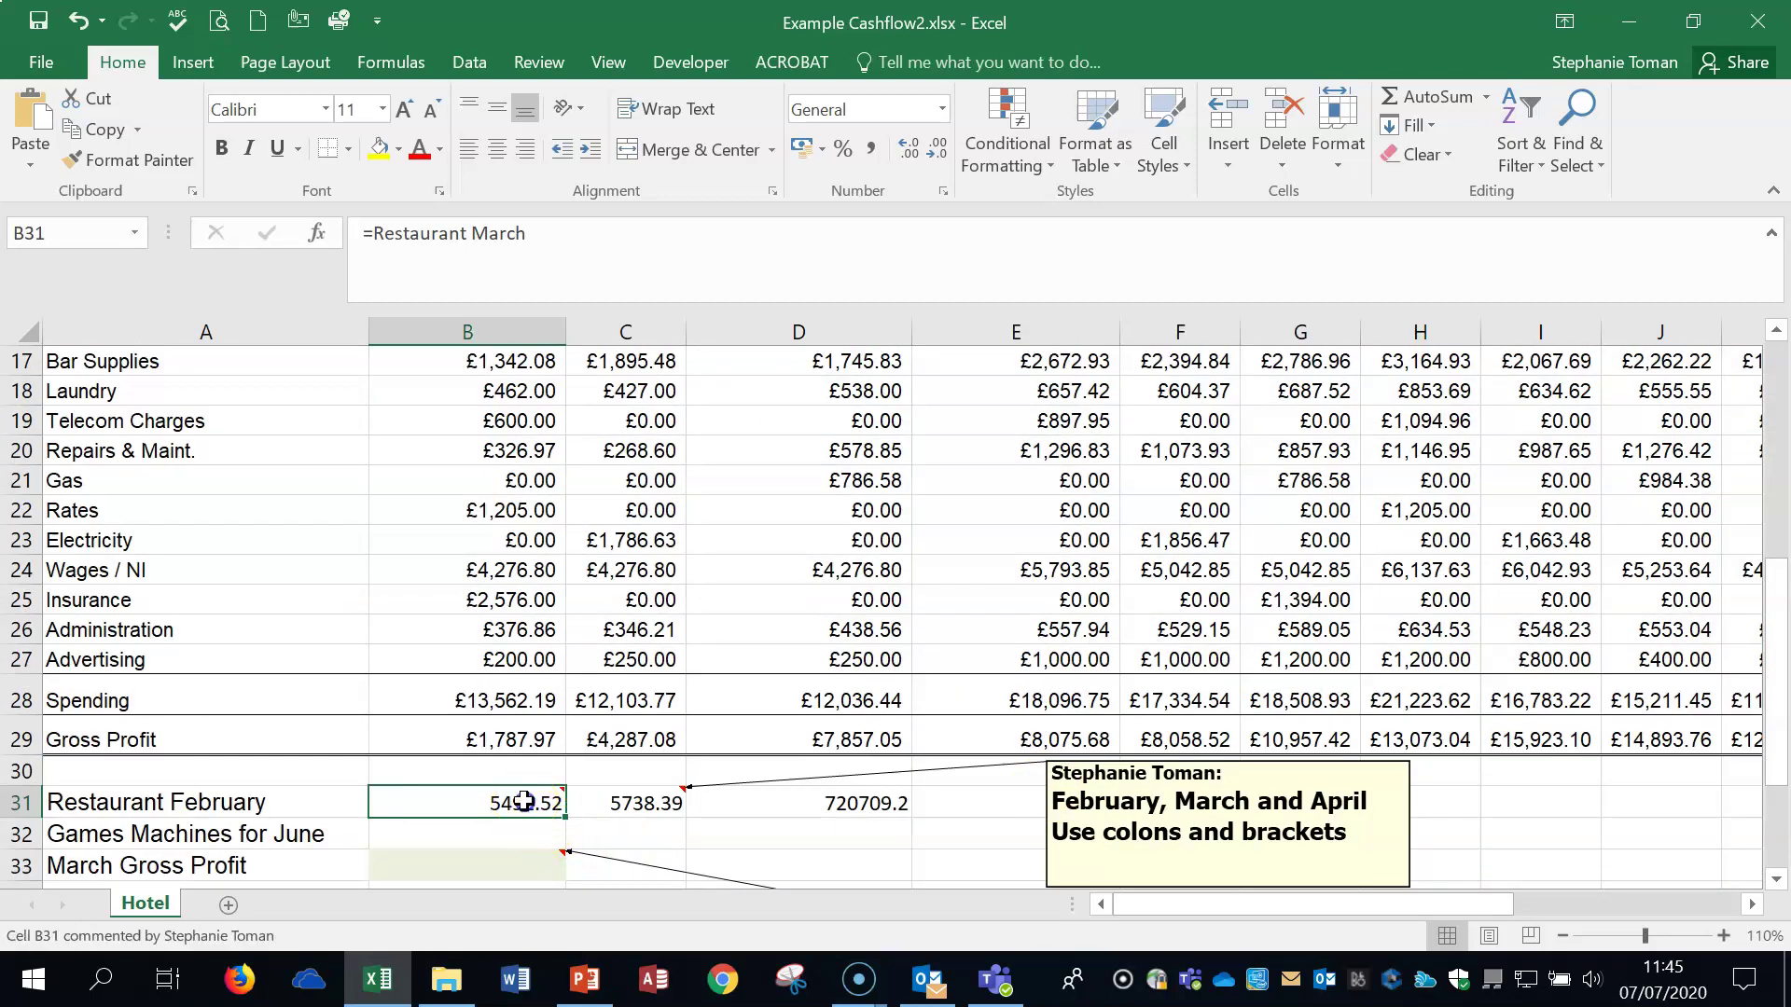
# - Trace the Restaurant row and March column ranges referenced by the B31 formula to see where they intersect
pyautogui.doubleClick(553, 802)
pyautogui.scroll(4, 912, 757)
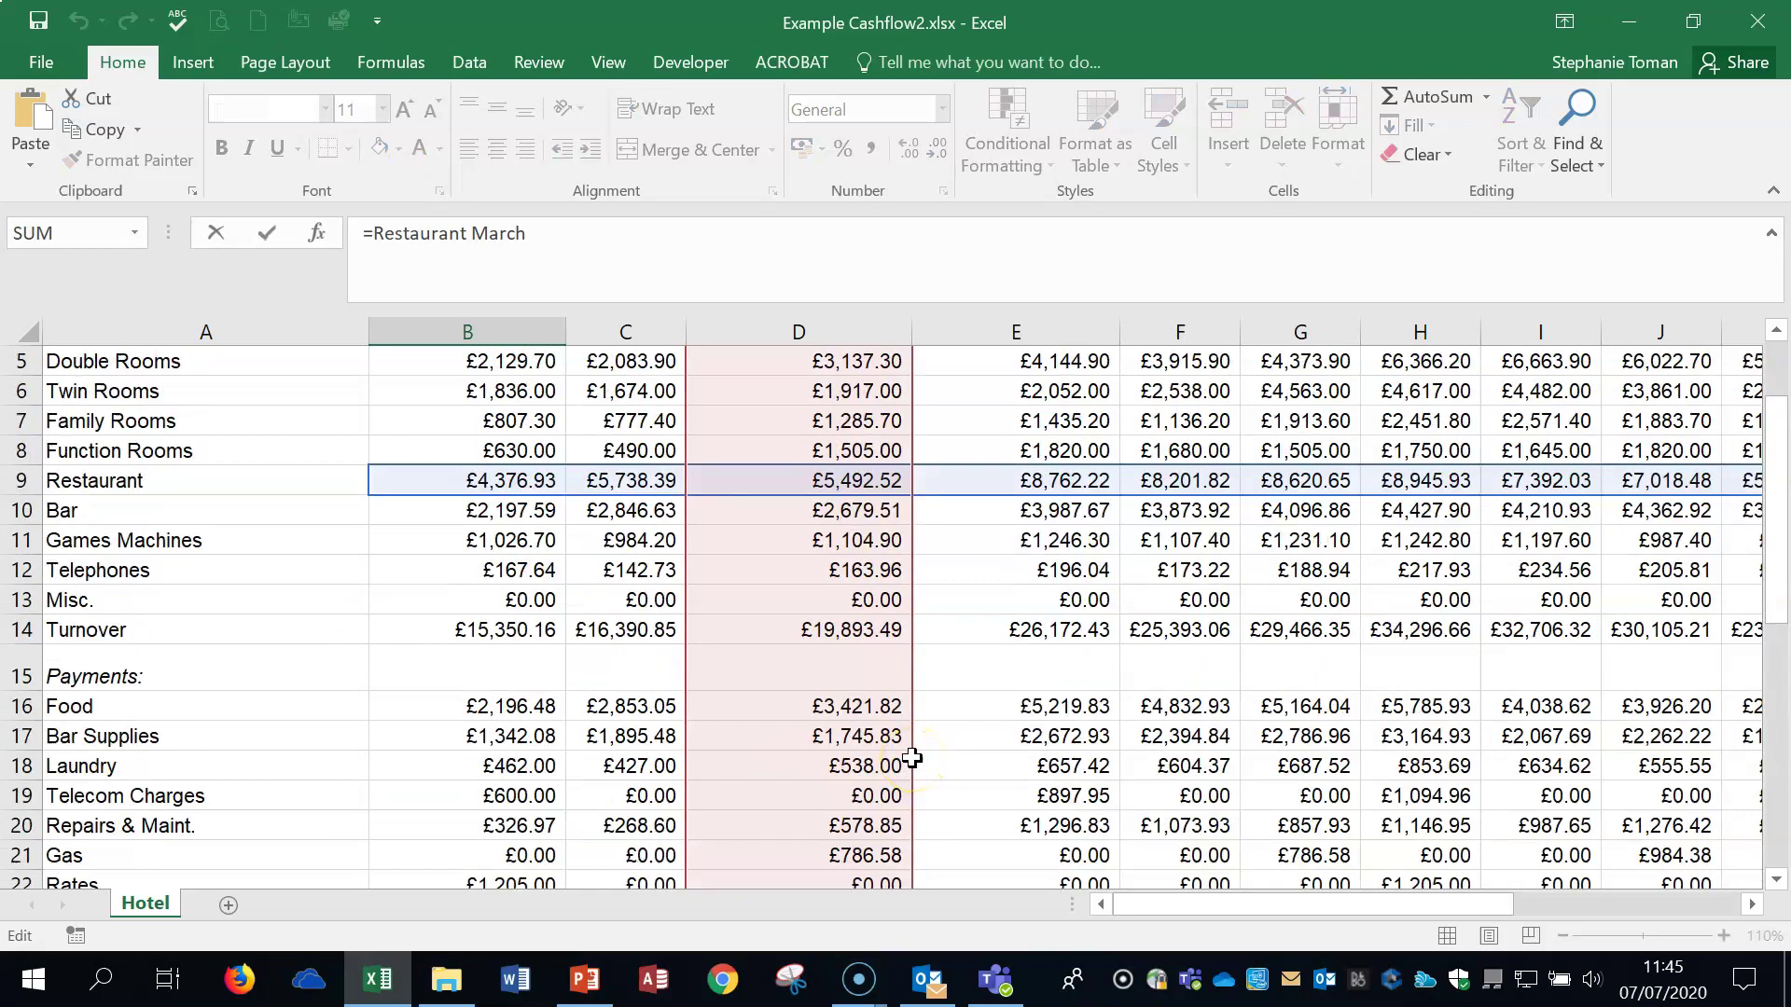
pyautogui.scroll(2, 806, 485)
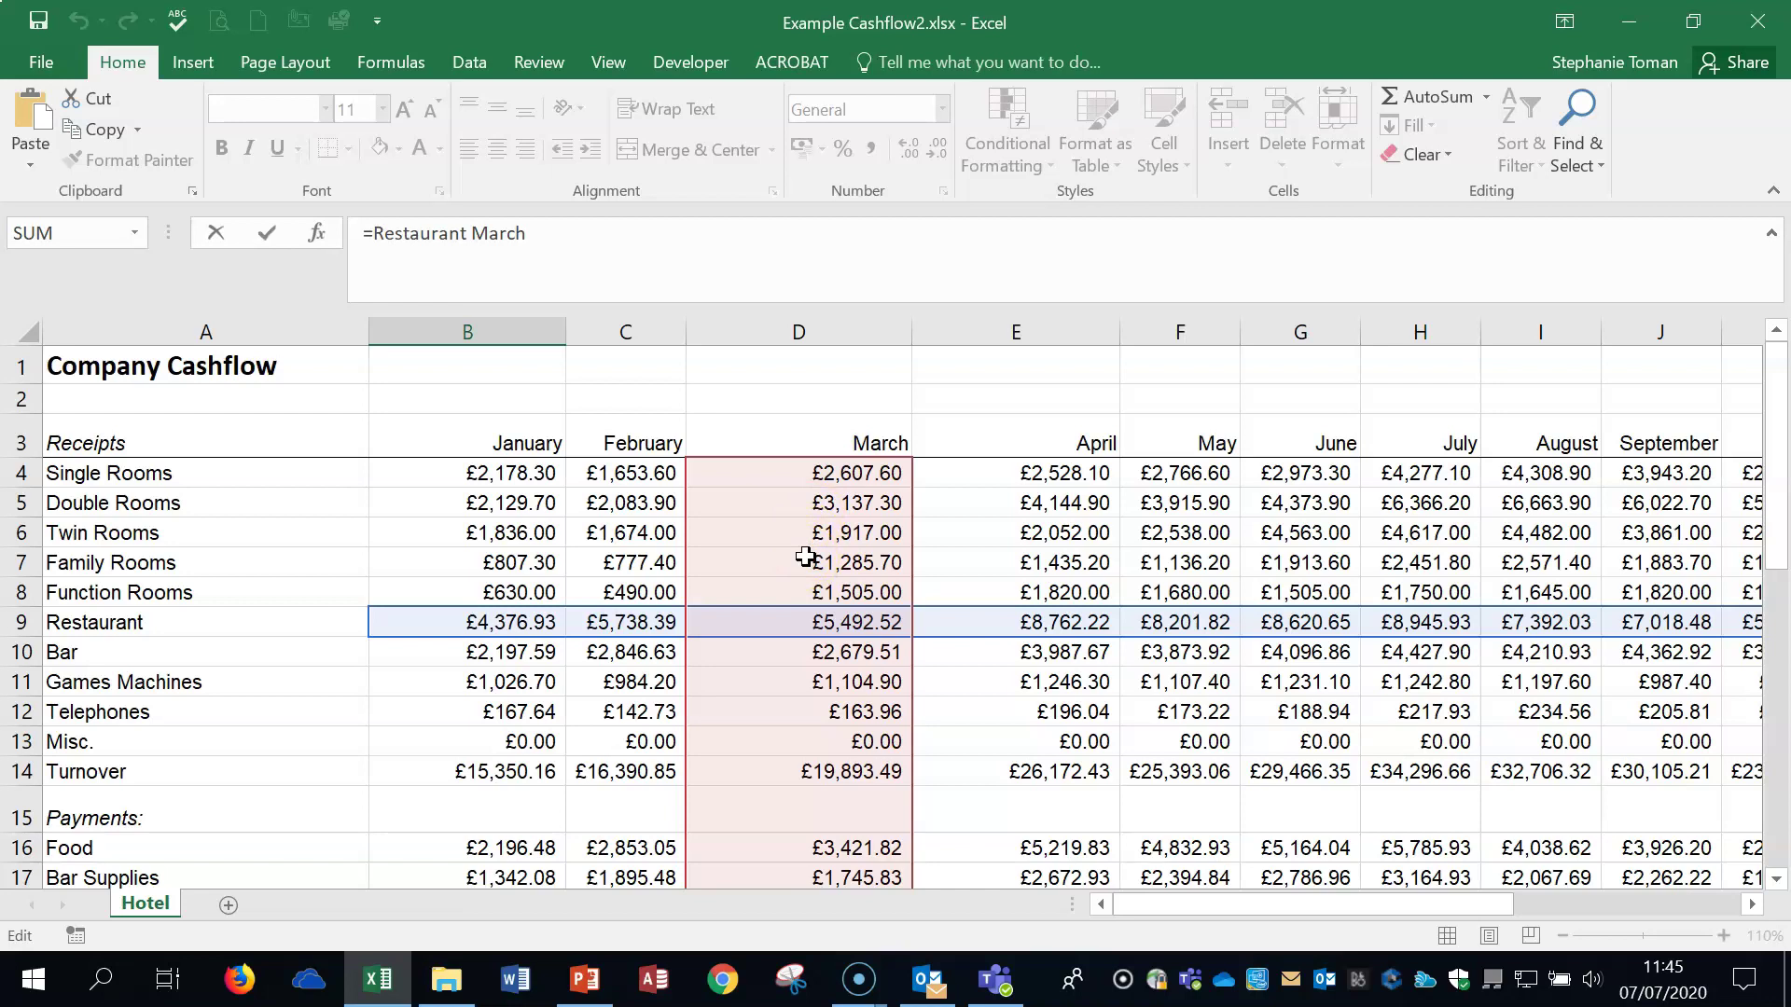
pyautogui.scroll(-9, 1027, 669)
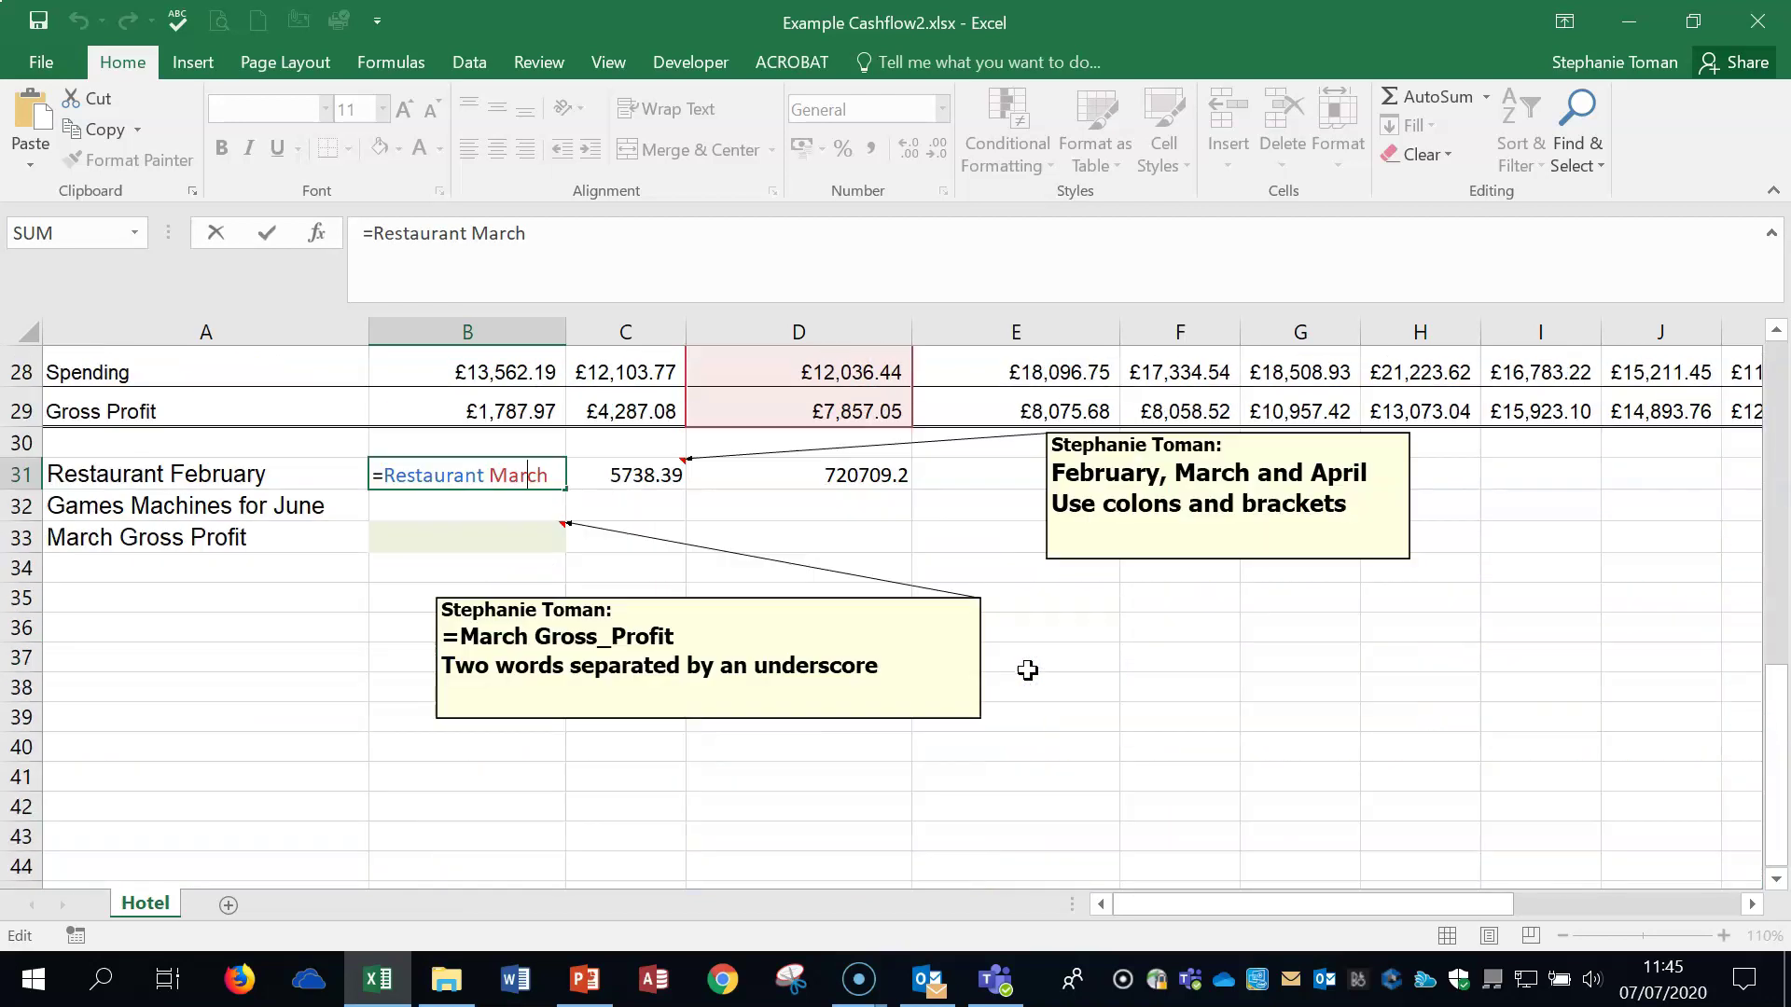
pyautogui.click(493, 496)
pyautogui.press('Return')
# - Examine the C31 formula that combines Restaurant with the February, March and April names using colons and brackets
pyautogui.click(634, 477)
pyautogui.doubleClick(637, 480)
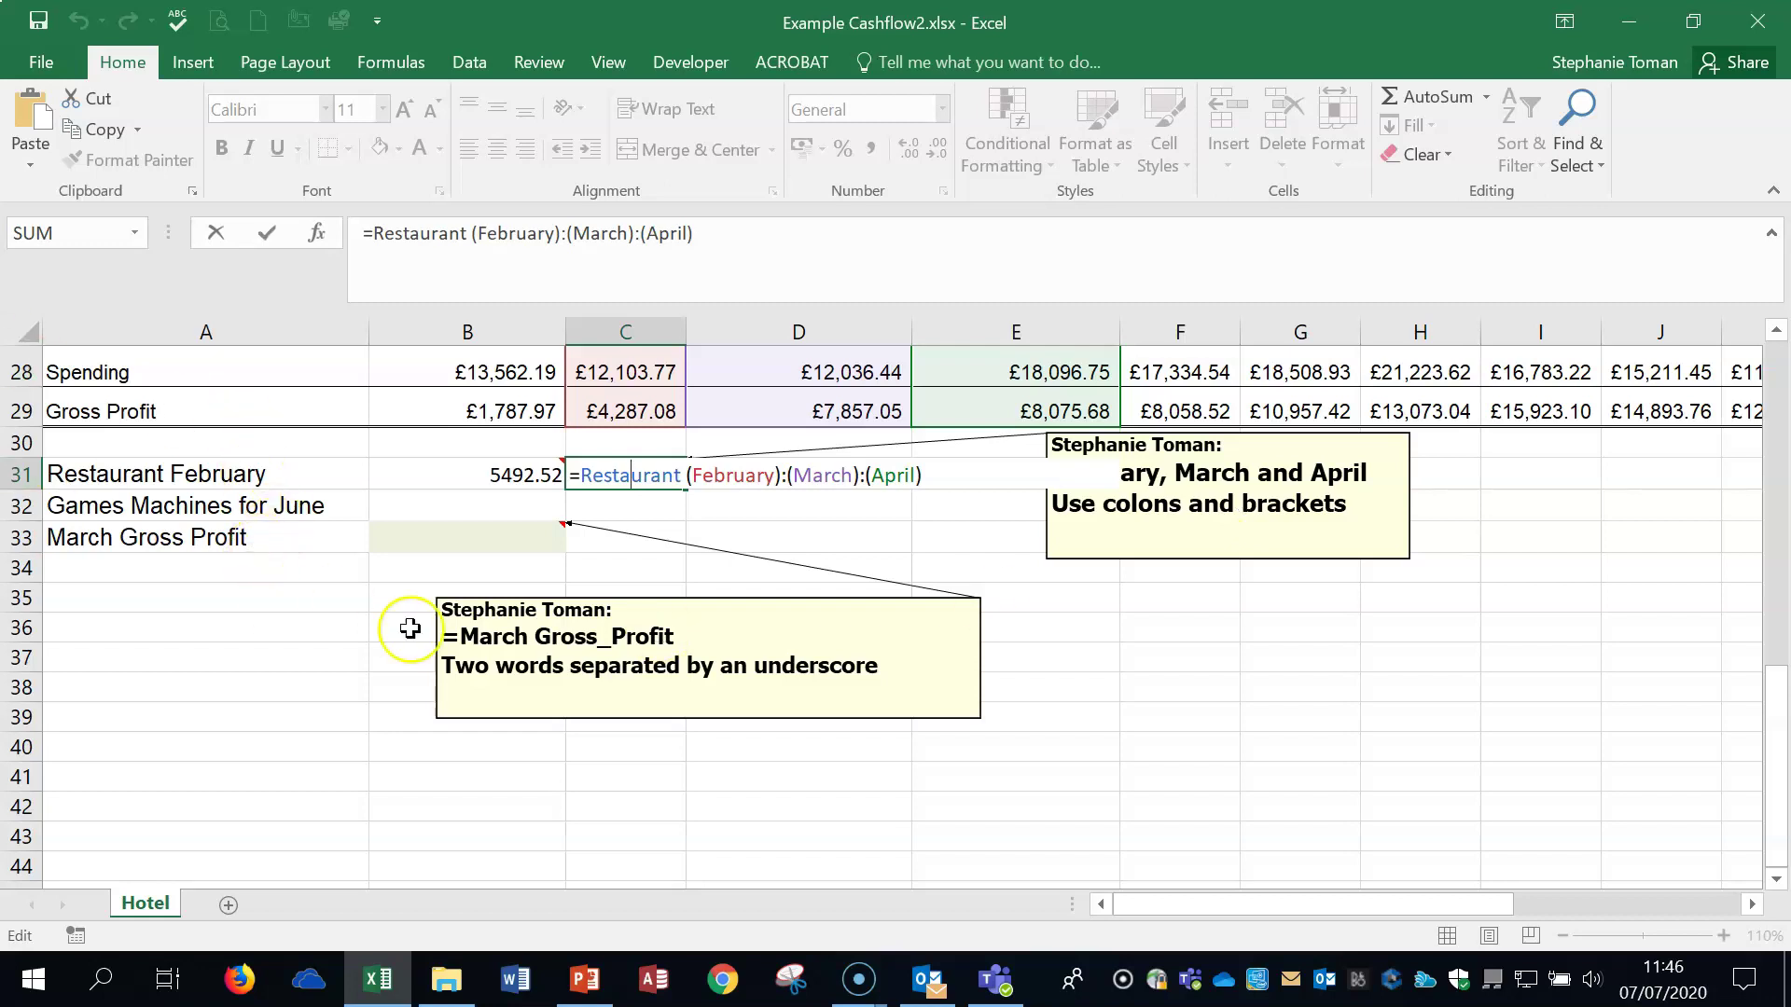
pyautogui.click(1192, 713)
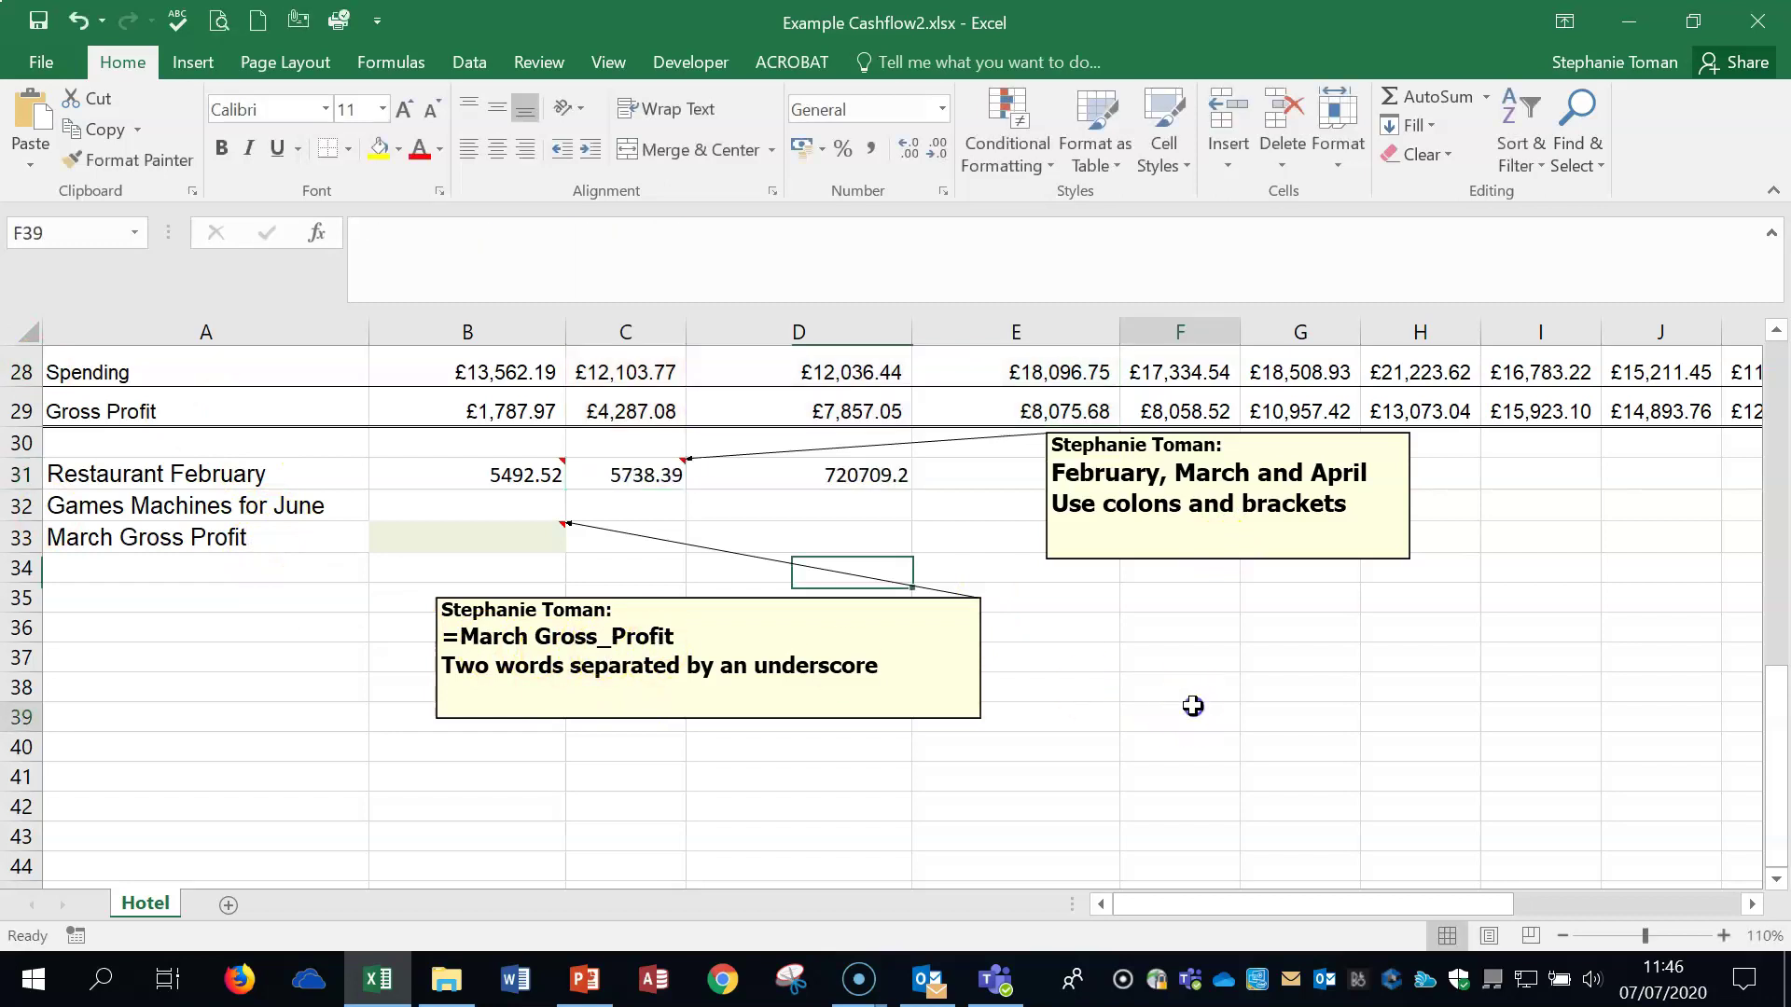
pyautogui.scroll(2, 1194, 706)
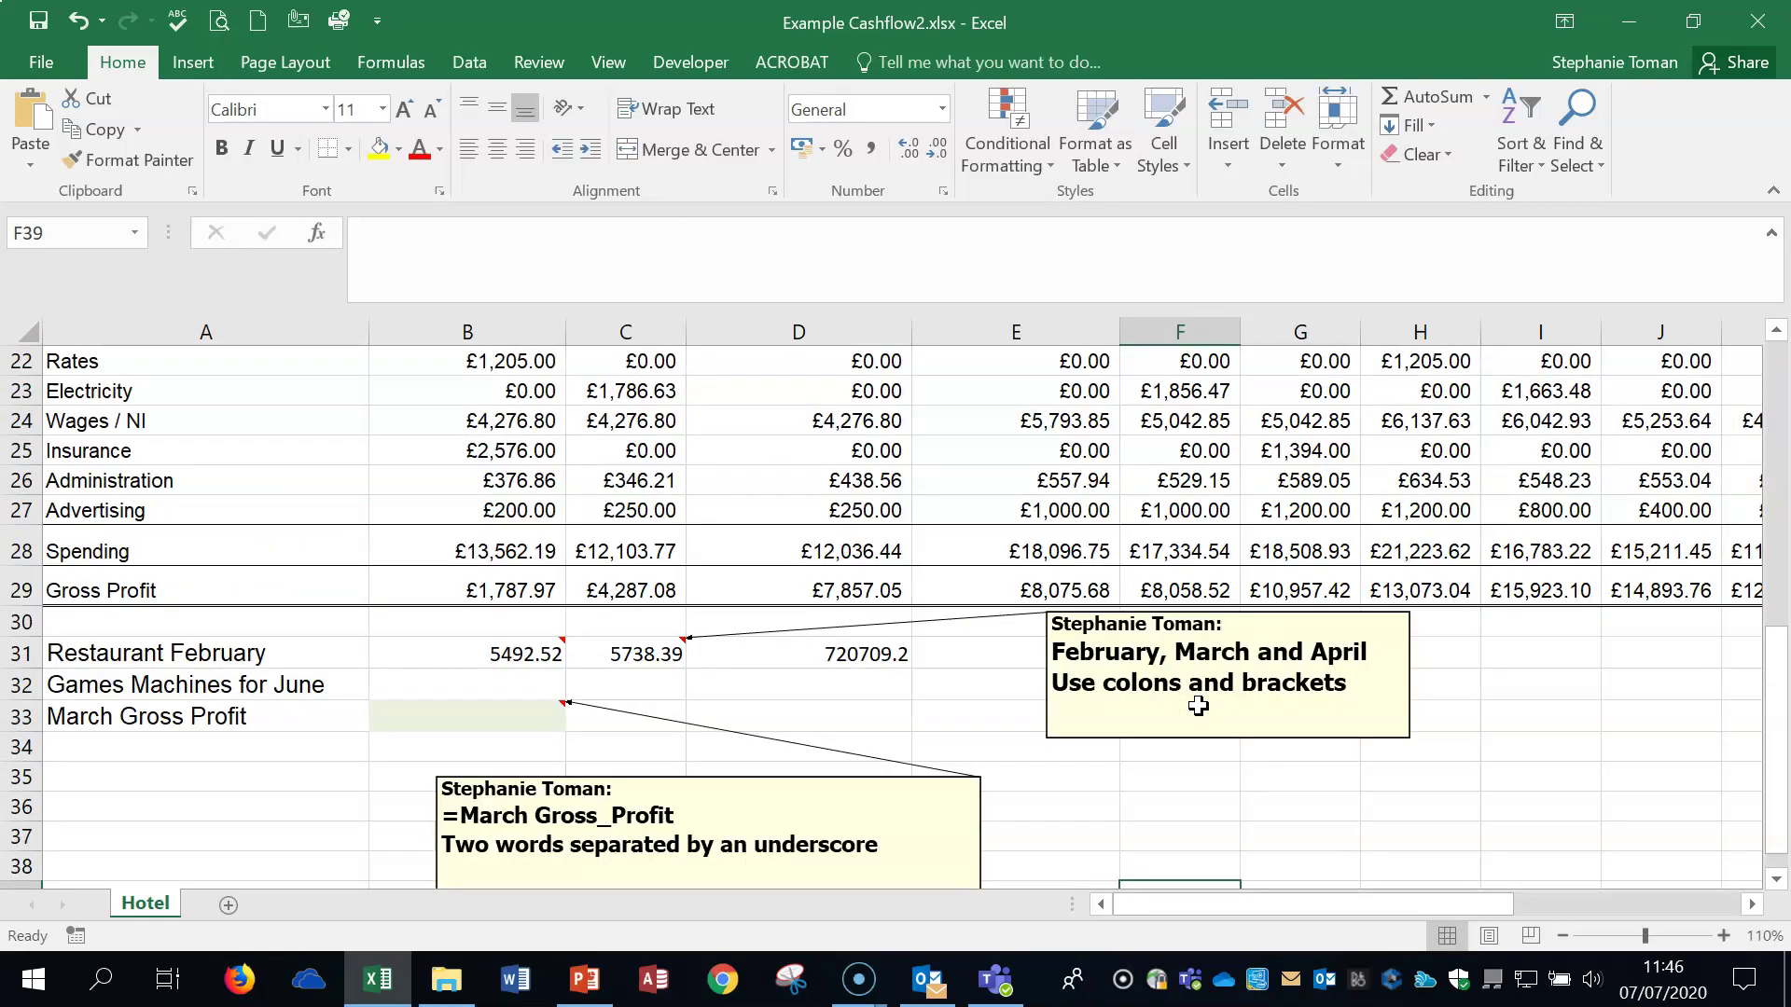
pyautogui.doubleClick(640, 656)
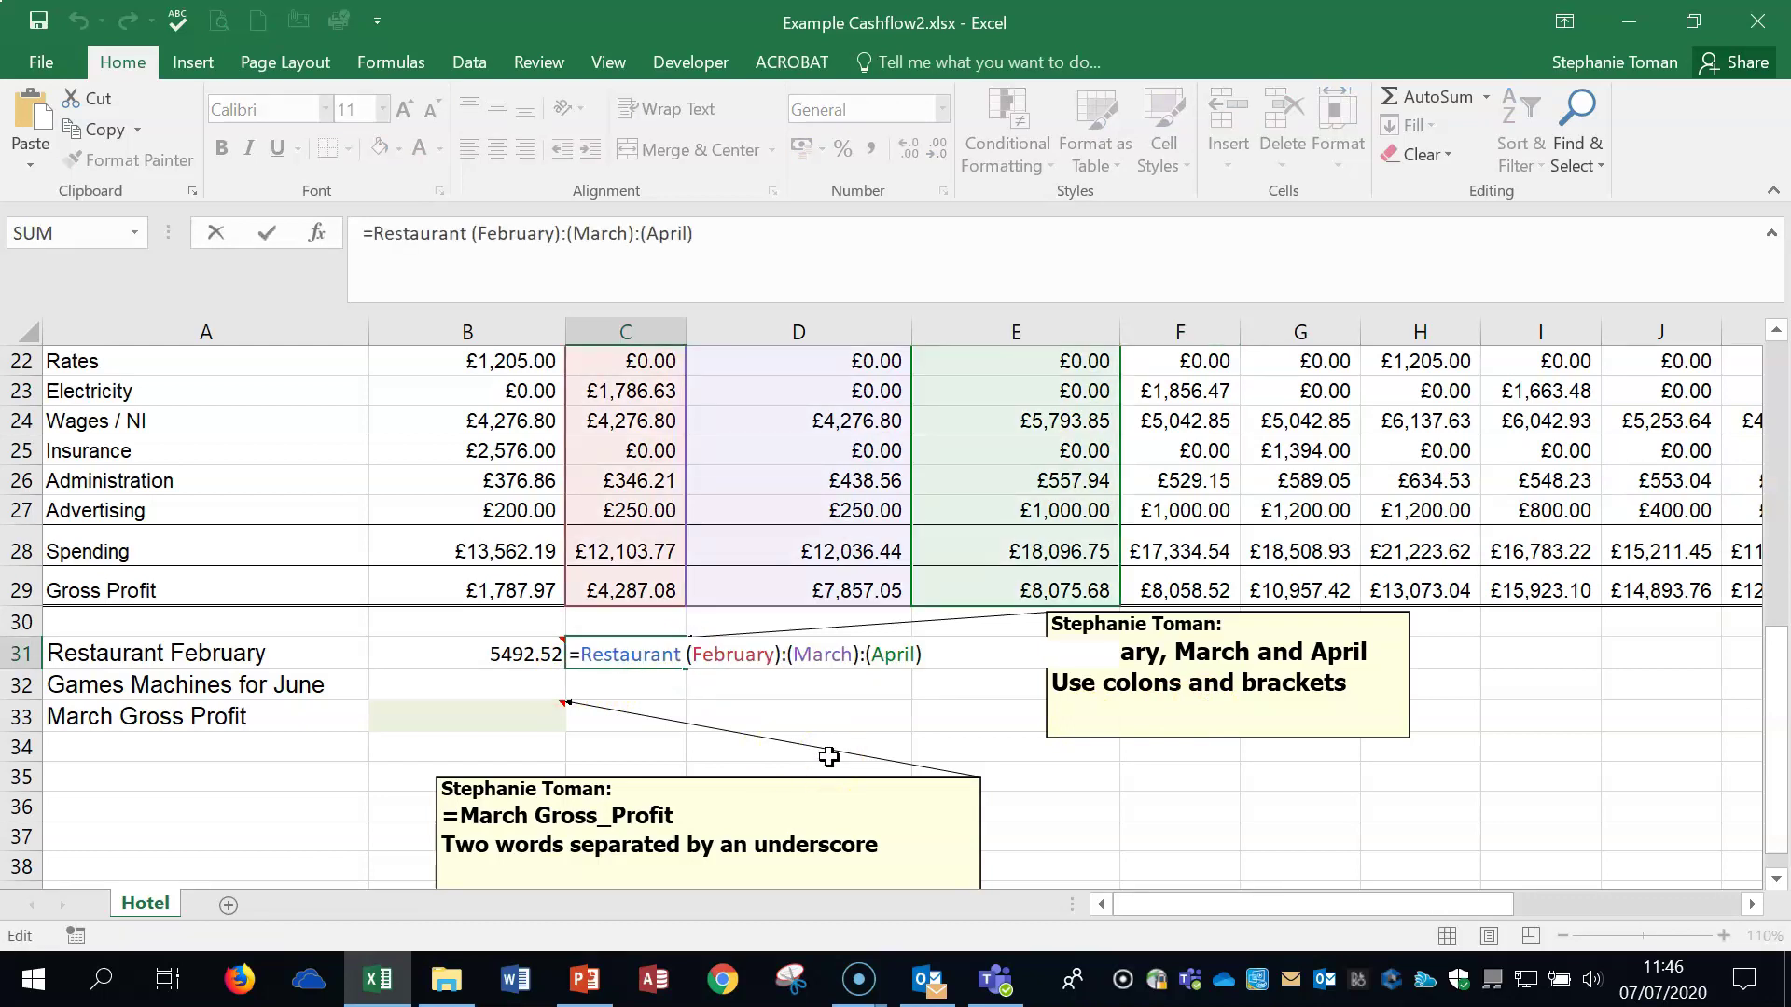
pyautogui.click(880, 753)
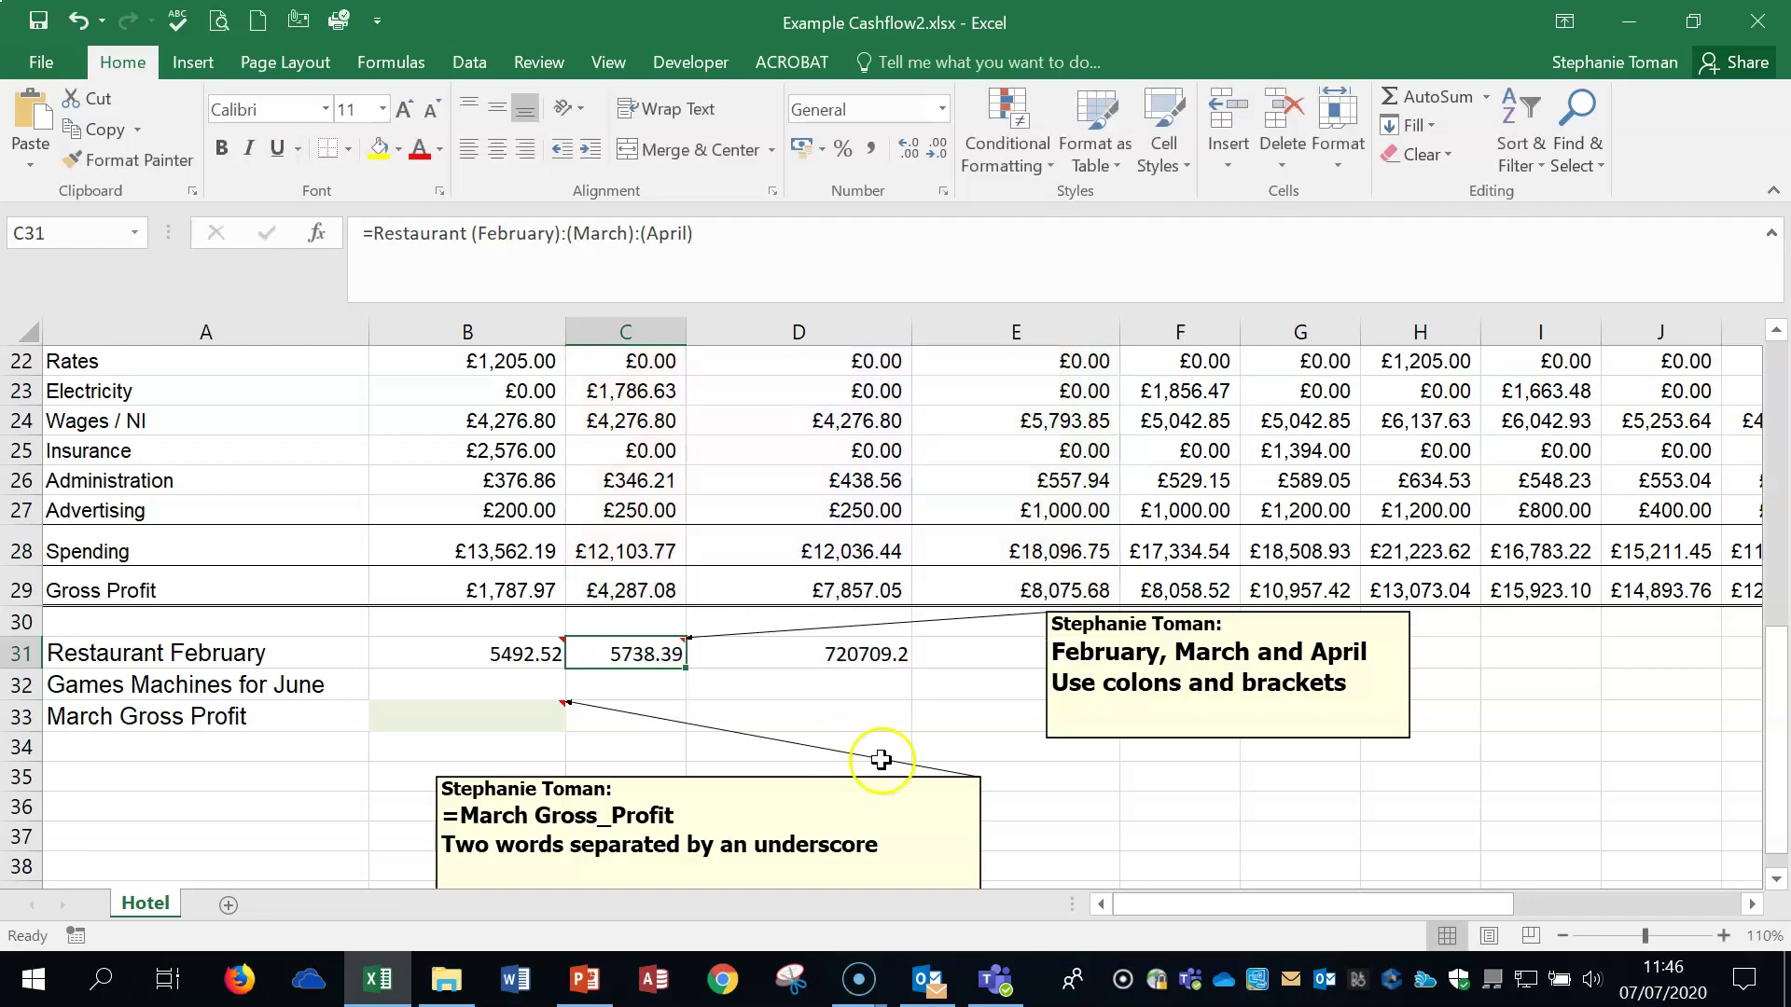
# - Close Example Cashflow2.xlsx and save the changes
pyautogui.click(1757, 20)
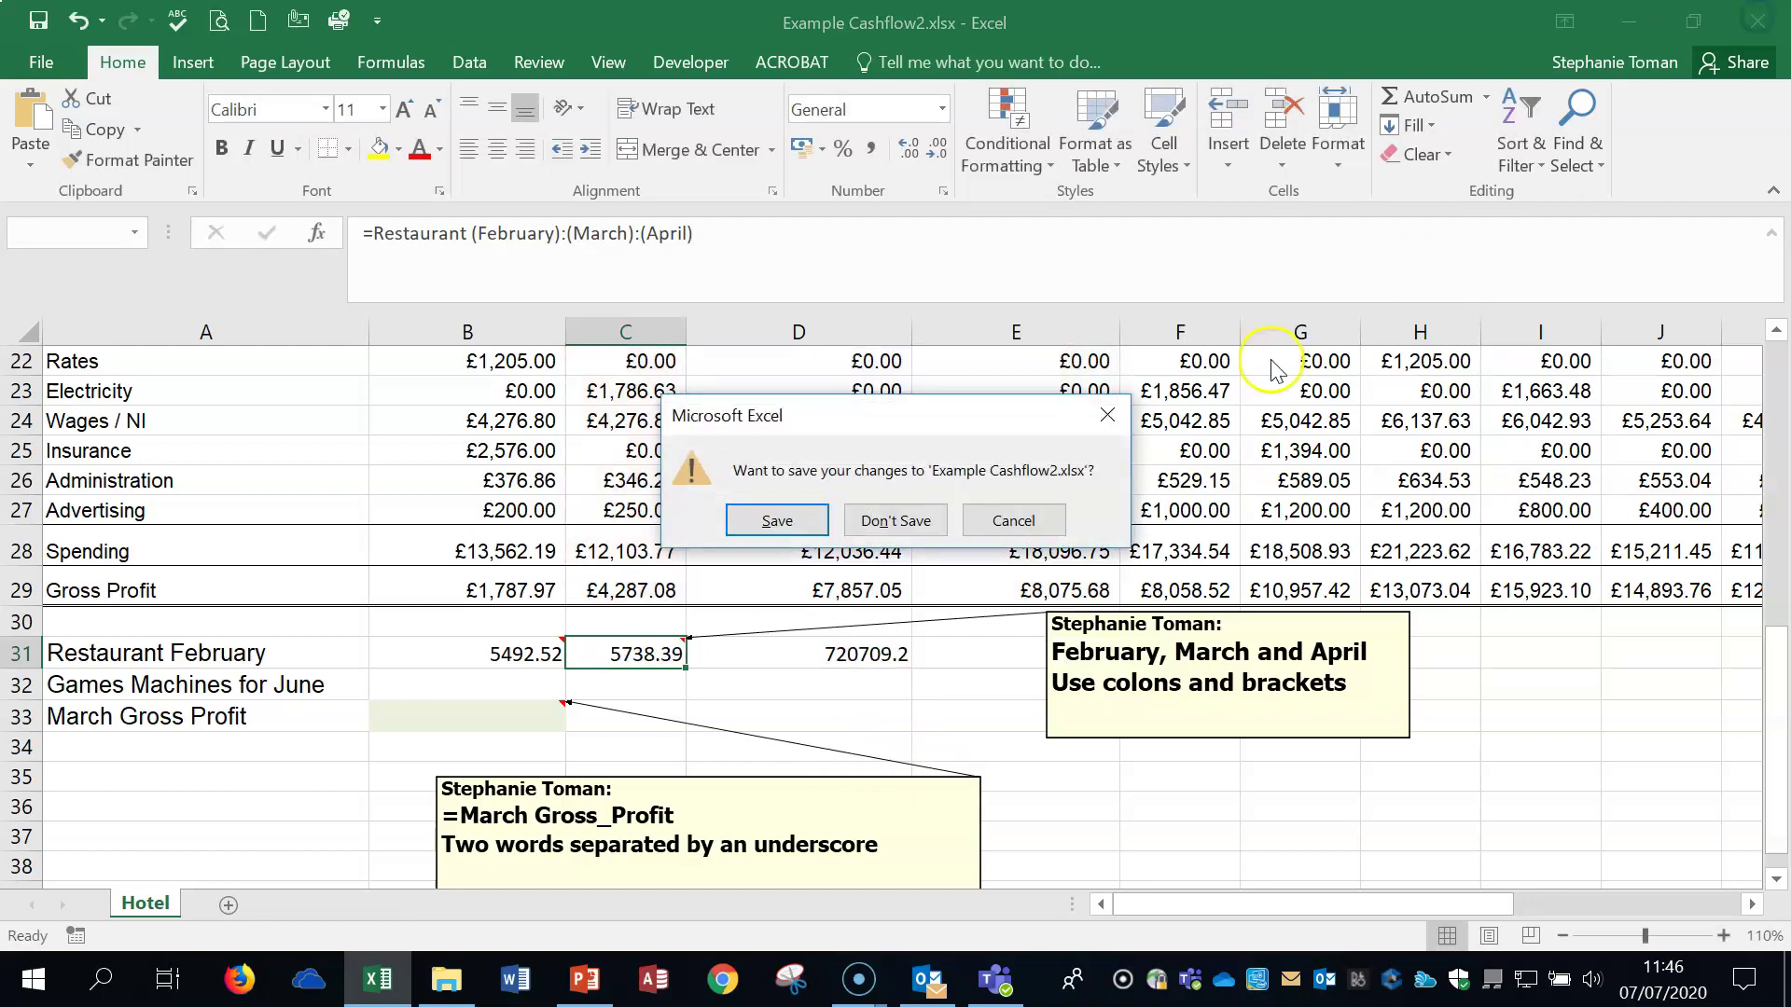
pyautogui.click(804, 521)
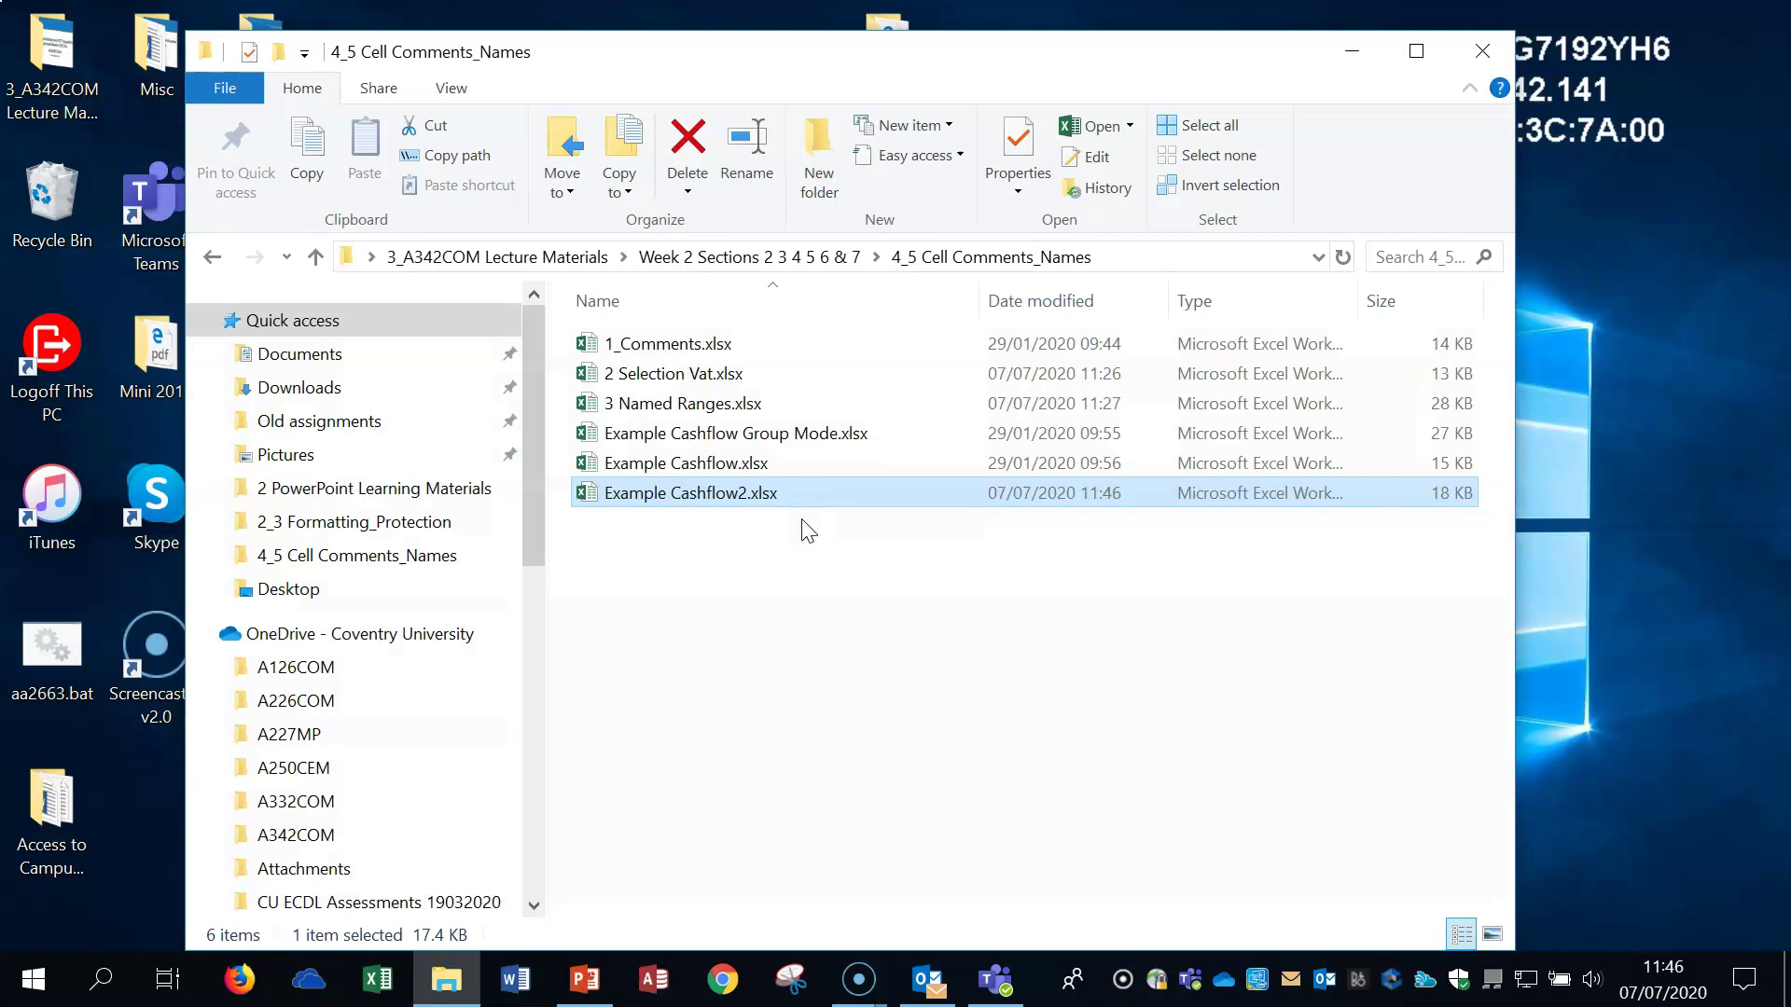